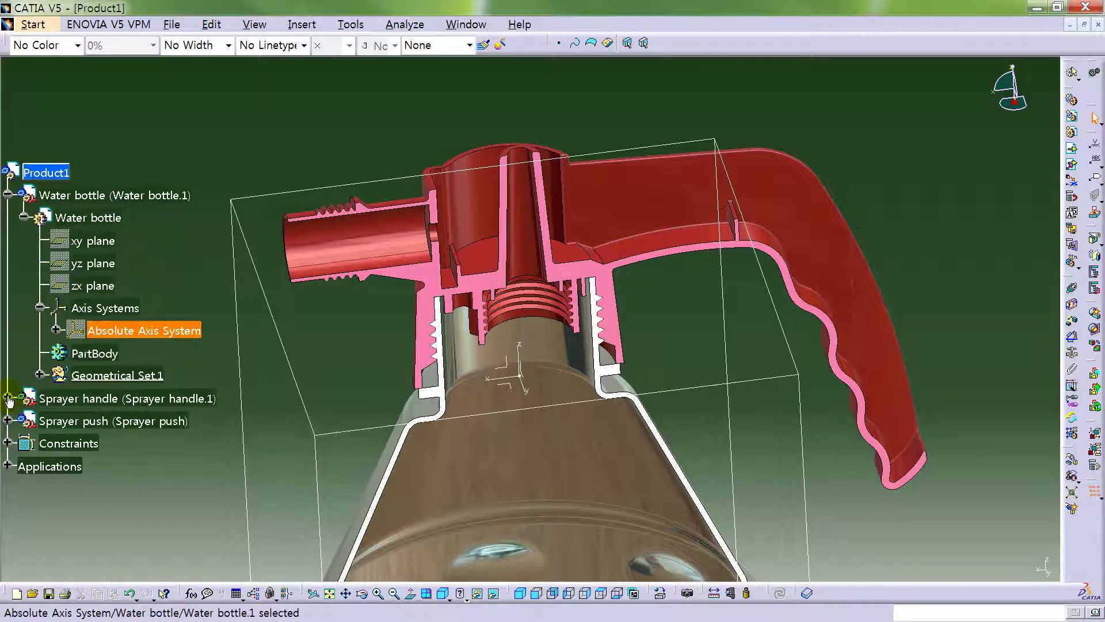
Inspect the Sprayer handle's axis systems in the tree, collapse the Water bottle and Sprayer handle branches, and expand Sprayer push.
click(7, 195)
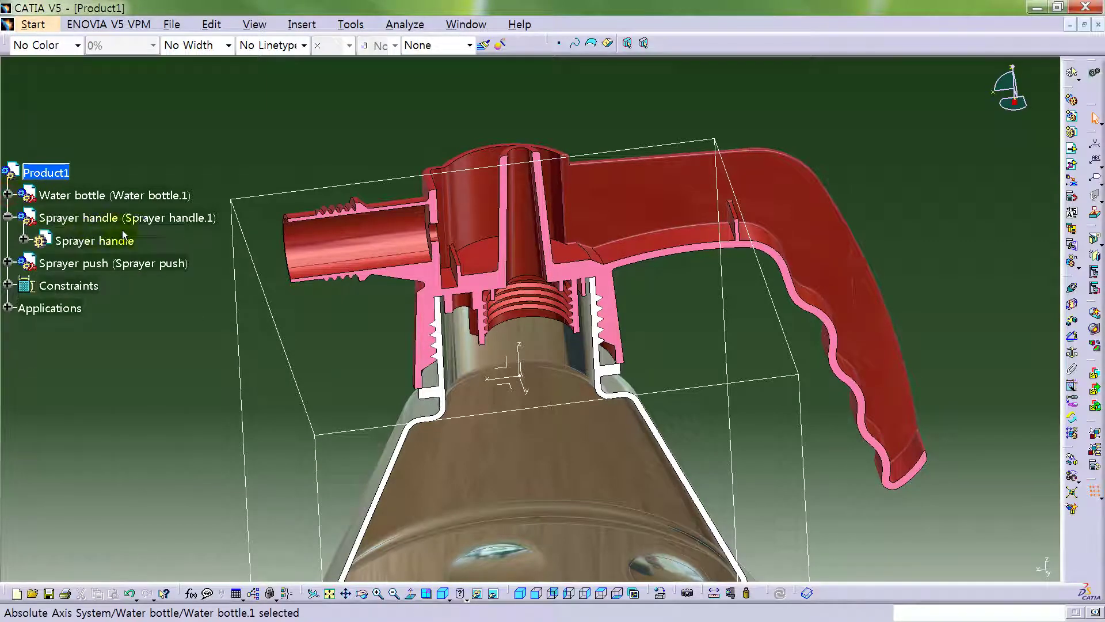
click(25, 240)
click(39, 329)
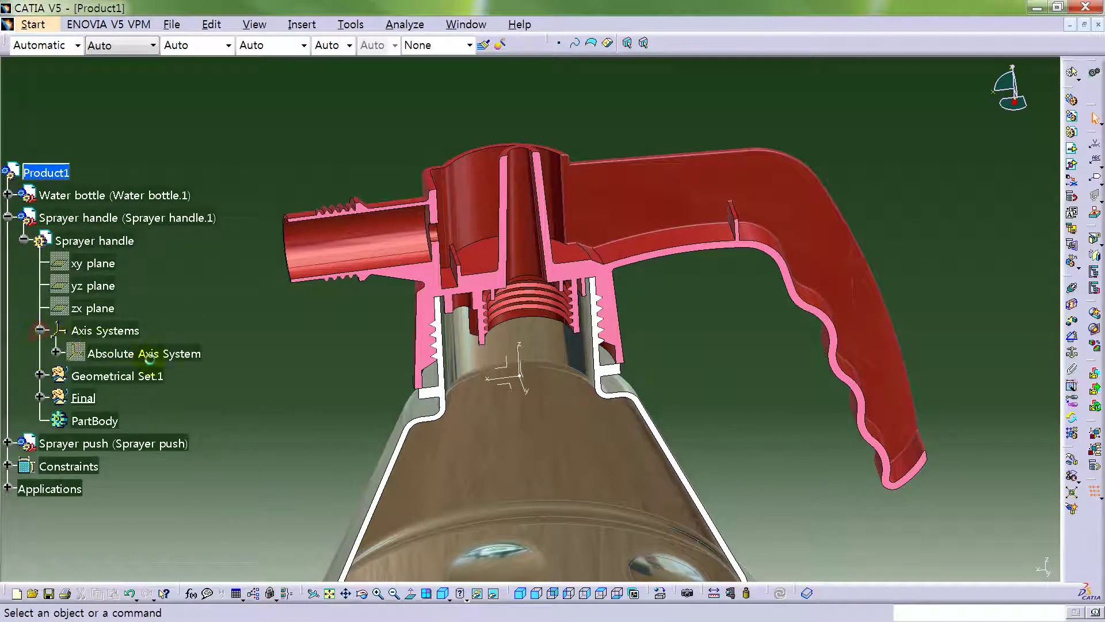
click(40, 328)
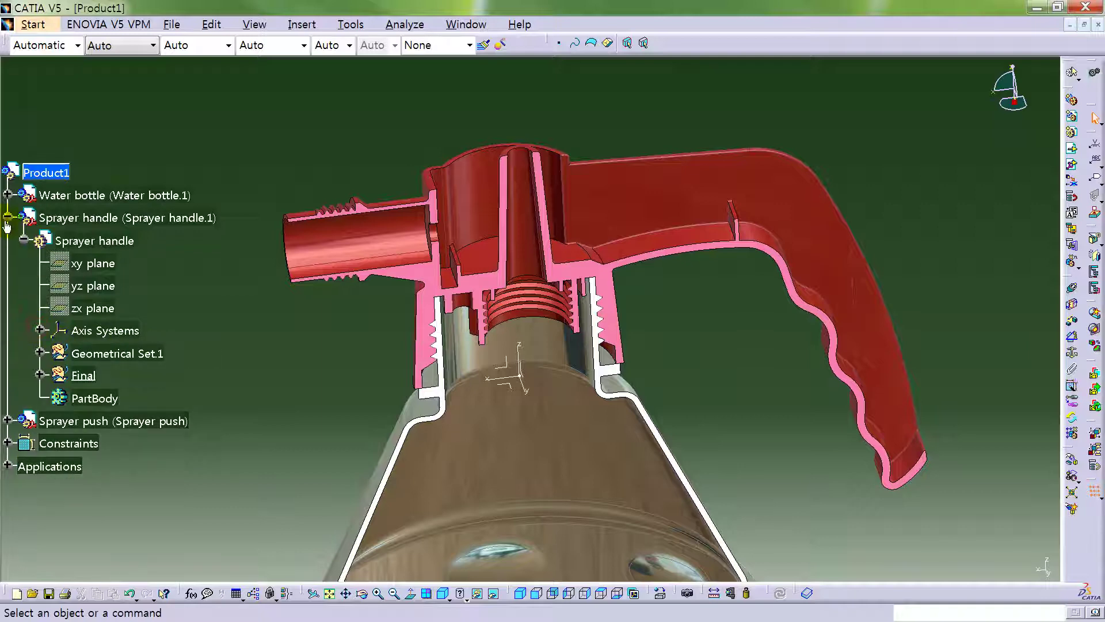
click(8, 218)
click(152, 240)
click(8, 241)
Add a coincidence constraint between the Sprayer push's axis plane and a planar inner face of the Sprayer handle's housing, orientation Same.
mouse_move(579, 370)
middle_down()
mouse_move(572, 363)
mouse_move(602, 358)
mouse_move(563, 375)
mouse_move(631, 357)
middle_up()
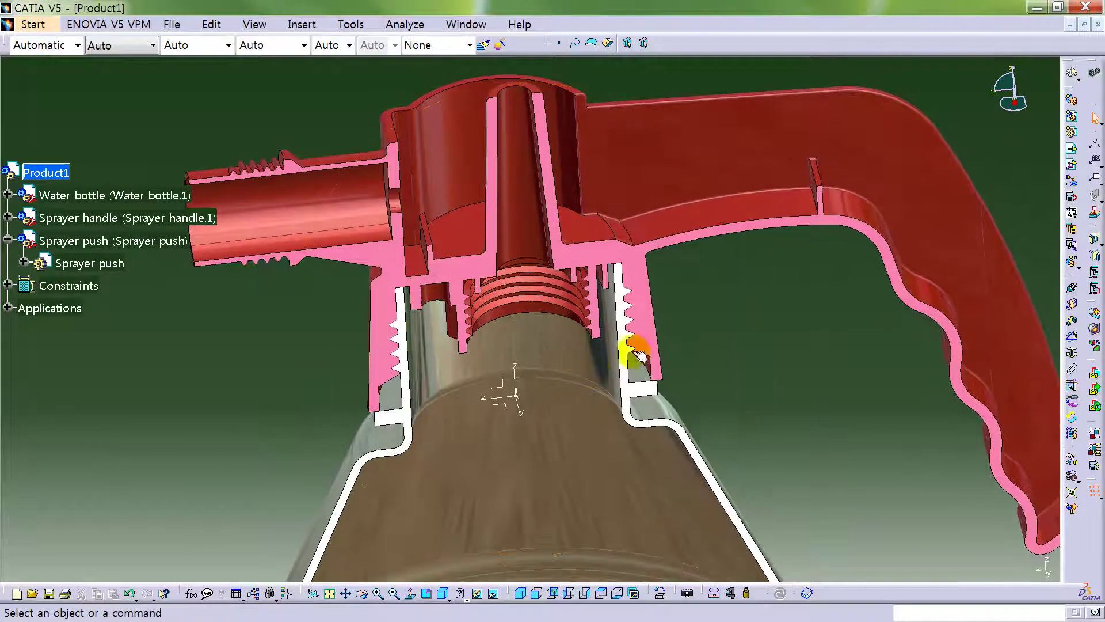
click(1071, 288)
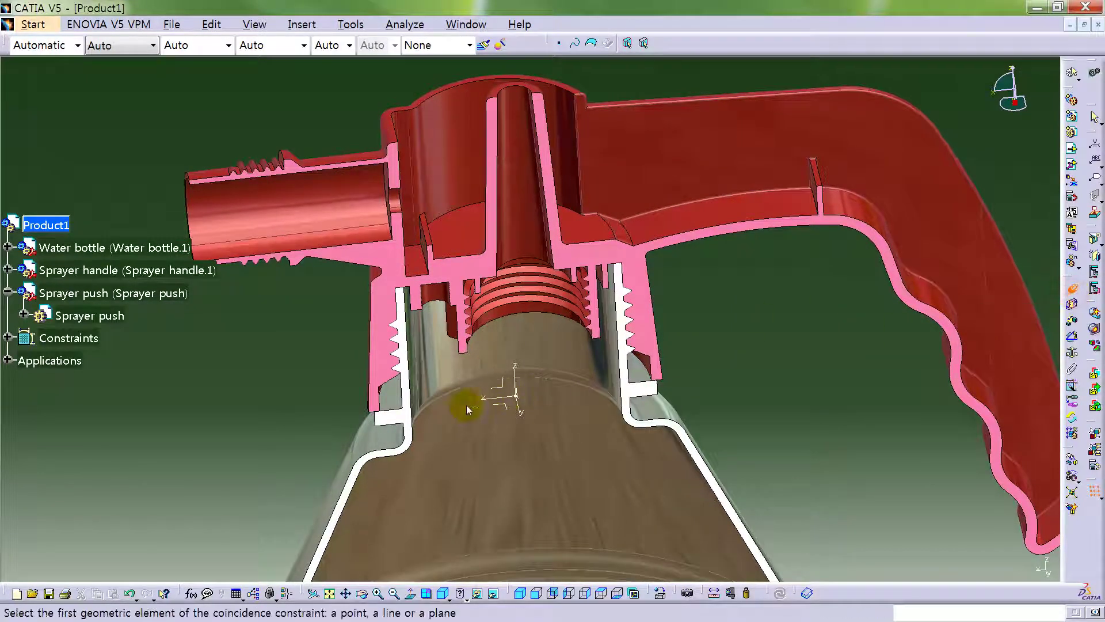
click(1071, 306)
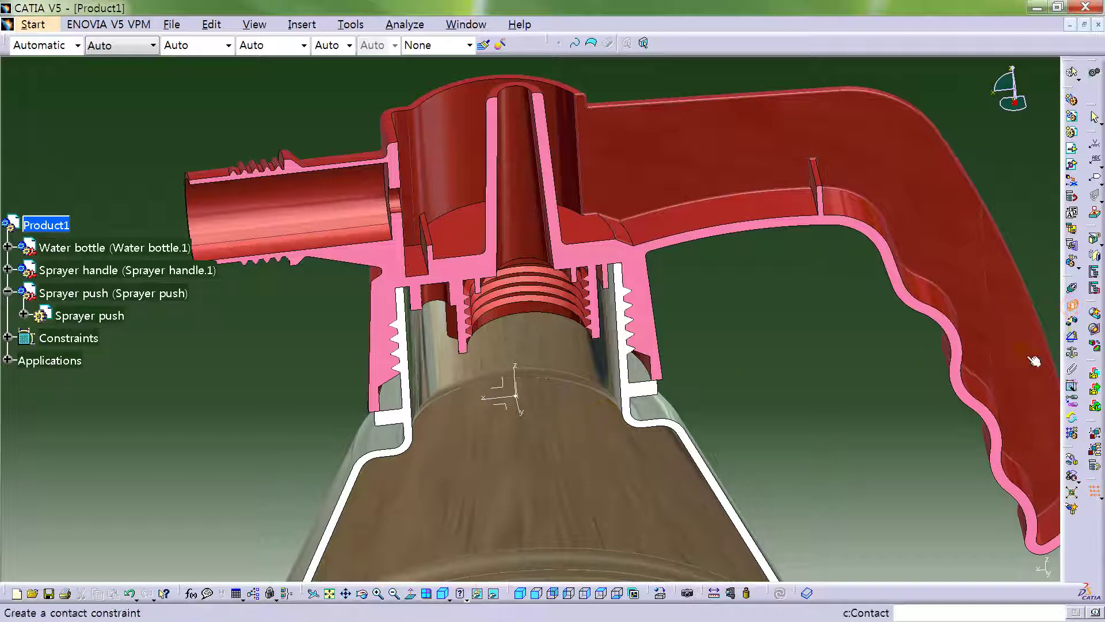
click(1072, 288)
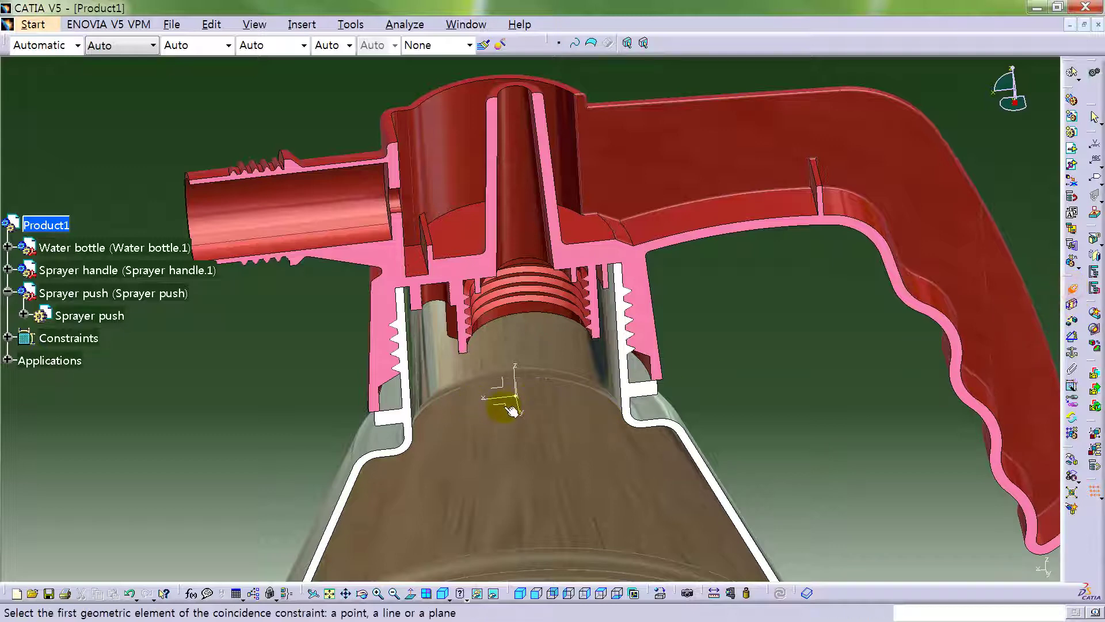
click(511, 410)
scroll(489, 357, up, 5)
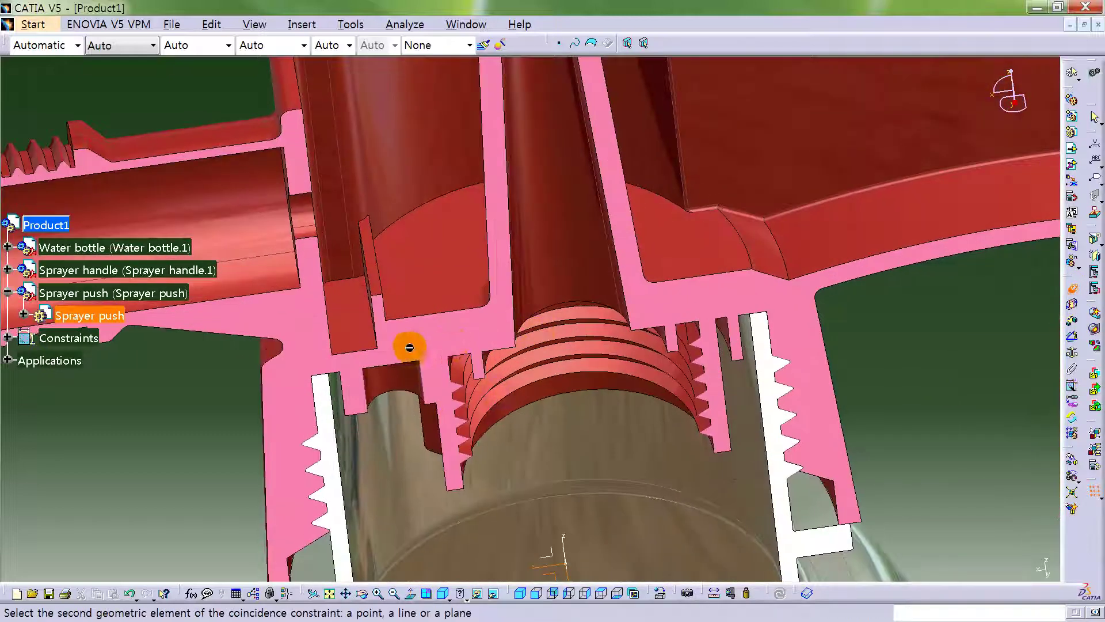
click(409, 347)
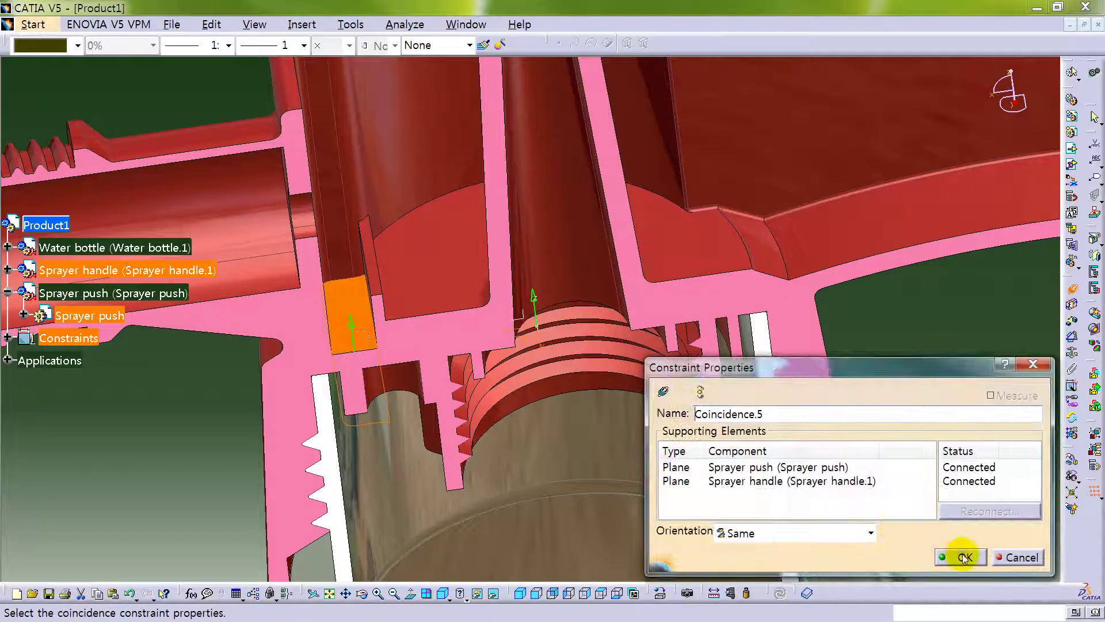
click(962, 557)
Activate the Sprayer push part for editing within the assembly and expand its tree.
scroll(523, 481, down, 5)
middle_drag(523, 481, 535, 173)
click(682, 120)
middle_drag(682, 119, 604, 313)
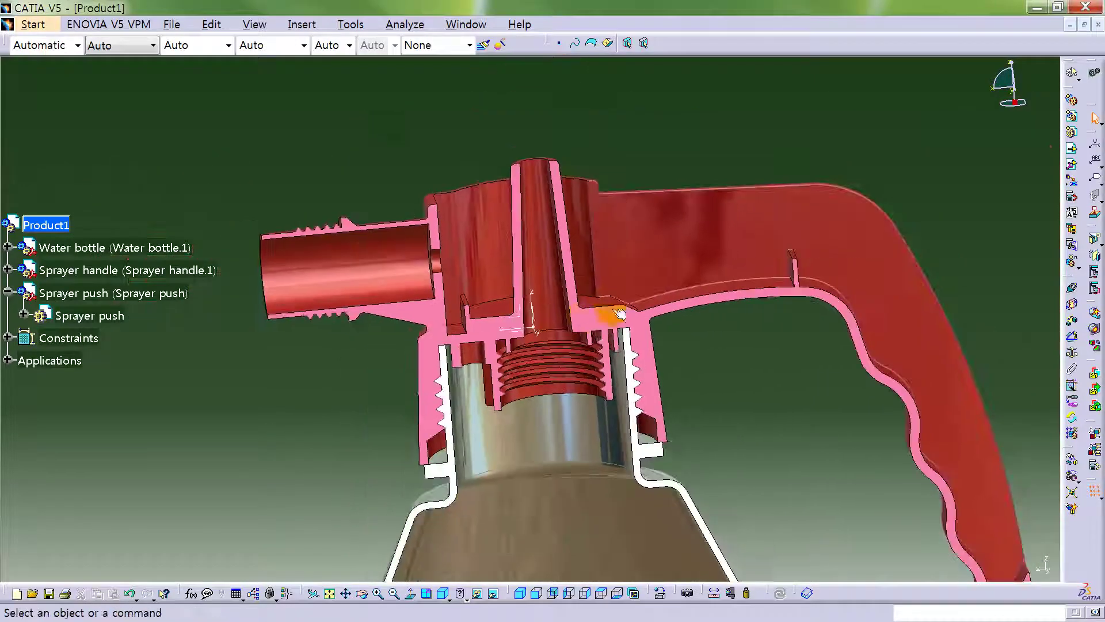
double_click(526, 323)
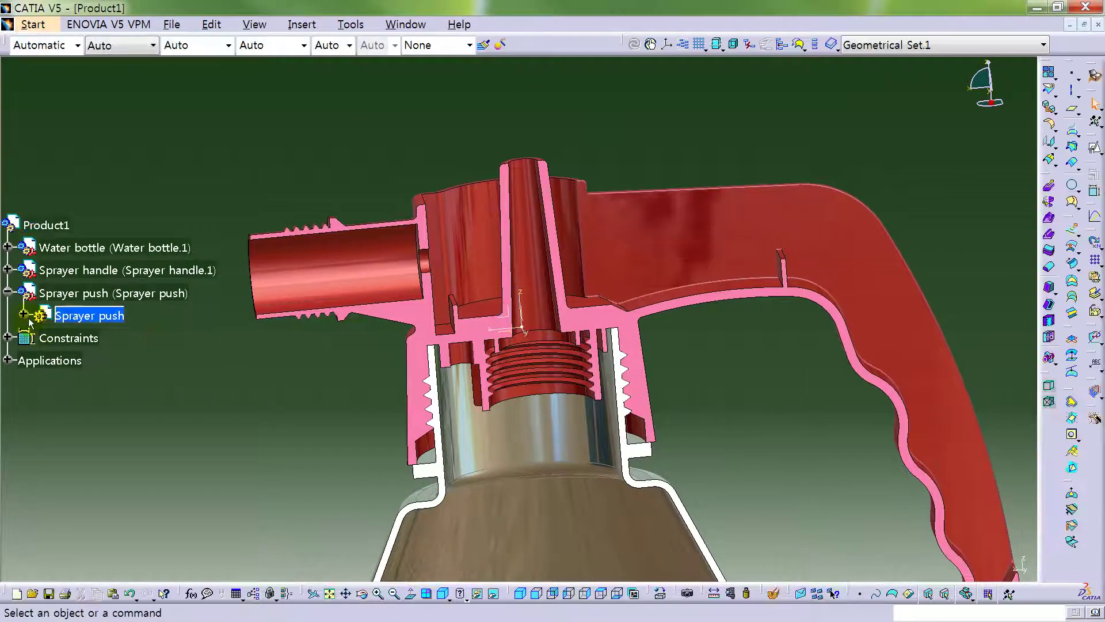
click(23, 314)
click(138, 433)
click(235, 406)
Open the Sprayer push part in a new window of its own.
right_click(132, 294)
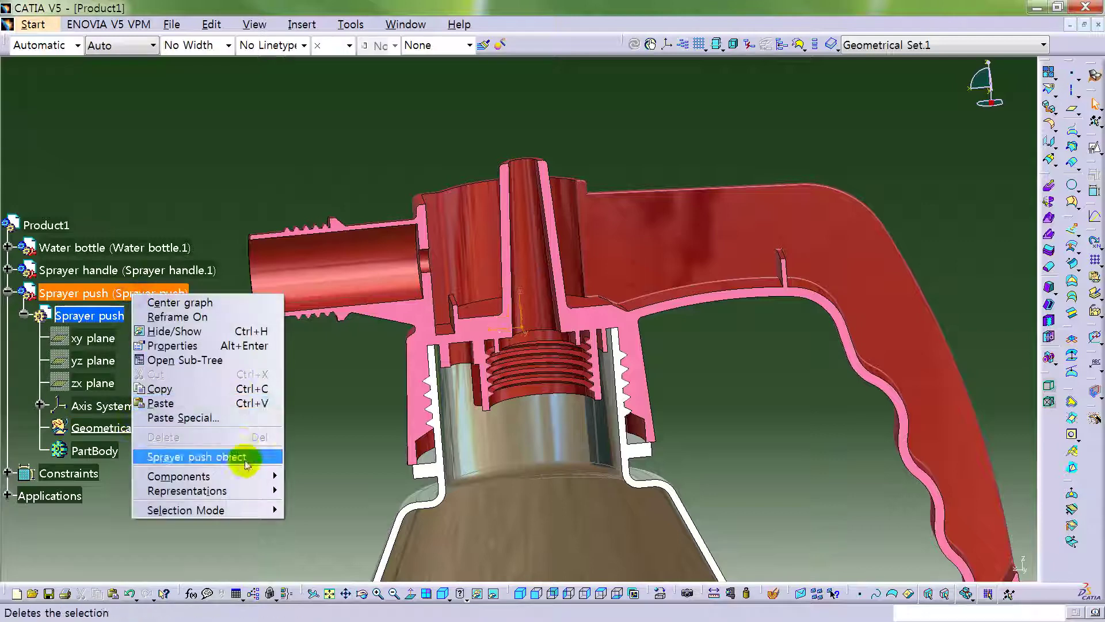
mouse_move(236, 460)
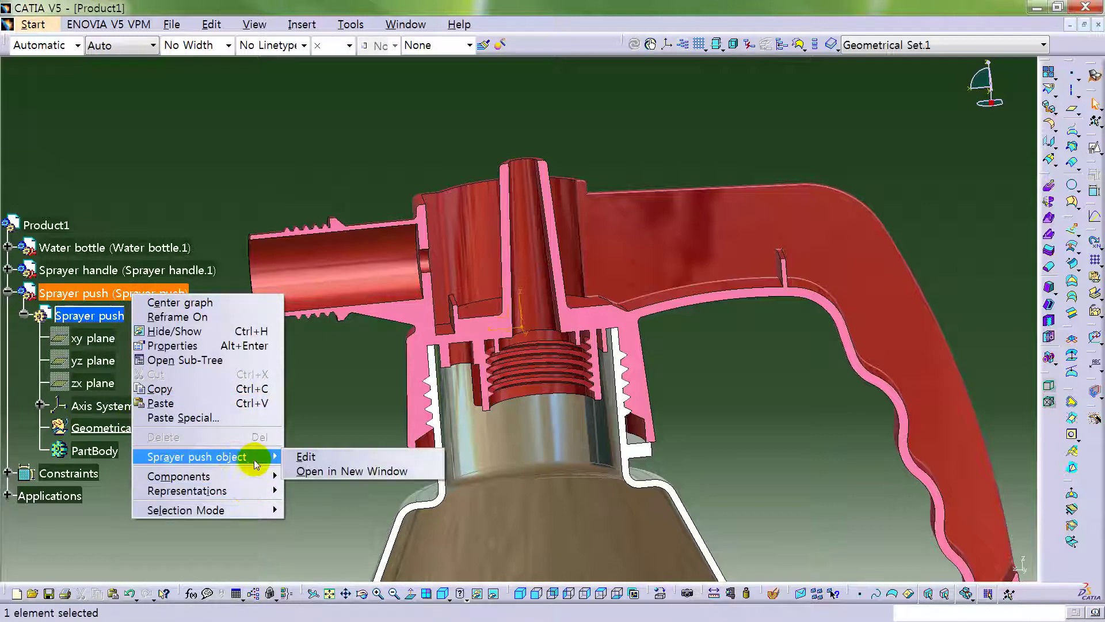
click(339, 472)
click(517, 240)
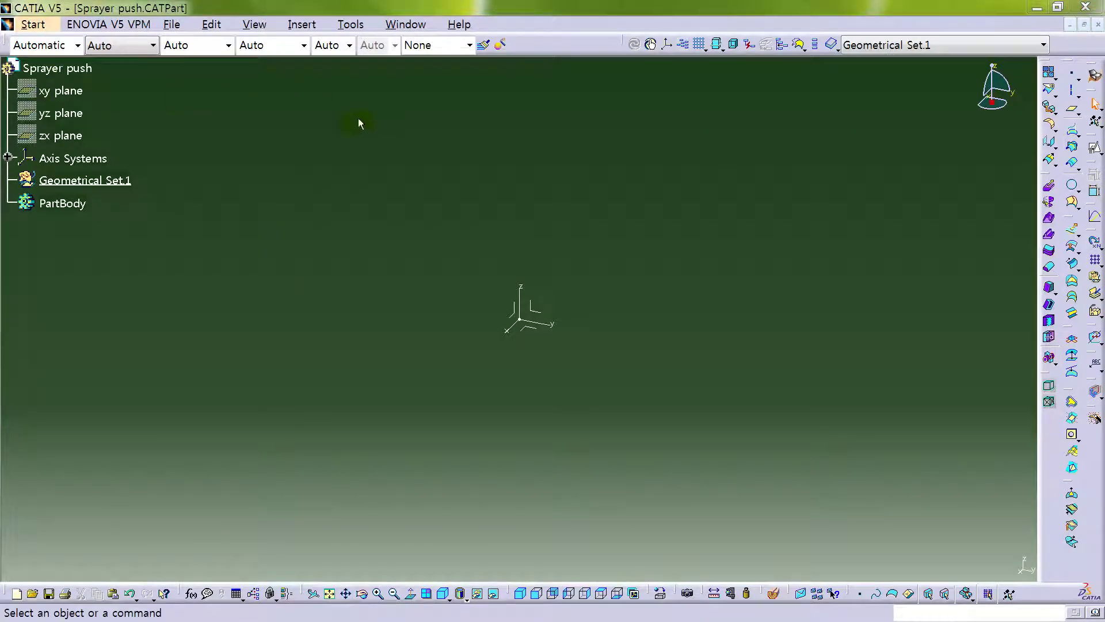
Create a positioned sketch on the absolute axis system's ZX plane with Swap and Reverse H enabled.
click(524, 317)
click(1094, 149)
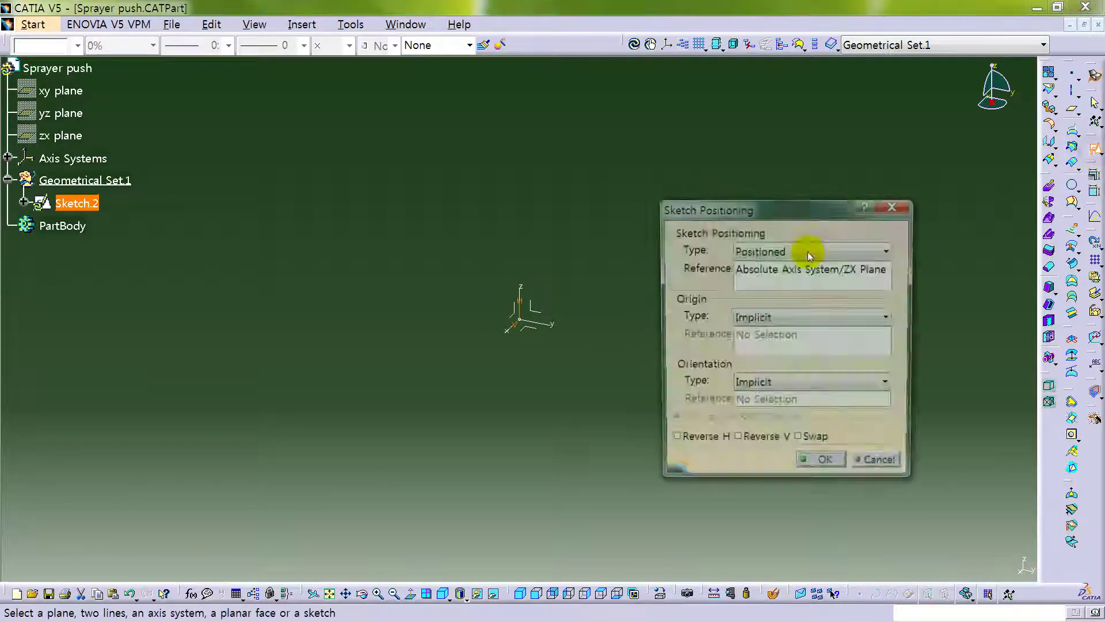
click(799, 442)
click(672, 442)
click(825, 466)
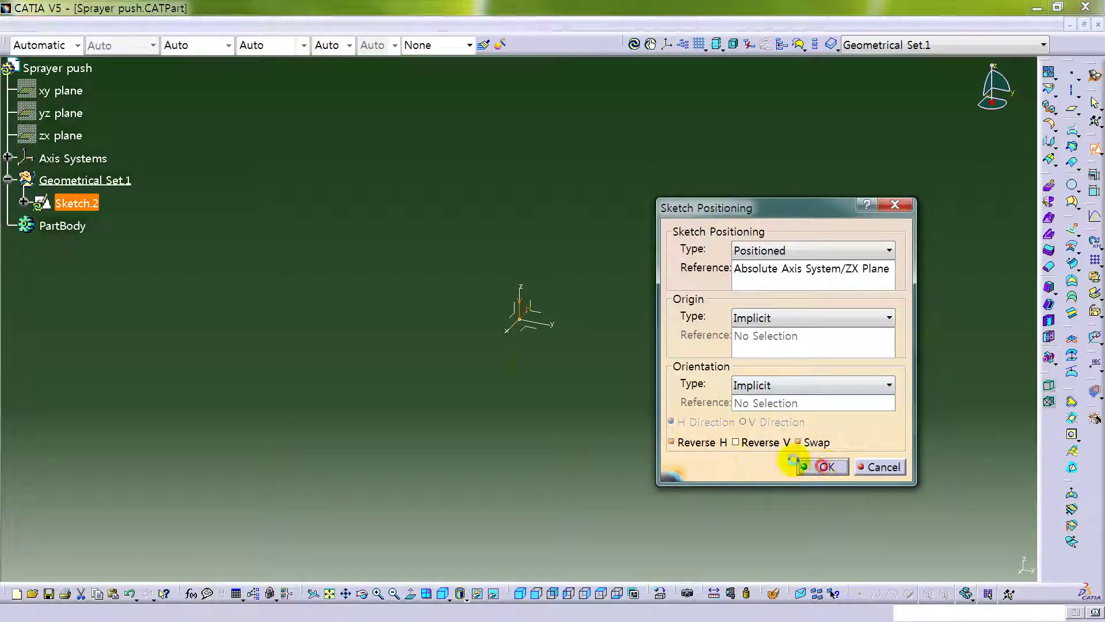
click(406, 312)
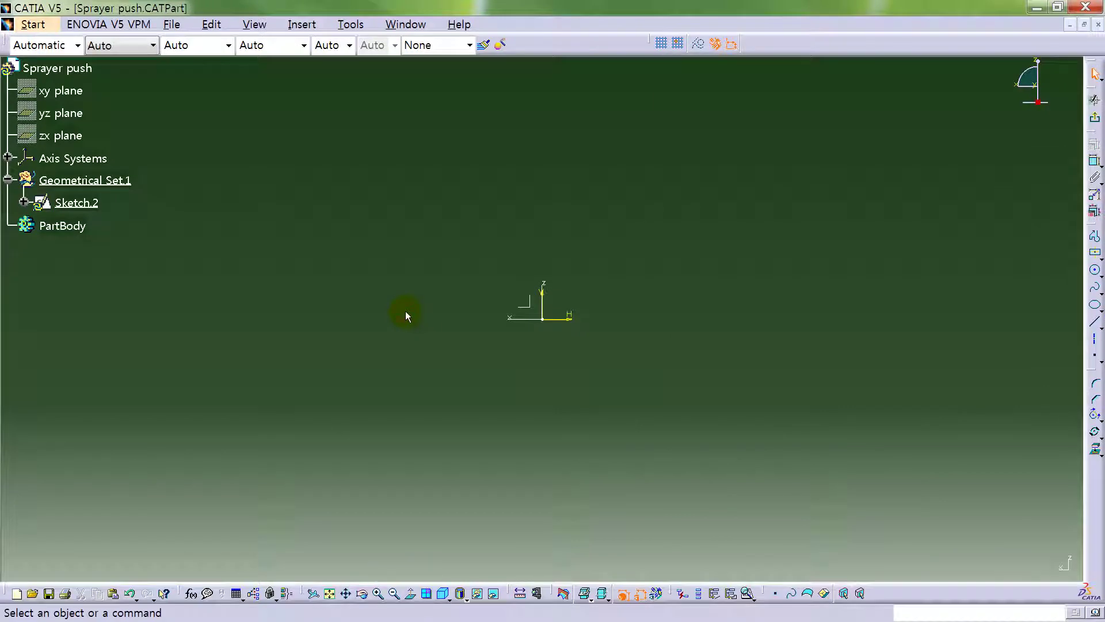
click(640, 338)
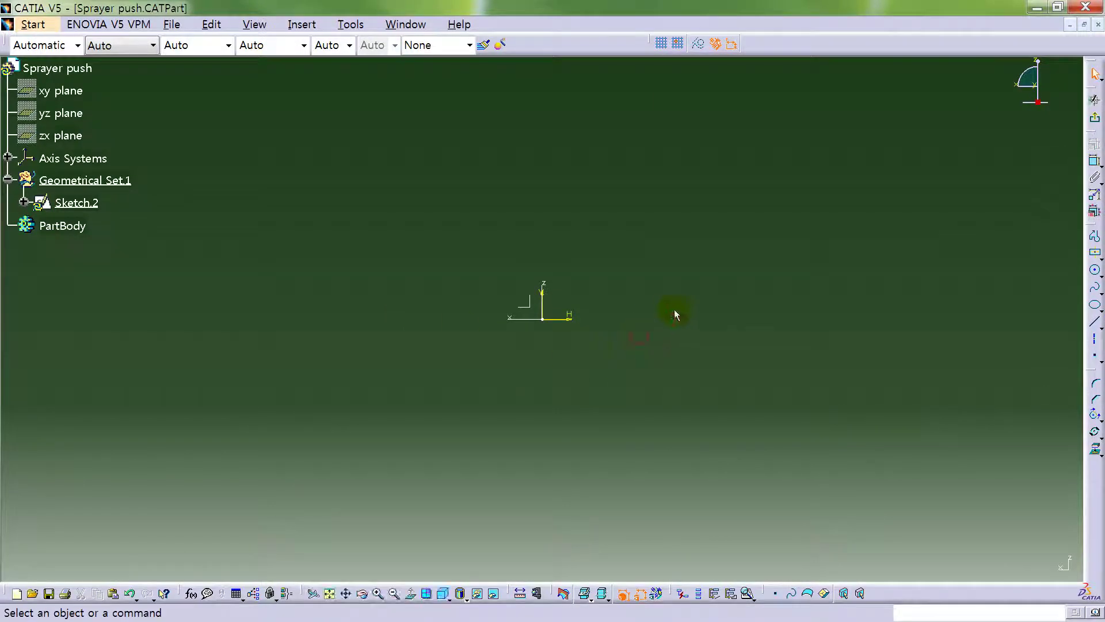
Sketch an open profile with a three-point arc rising from the H axis, a vertical line, two gently rising lines and a short downward line.
click(1095, 238)
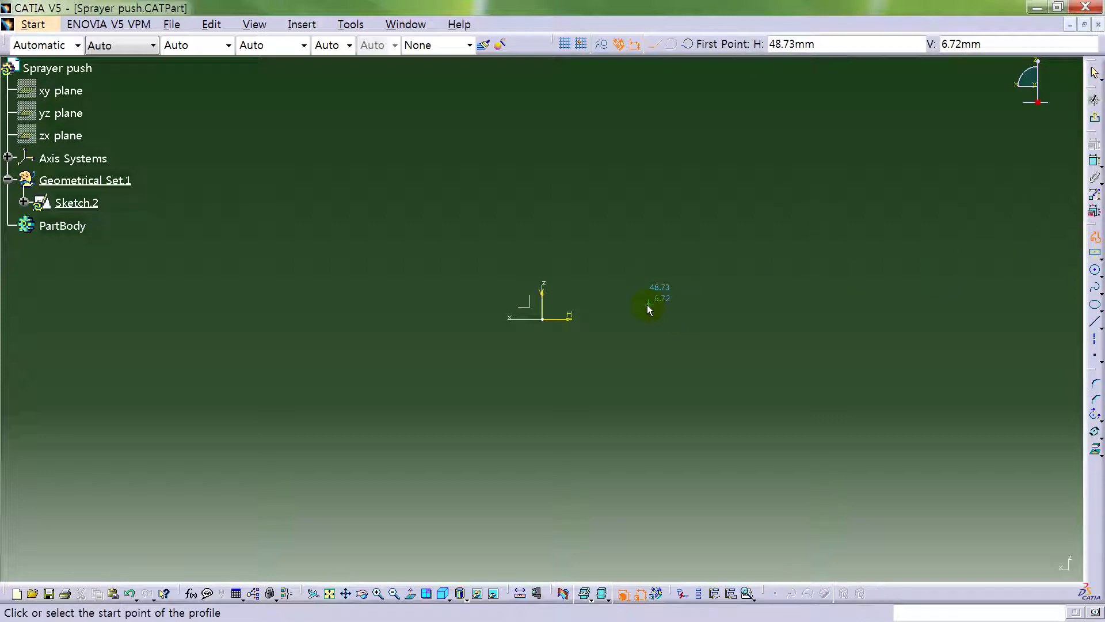
click(688, 45)
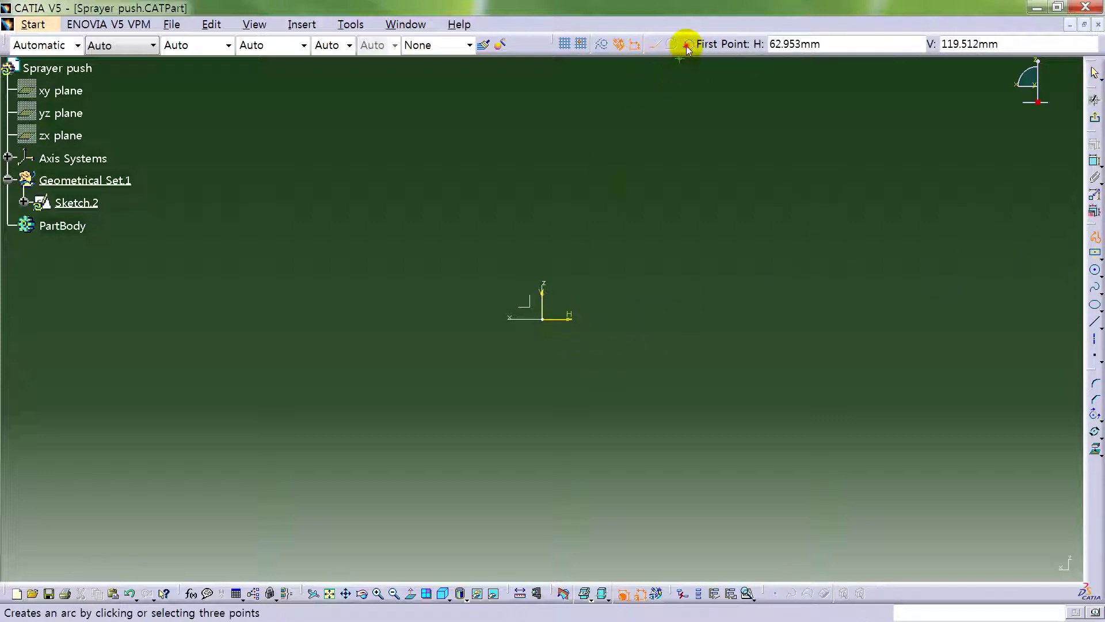
click(561, 317)
click(553, 301)
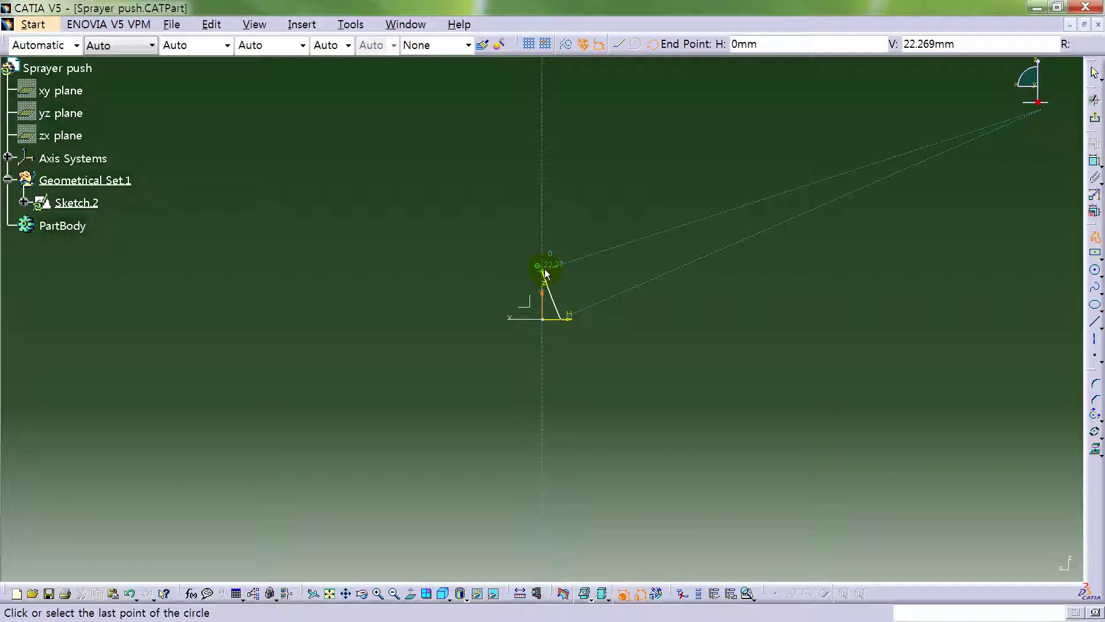
click(545, 266)
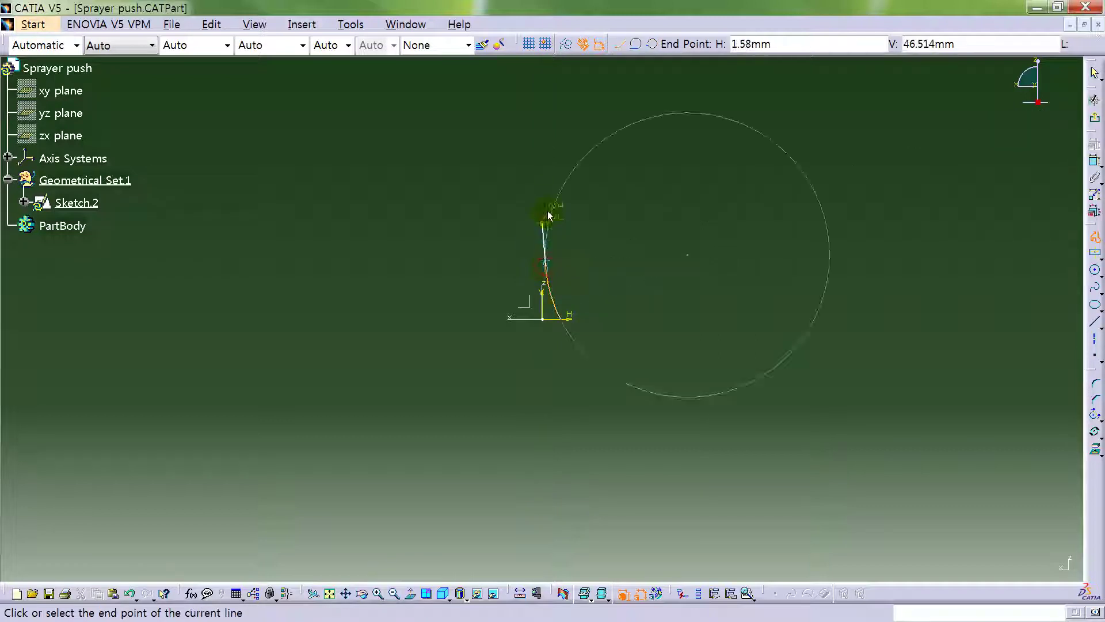
click(545, 182)
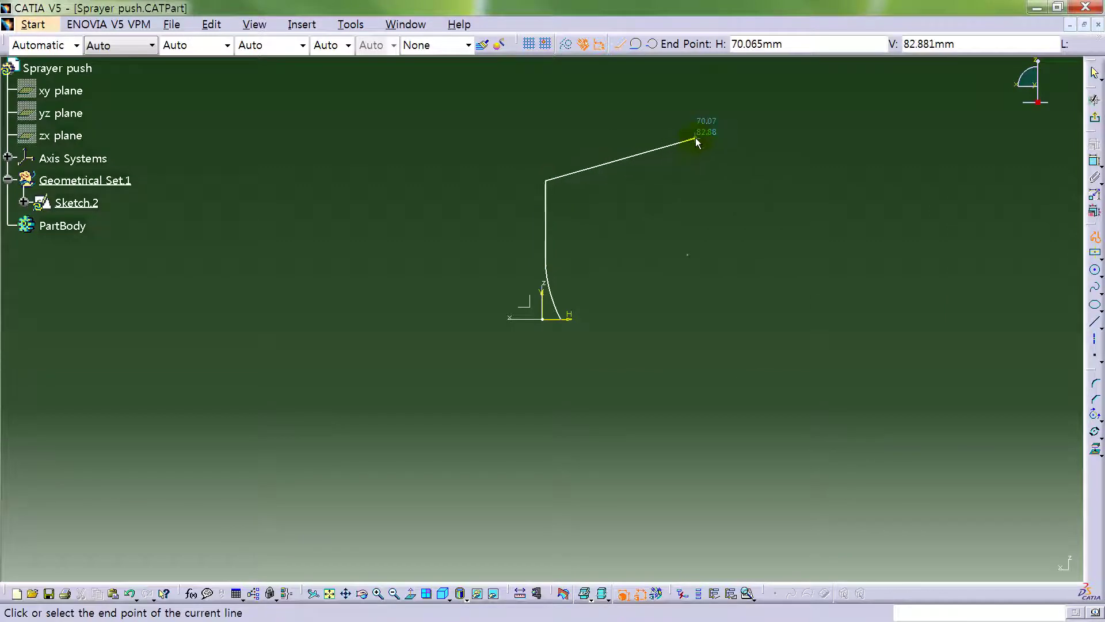
click(754, 136)
click(893, 120)
double_click(923, 156)
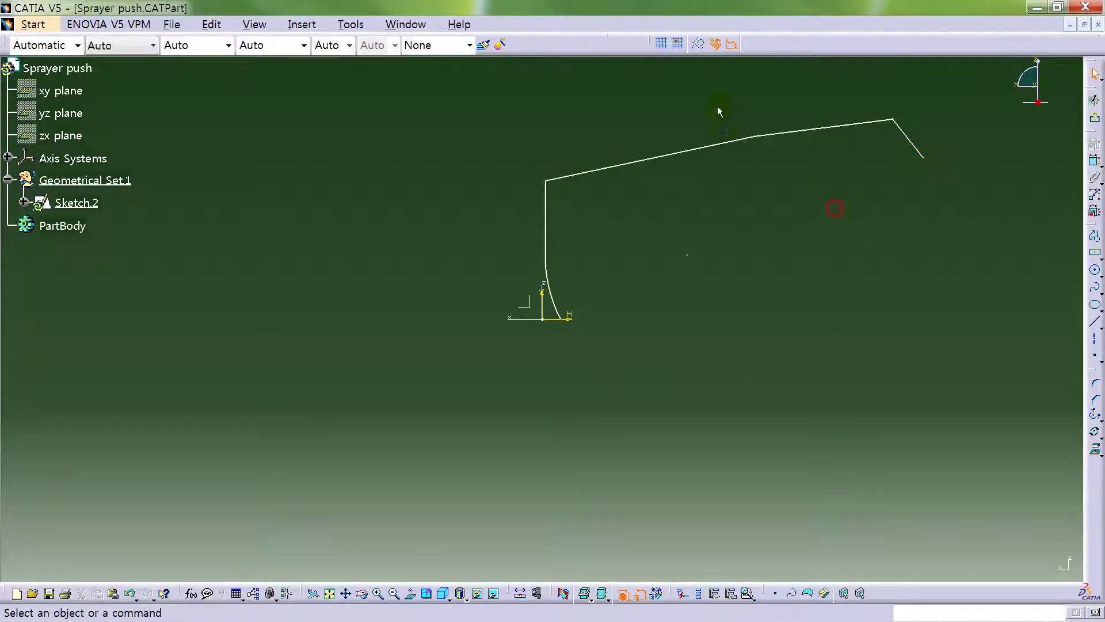
Display the sketcher grid behind the profile.
click(677, 45)
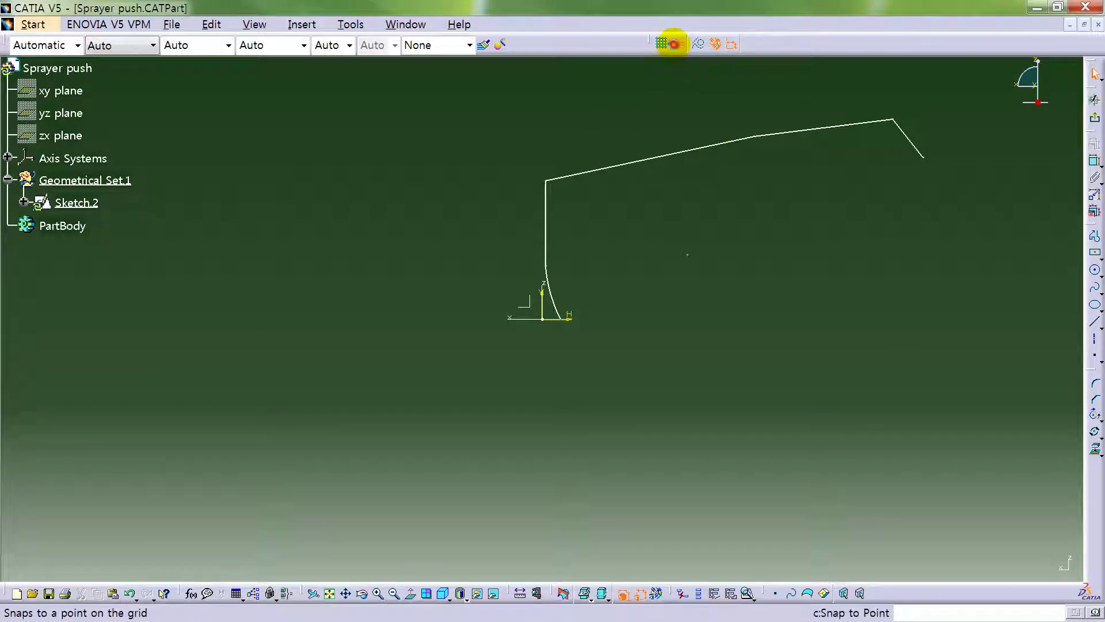
click(661, 44)
middle_click(676, 244)
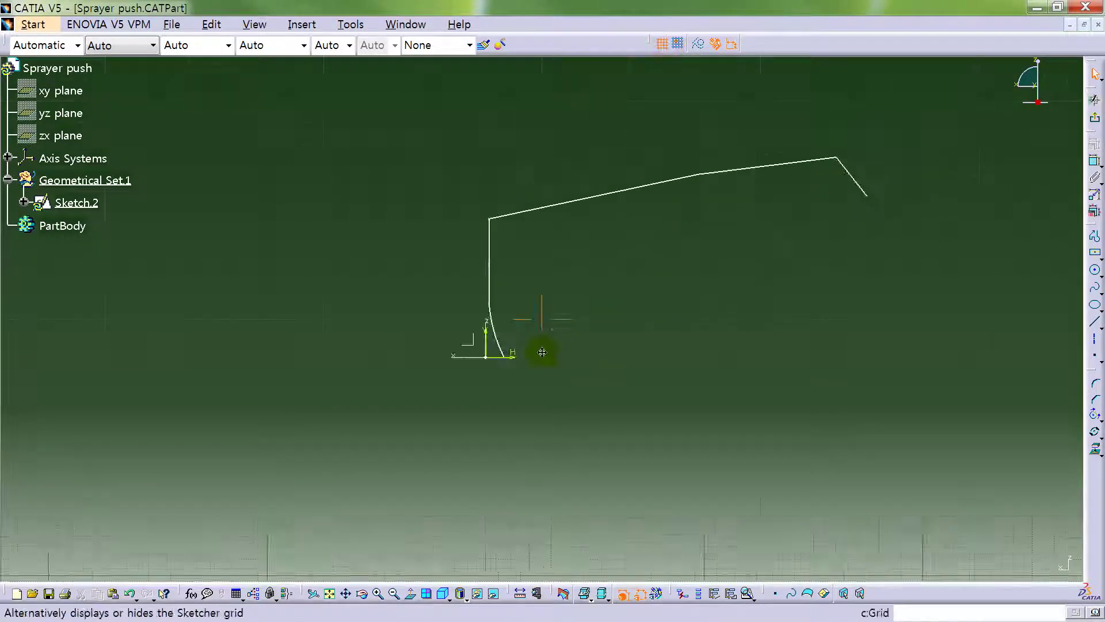
mouse_move(537, 355)
middle_down()
mouse_move(563, 338)
mouse_move(543, 358)
middle_up()
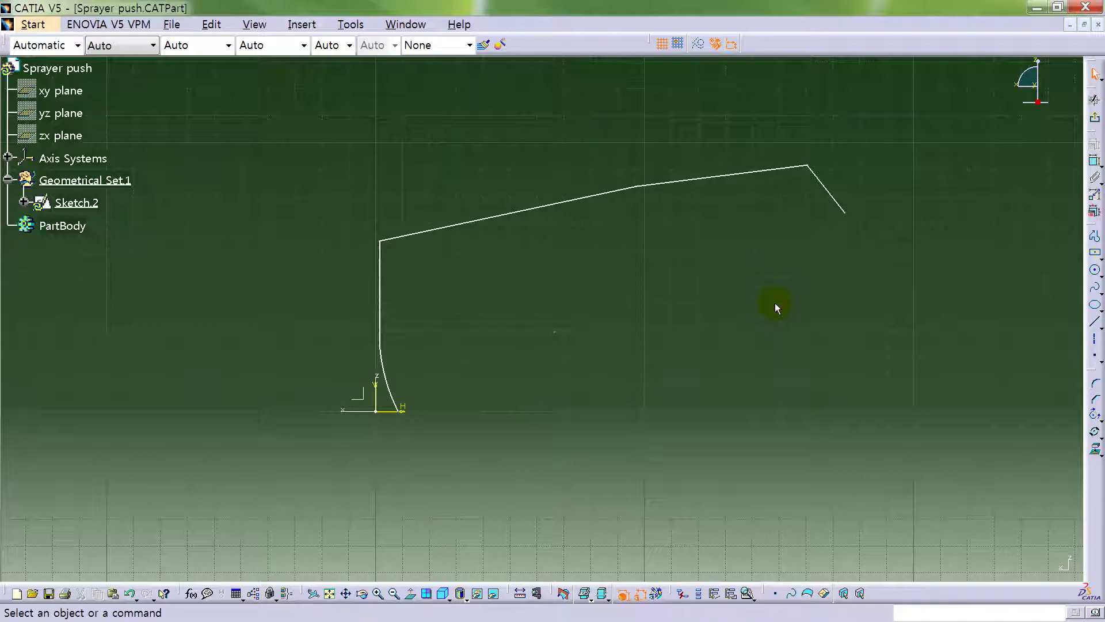
Dimension the arc's lower endpoint from the V axis and reduce the offset to bring the endpoint next to the origin.
click(1095, 161)
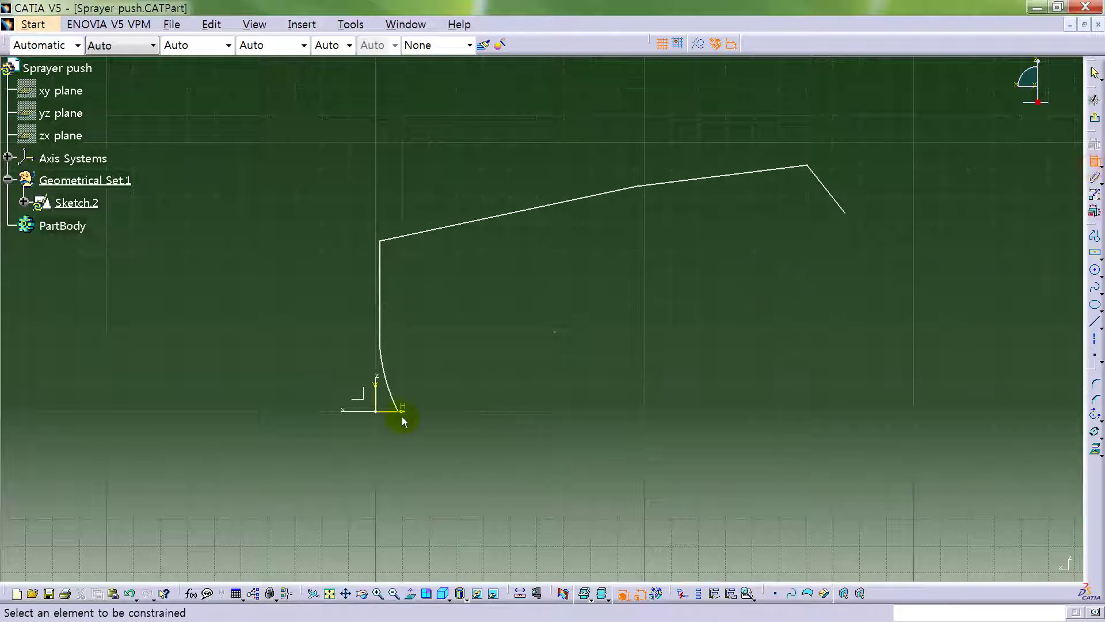
click(403, 415)
click(379, 393)
click(389, 455)
double_click(387, 449)
text(0)
key(Return)
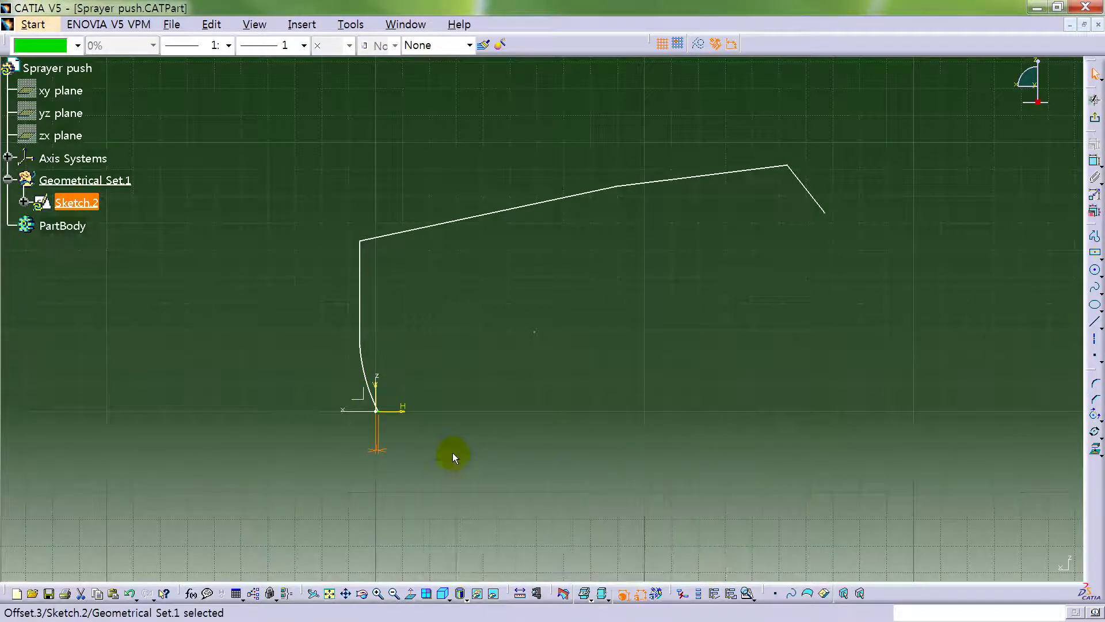
Try to shift the profile's vertical line away from the arc and constrain the two as tangent.
click(397, 325)
drag(360, 321, 388, 320)
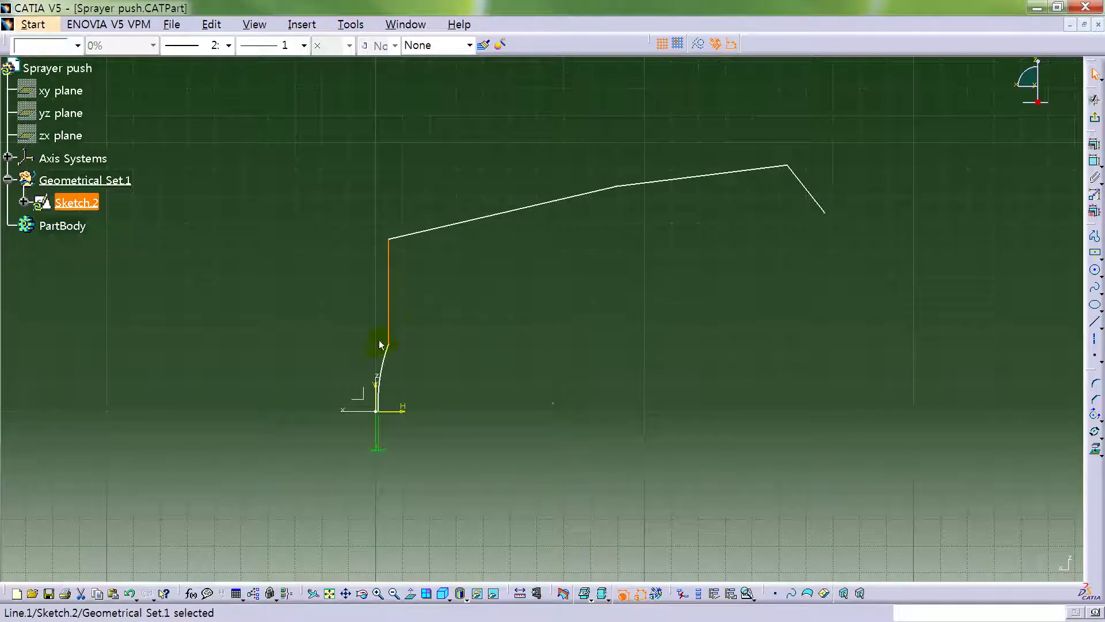
click(513, 316)
click(1094, 161)
click(384, 345)
right_click(459, 331)
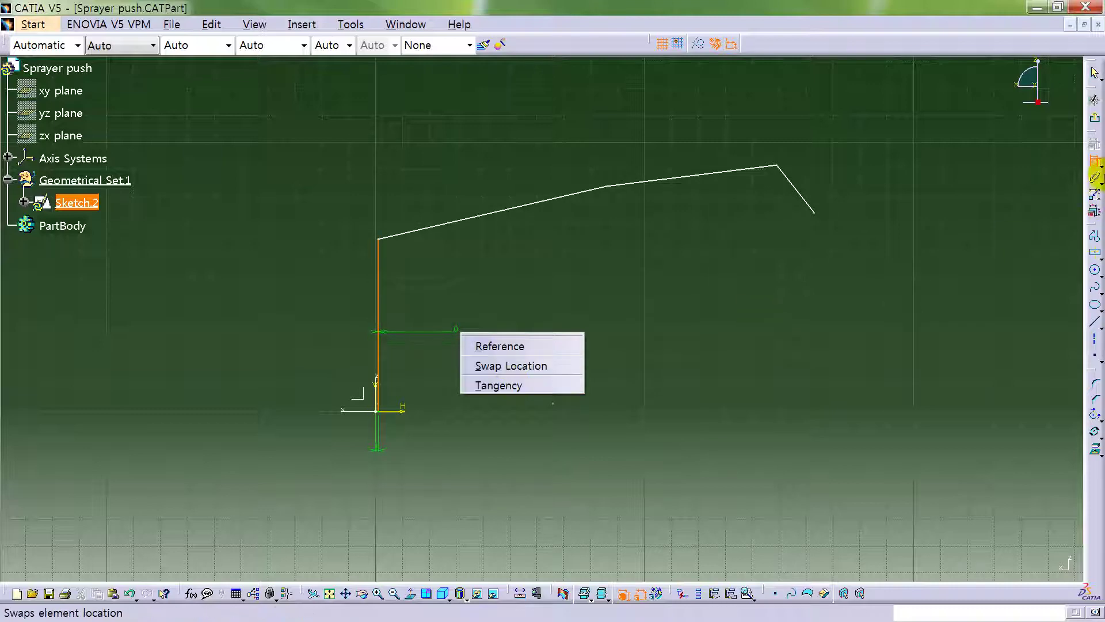
click(513, 385)
Move the vertical line to the negative H side of the V axis and make it tangent to the arc.
mouse_move(393, 348)
mouse_down()
mouse_move(345, 315)
mouse_move(334, 336)
mouse_up()
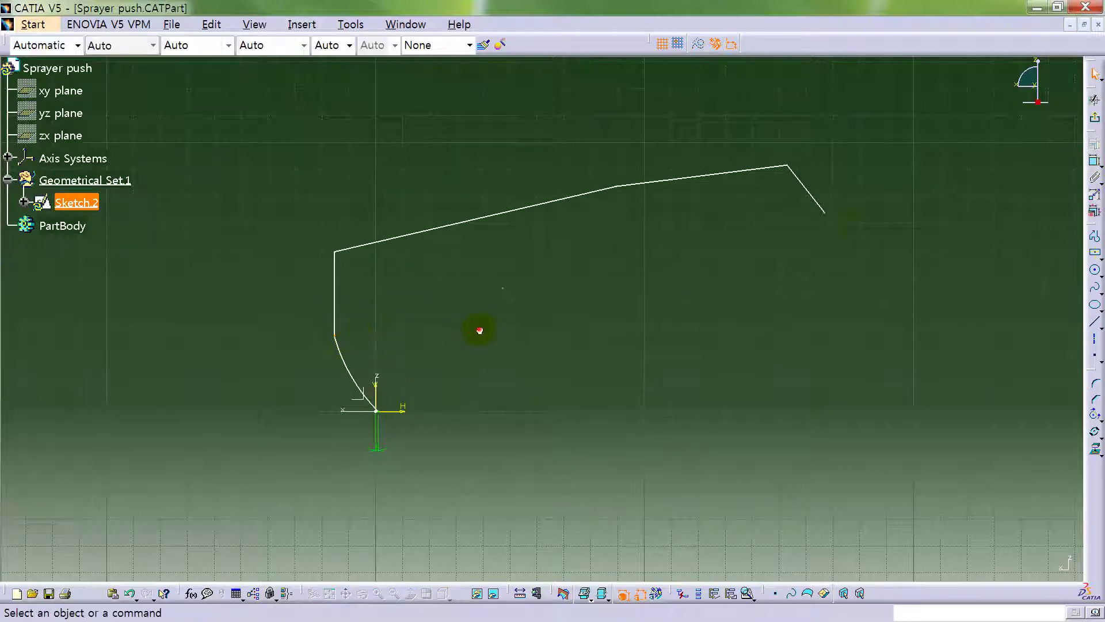
click(1094, 162)
click(348, 365)
click(331, 305)
right_click(350, 299)
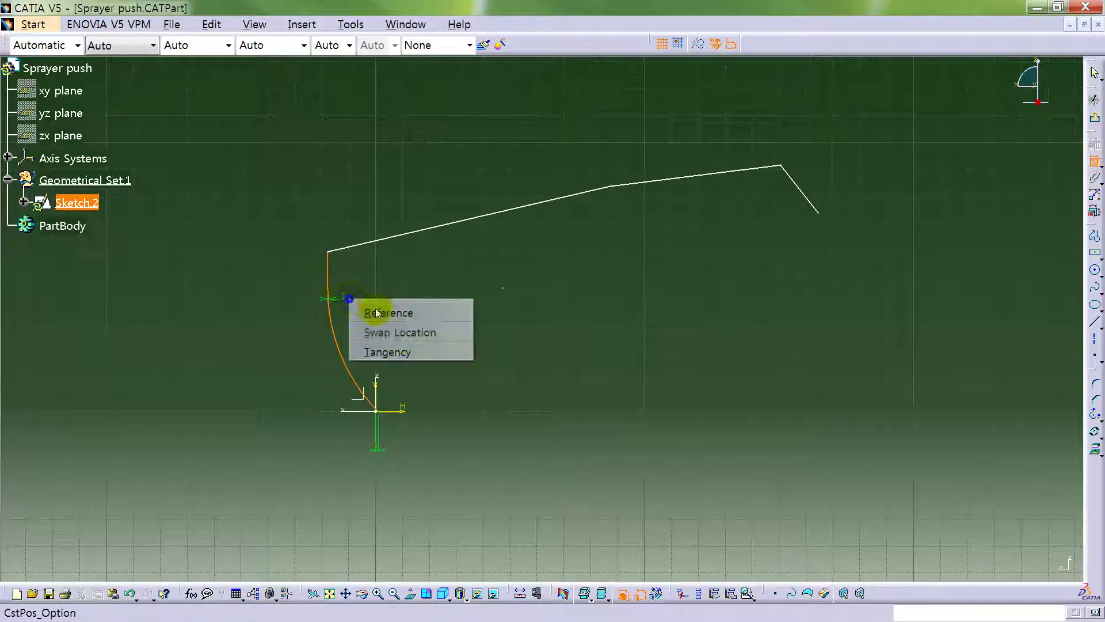
click(416, 351)
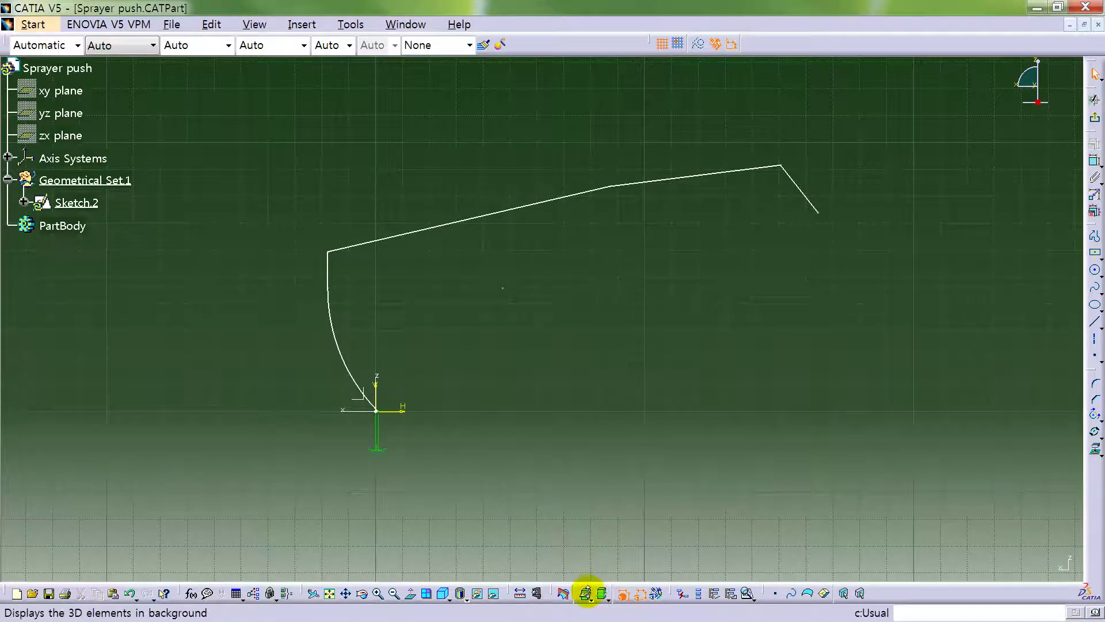
Turn off the display of 3D elements in the sketch background.
mouse_move(445, 449)
middle_down()
mouse_move(519, 390)
mouse_move(479, 337)
middle_up()
click(593, 594)
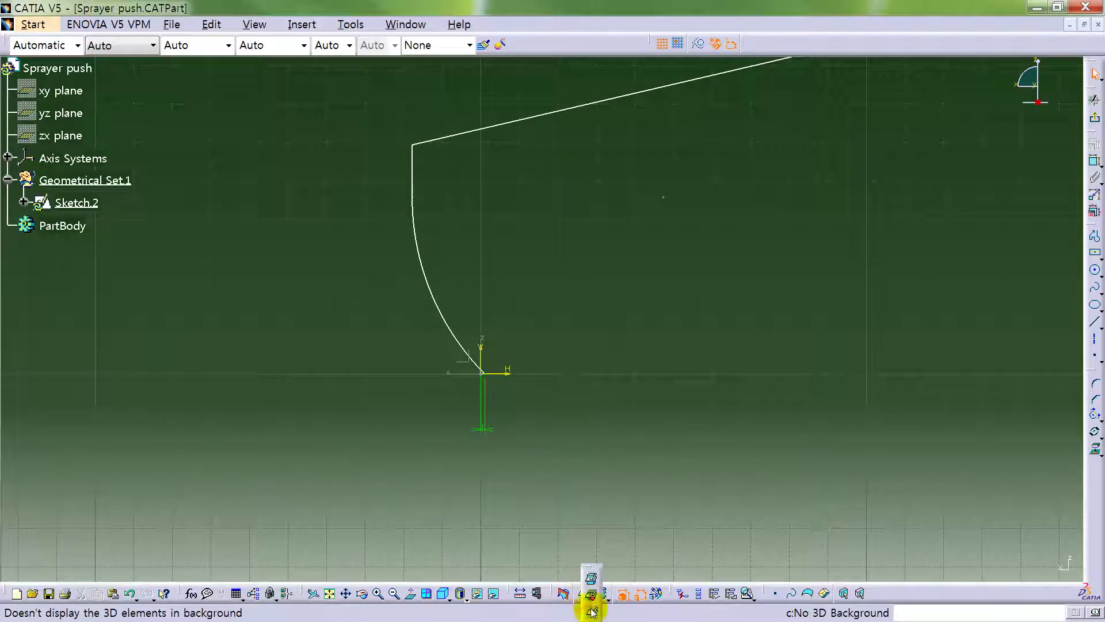
click(567, 479)
Reshape the arc into a shallower curve bulging slightly to the negative H side of the V axis.
drag(452, 324, 516, 317)
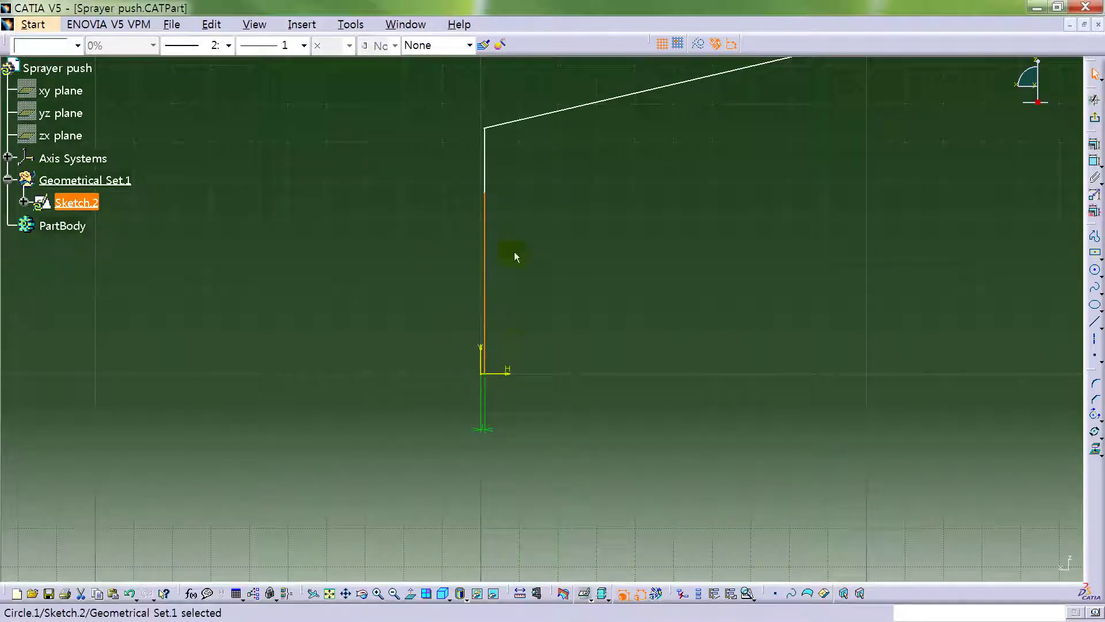
click(527, 125)
click(549, 313)
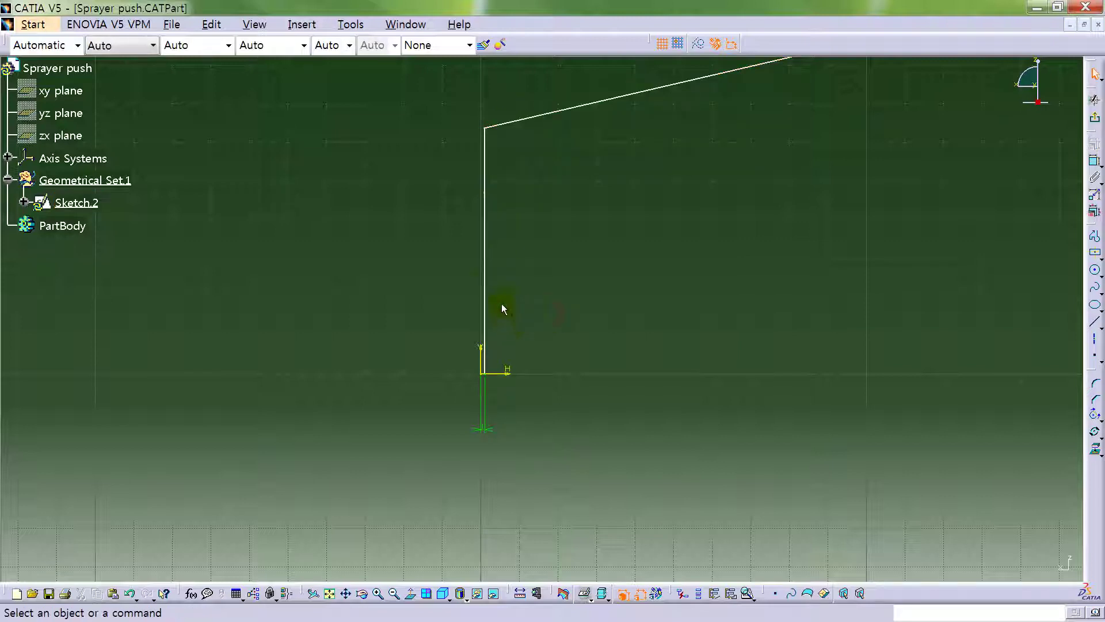
drag(484, 280, 458, 292)
click(592, 296)
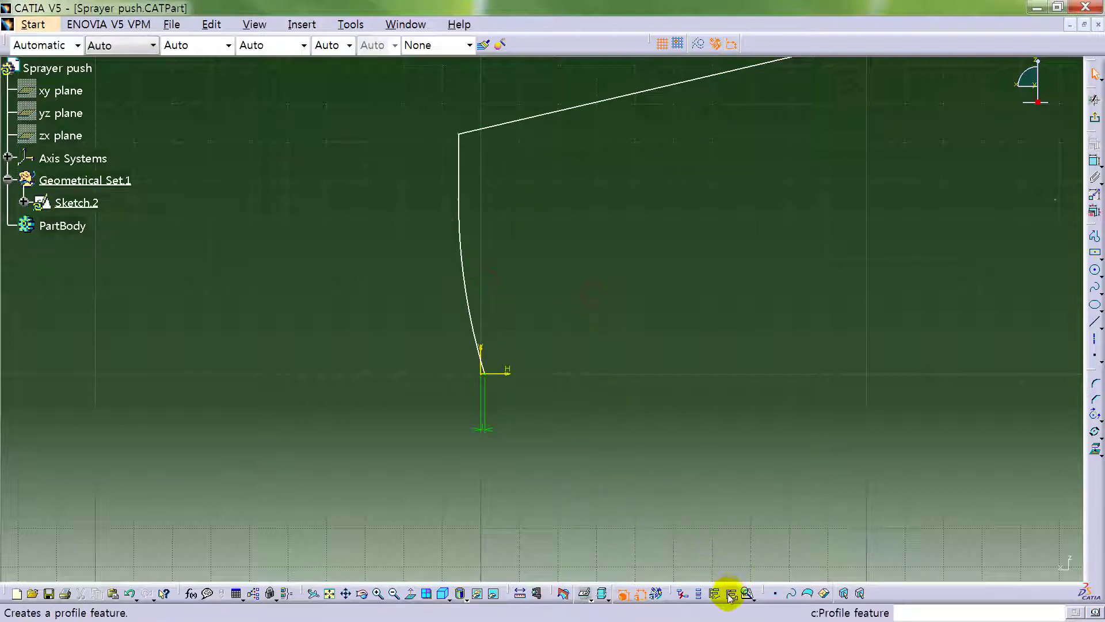
Display the geometrical constraints and dimension the arc with a radius of 150 mm.
click(657, 596)
click(1095, 161)
click(472, 294)
click(441, 313)
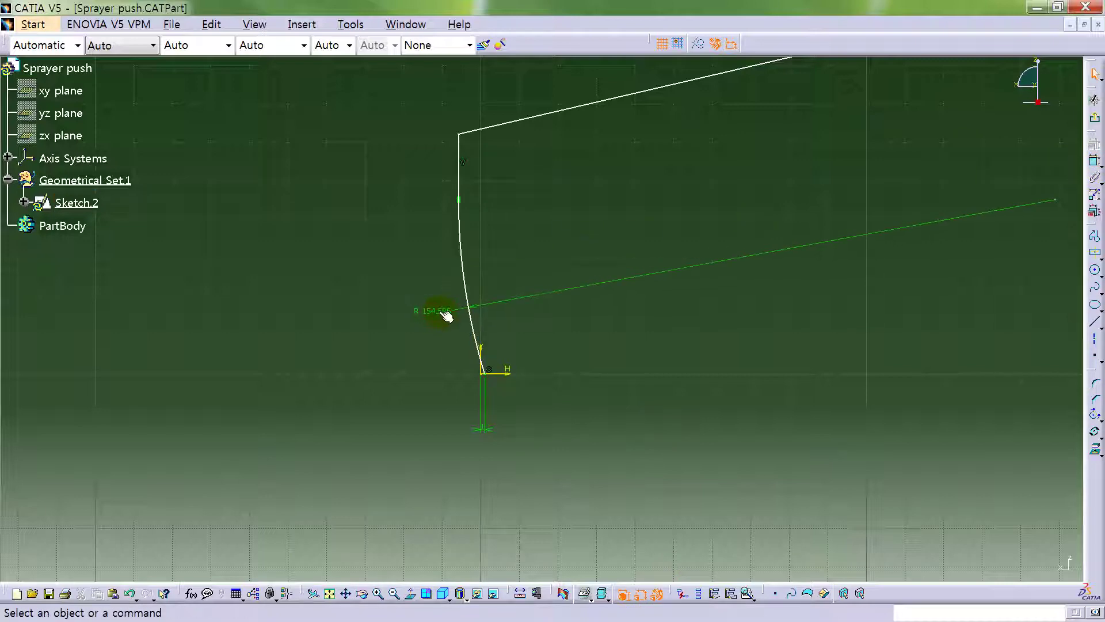
double_click(434, 311)
text(150)
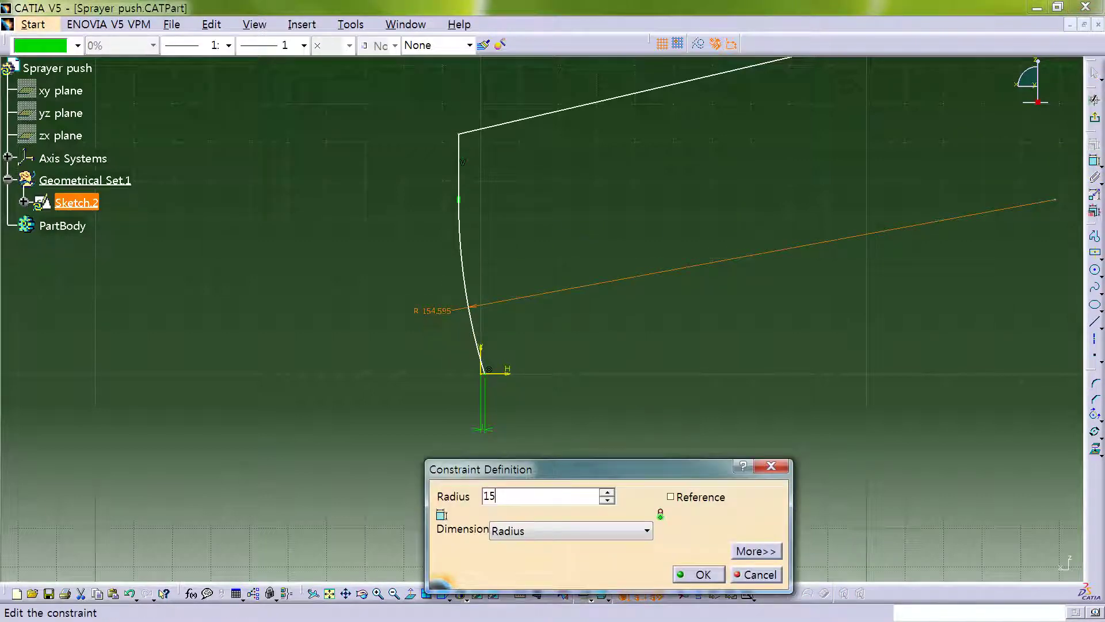
key(Return)
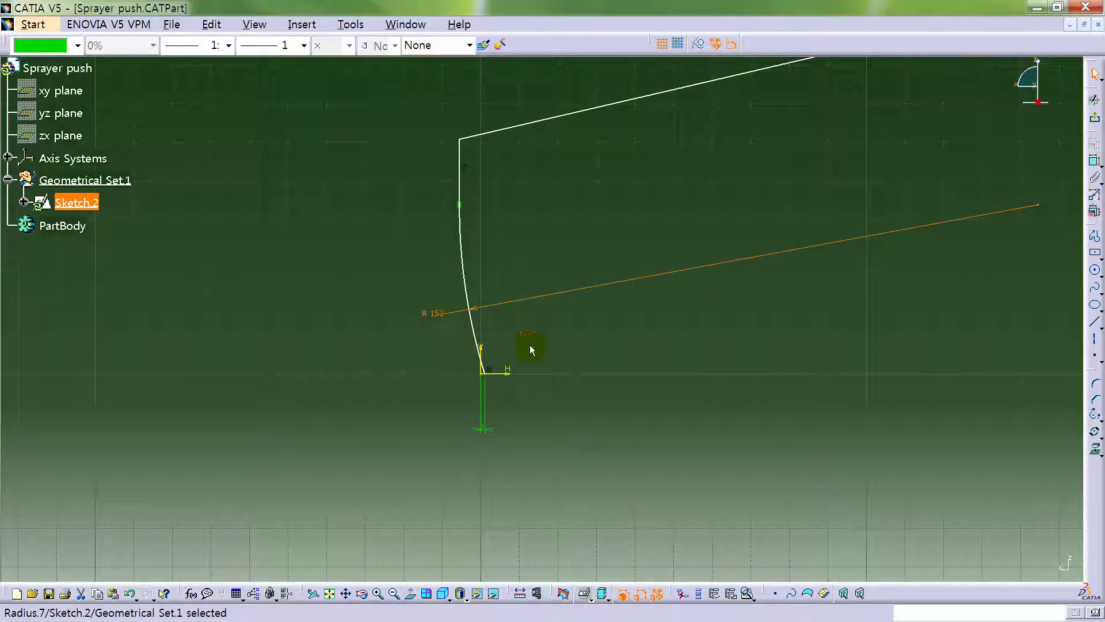
click(656, 382)
Dimension the vertical line's upper endpoint from the H axis and set the height to 25 mm.
middle_drag(634, 316, 639, 427)
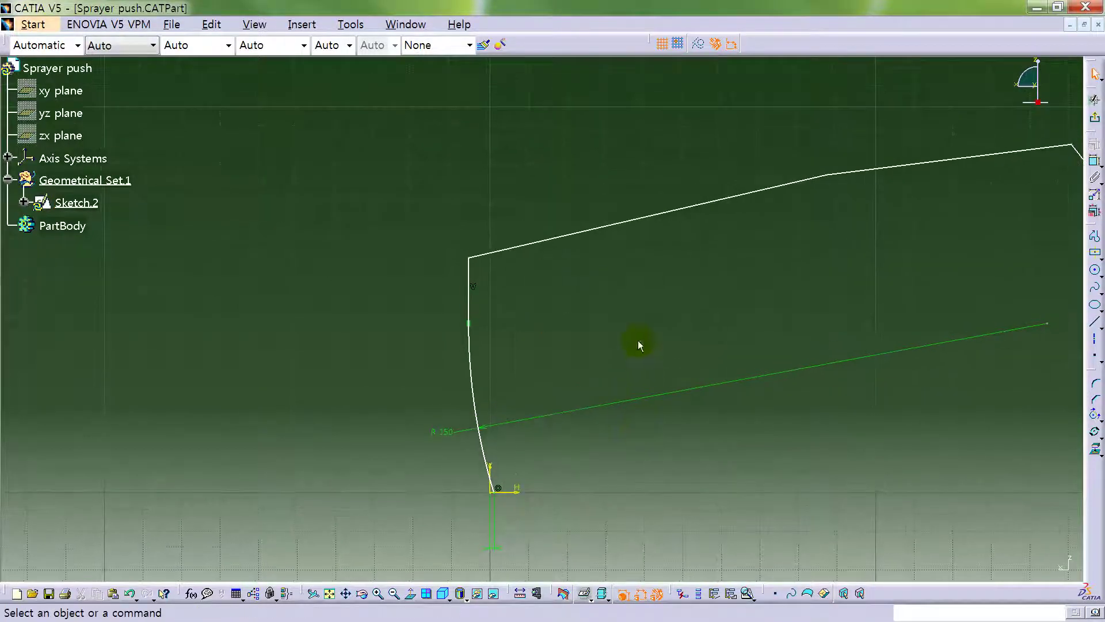
click(1092, 166)
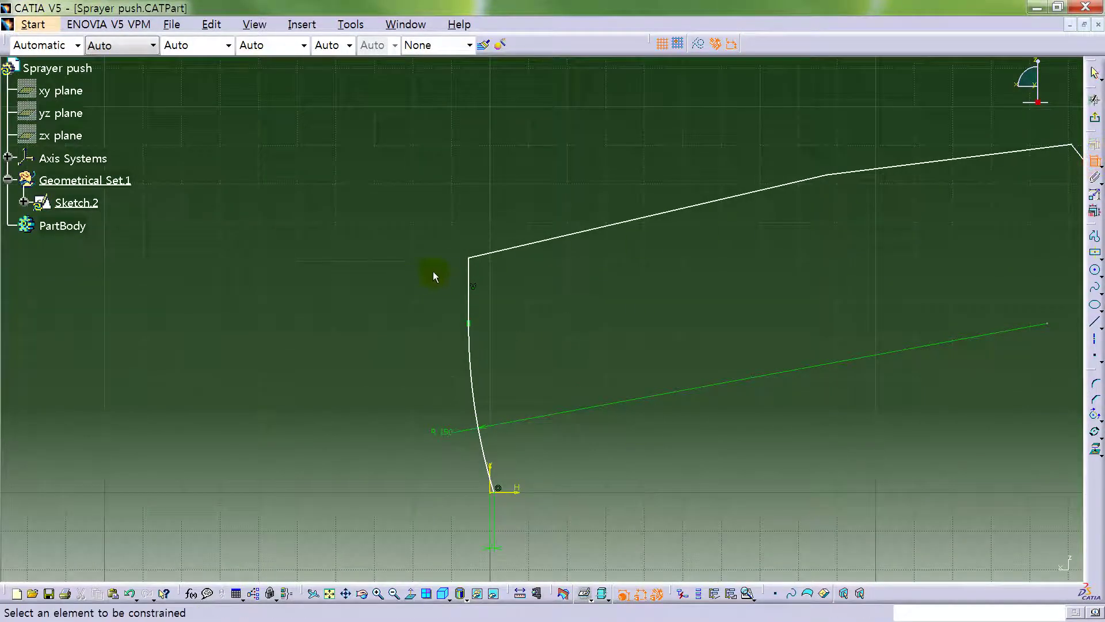
click(473, 260)
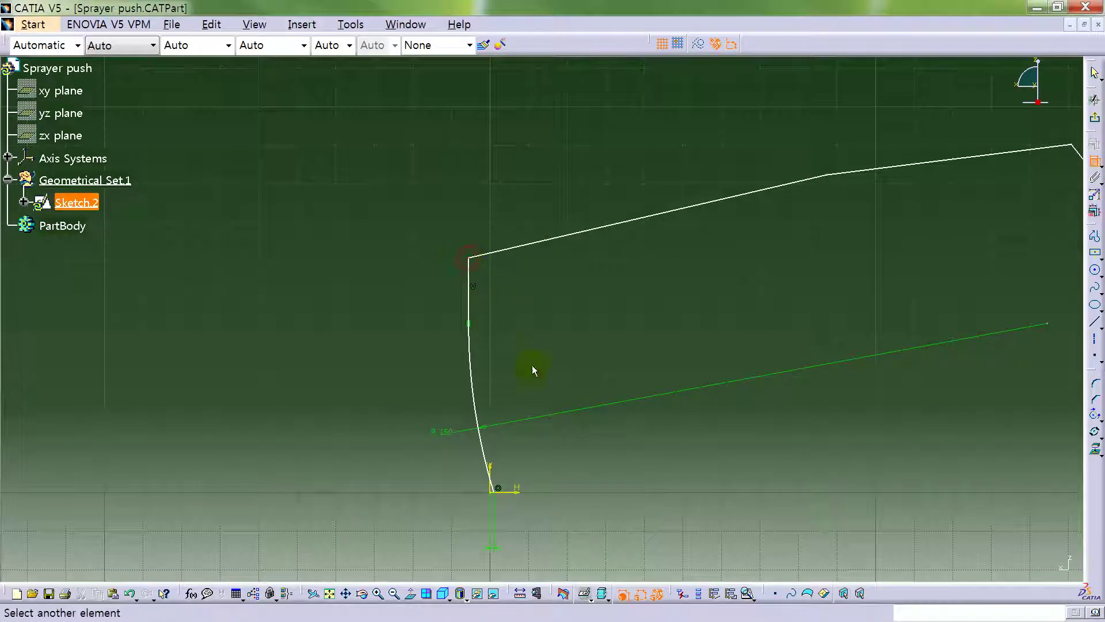
click(516, 492)
click(390, 439)
double_click(394, 438)
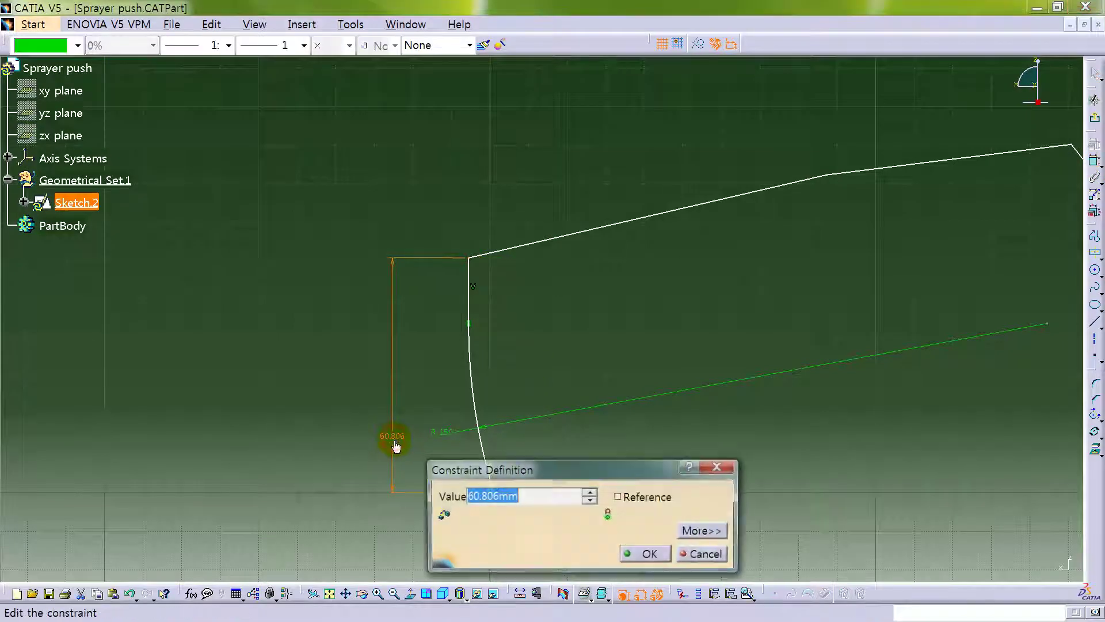
text(25)
key(Return)
key(Return)
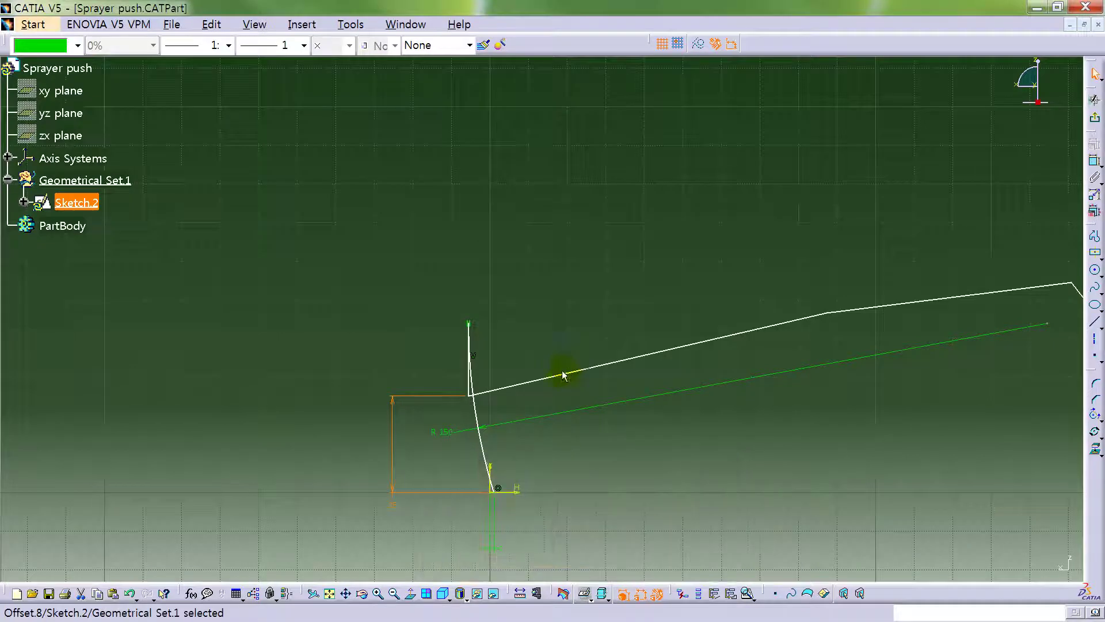
Move the arc down so its tangent point with the vertical line lies between the 25 mm corner and the H axis.
mouse_move(479, 401)
mouse_down()
mouse_move(511, 486)
mouse_move(537, 513)
mouse_up()
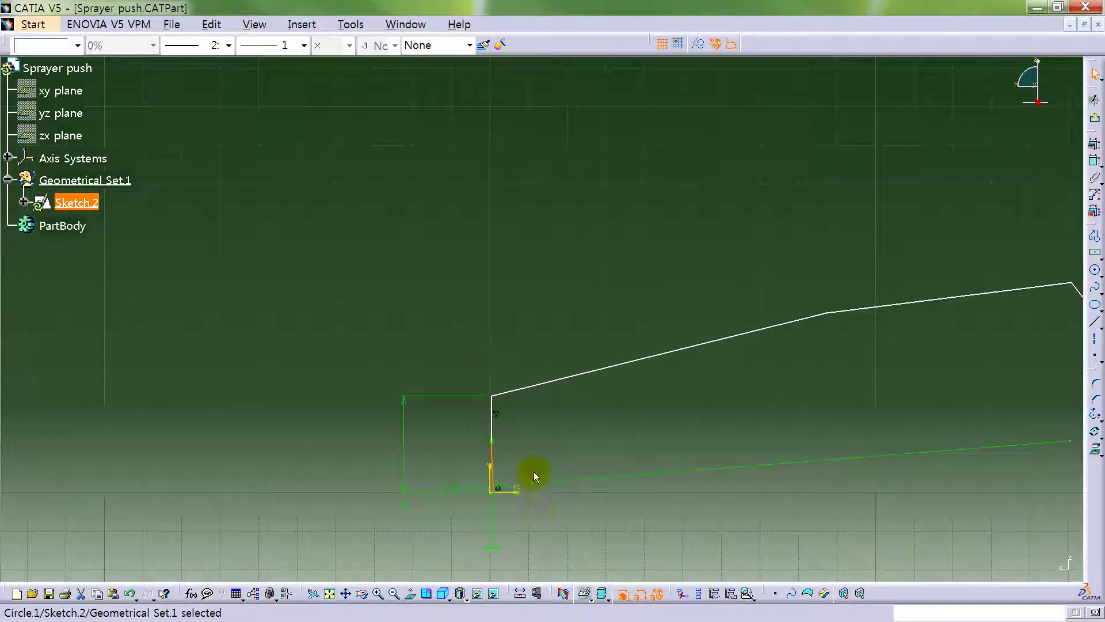
click(540, 510)
mouse_move(525, 444)
middle_down()
mouse_move(476, 360)
mouse_move(498, 377)
middle_up()
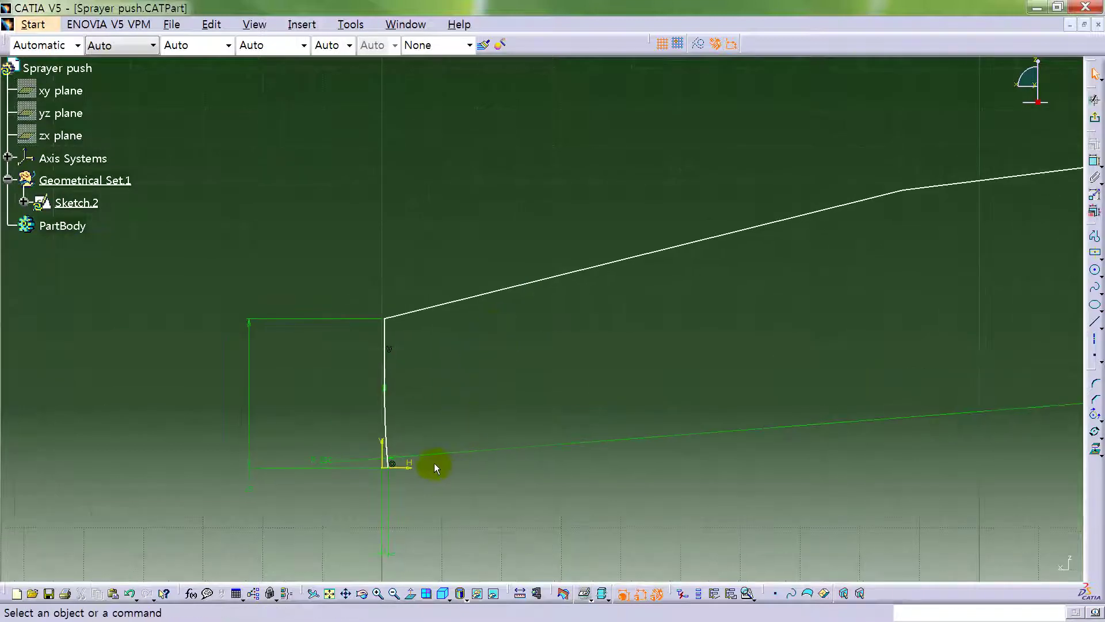
middle_drag(432, 418, 417, 372)
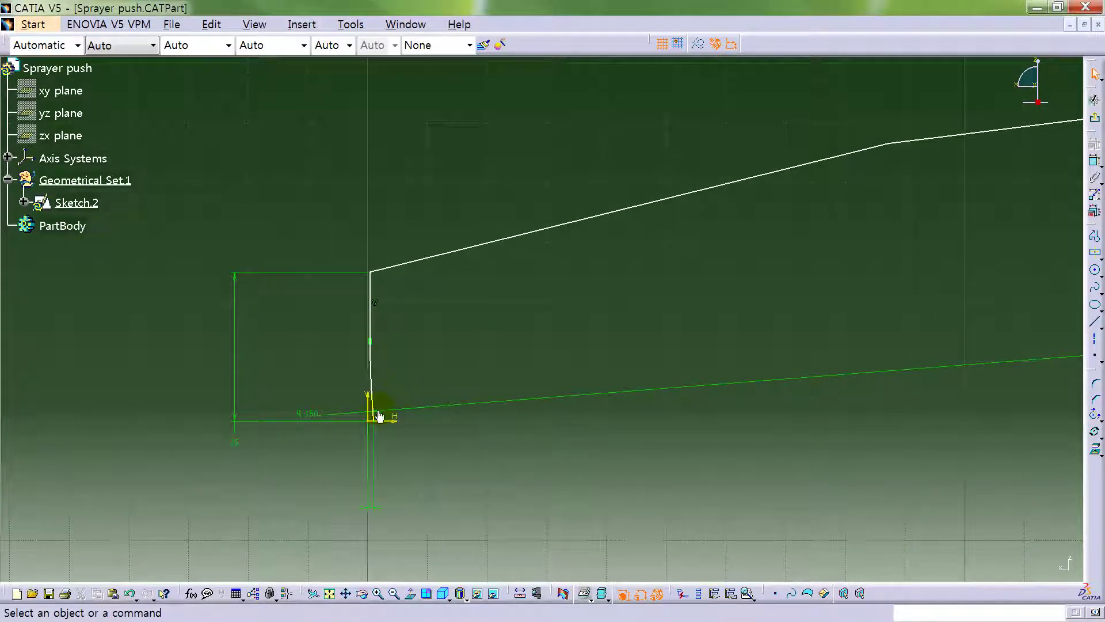
click(370, 375)
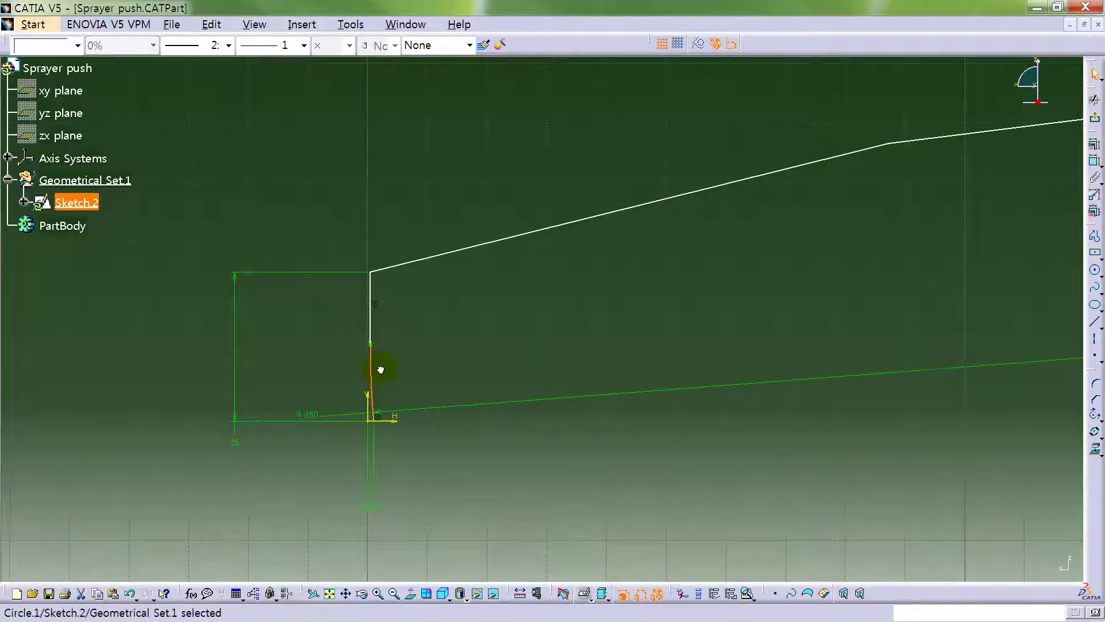
drag(374, 376, 377, 392)
click(460, 358)
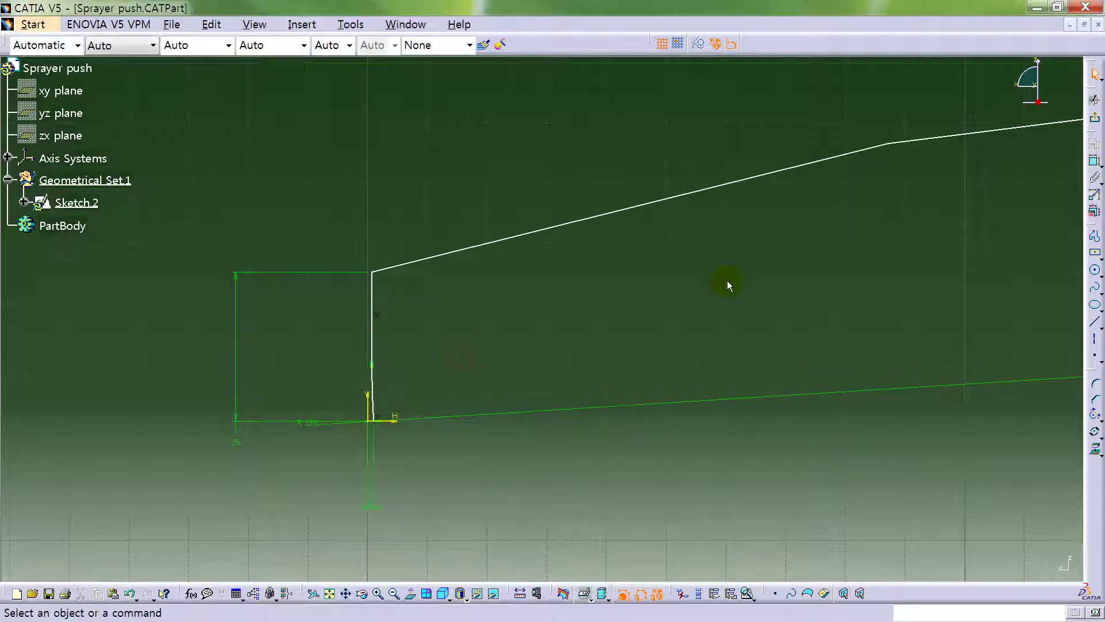
Dimension the long sloped line in the vertical direction and set its rise to 18 mm.
click(1094, 160)
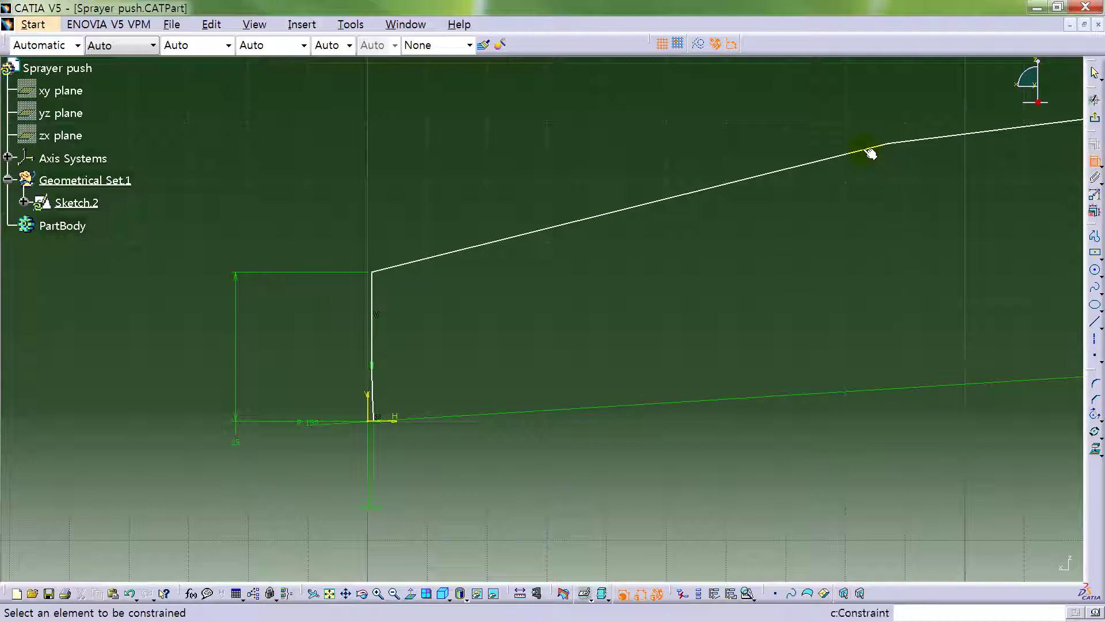
click(863, 148)
right_click(553, 108)
click(576, 152)
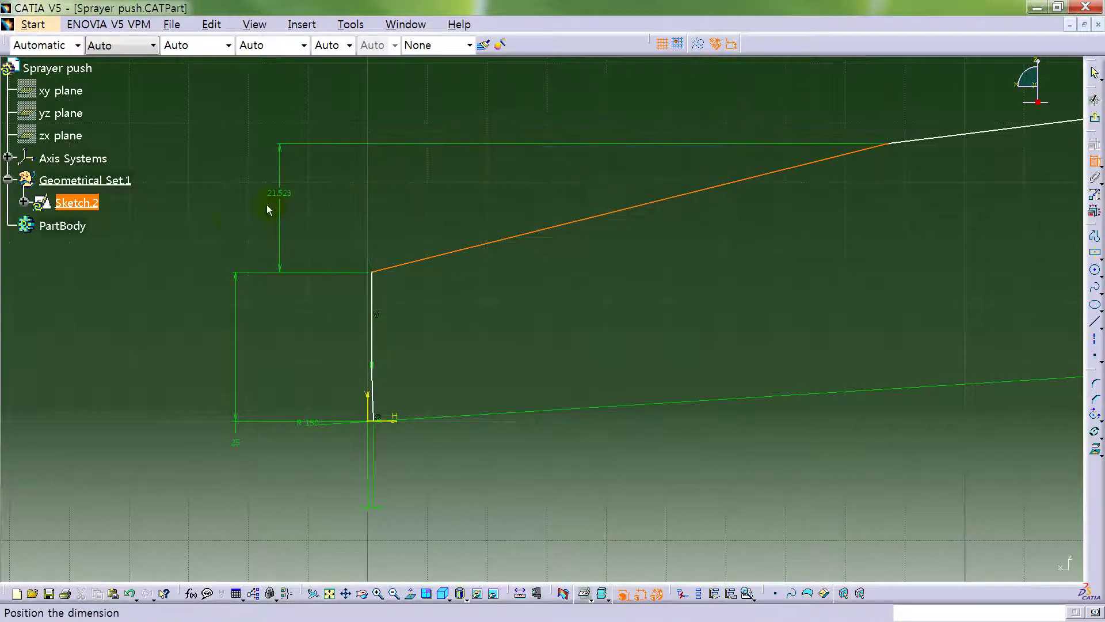
click(233, 227)
double_click(237, 221)
text(18)
key(Return)
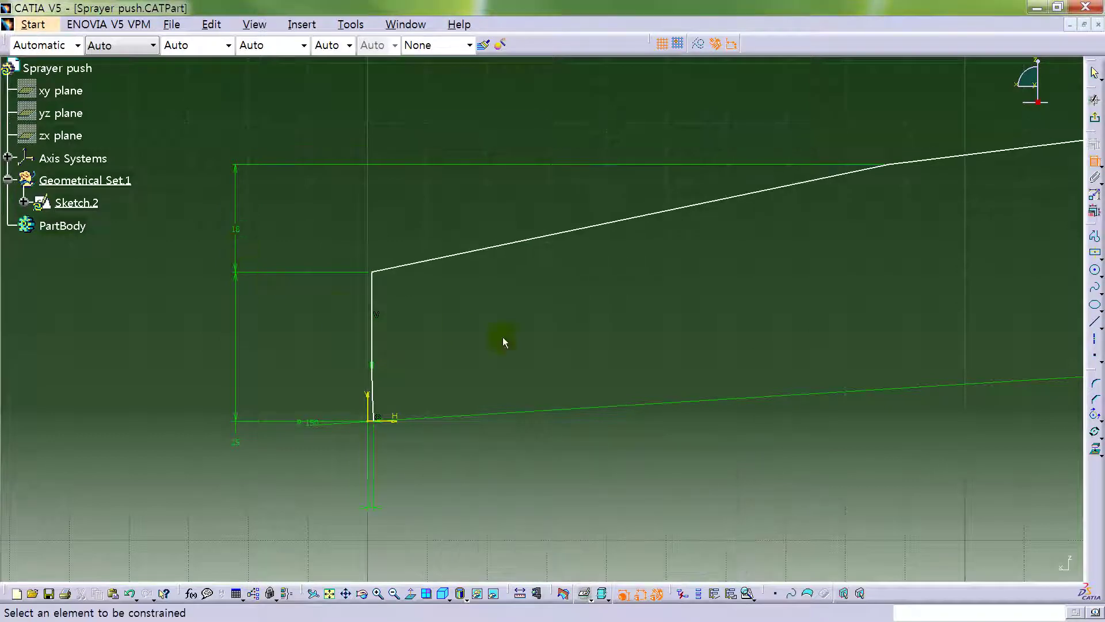
Dimension the profile's highest corner from the H axis and set the height to 45 mm.
mouse_move(685, 343)
middle_down()
mouse_move(762, 288)
mouse_move(771, 340)
middle_up()
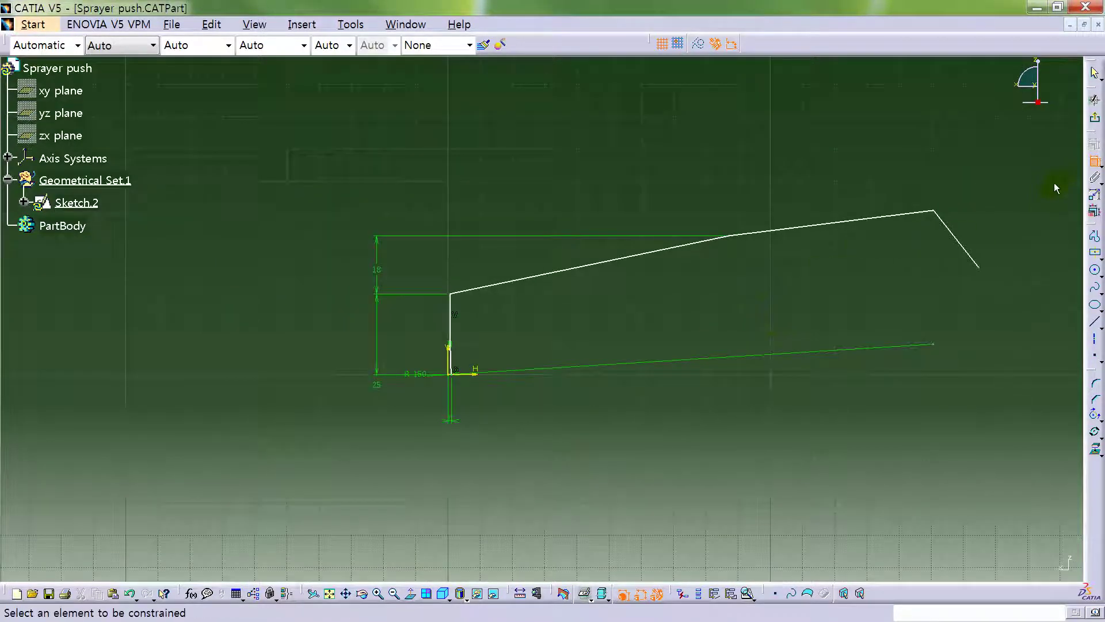
click(933, 210)
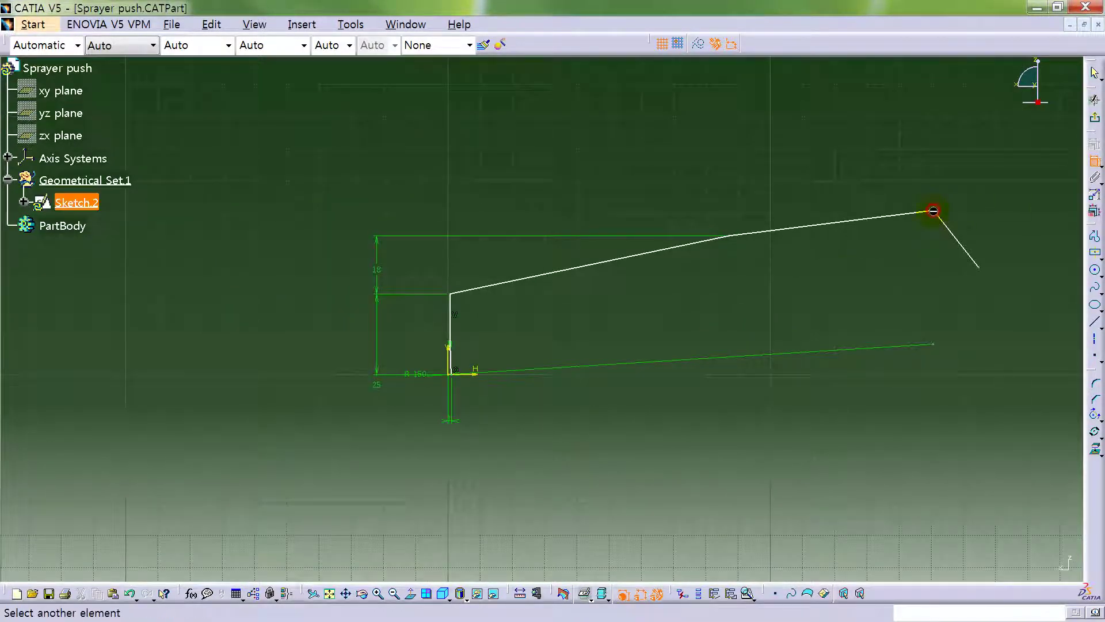
click(482, 371)
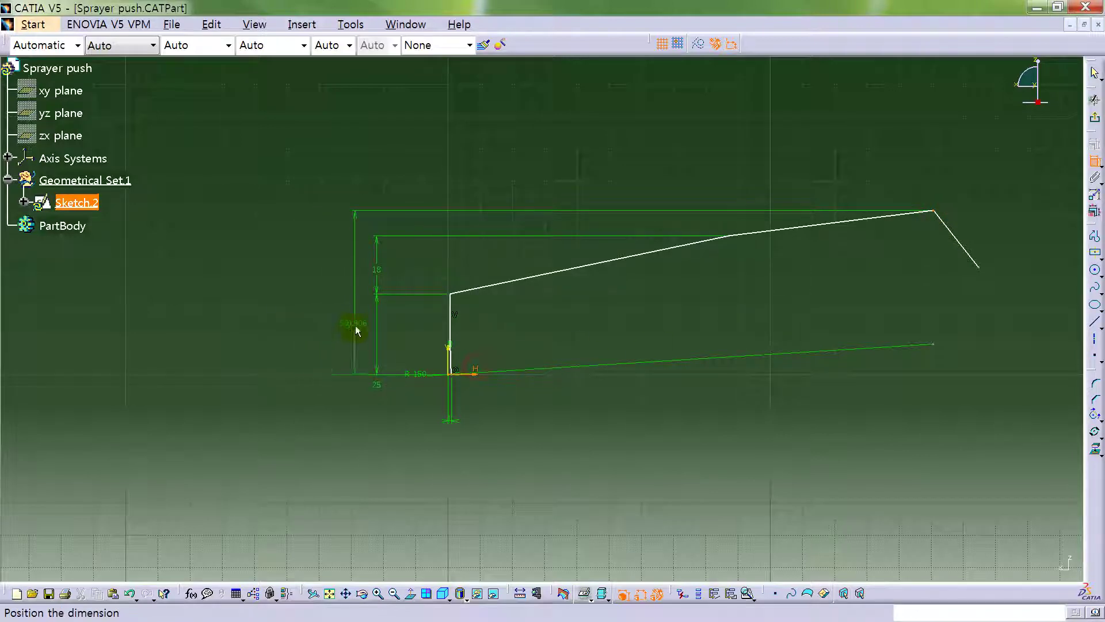
click(325, 335)
double_click(323, 331)
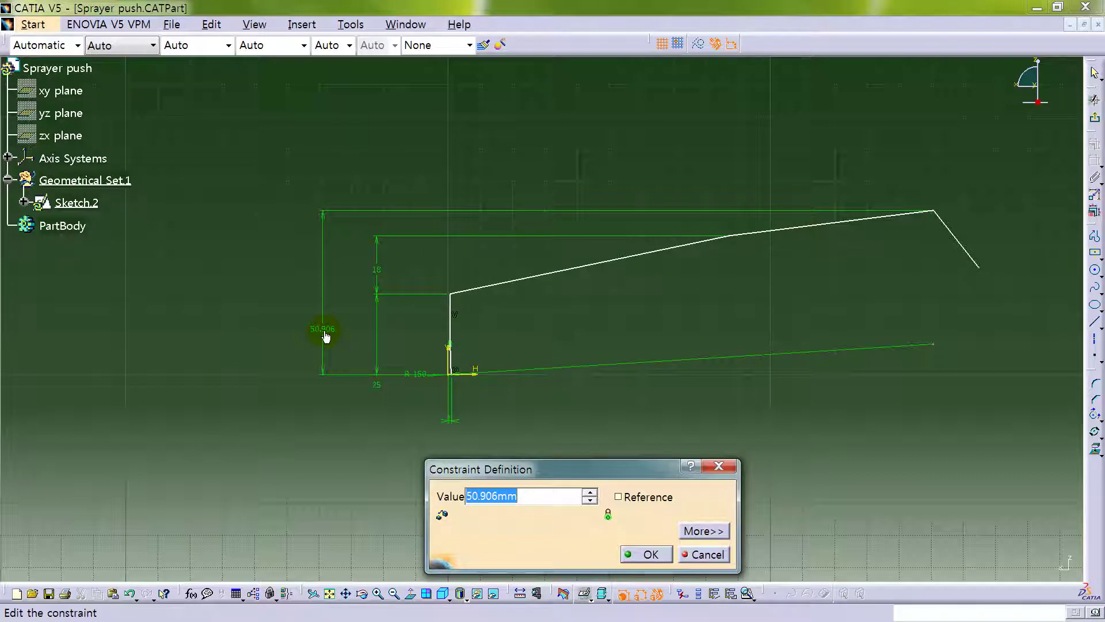
text(25)
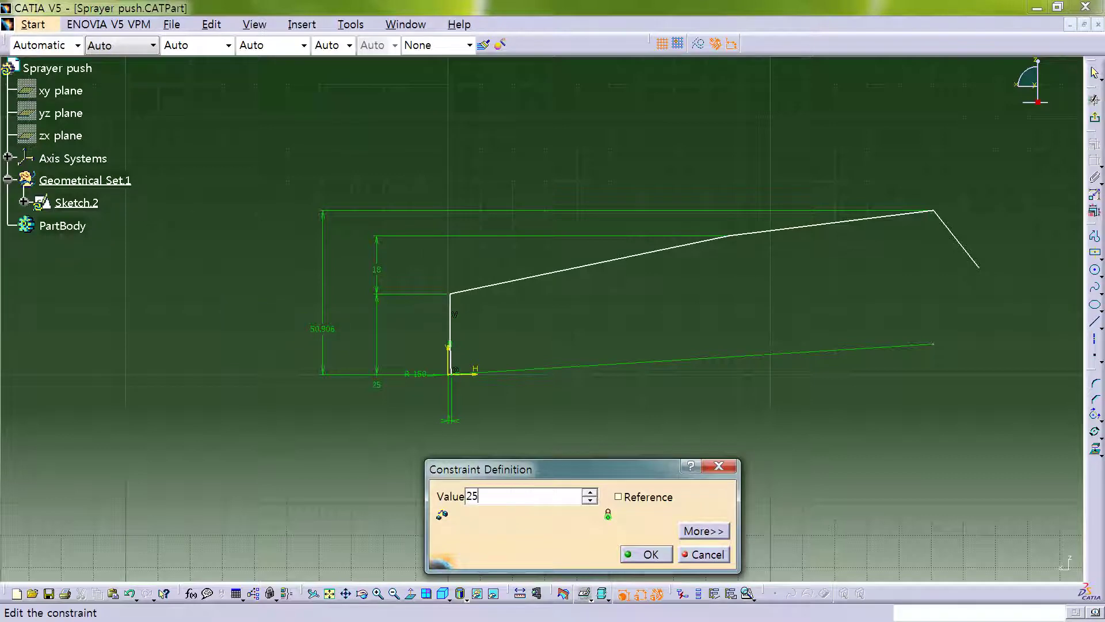
key(Return)
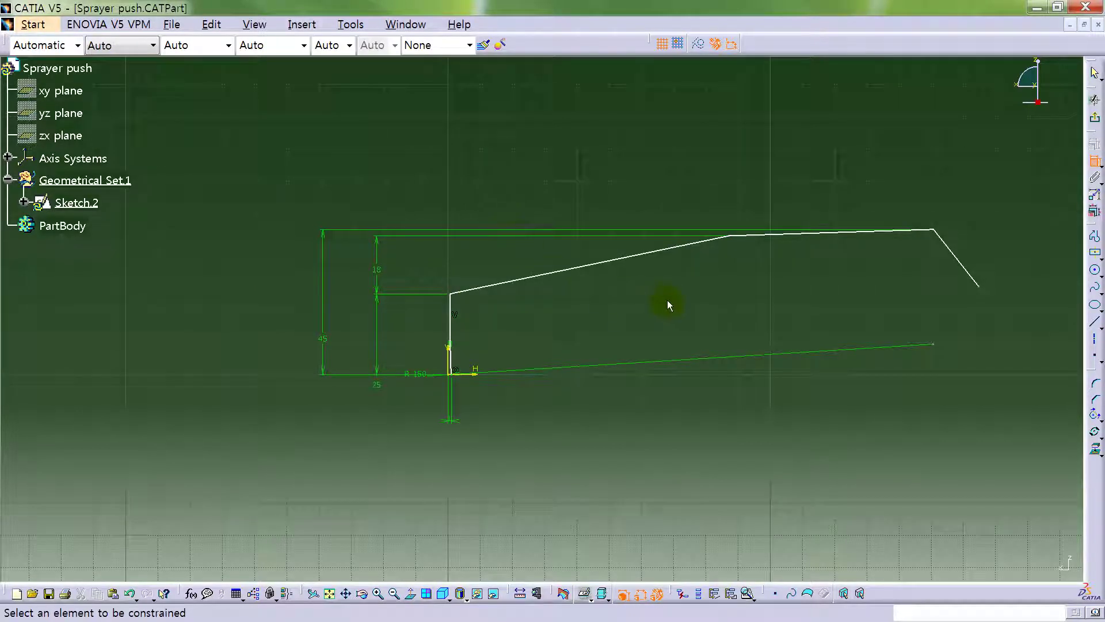
Dimension the horizontal distance from the vertical line to the profile's highest corner and set it to 80 mm.
click(932, 232)
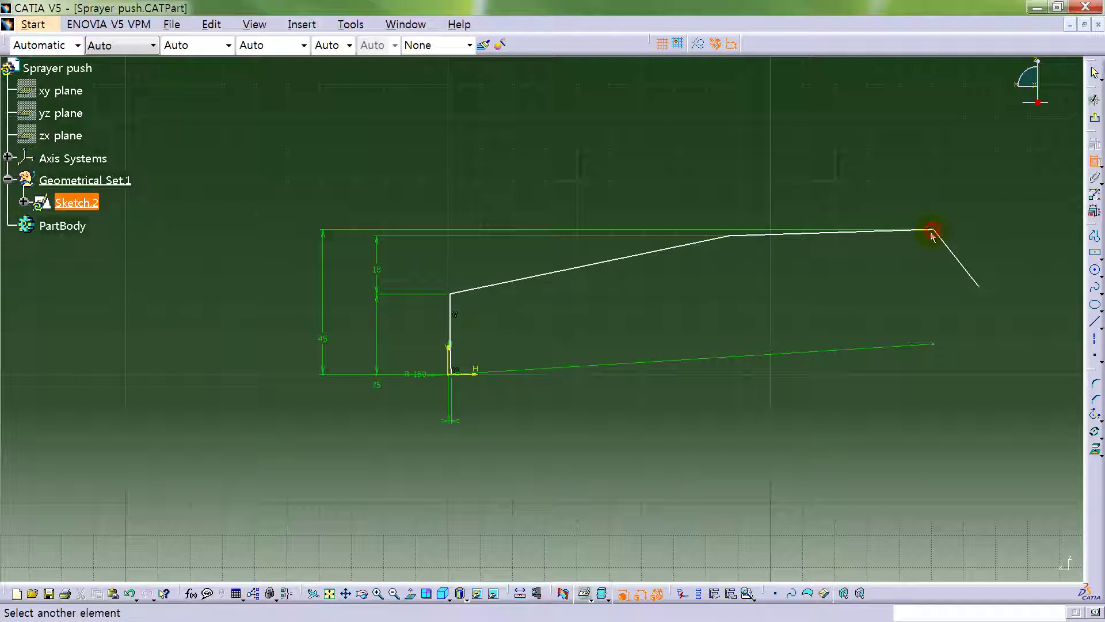
click(455, 308)
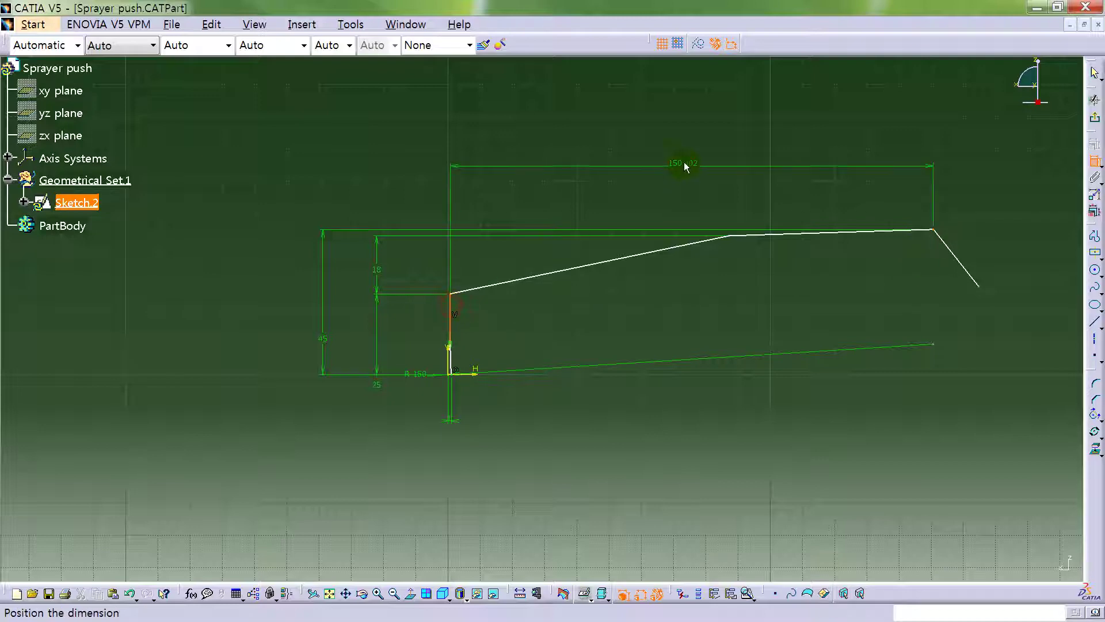
click(677, 160)
double_click(673, 152)
text(8)
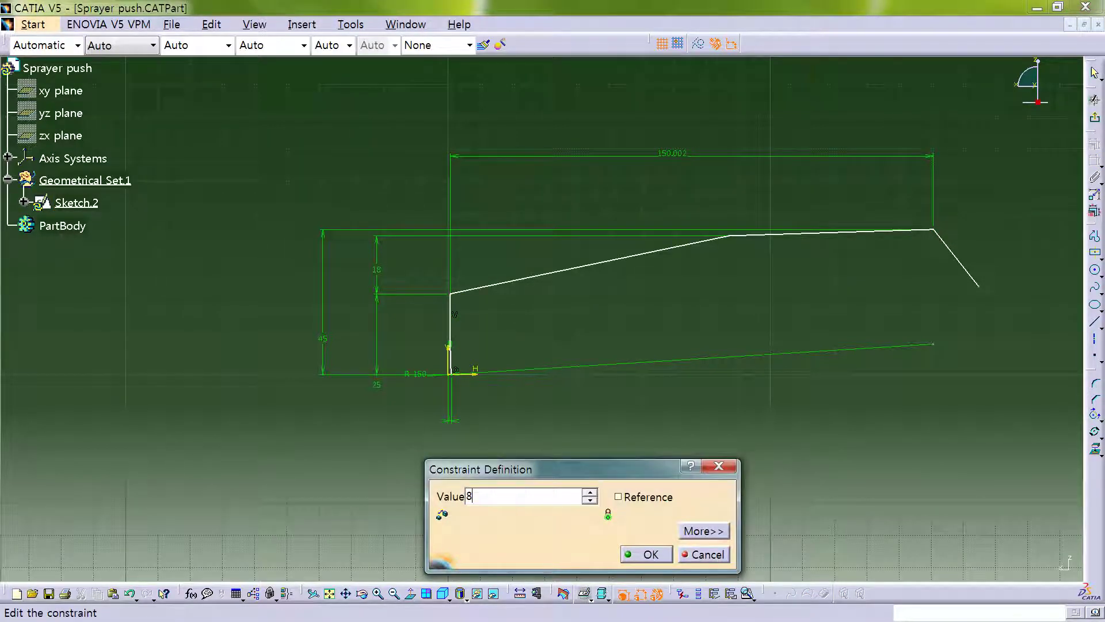
text(0)
key(Return)
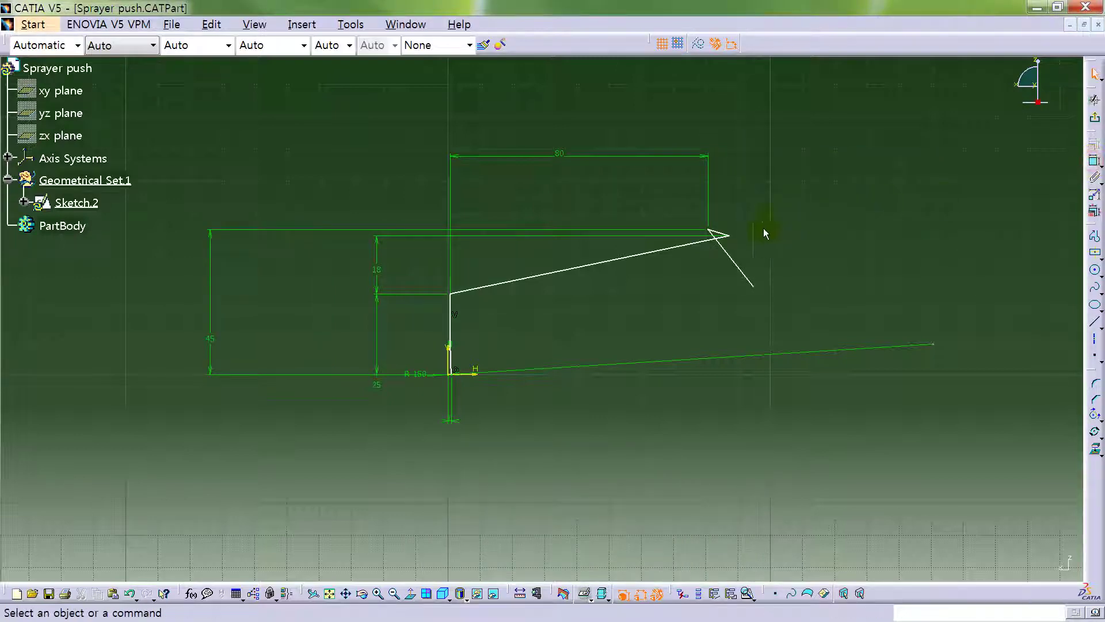
Move the corner joining the two upper lines back toward the vertical line, inside the 80 mm span.
click(720, 247)
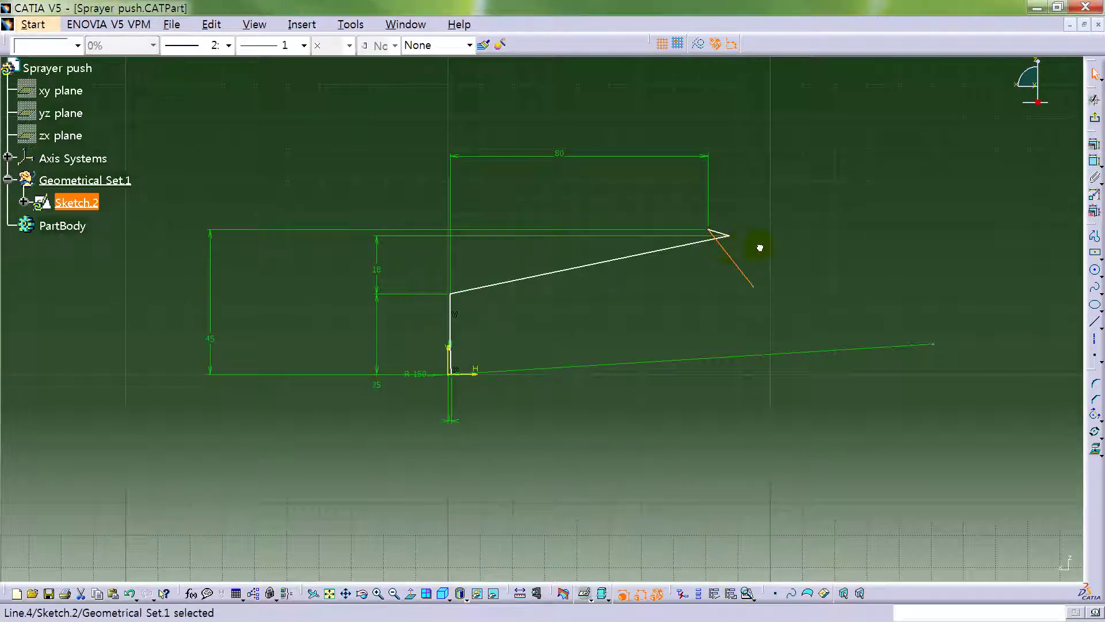
click(732, 240)
drag(736, 241, 611, 237)
Dimension the long sloped line in the horizontal direction and set its span to 50 mm.
click(1093, 163)
click(587, 247)
right_click(569, 206)
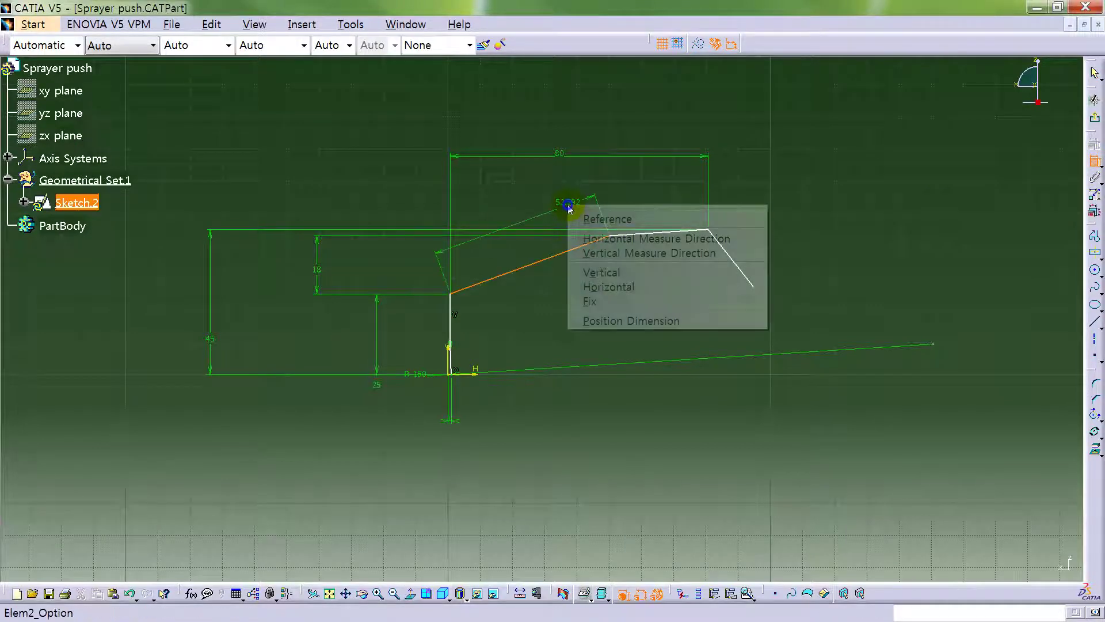
click(610, 238)
click(557, 202)
double_click(561, 198)
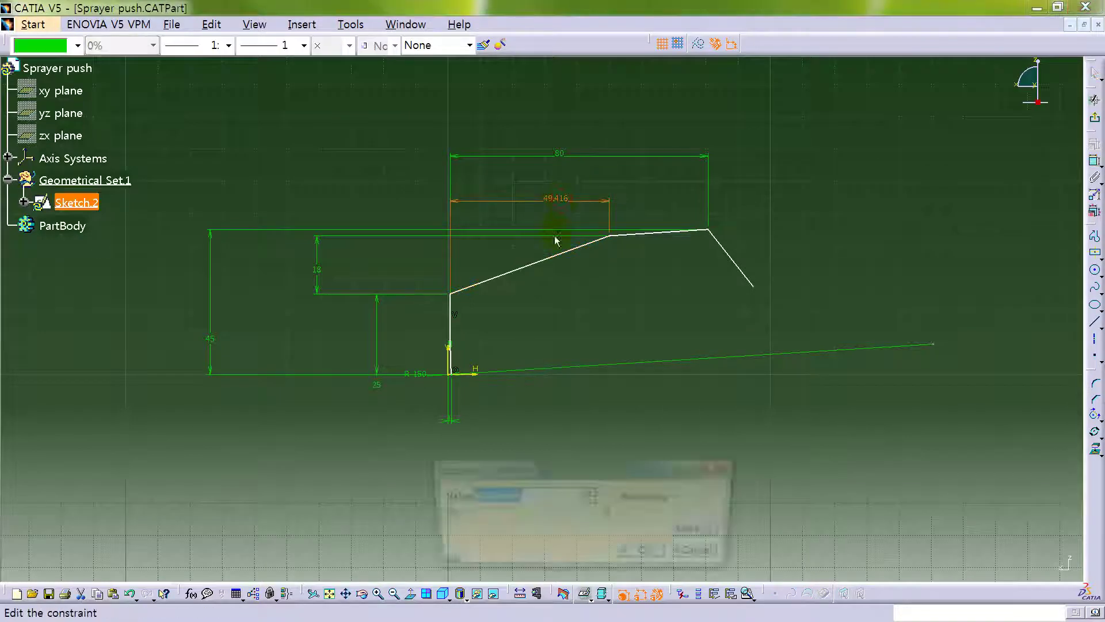
text(50)
key(Return)
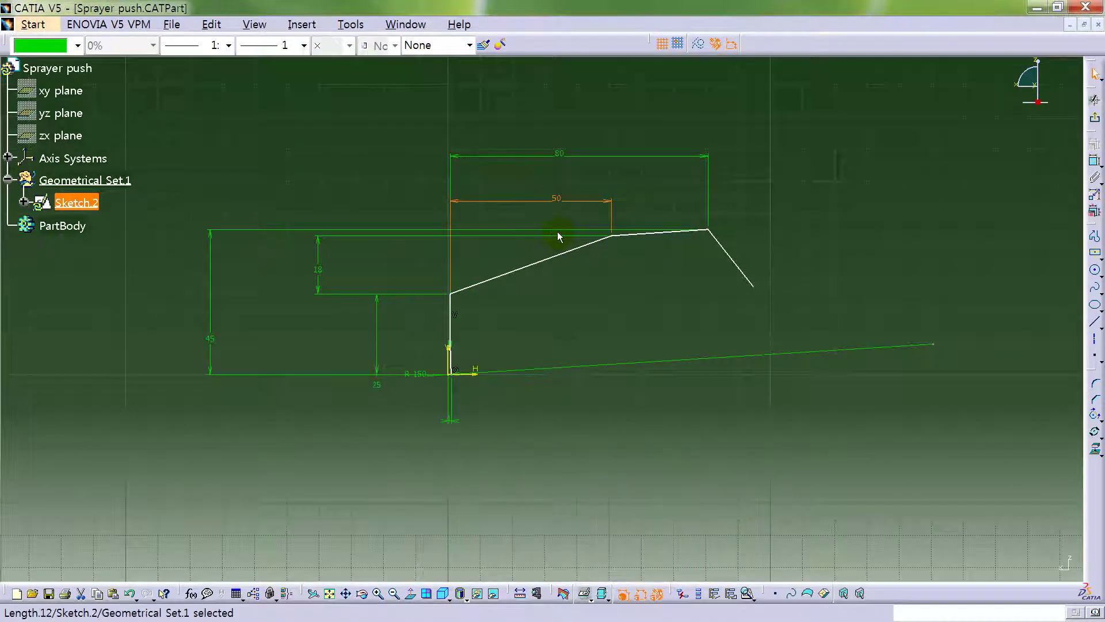
click(1007, 168)
Dimension the angle between the upper line and the short end line and set it to 80 degrees.
click(725, 253)
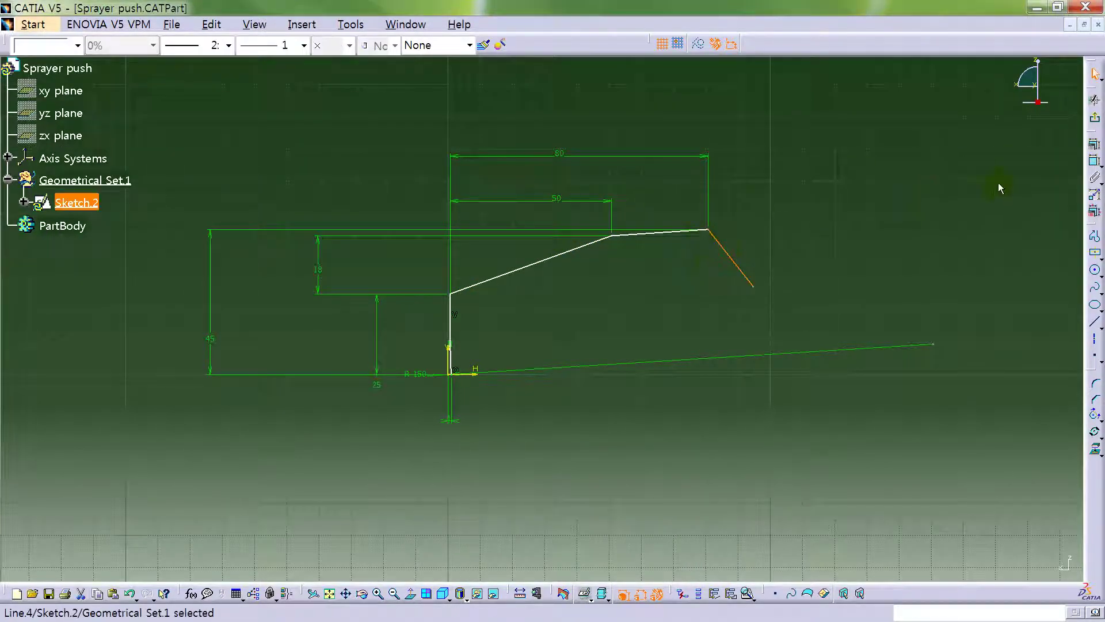
click(1094, 161)
click(676, 233)
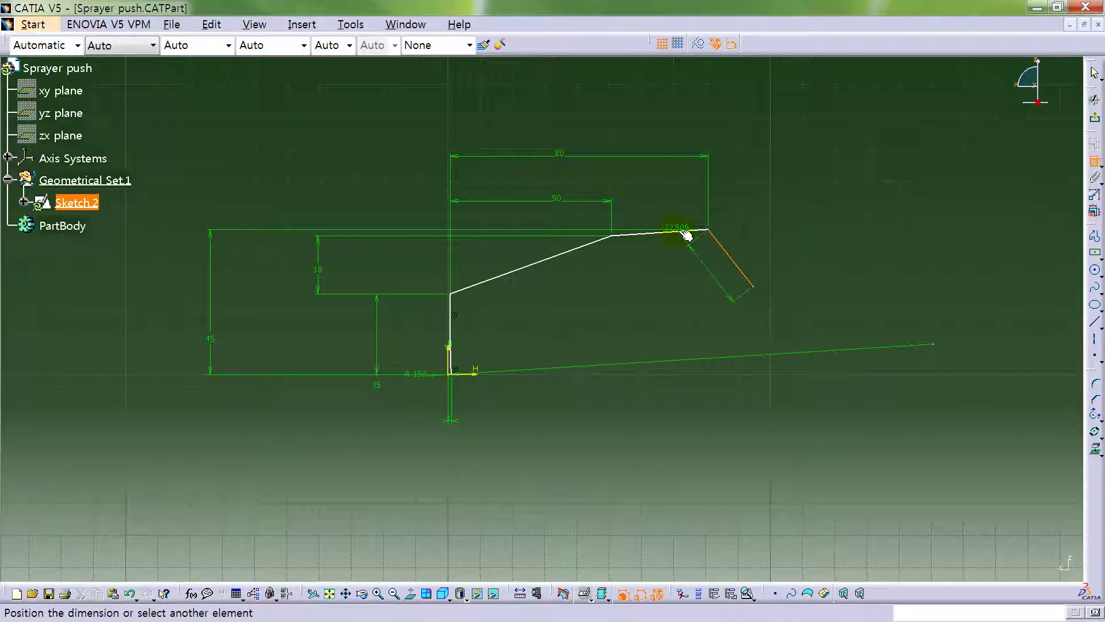
click(748, 235)
click(751, 235)
double_click(751, 236)
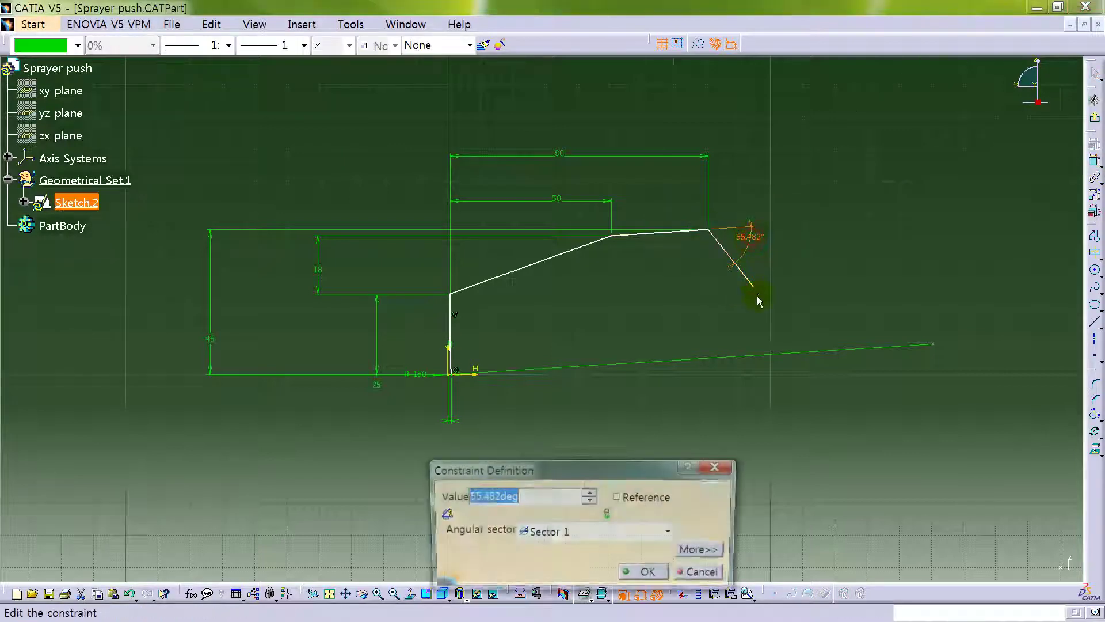
text(1)
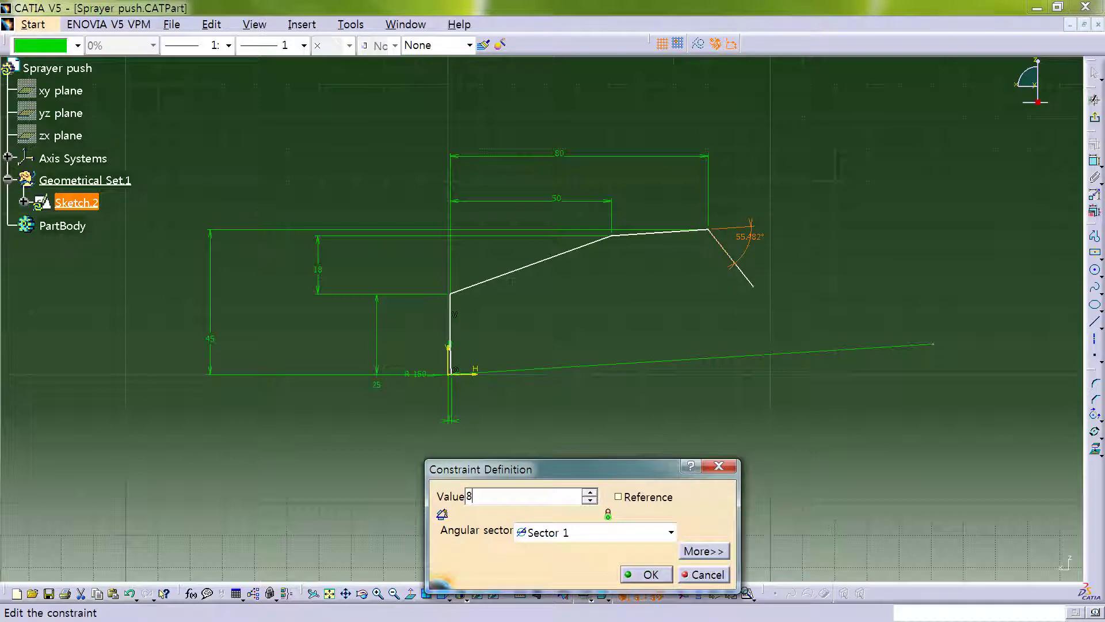
key(Return)
click(811, 276)
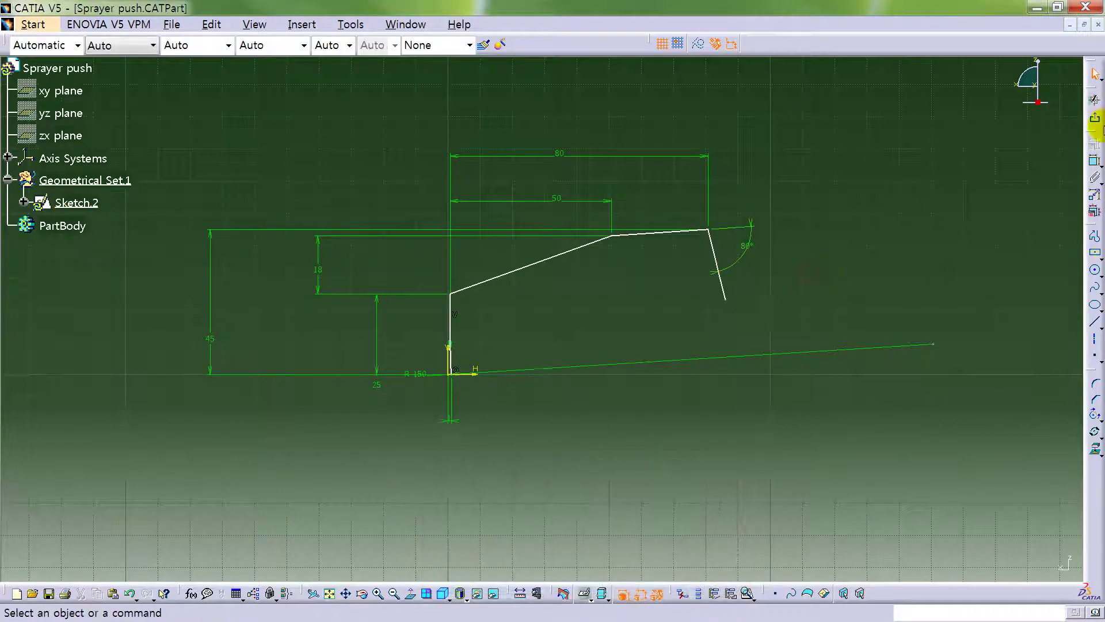
Dimension the short end line in the horizontal measure direction and set its span to 1.5 mm.
click(1094, 161)
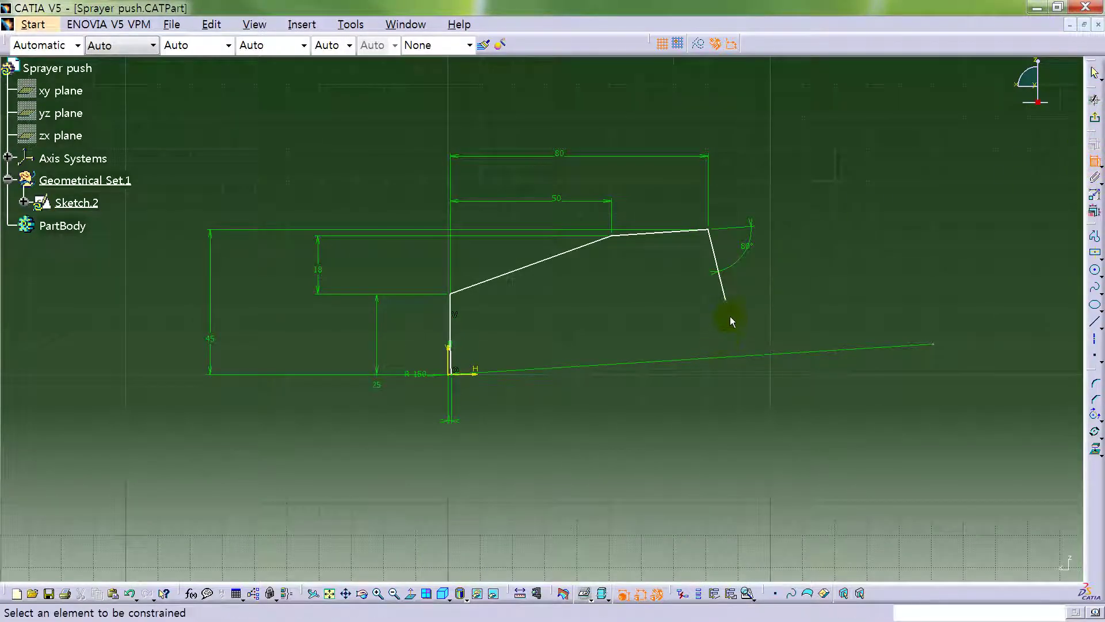
click(727, 291)
right_click(814, 267)
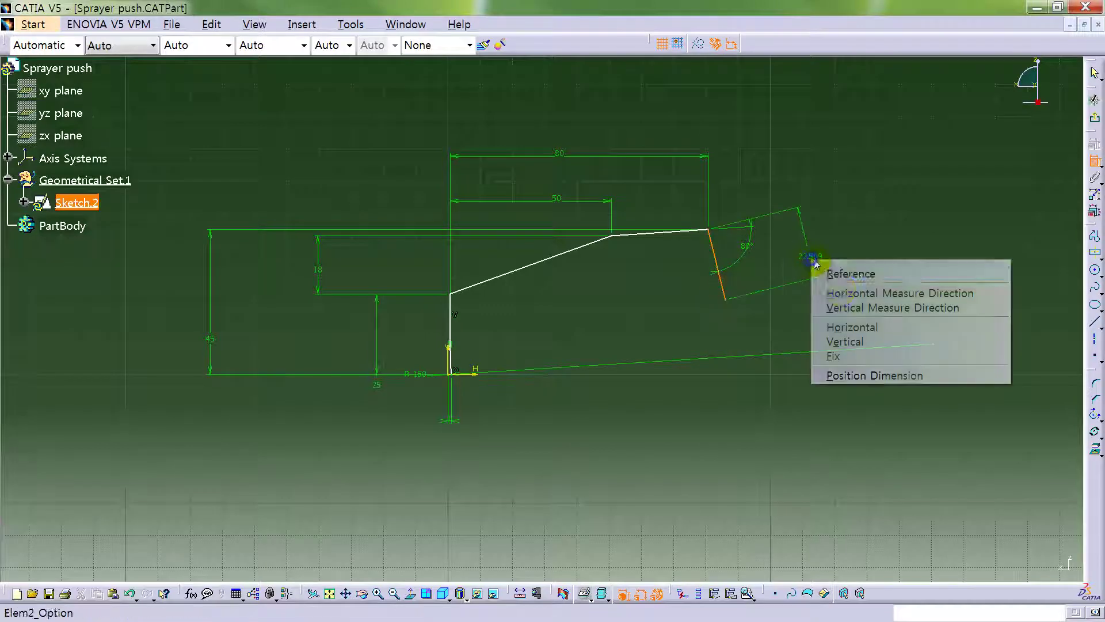
click(863, 294)
click(766, 157)
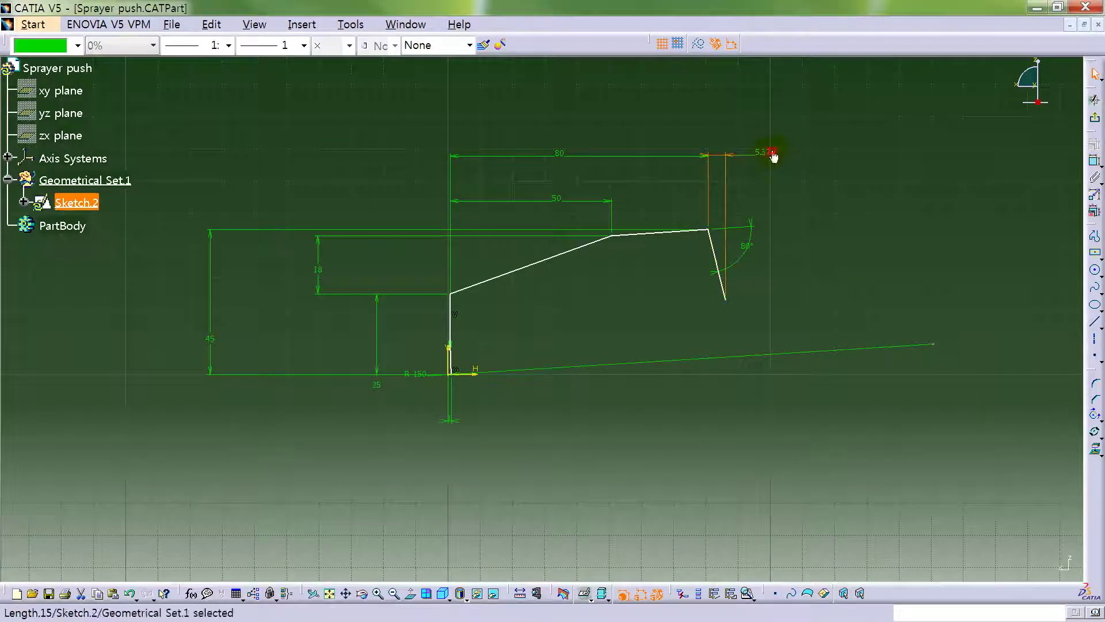
double_click(765, 152)
text(1.5)
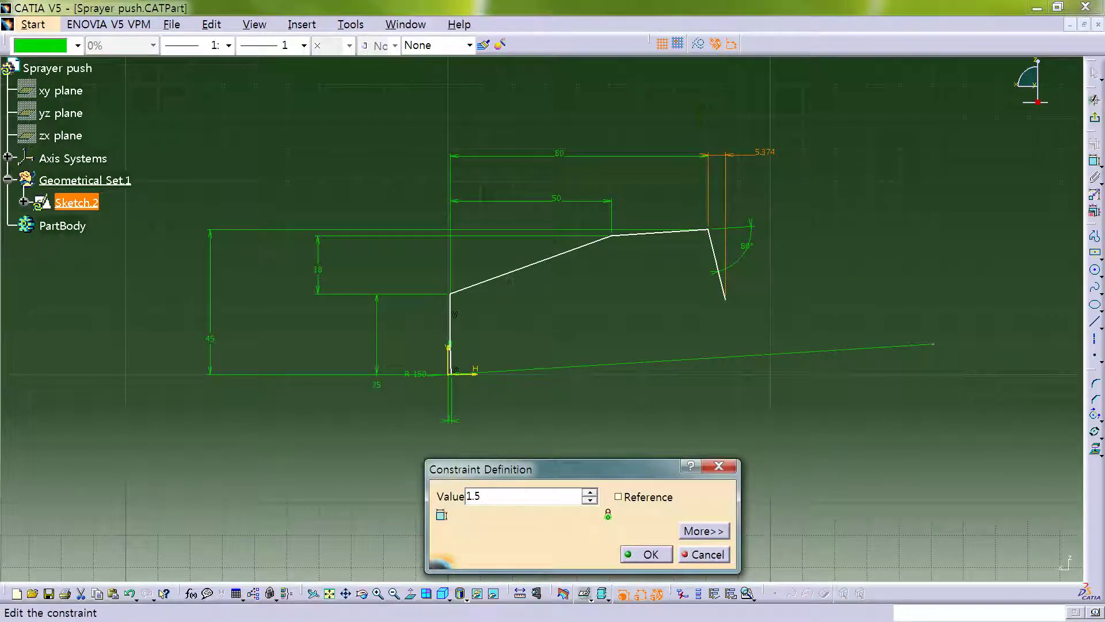
key(Return)
click(643, 292)
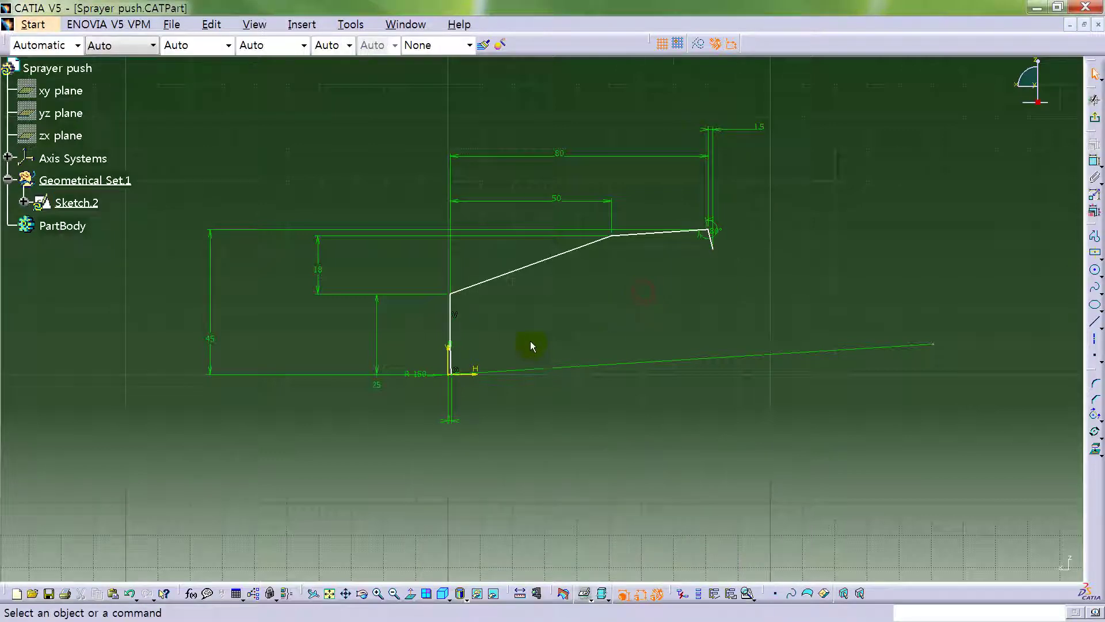
Move the 80° angle dimension outward, clear of the short end line.
mouse_move(508, 317)
middle_down()
mouse_move(512, 297)
mouse_move(517, 305)
middle_up()
click(808, 191)
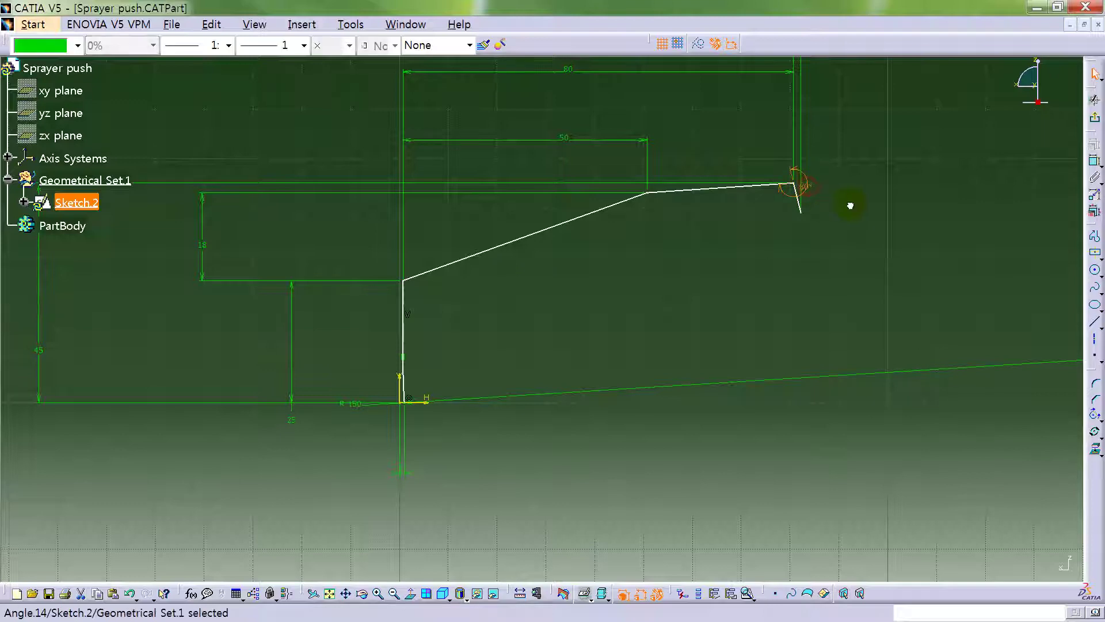
drag(794, 197, 852, 210)
click(917, 197)
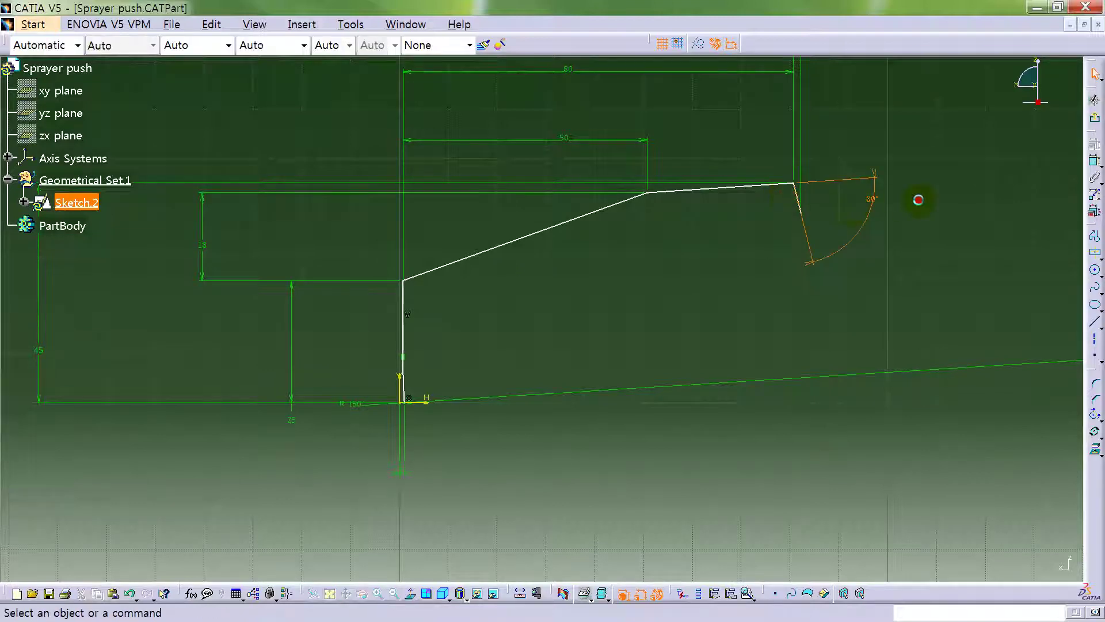
Constrain the profile's vertical line coincident with the V axis.
click(1094, 164)
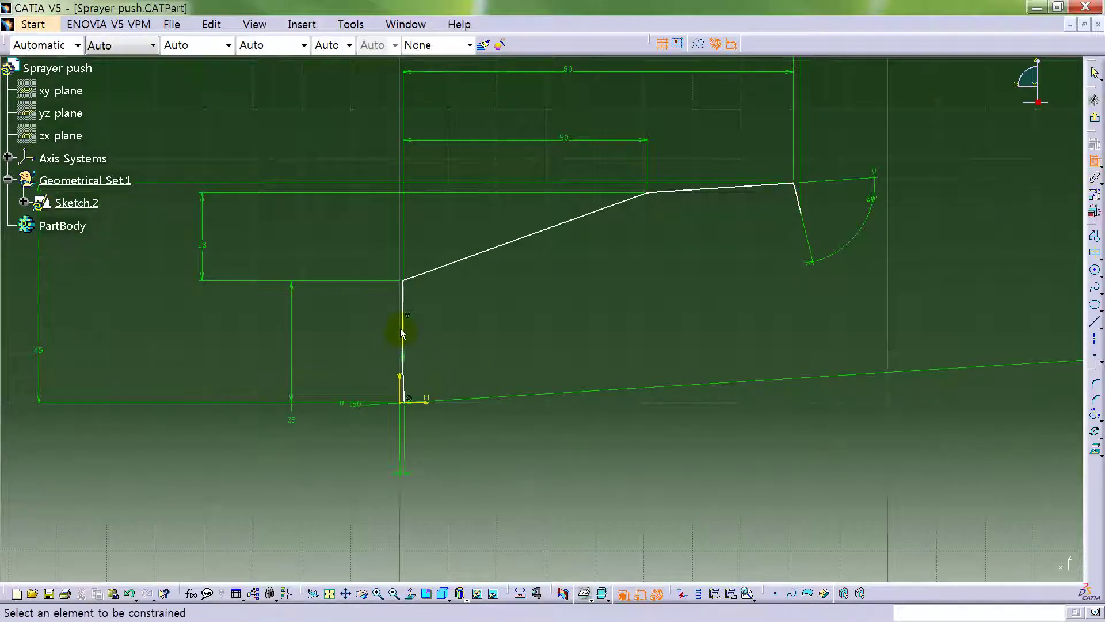
click(403, 378)
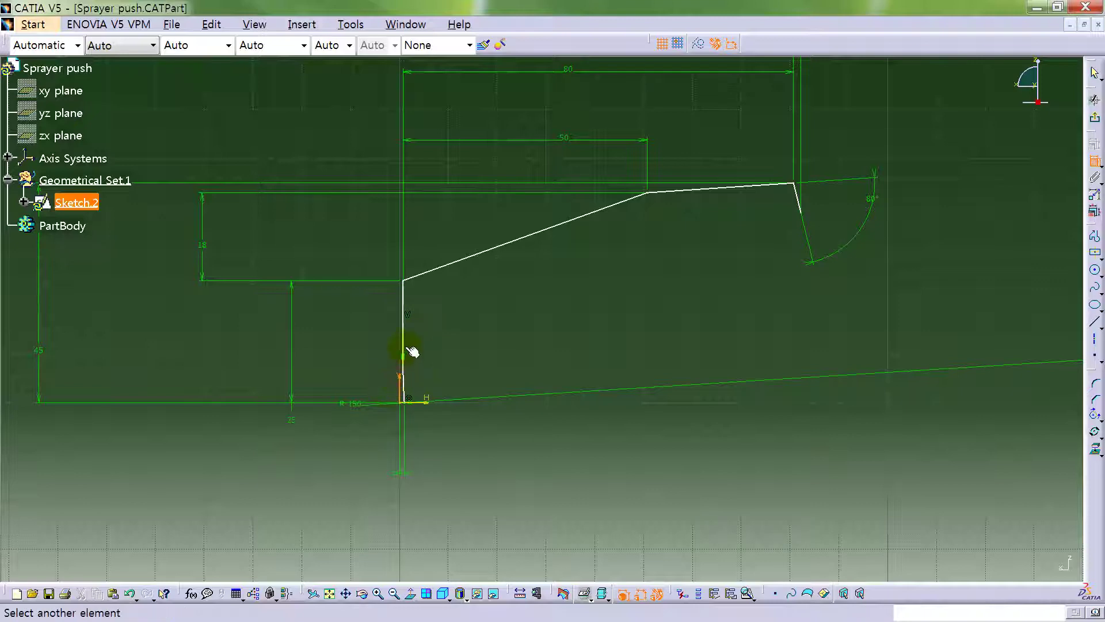
click(408, 344)
right_click(475, 322)
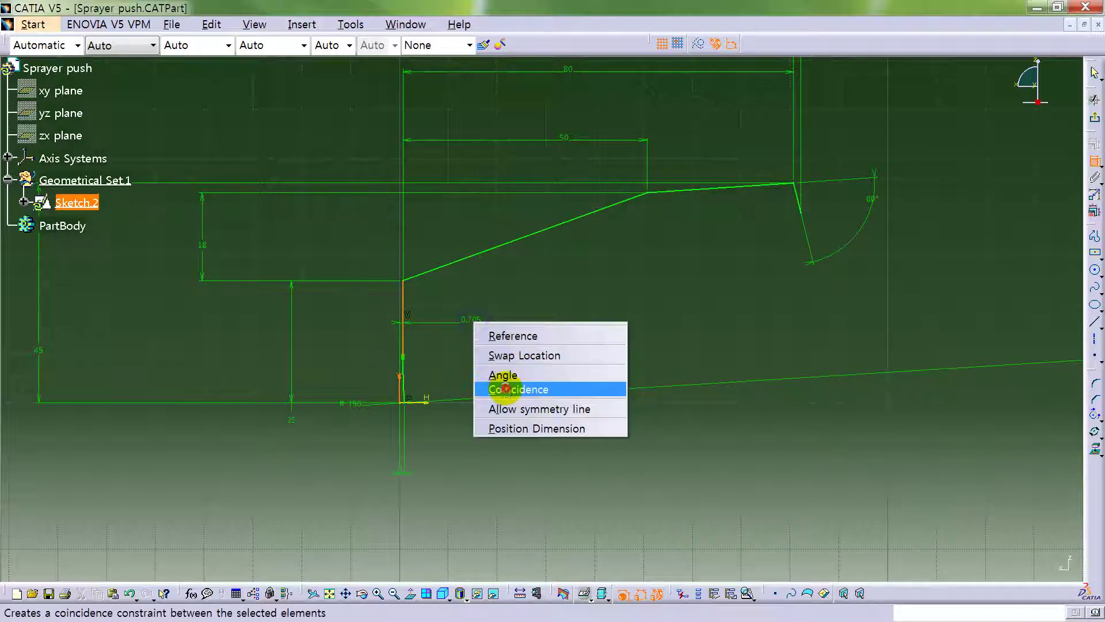
click(500, 387)
Reposition the 45 mm height dimension closer to the profile, with its value beside the dimension line.
mouse_move(506, 305)
middle_down()
mouse_move(540, 295)
mouse_move(621, 340)
mouse_move(623, 385)
middle_up()
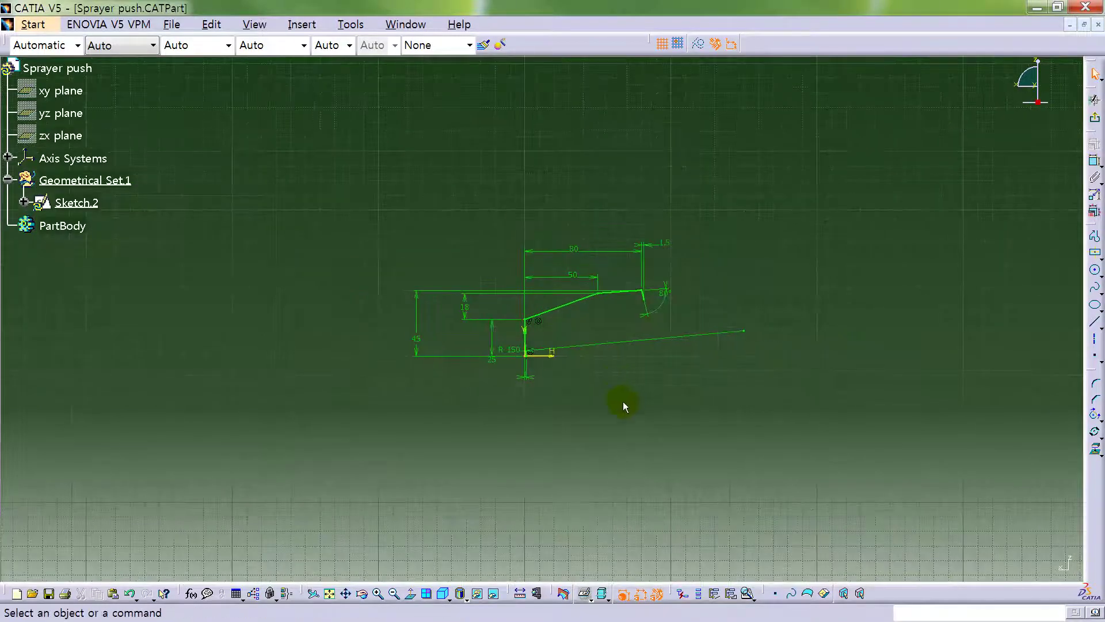
mouse_move(768, 276)
middle_down()
mouse_move(733, 288)
mouse_move(760, 247)
mouse_move(755, 291)
middle_up()
middle_drag(714, 329, 678, 370)
drag(255, 387, 340, 368)
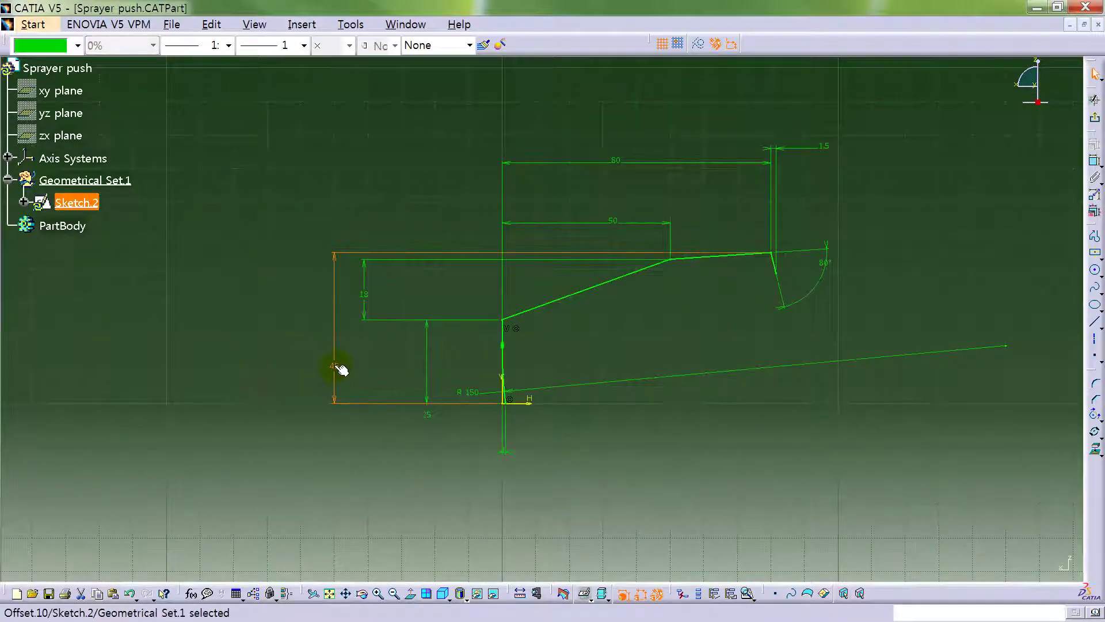
click(437, 290)
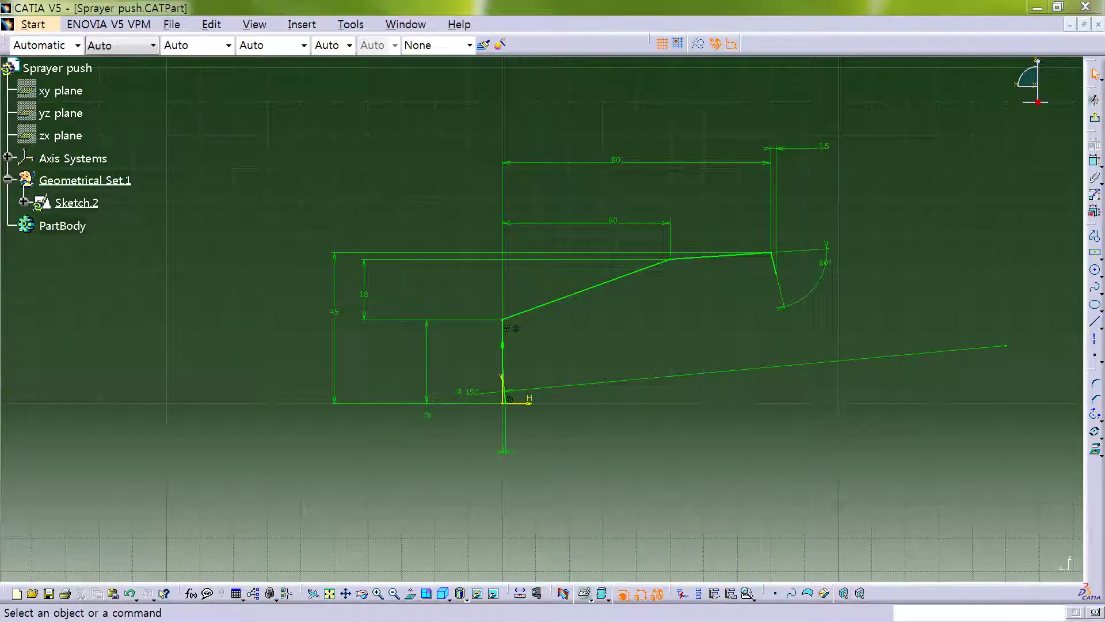
click(370, 197)
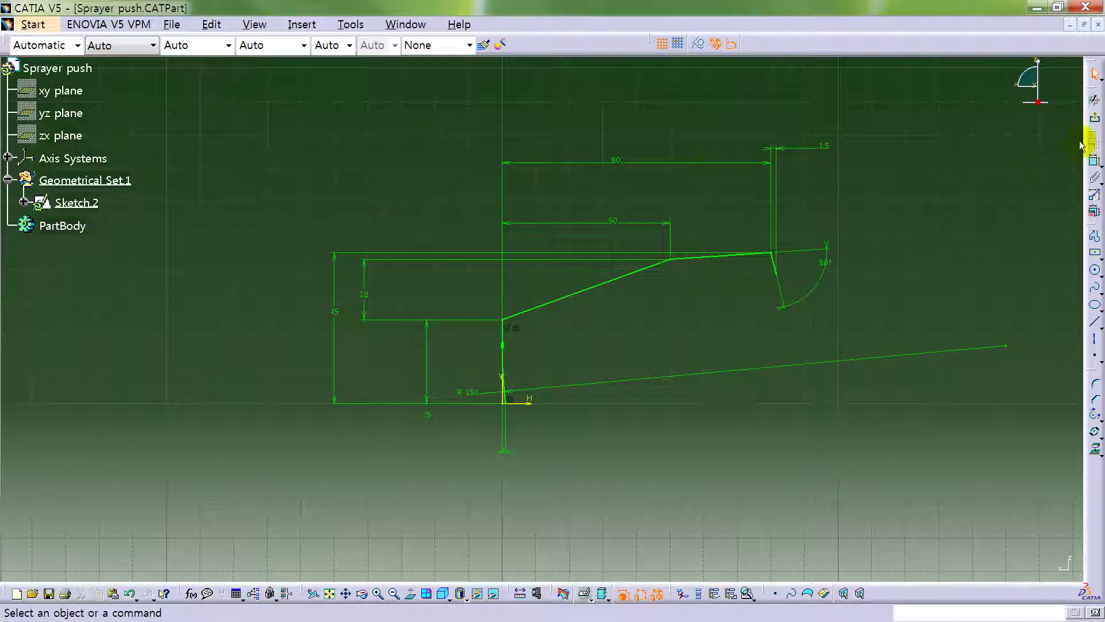
Exit the sketch and extrude the profile as a surface, 8.5 mm with mirrored extent along the sketch normal.
click(1095, 121)
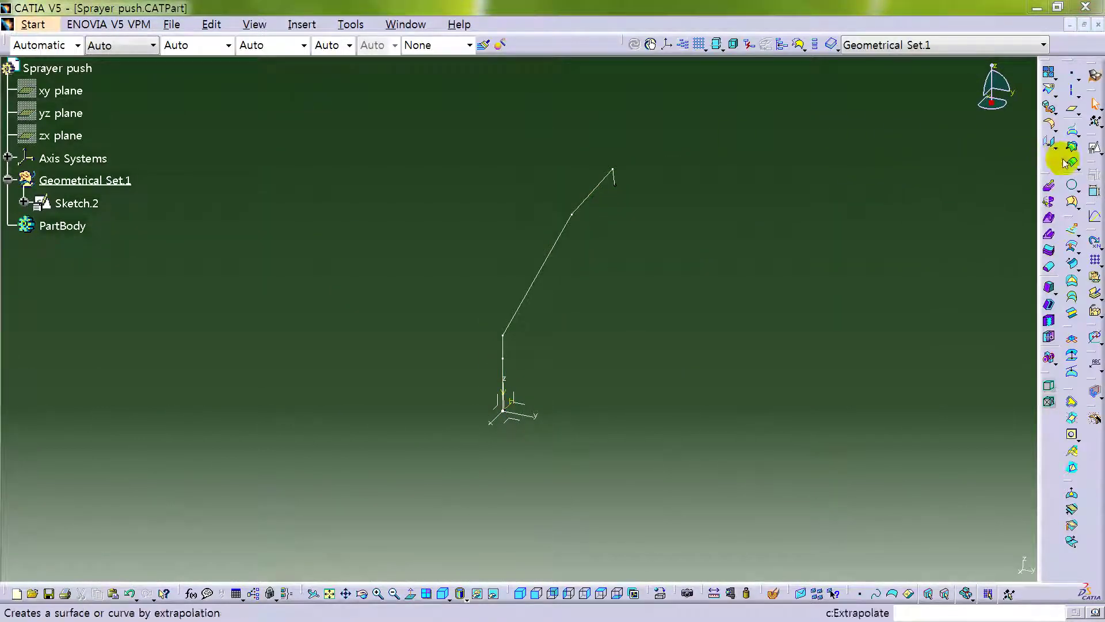
click(1073, 236)
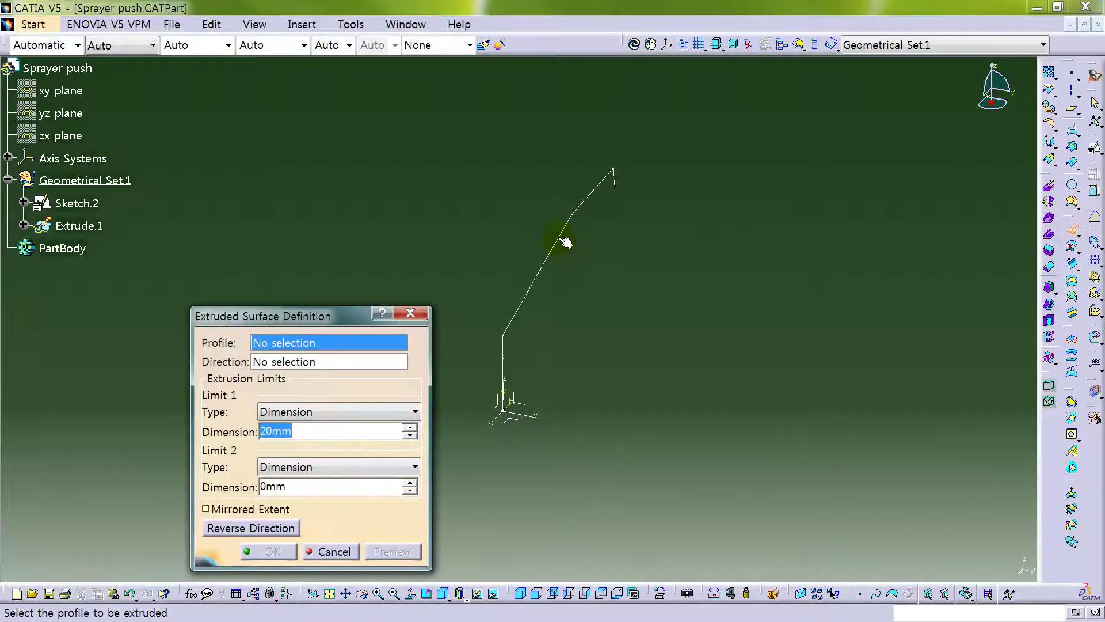
click(557, 241)
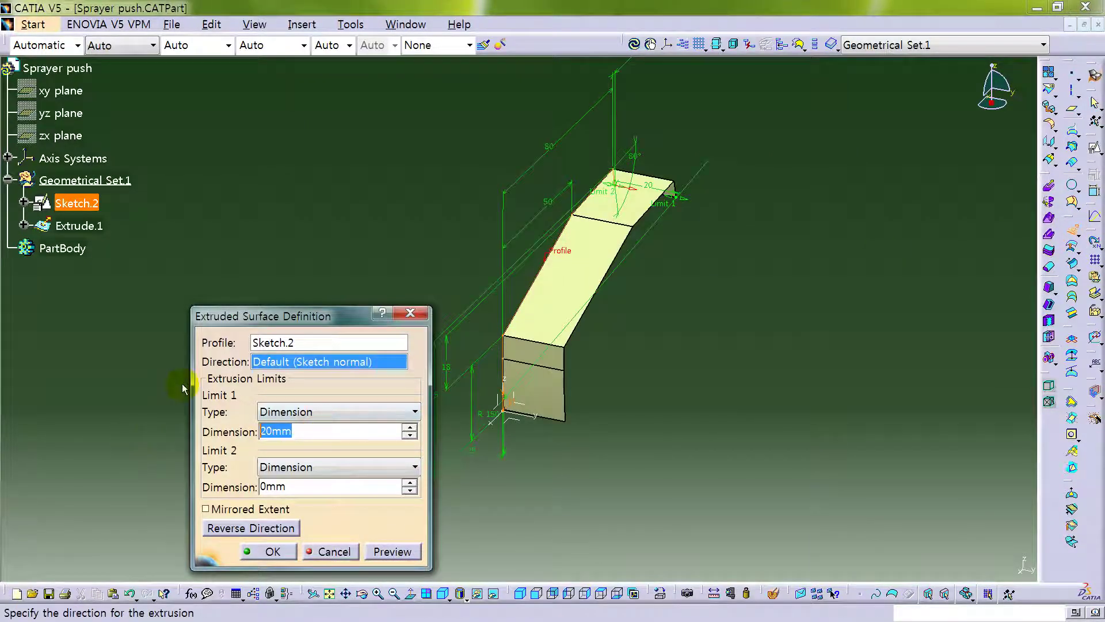
text(8.5)
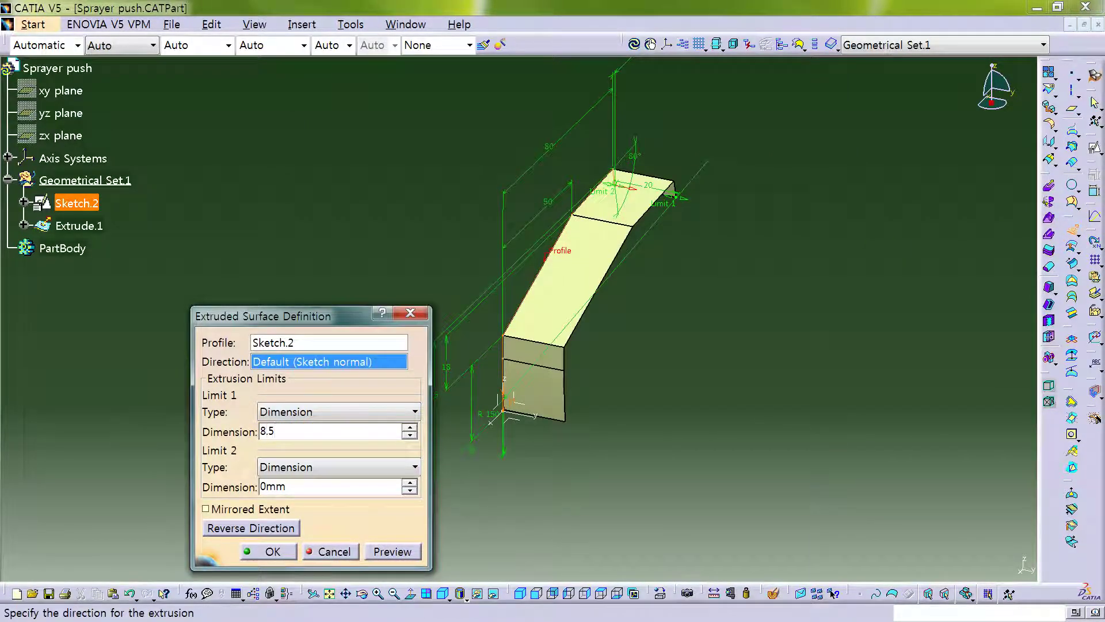
click(264, 509)
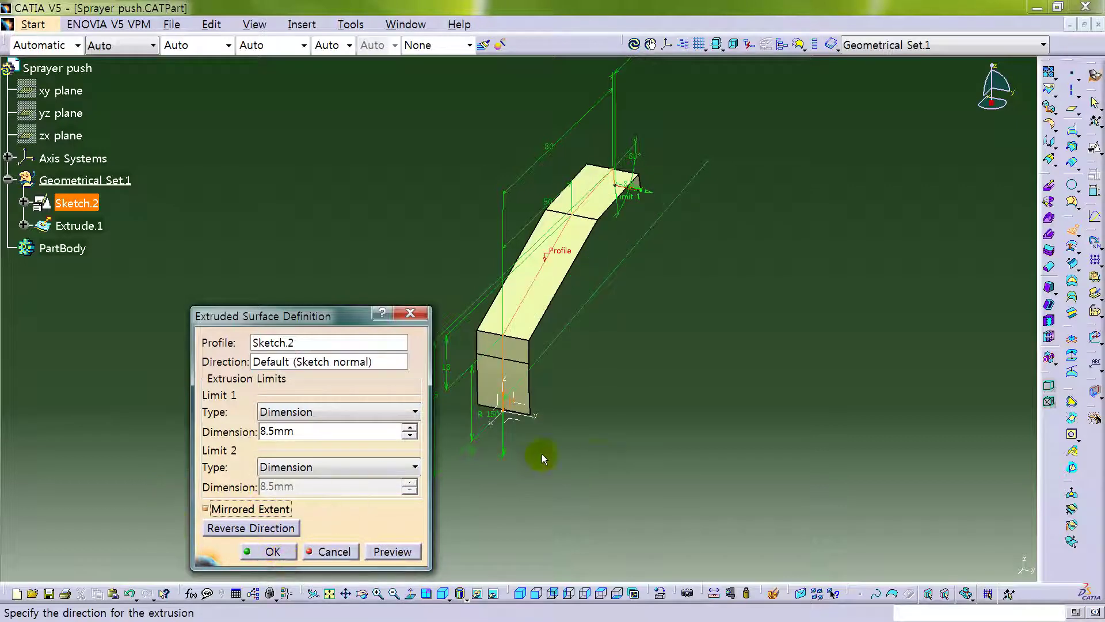
click(272, 552)
Create a positioned sketch on the absolute axis system's ZX plane, with H pointing opposite X and V upward.
middle_drag(701, 396, 61, 340)
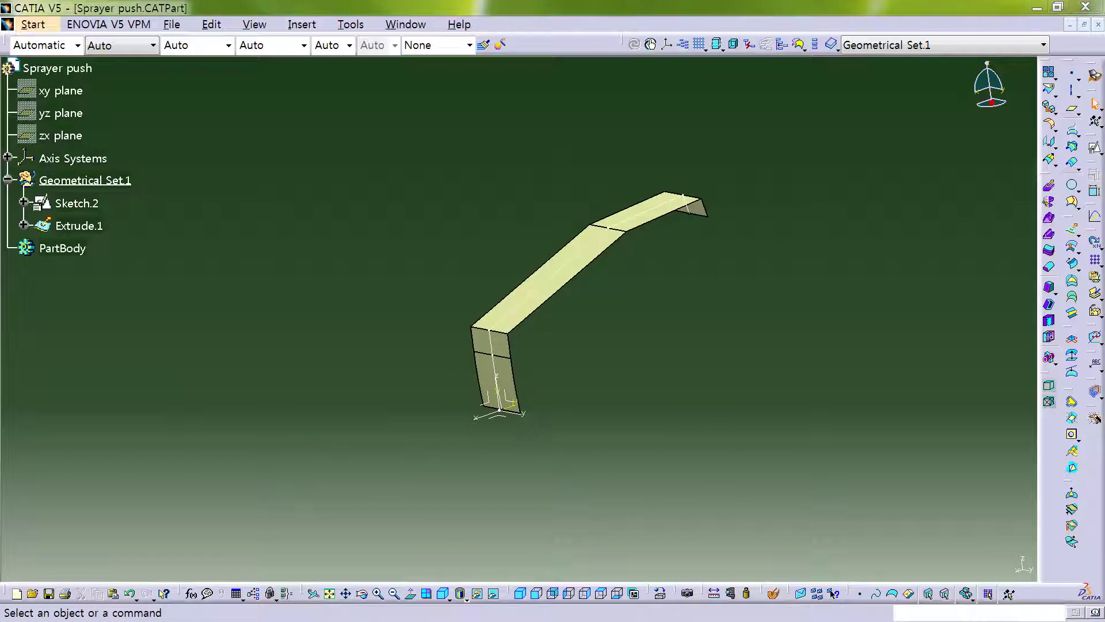
middle_drag(461, 439, 429, 384)
click(455, 351)
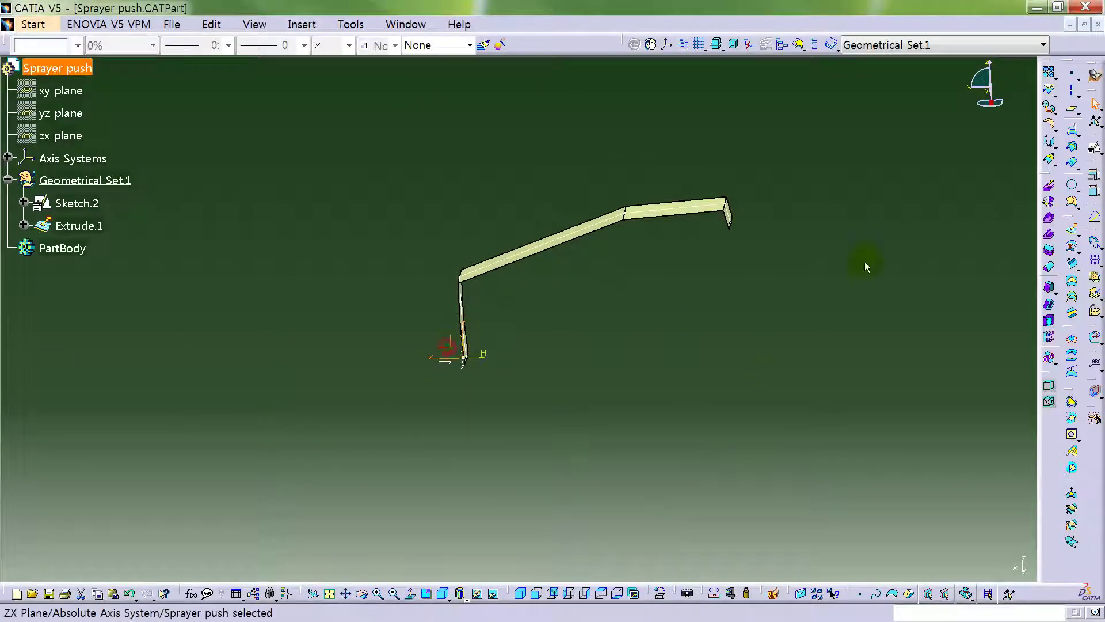
click(1058, 172)
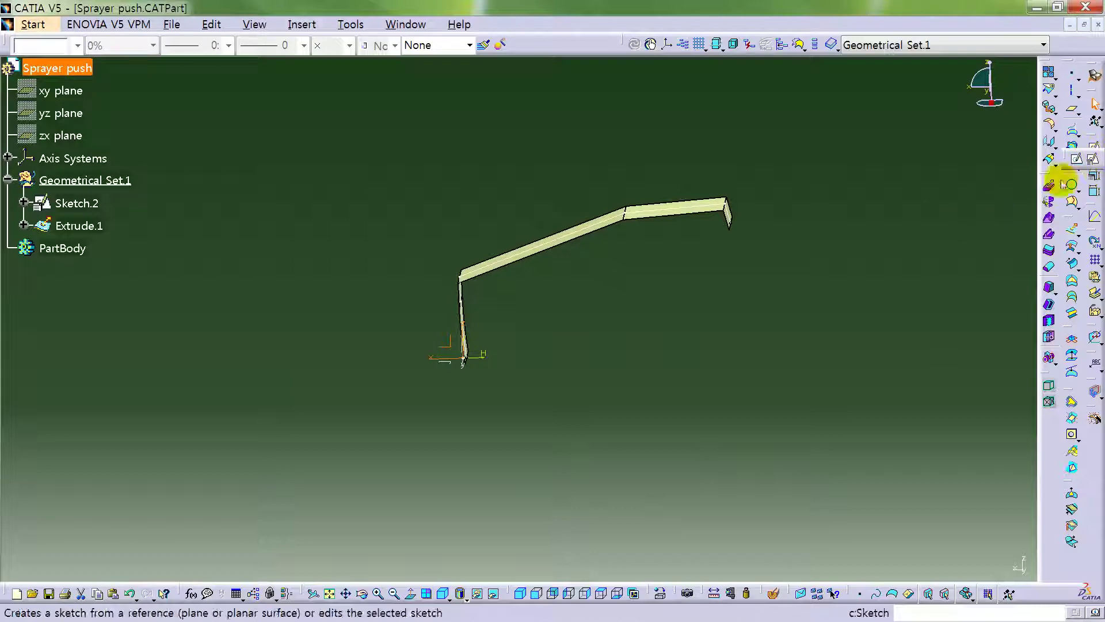
click(1092, 163)
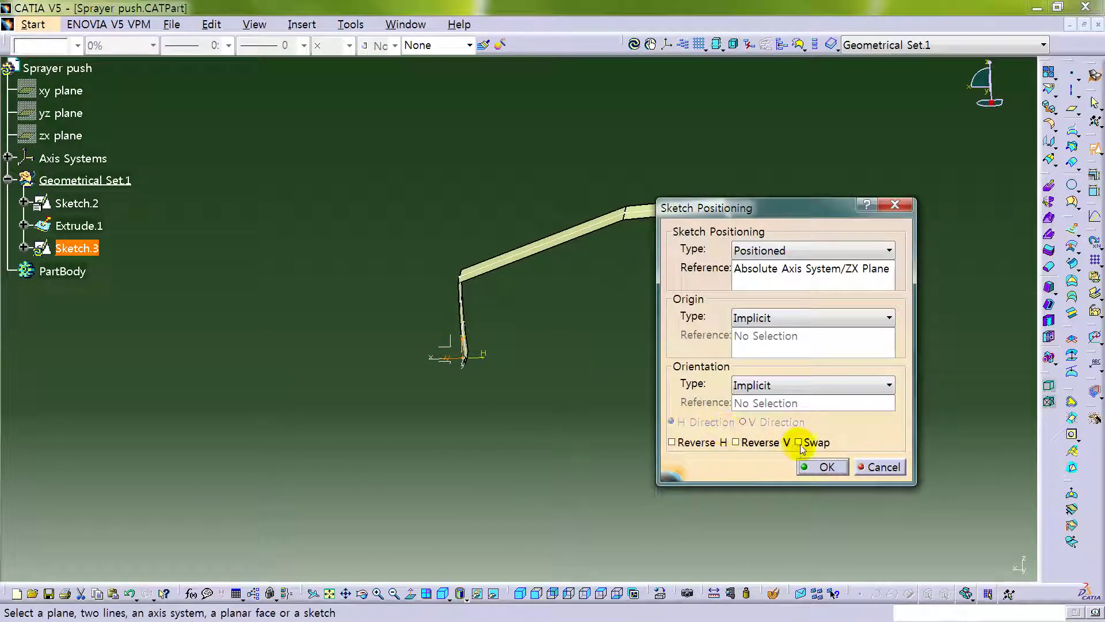
click(820, 466)
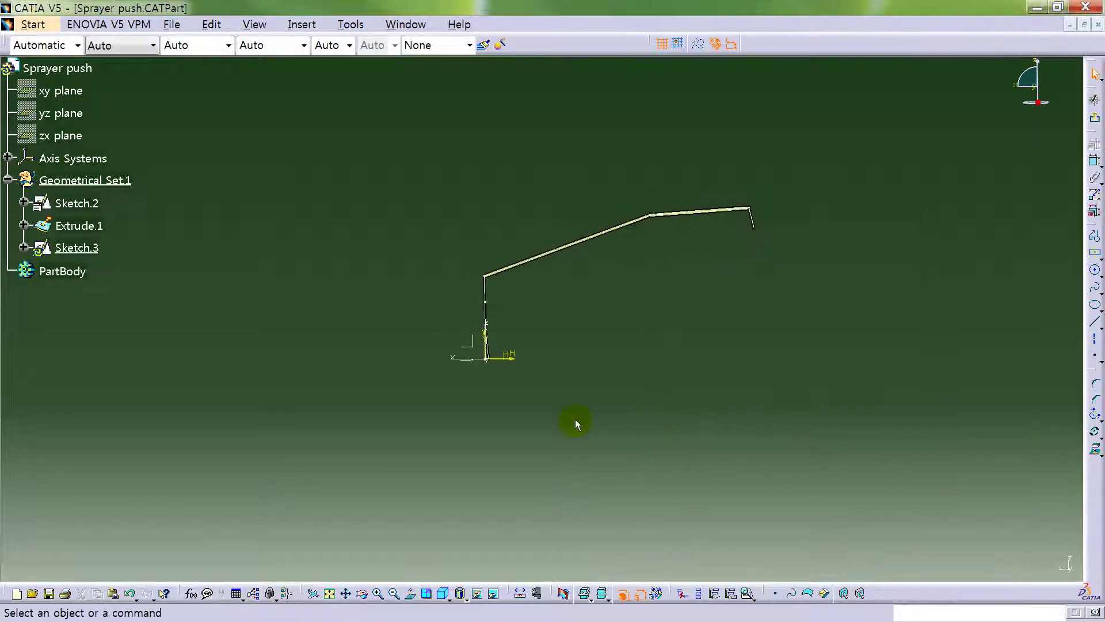
Sketch an open profile from the origin below the surface: a horizontal line about 7.8 mm long, a short vertical line, two tangent arcs and a closing line.
mouse_move(618, 343)
middle_down()
mouse_move(636, 340)
mouse_move(621, 363)
mouse_move(490, 408)
middle_up()
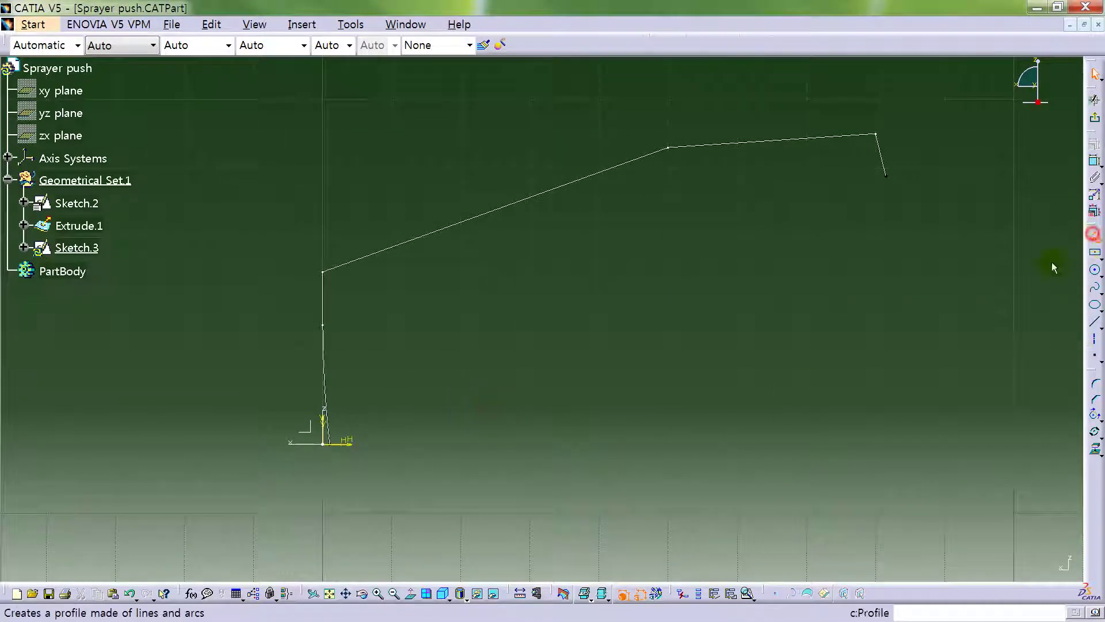
click(1094, 236)
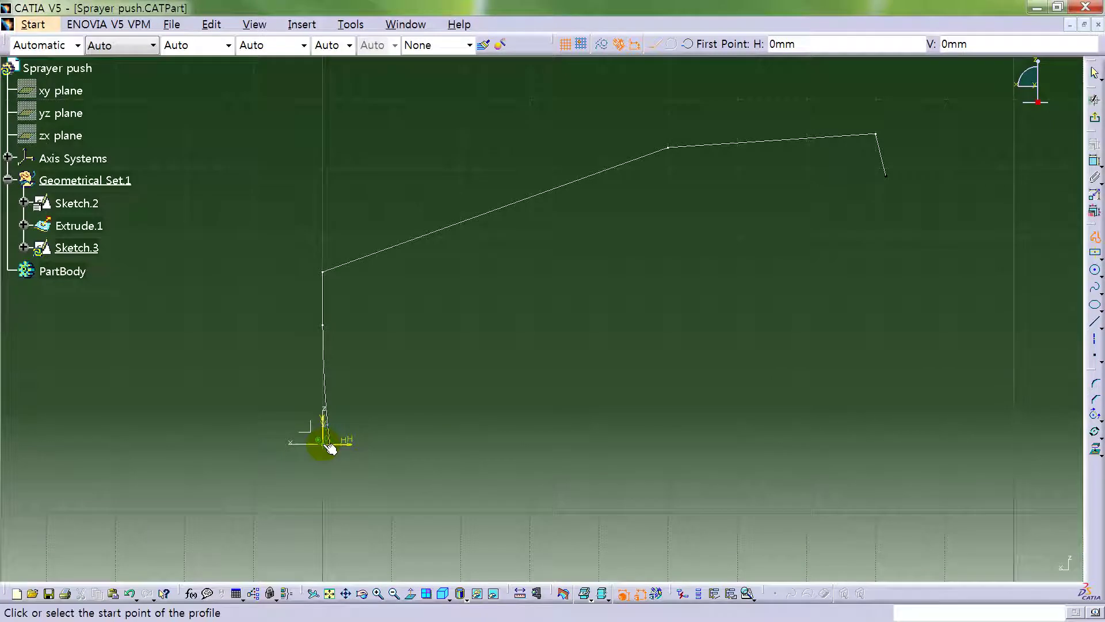
click(325, 443)
click(378, 443)
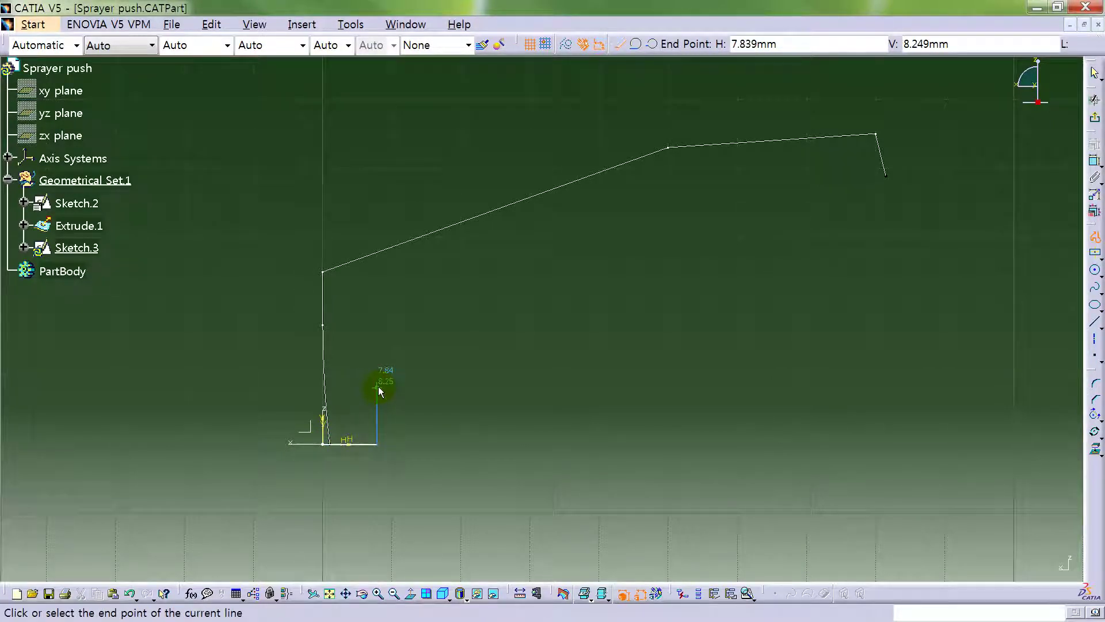
click(378, 409)
drag(378, 409, 454, 351)
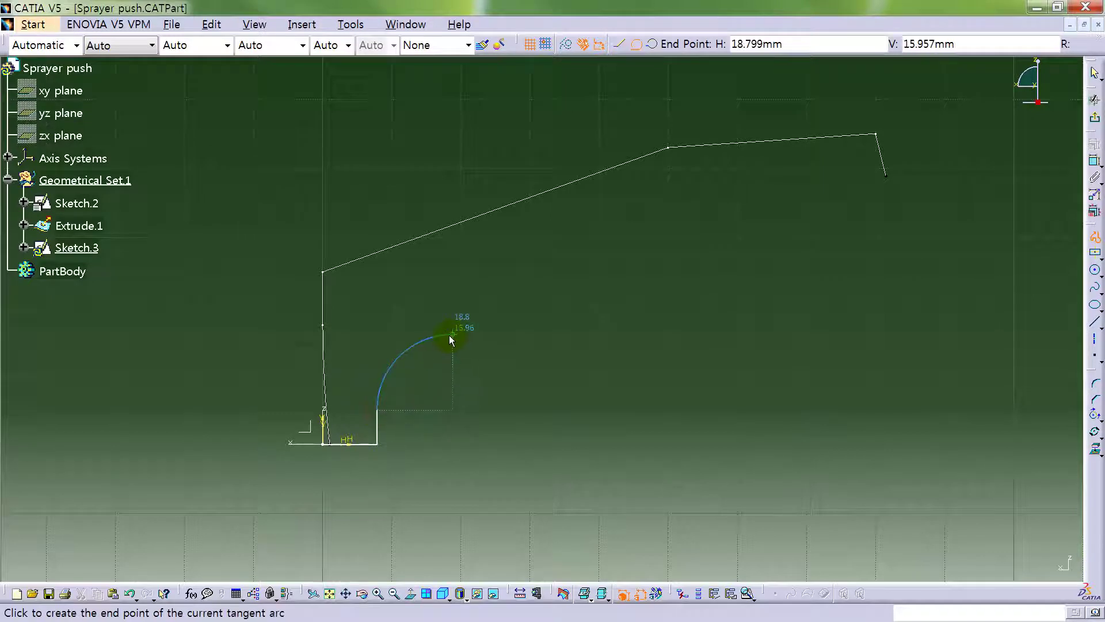
click(420, 356)
mouse_move(525, 316)
mouse_down()
mouse_move(573, 282)
mouse_move(582, 308)
mouse_move(605, 321)
mouse_up()
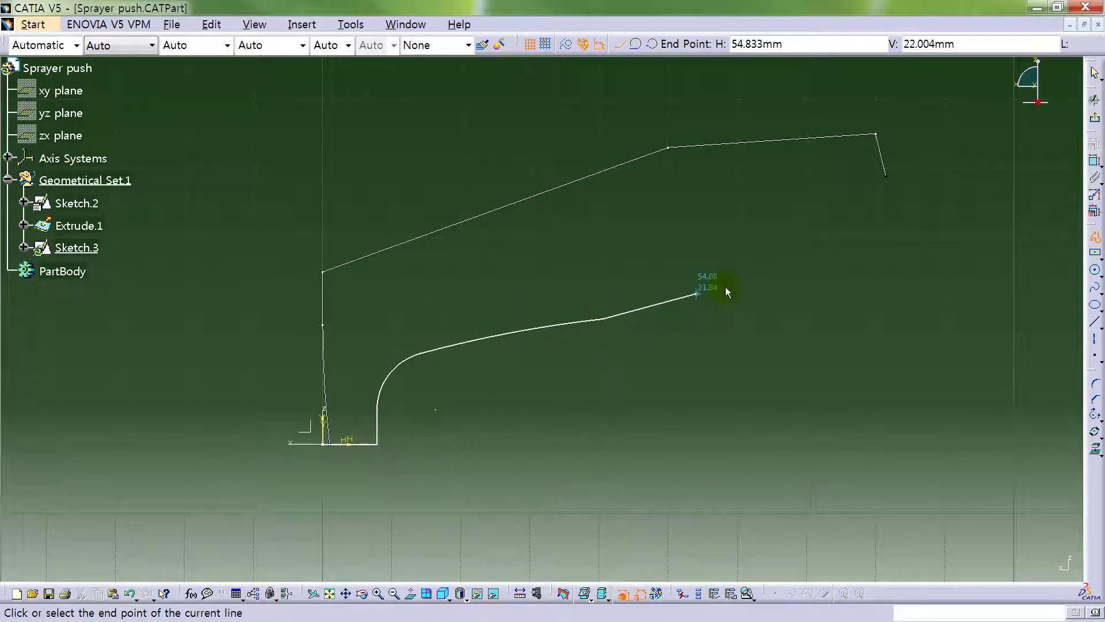
double_click(822, 298)
click(930, 256)
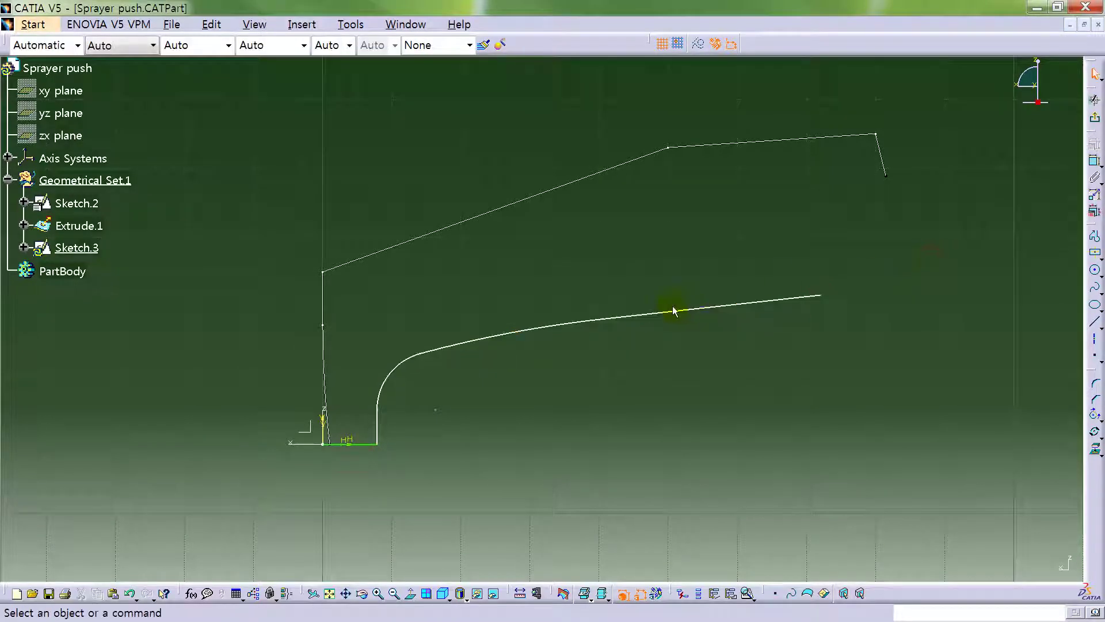
Raise the lower profile's closing line so it ends closer to the upper profile, and display the geometrical constraints.
drag(659, 316, 706, 274)
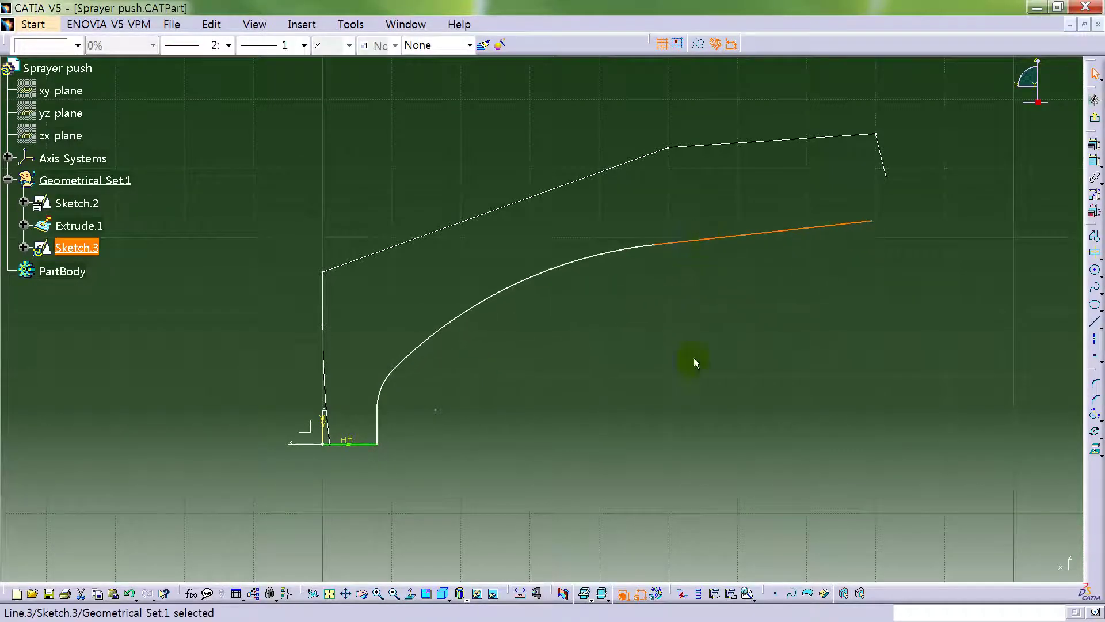
click(657, 593)
click(752, 444)
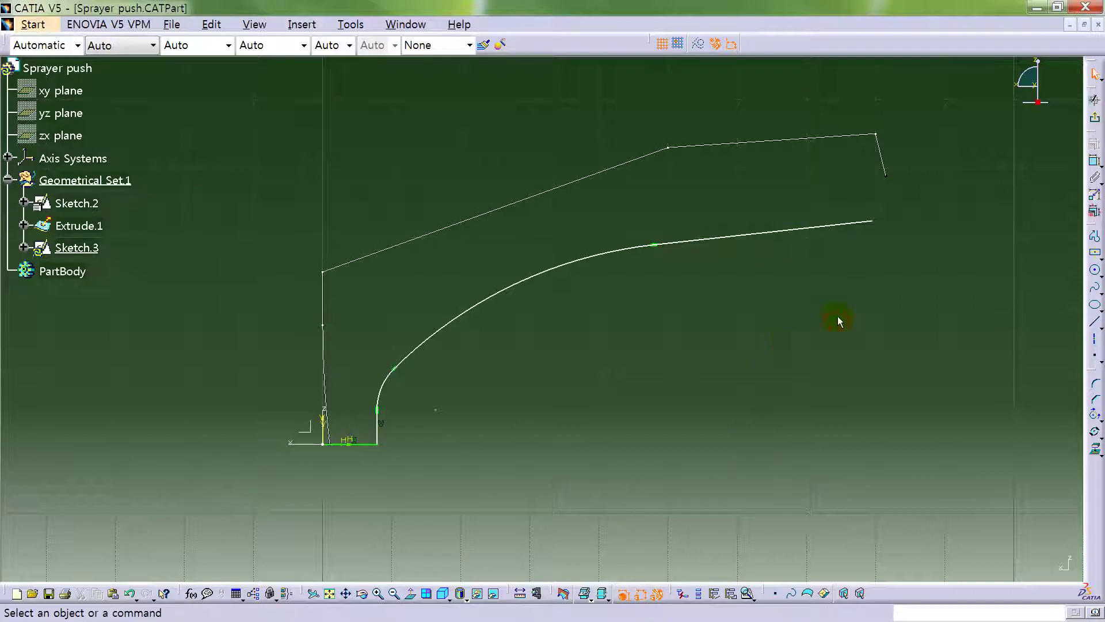
Constrain the lower profile's closing line perpendicular to the short end edge of the upper profile.
click(1094, 161)
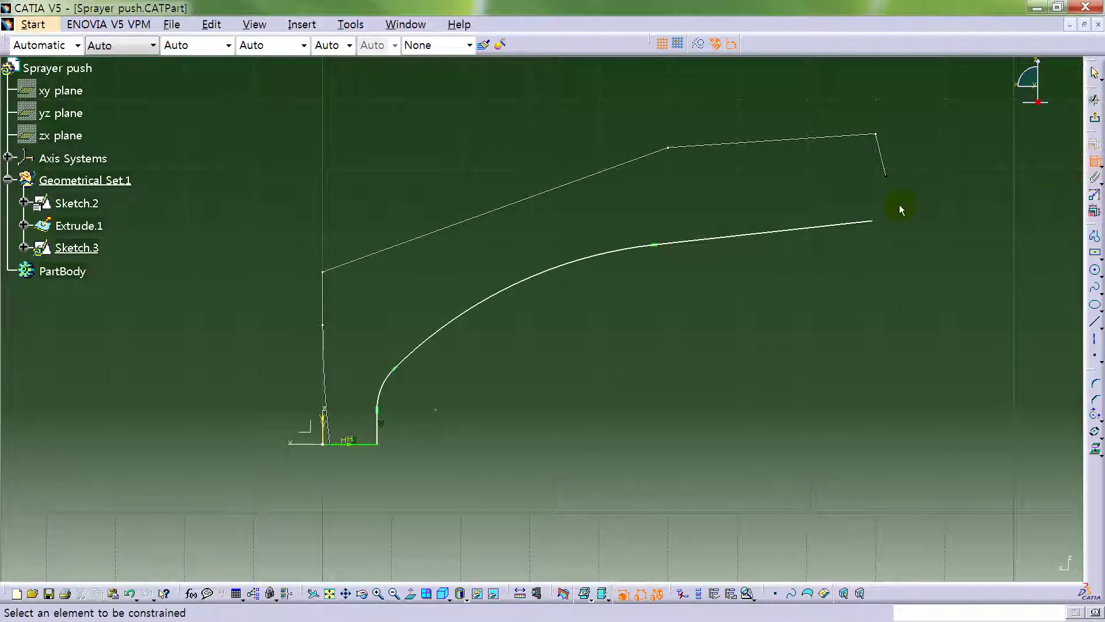
click(885, 158)
click(863, 223)
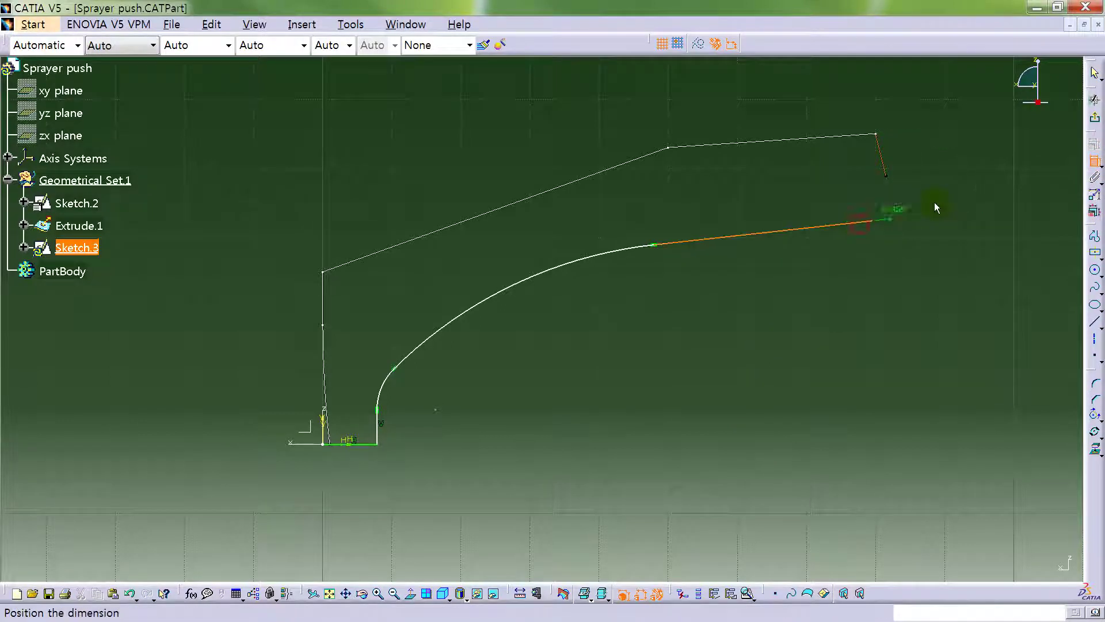
right_click(936, 205)
click(958, 251)
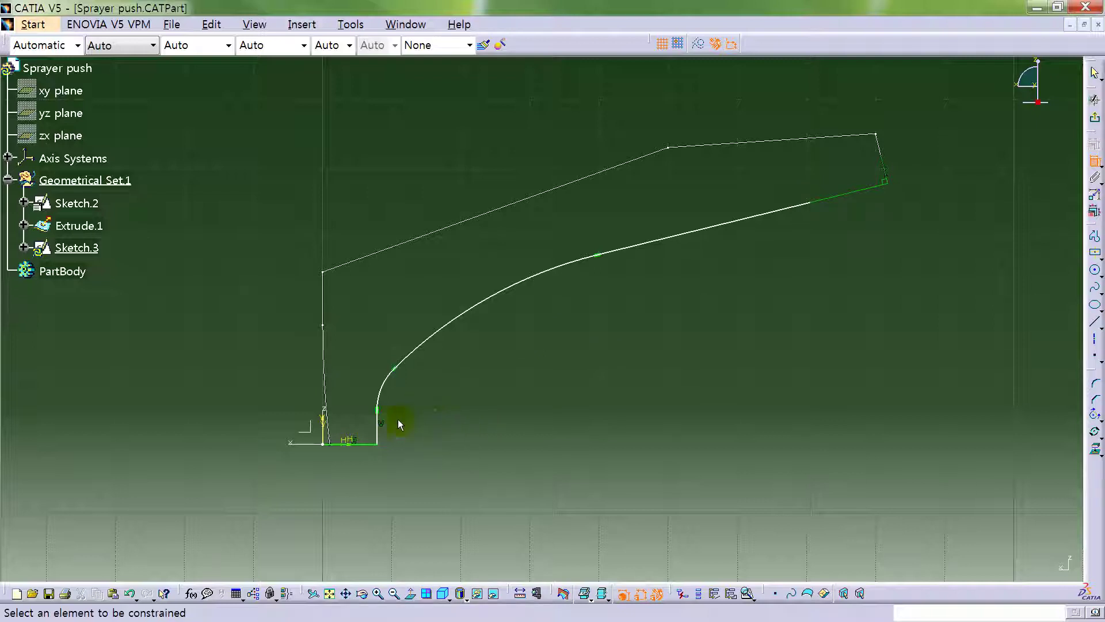
Dimension the short vertical line near the origin and set its length to 3 mm.
click(376, 423)
click(266, 424)
double_click(277, 424)
text(3mm)
key(Return)
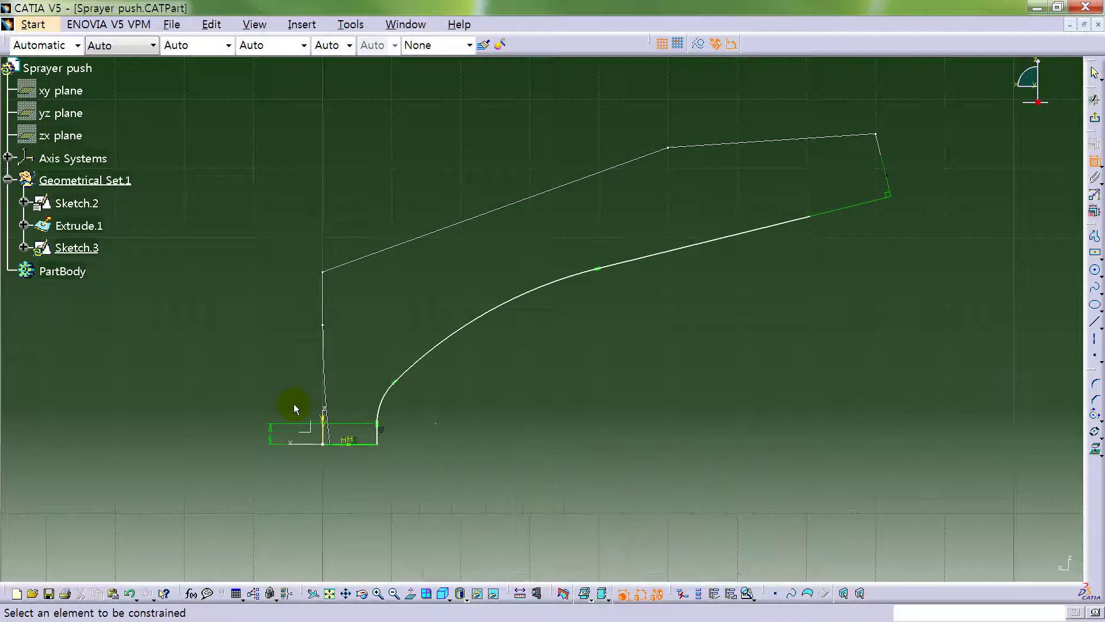
Add a radius dimension to the small arc above the vertical line and set it to 15 mm.
click(389, 392)
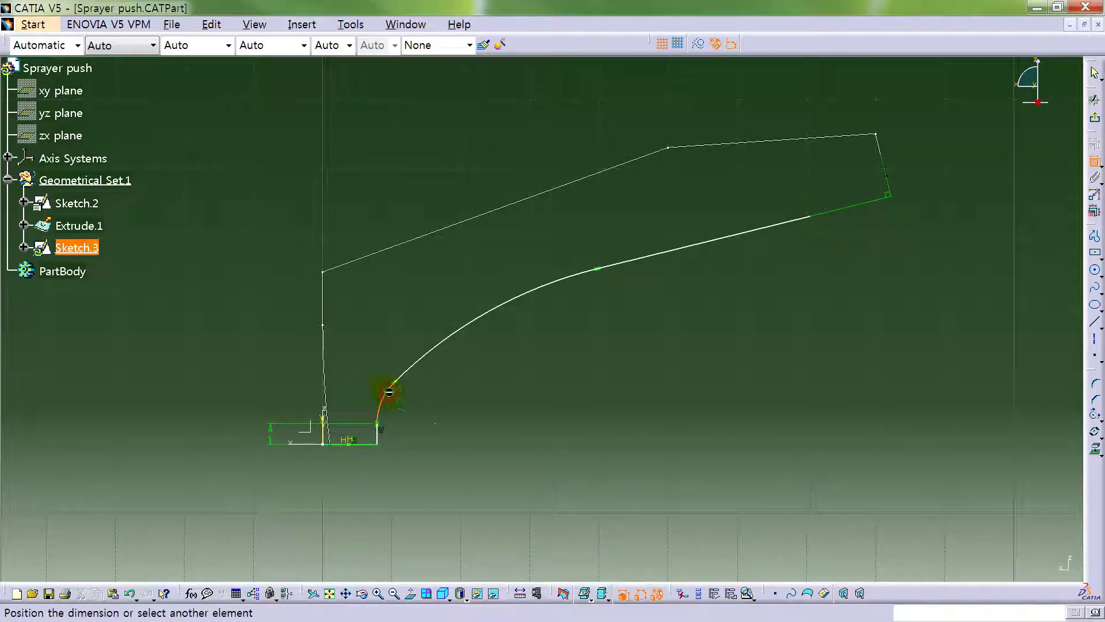
click(299, 369)
double_click(295, 362)
text(15)
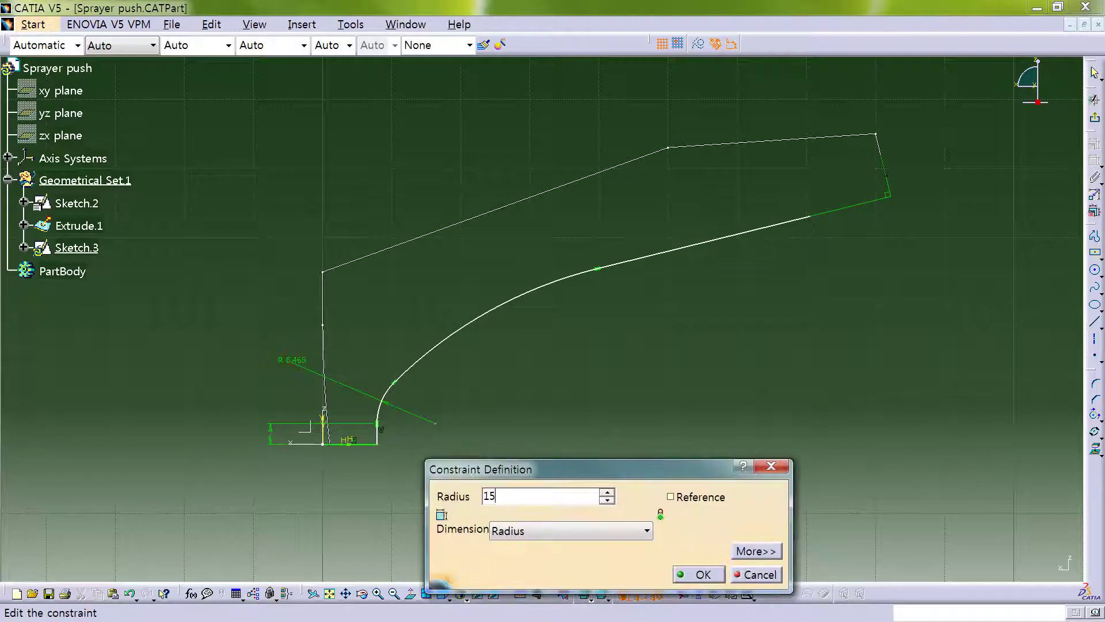
key(Return)
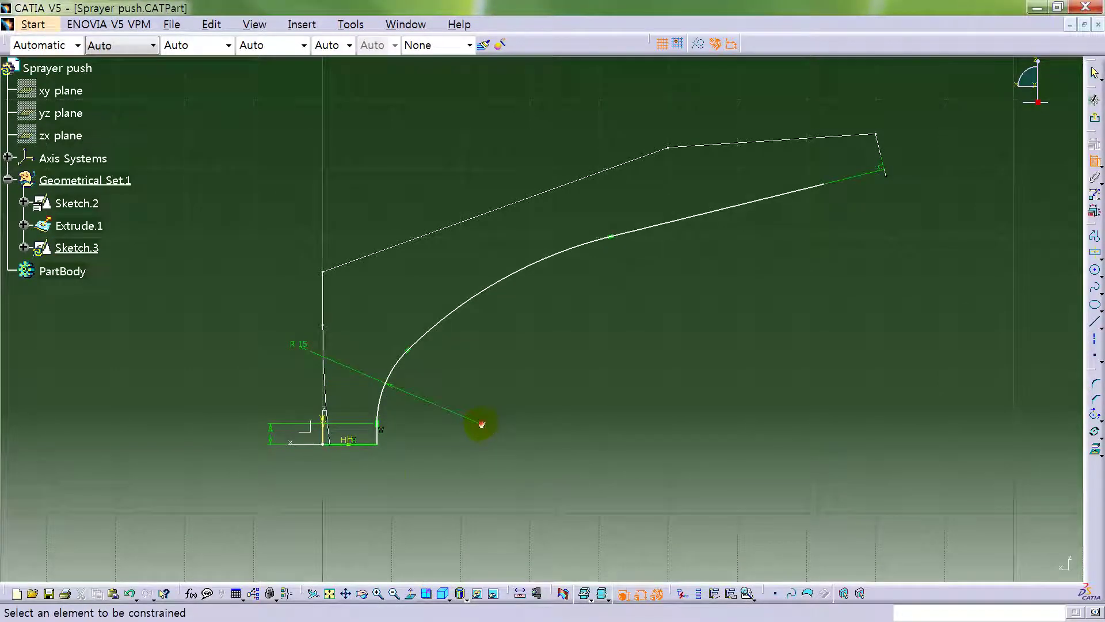
Dimension the horizontal distance from the vertical axis to the small arc's centre and set it to 18.2 mm.
click(326, 455)
click(325, 427)
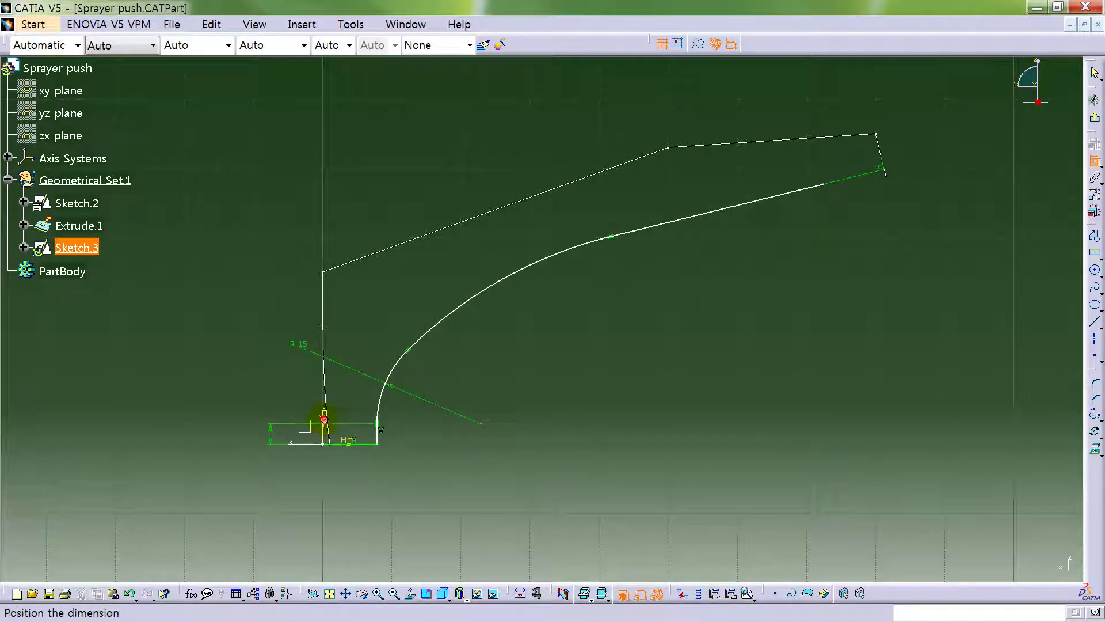
click(397, 477)
double_click(397, 478)
text(18)
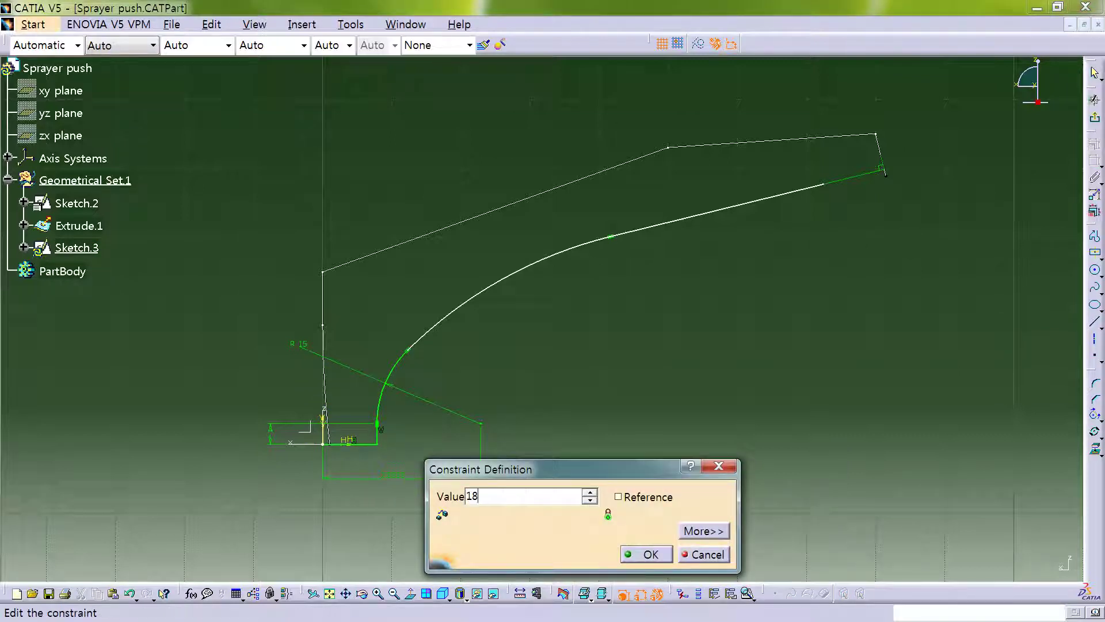
text(.2)
key(Return)
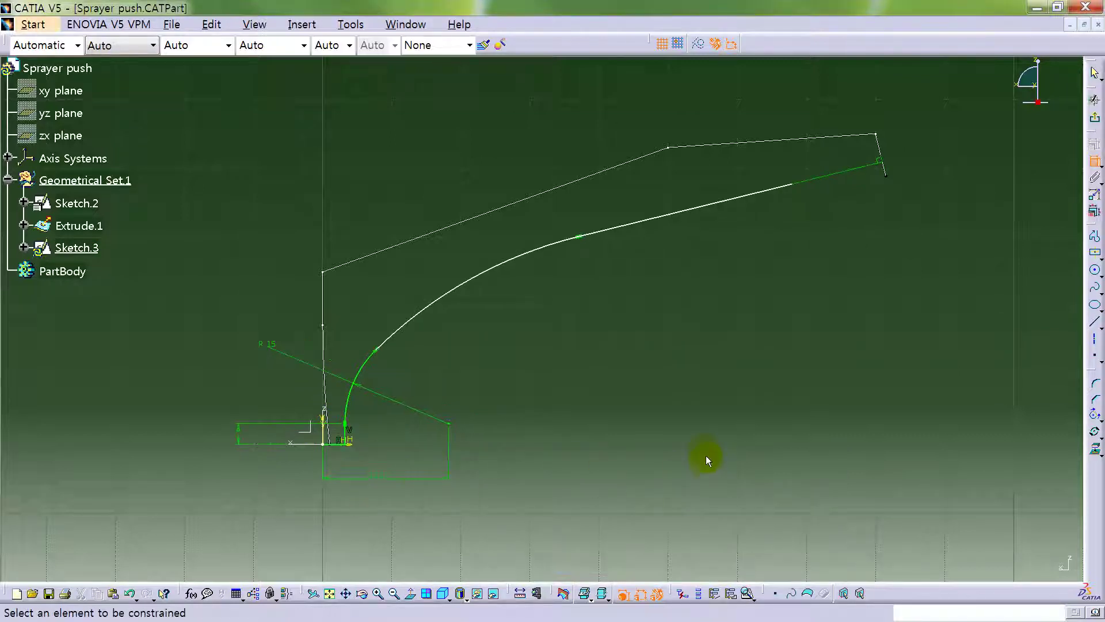
Add a radius dimension to the large arc of the lower profile and set it to 100 mm.
click(519, 262)
click(466, 229)
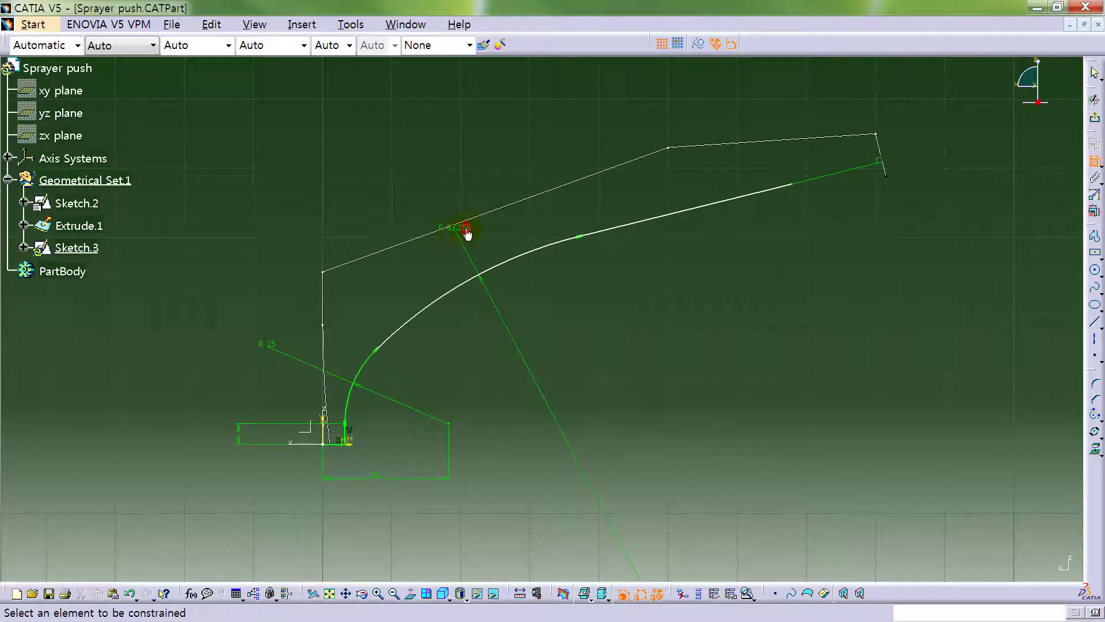
double_click(462, 231)
text(100)
key(Return)
Dimension the vertical distance between the large arc's centre and the horizontal axis and set it to 67.5 mm.
middle_drag(790, 317, 772, 455)
click(614, 438)
mouse_move(540, 459)
middle_down()
mouse_move(572, 357)
mouse_move(407, 438)
middle_up()
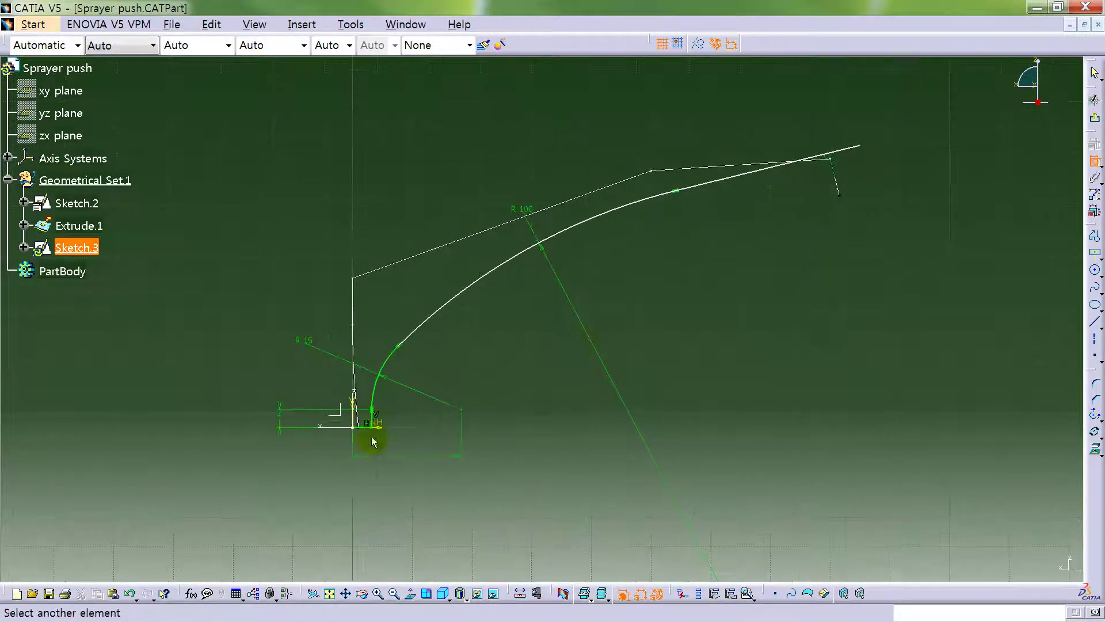
click(384, 426)
click(553, 380)
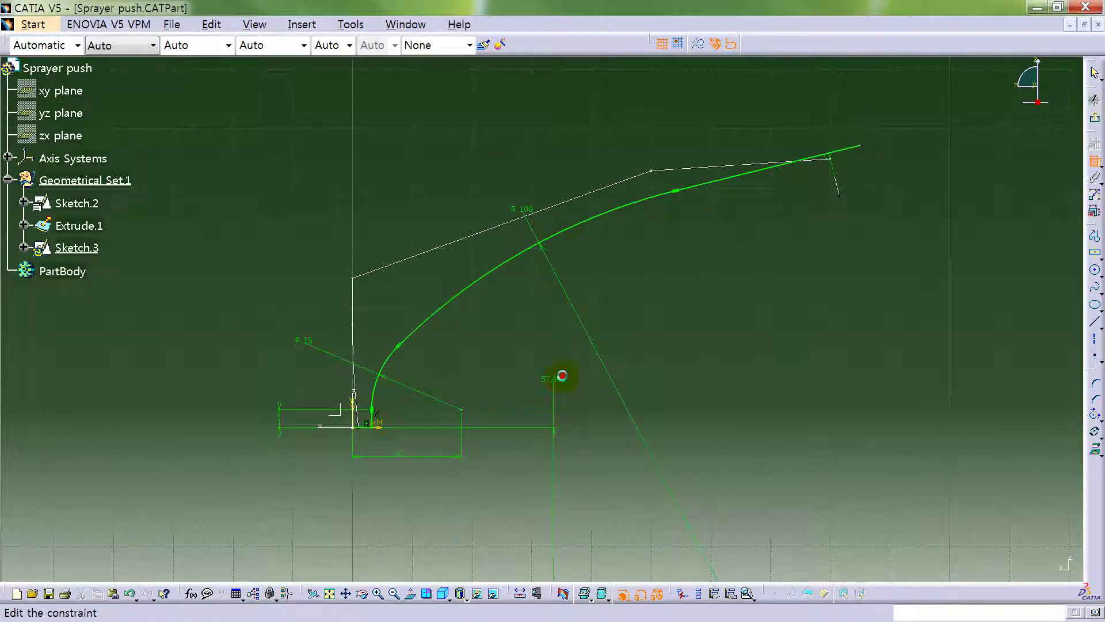
double_click(555, 436)
text(67.5)
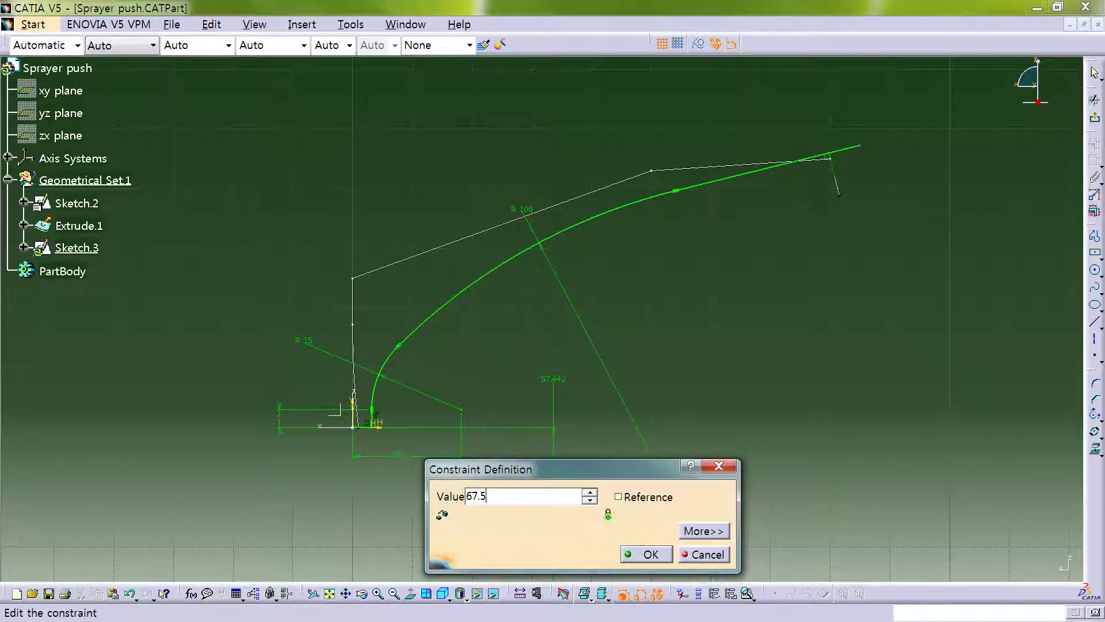
key(Return)
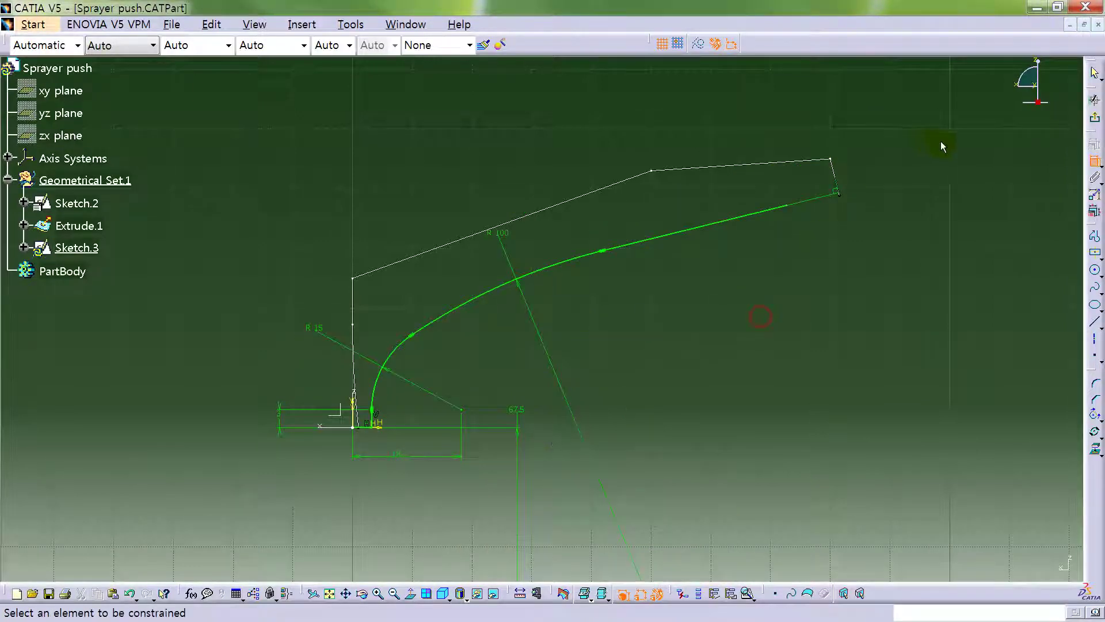
Extend the closing line's free end beyond the short end edge of the upper profile.
click(1094, 161)
click(784, 209)
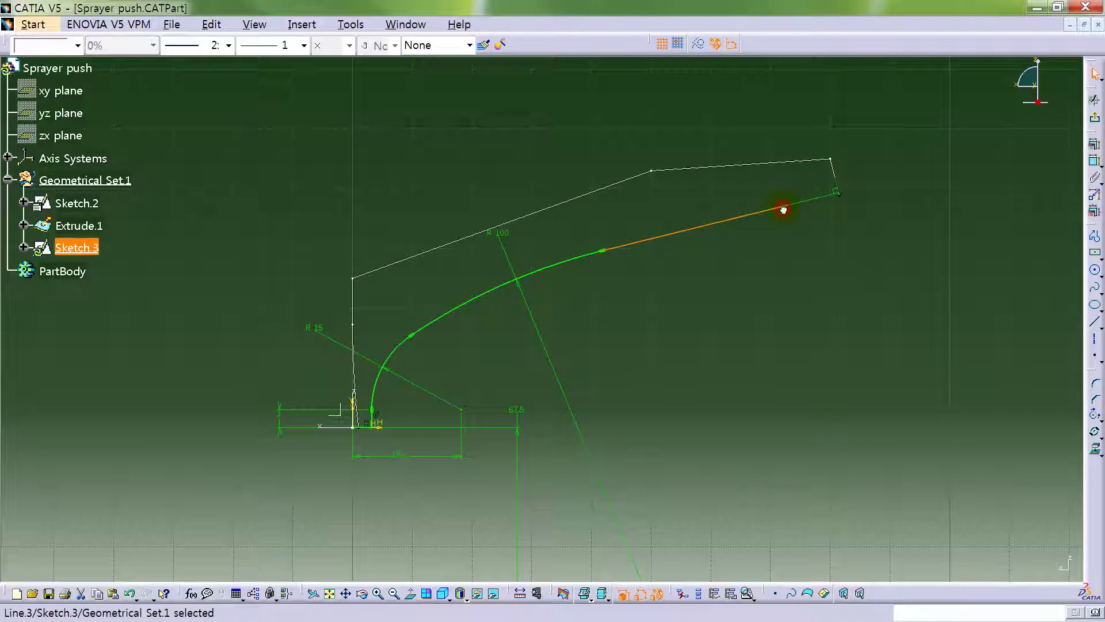
click(840, 264)
middle_drag(681, 299, 681, 346)
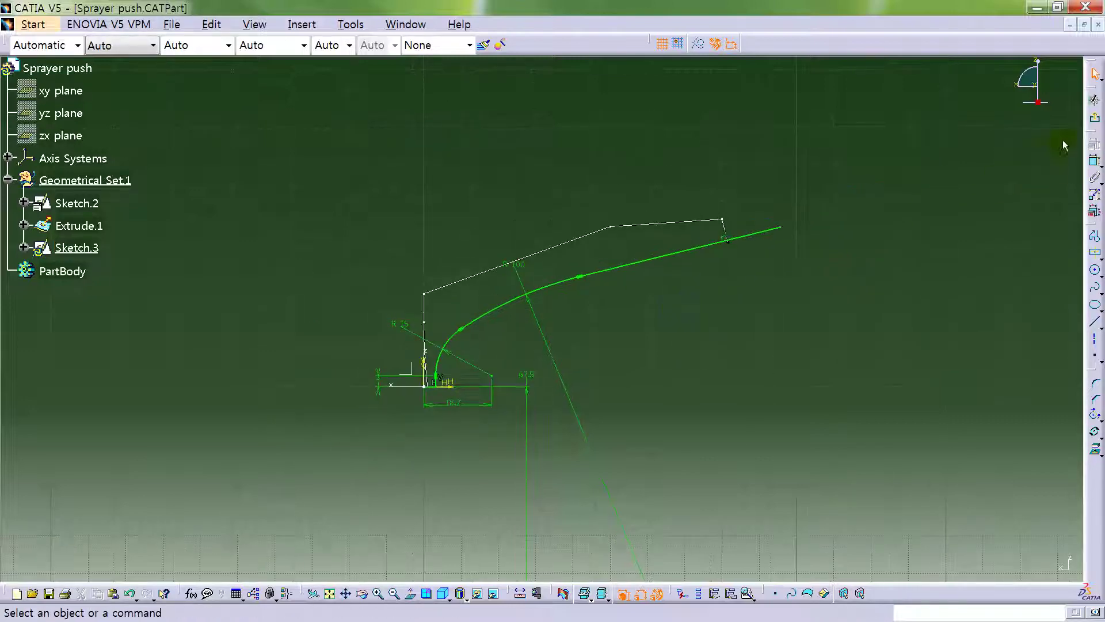
Exit the sketch and extrude the lower profile as a surface, 8.5 mm to both sides along the sketch normal.
click(1095, 121)
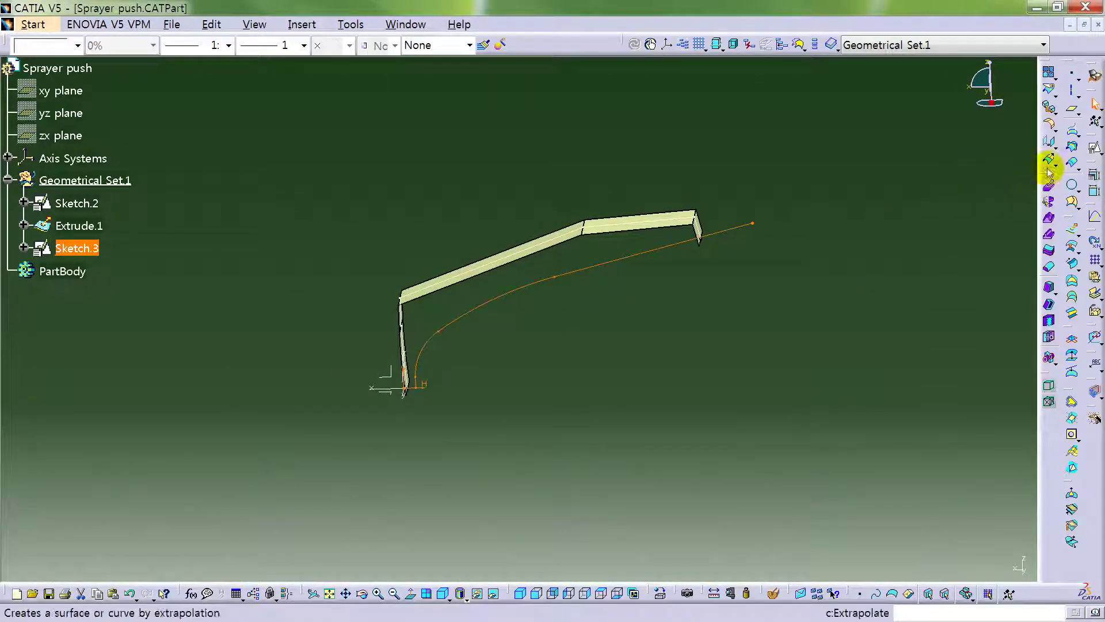
click(1072, 229)
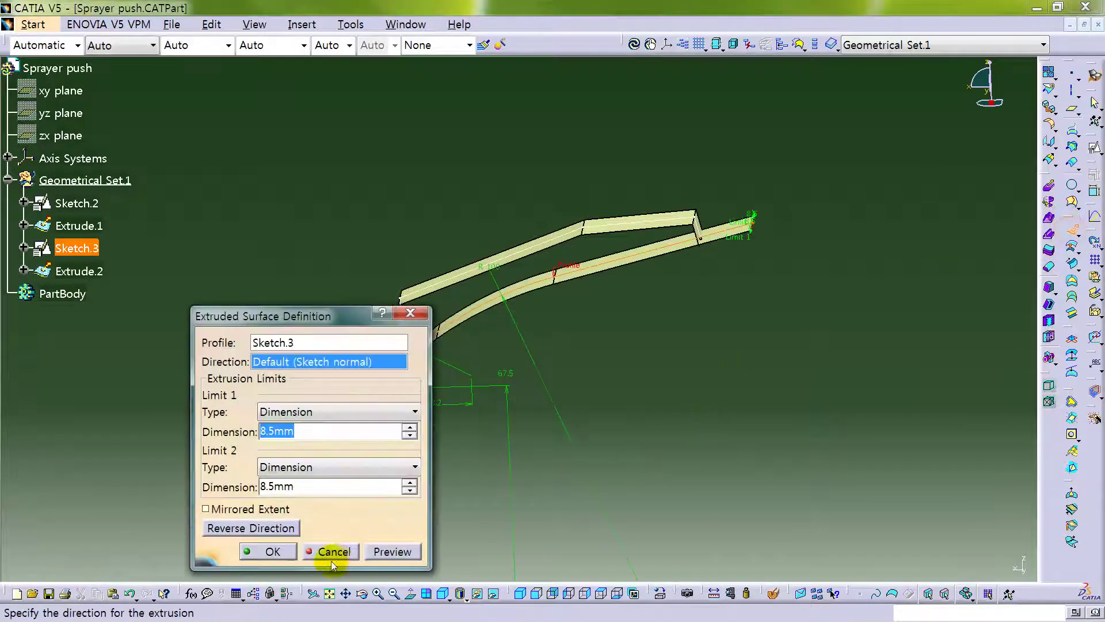
click(278, 556)
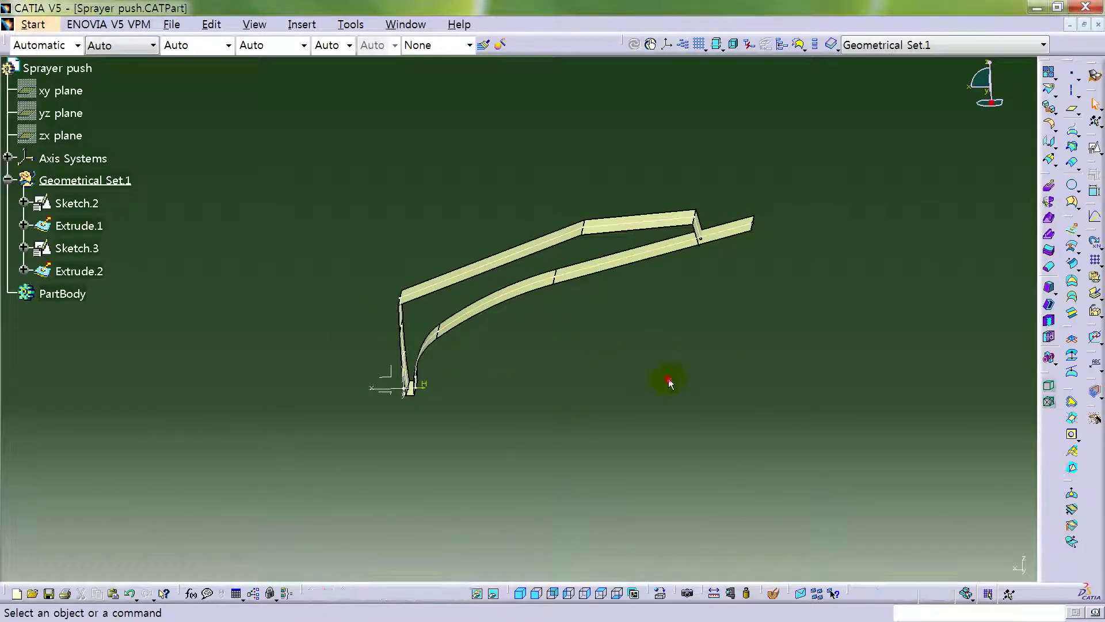
Trim the upper and lower extruded surfaces against each other, removing the lower surface's overhang beyond the end edge.
middle_drag(444, 246, 592, 328)
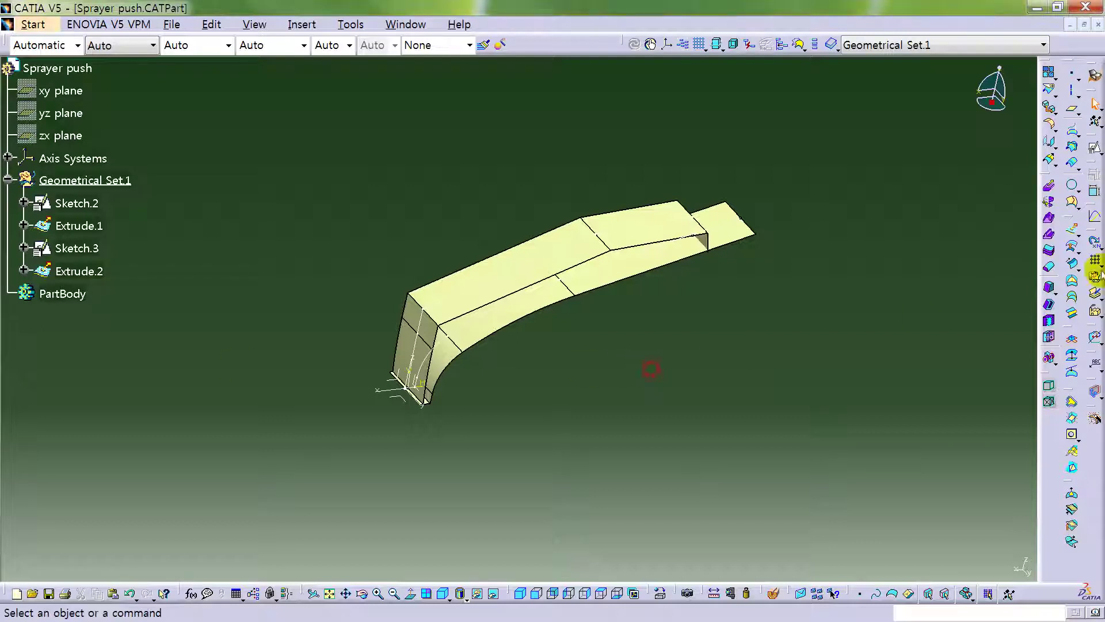
click(1052, 96)
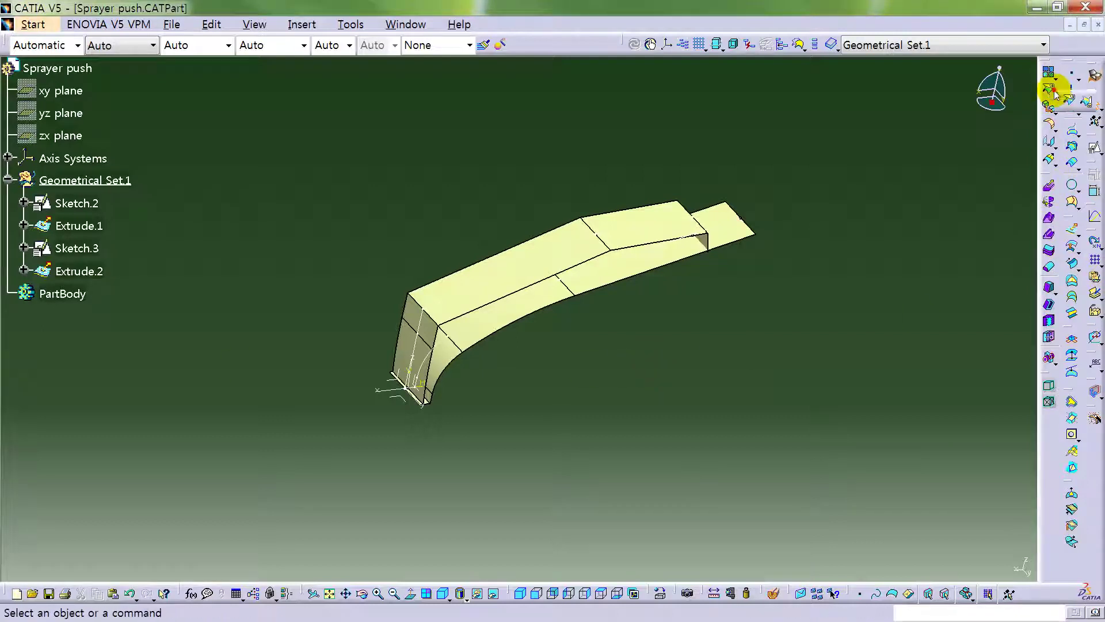
click(1071, 92)
middle_drag(524, 395, 432, 259)
click(432, 259)
middle_drag(494, 308, 477, 270)
click(506, 213)
click(888, 569)
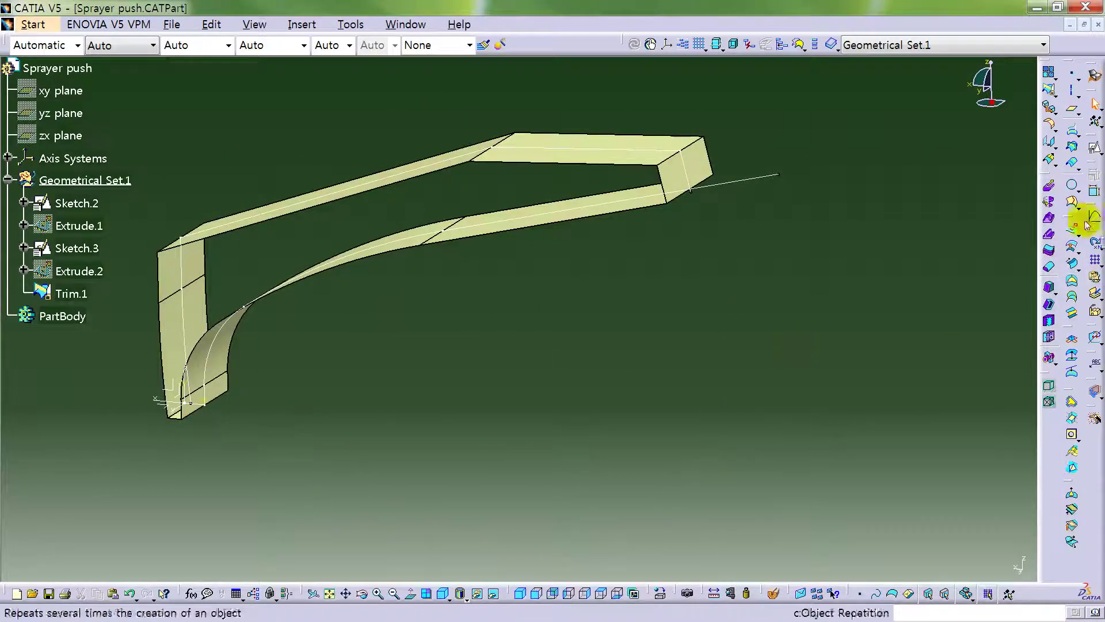
Create a closed volume from the trimmed surface, Trim.1, with Close Surface.
click(1049, 266)
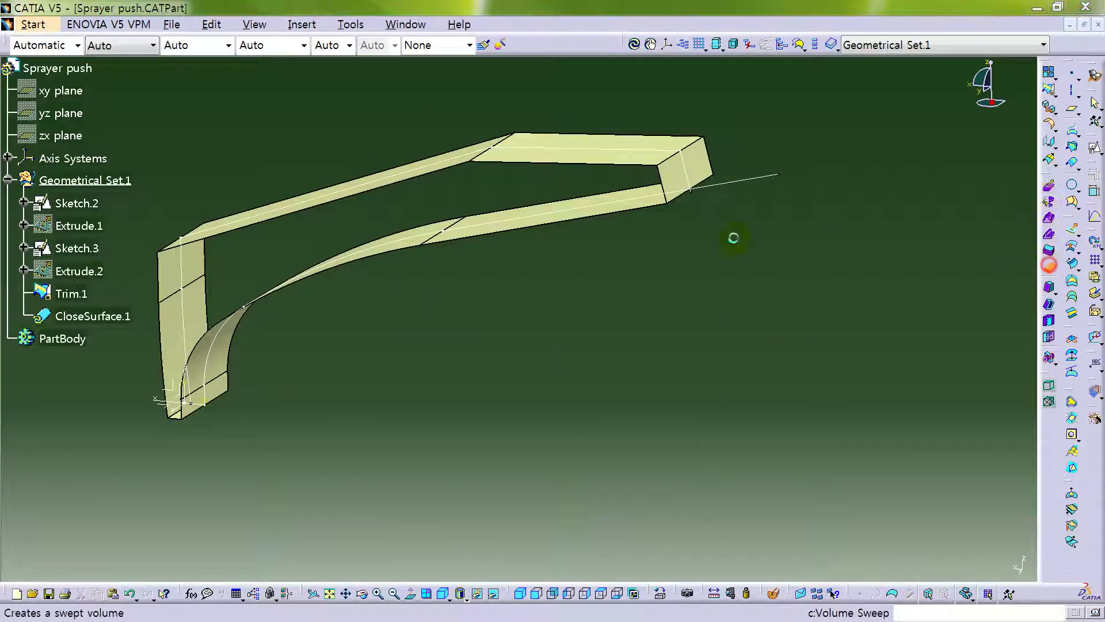
click(616, 155)
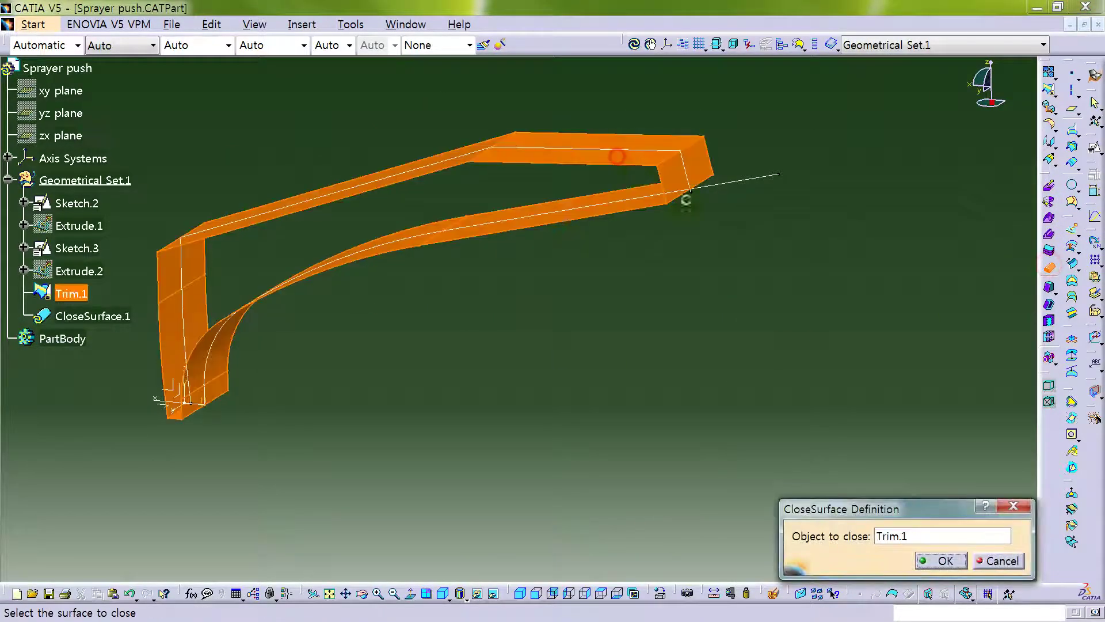
click(943, 560)
Hide Sketch.2, Sketch.3 and the trimmed surface Trim.1 so that only the closed volume is displayed.
click(76, 203)
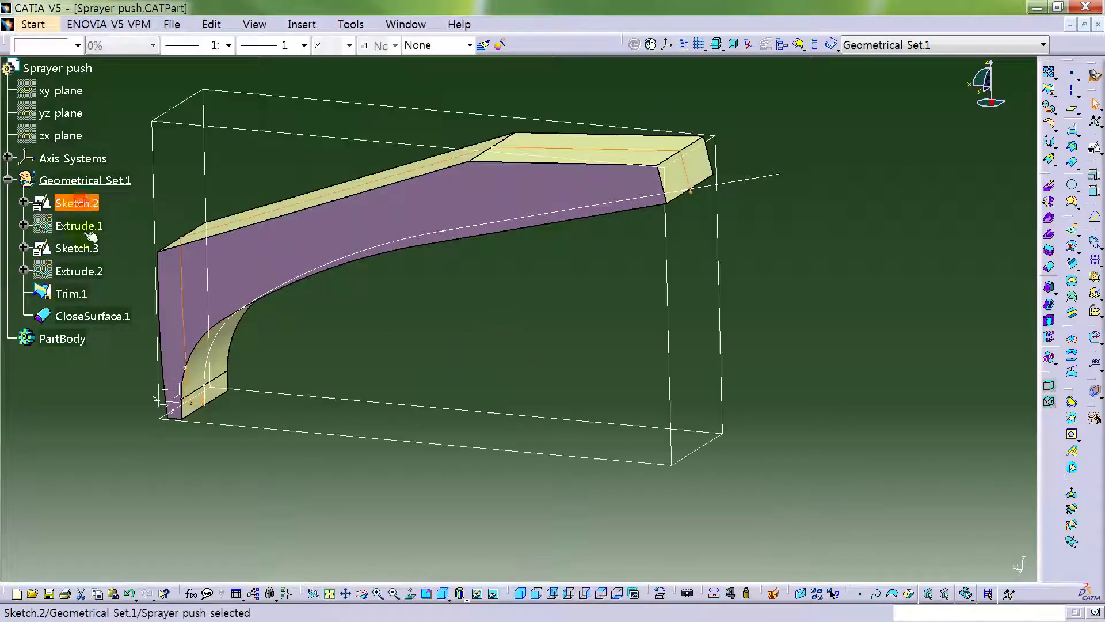
ctrl+click(76, 248)
right_click(85, 250)
click(147, 289)
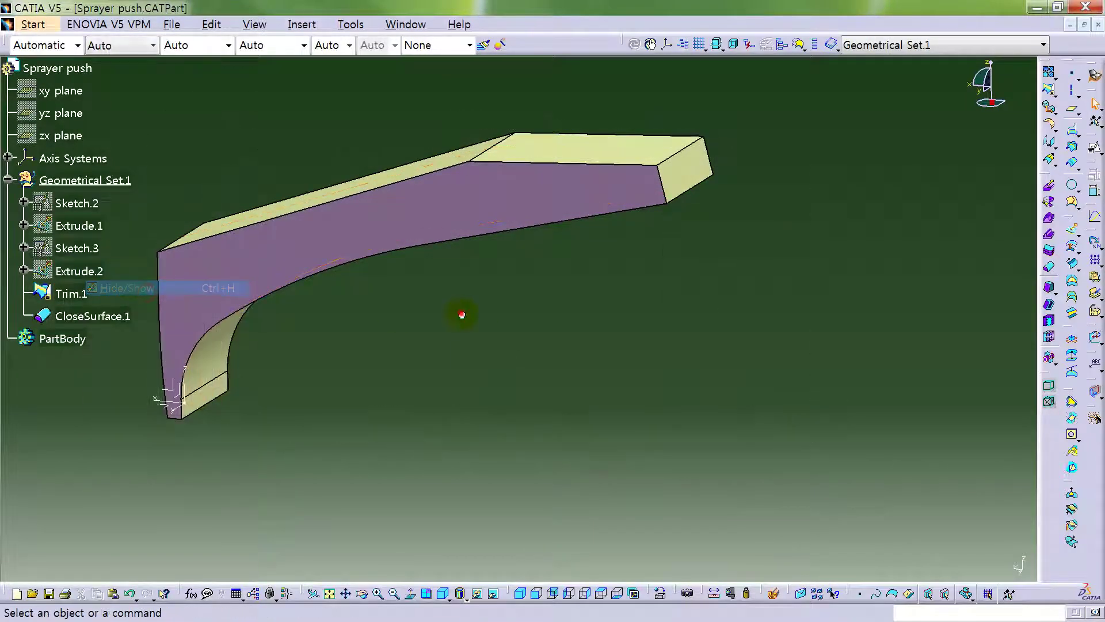
mouse_move(308, 247)
middle_down()
mouse_move(469, 301)
mouse_move(345, 288)
middle_up()
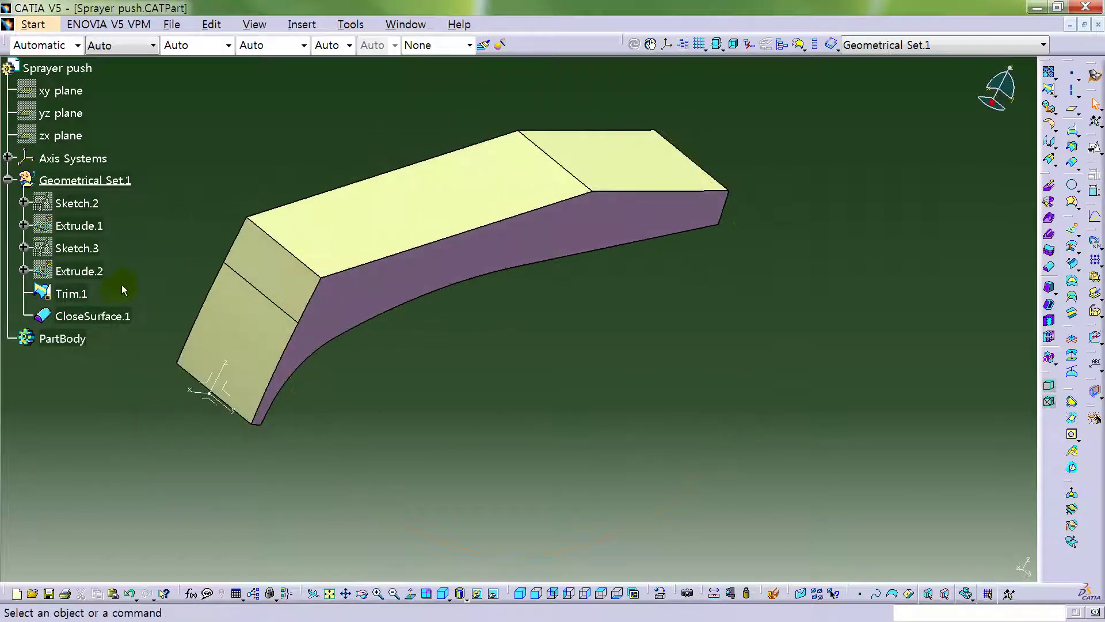
click(86, 294)
right_click(86, 293)
click(118, 325)
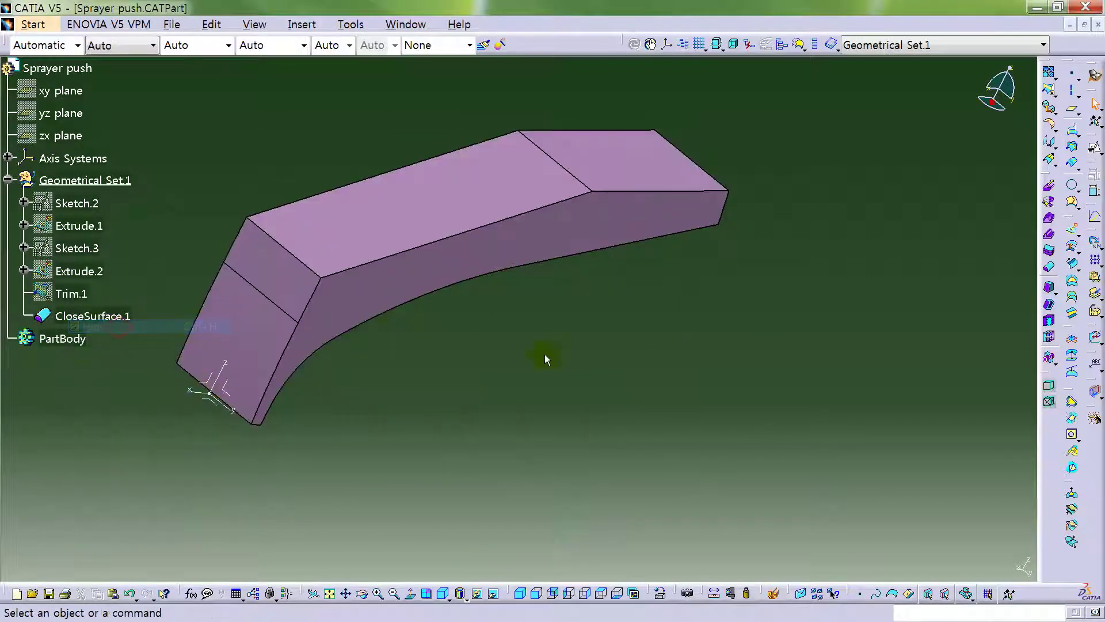
Create a positioned sketch on the absolute axis system's ZX plane with H reversed and the axes swapped.
middle_drag(591, 384, 433, 307)
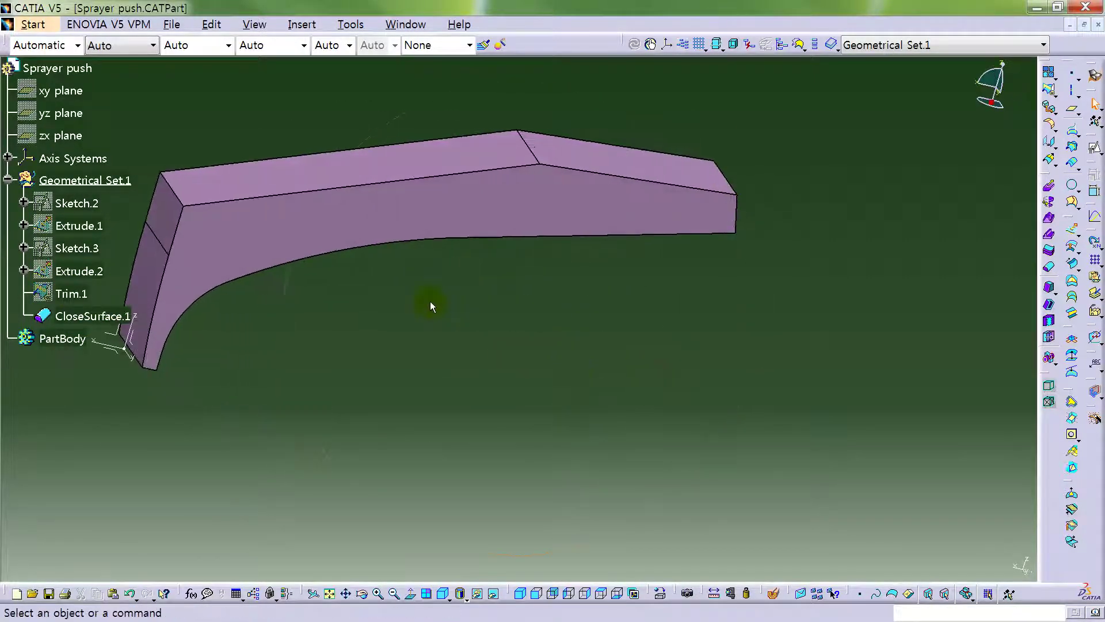
click(113, 343)
click(1095, 149)
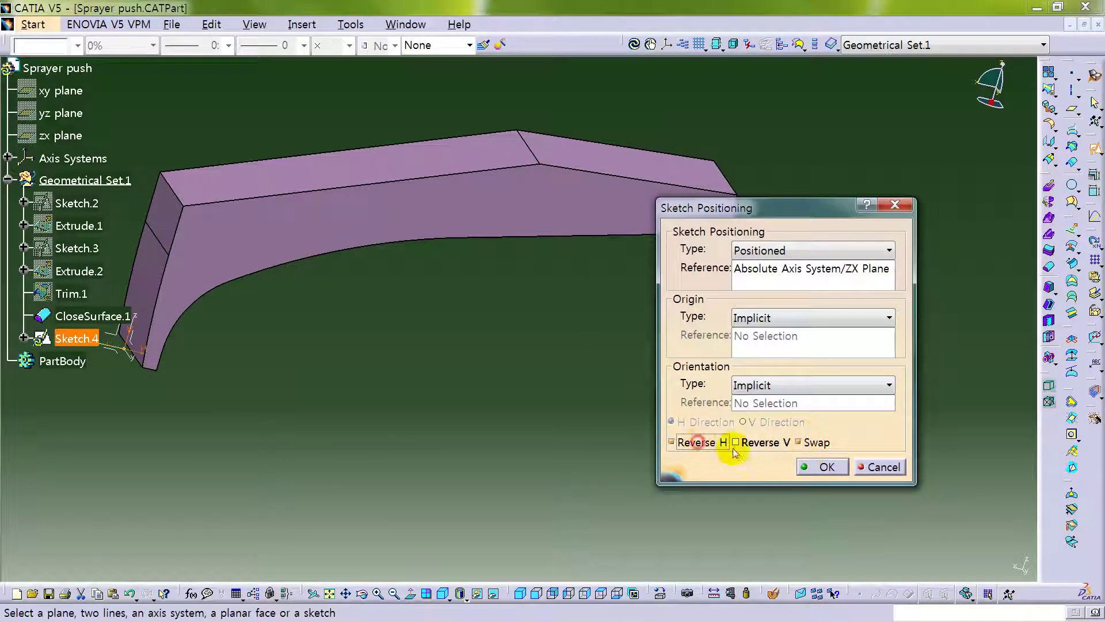
click(825, 466)
Sketch a horizontal ellipse about 20 mm long and 8 mm high just above the volume's upper end edge.
mouse_move(605, 259)
middle_down()
mouse_move(592, 377)
mouse_move(661, 308)
middle_up()
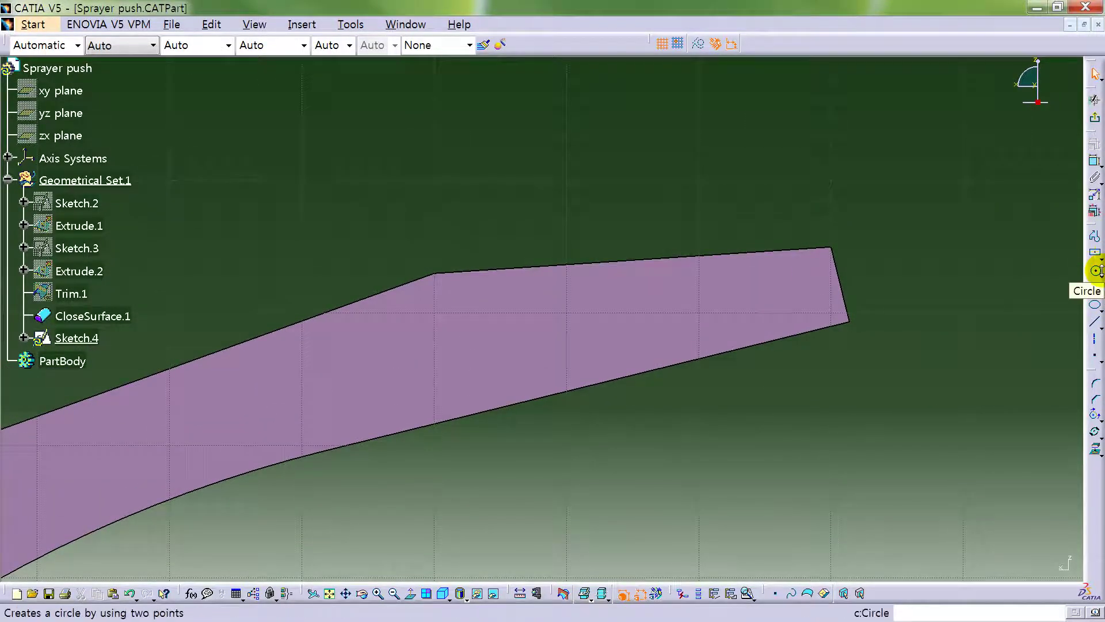
click(1094, 305)
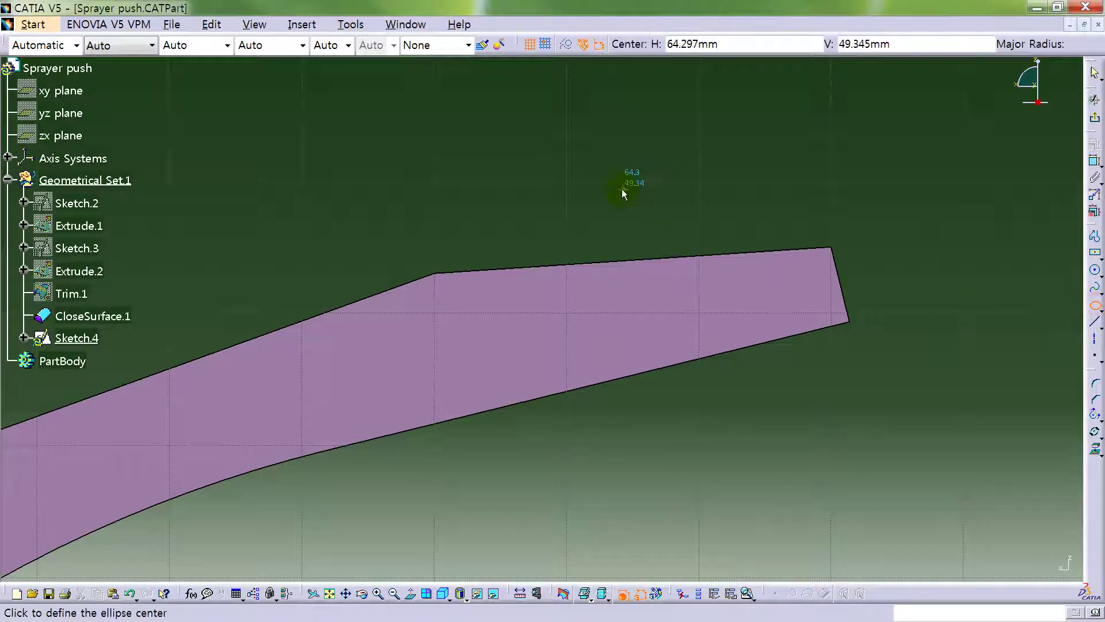
click(622, 190)
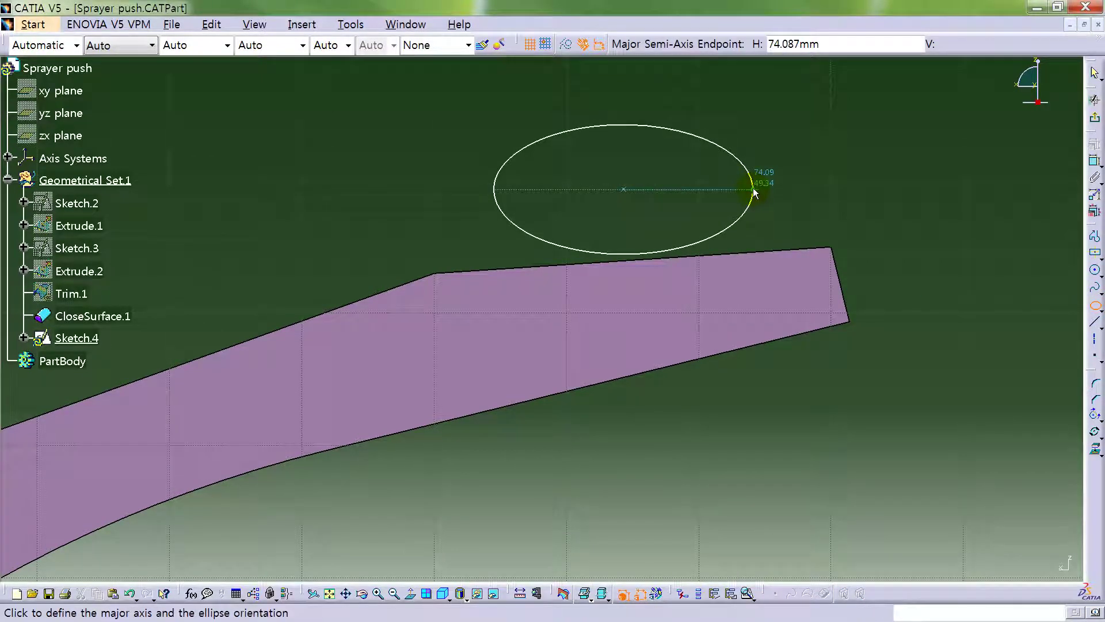
click(753, 190)
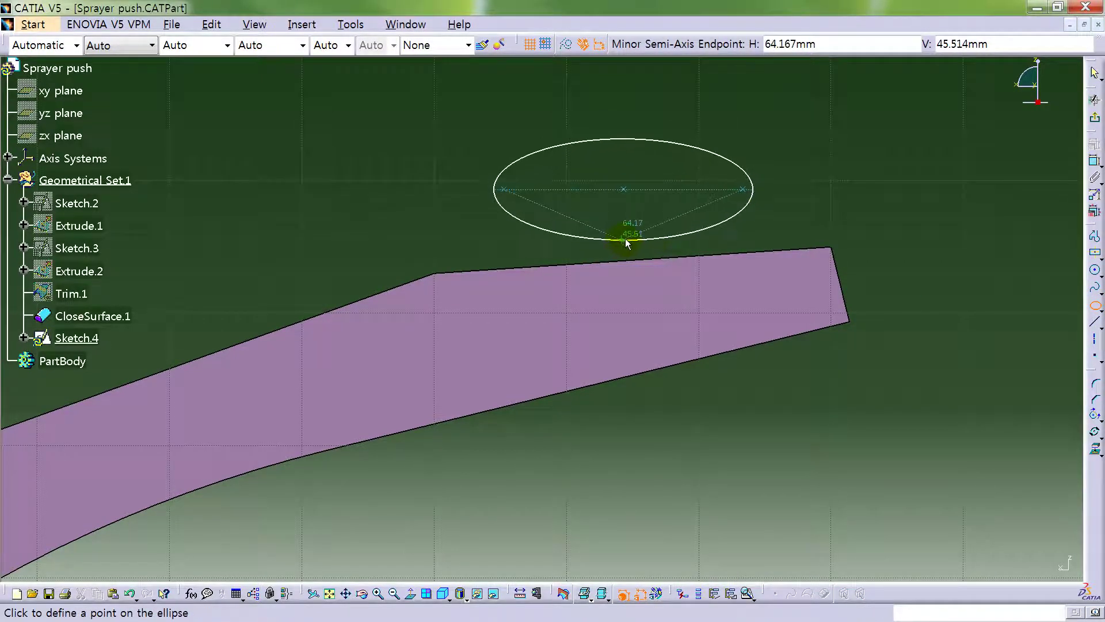
click(626, 239)
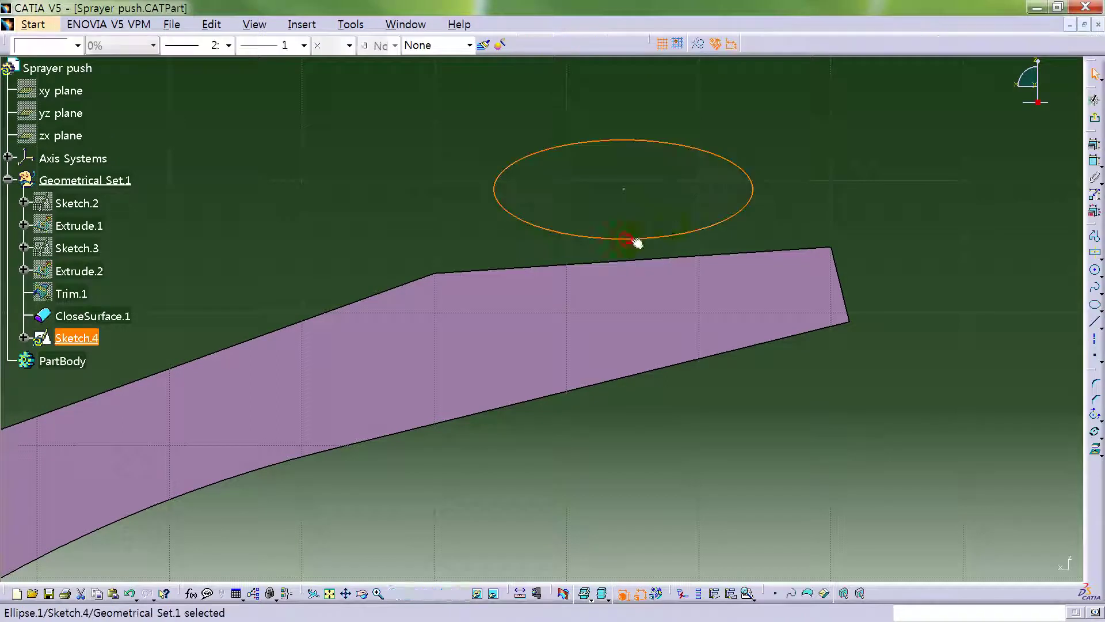
Draw an axis line through the ellipse and make the ellipse's center coincident with it.
click(1092, 340)
click(408, 189)
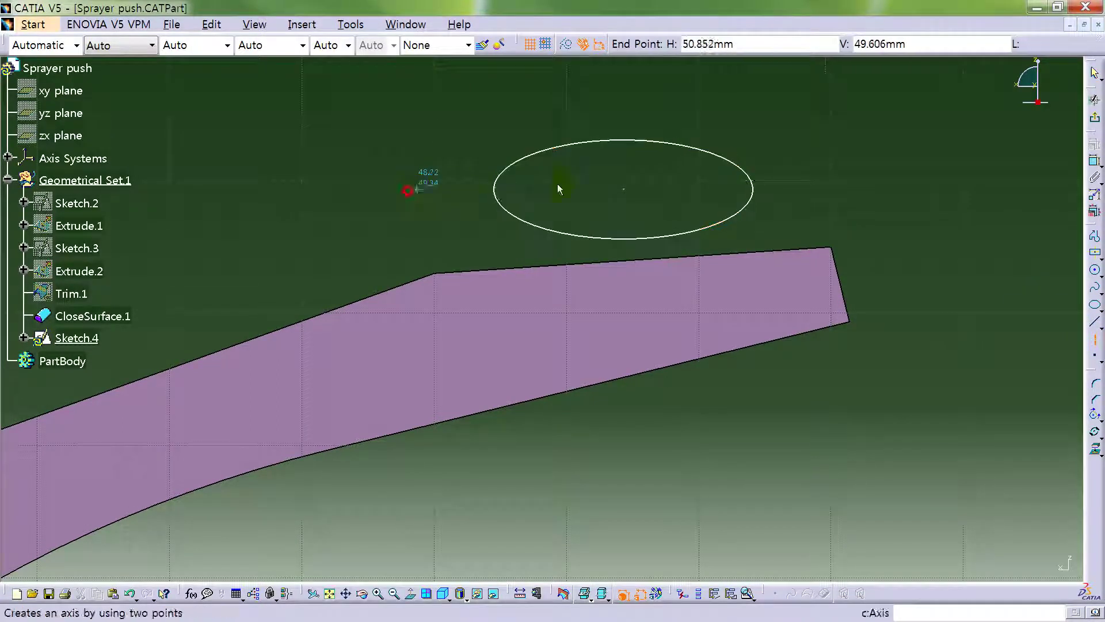
click(837, 182)
click(1094, 161)
click(615, 183)
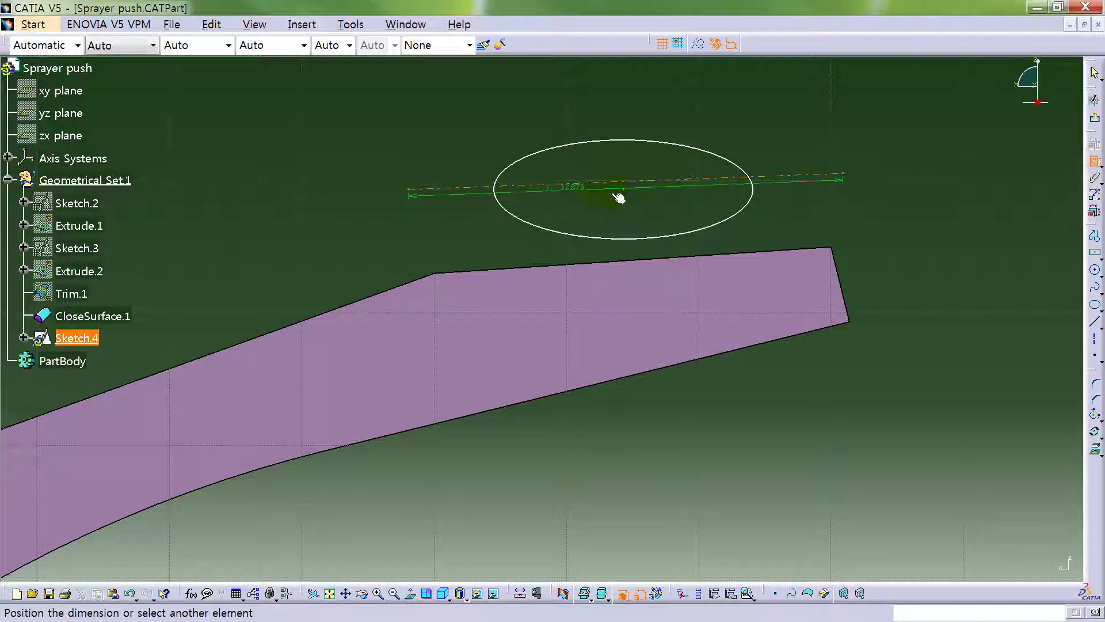
right_click(824, 216)
click(901, 301)
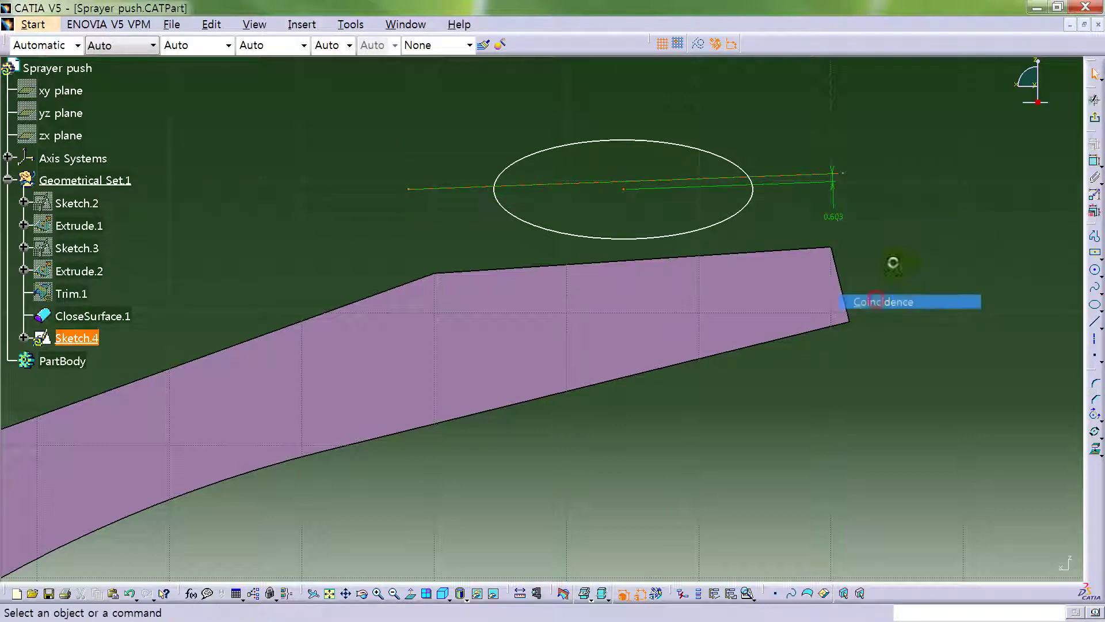
Try a distance dimension between the axis line and the volume's upper end edge, and discard it.
click(1094, 161)
click(774, 176)
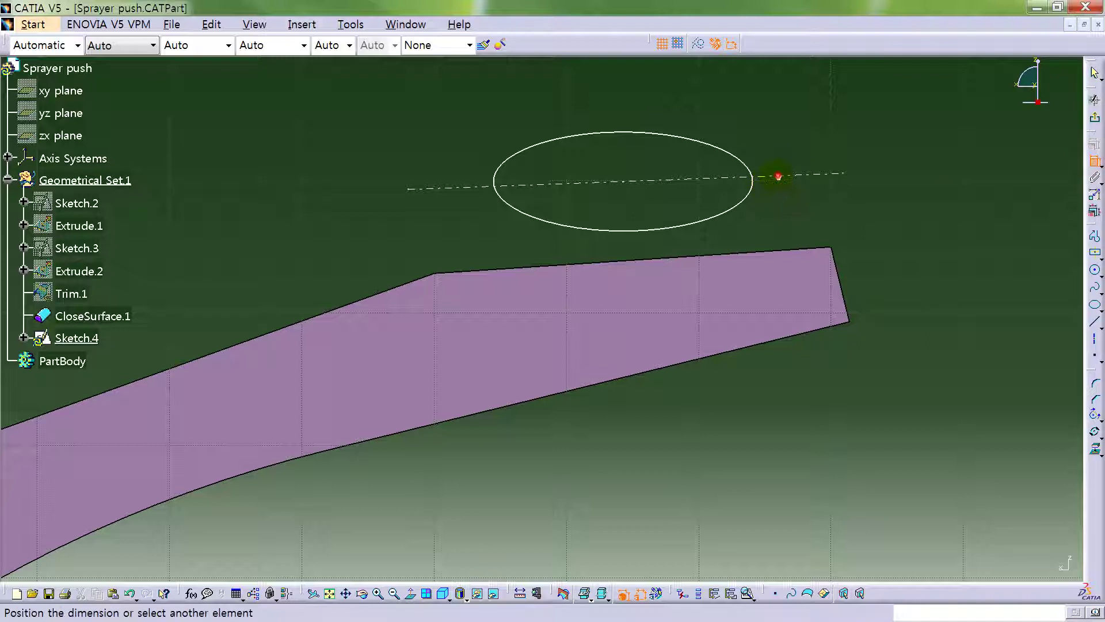
click(788, 253)
right_click(892, 238)
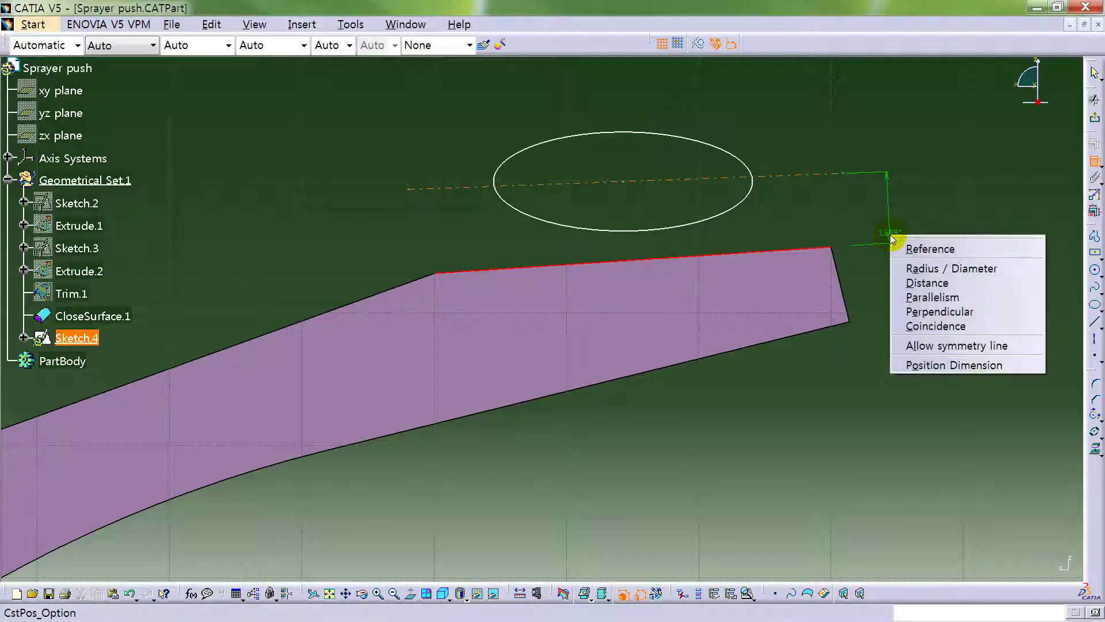
click(921, 283)
click(805, 208)
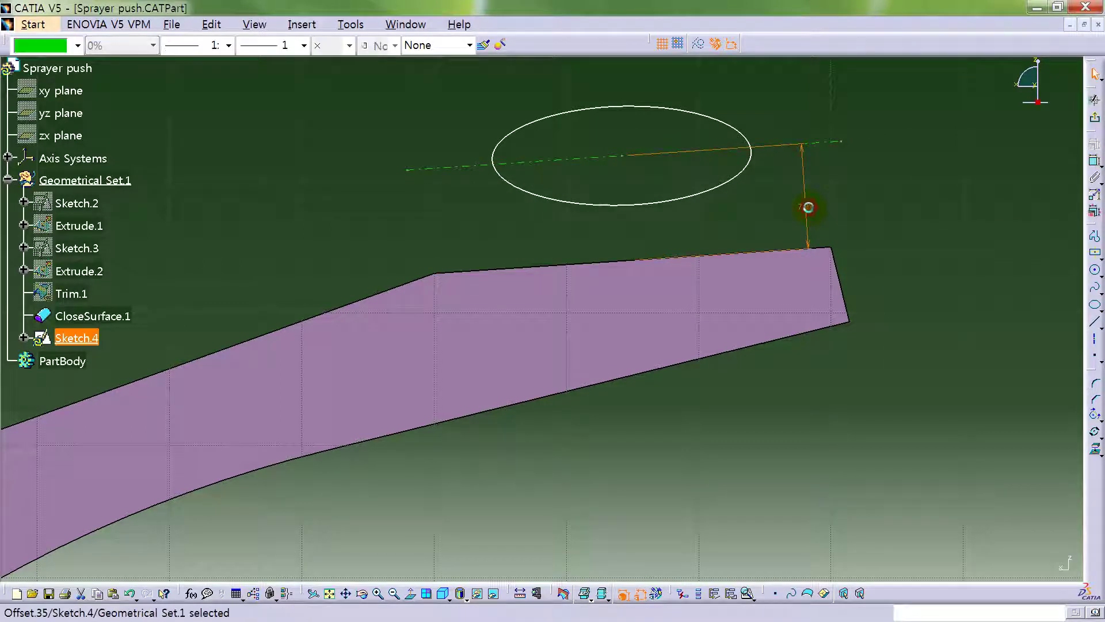
double_click(805, 207)
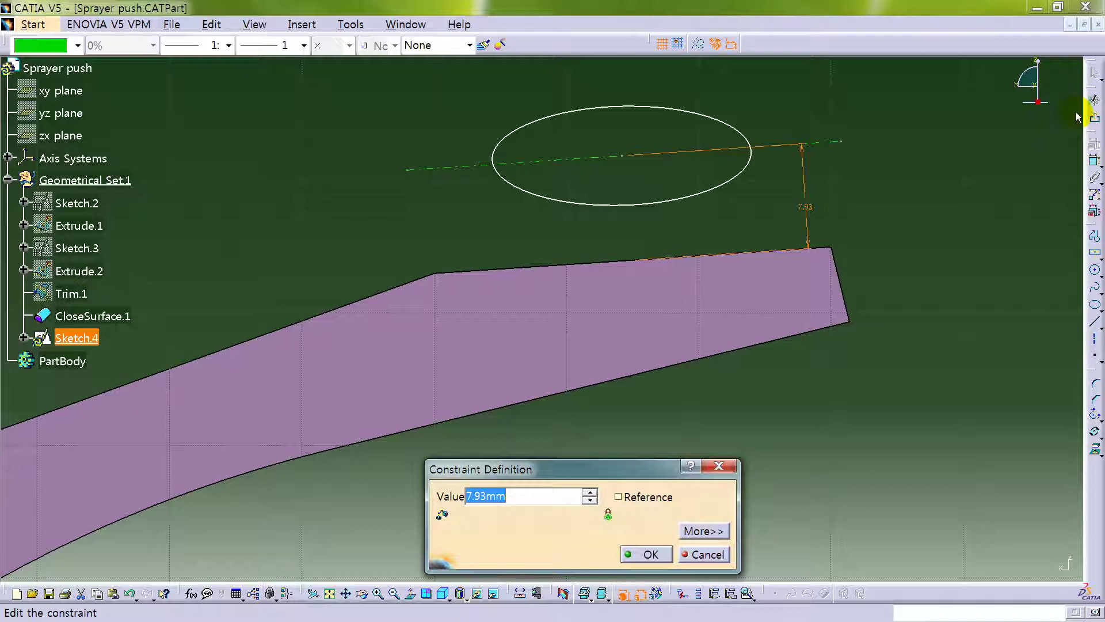
click(822, 443)
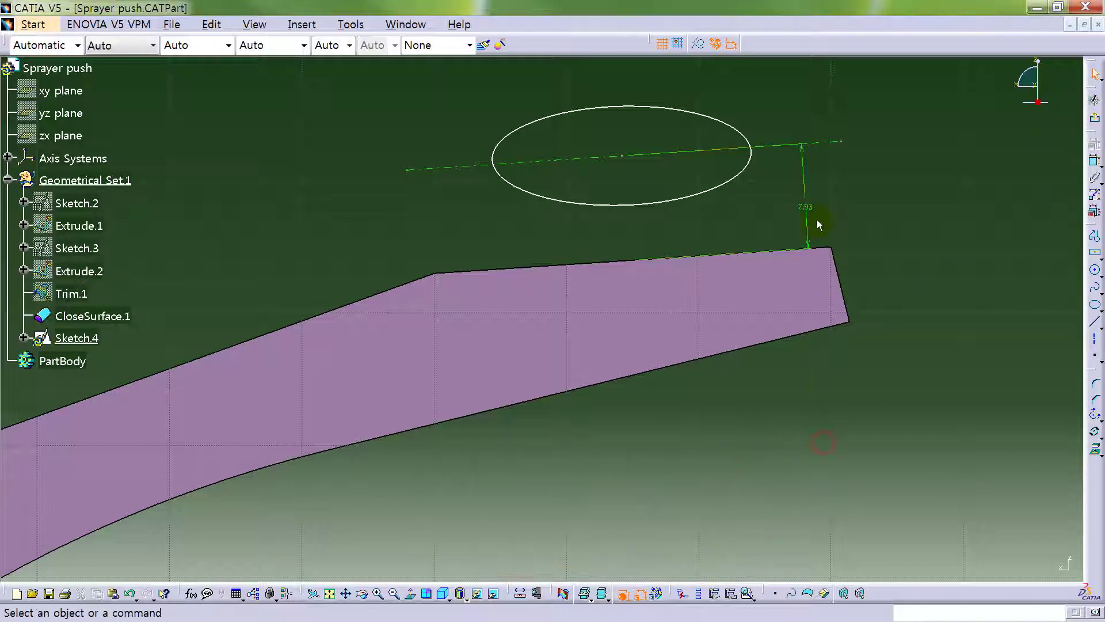
click(1016, 205)
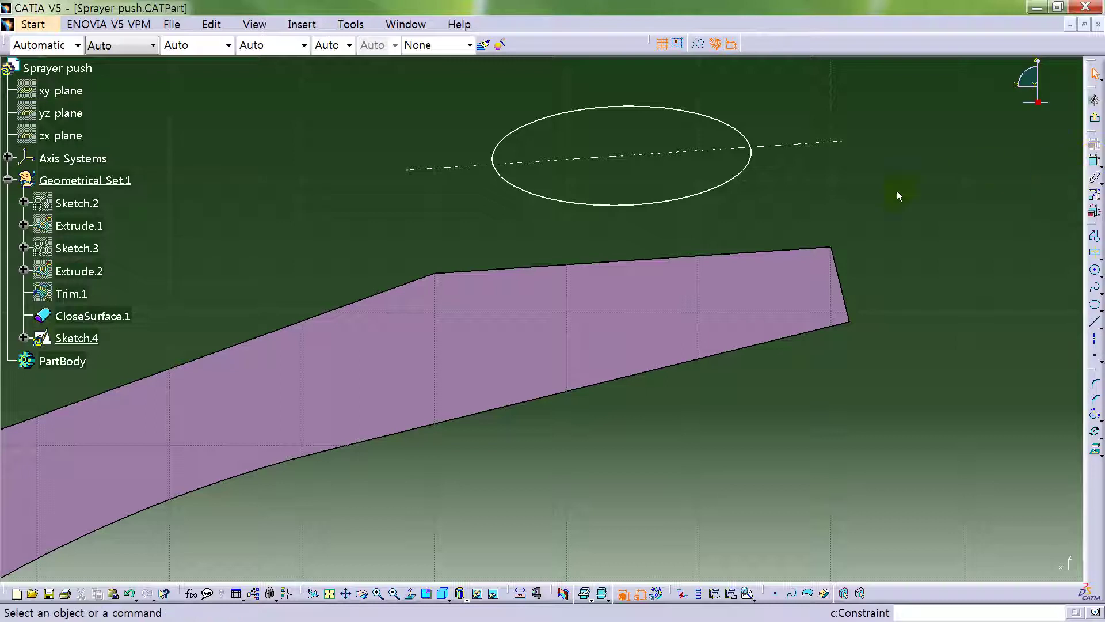
Move the ellipse down over the volume's upper end edge and try a distance constraint between the two.
drag(648, 203, 645, 283)
click(837, 171)
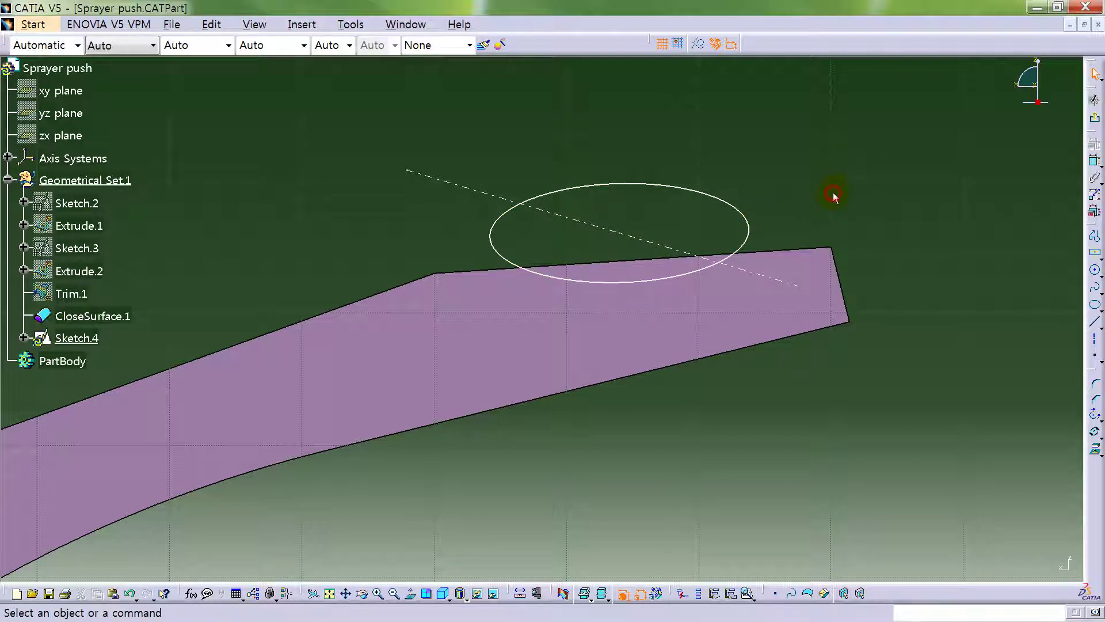
click(1095, 161)
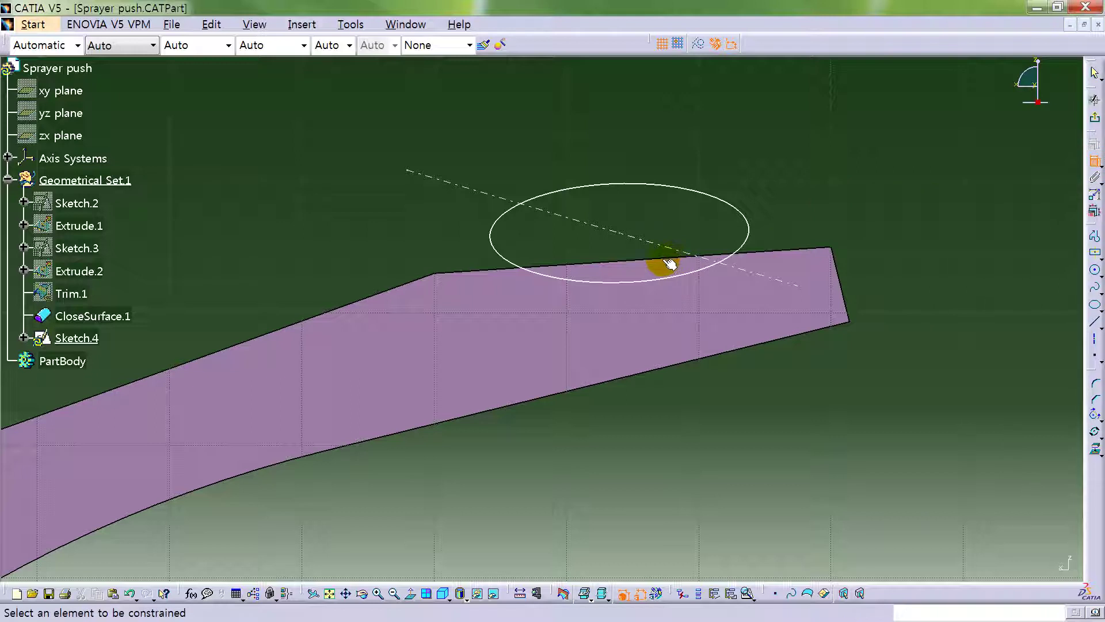
click(663, 260)
click(688, 280)
right_click(849, 255)
click(884, 289)
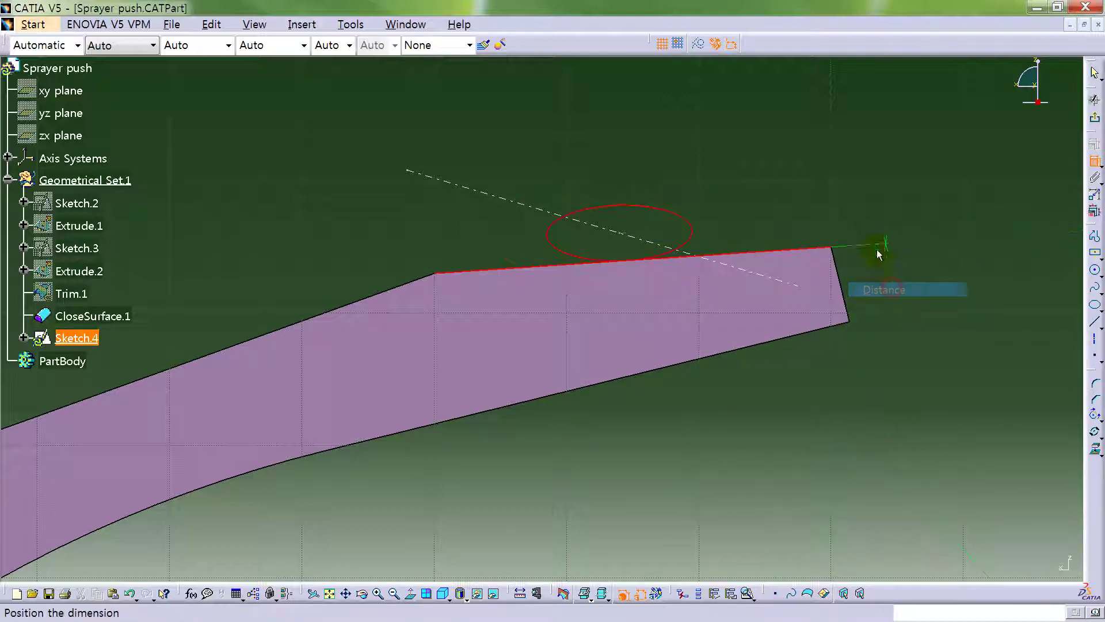
click(1095, 162)
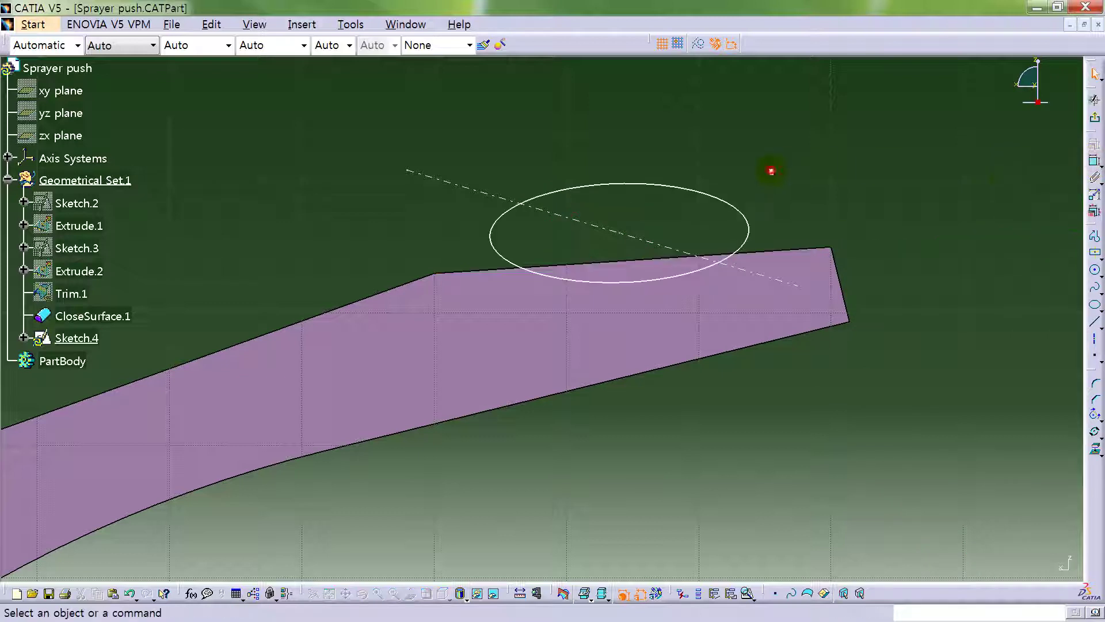
Constrain the tilted axis line parallel to the volume's upper end edge.
click(556, 216)
click(1095, 161)
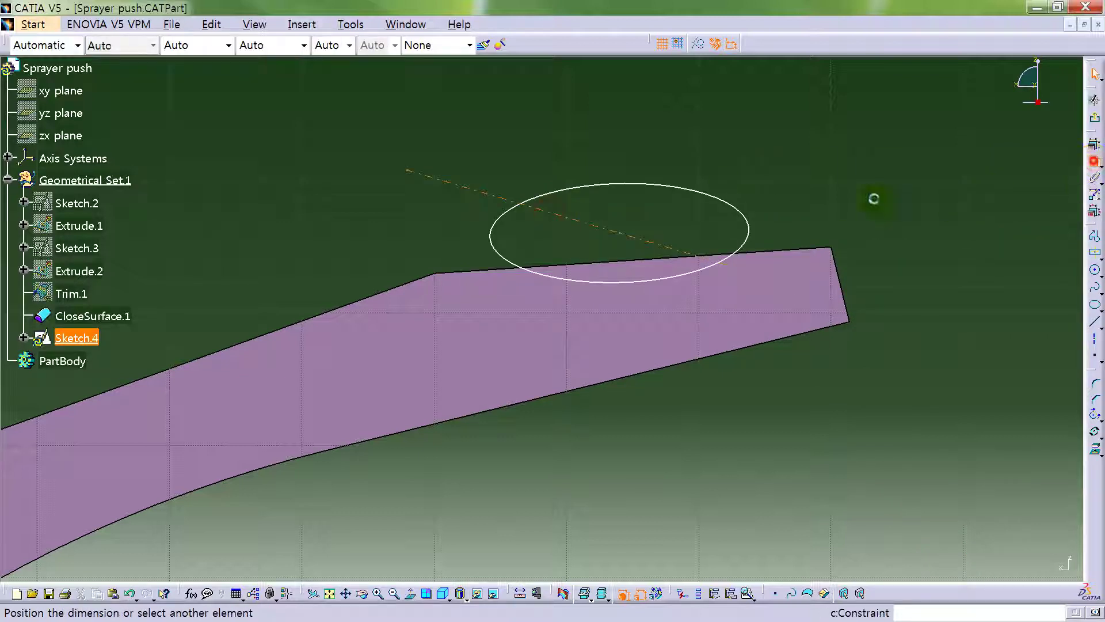
click(639, 265)
right_click(797, 204)
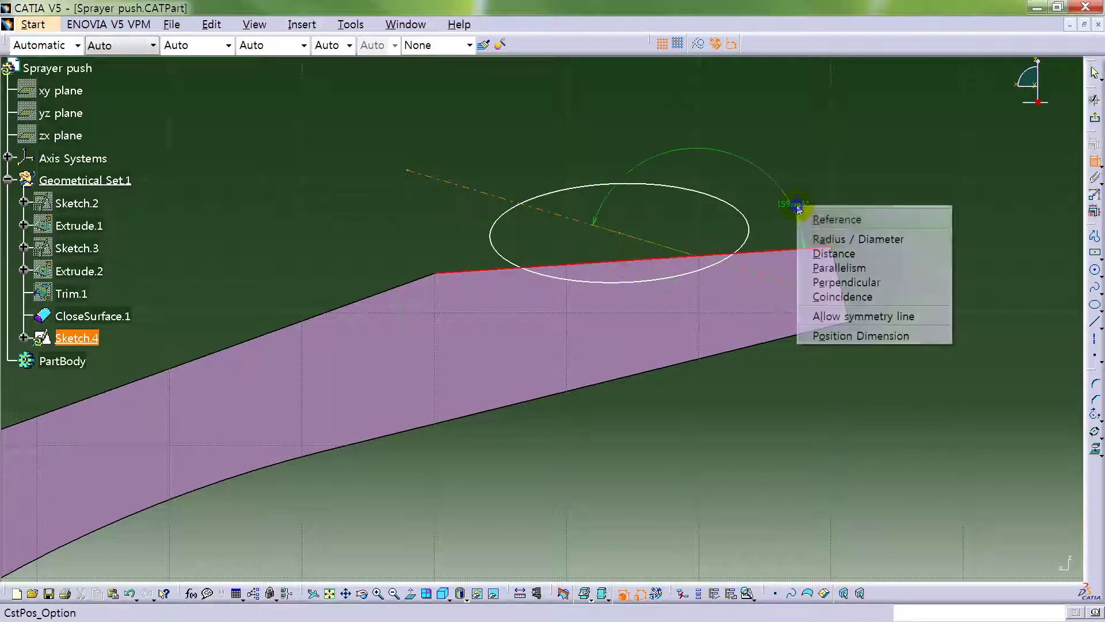
click(862, 267)
Undo the last move of the ellipse and delete the ellipse together with its axis line.
middle_drag(696, 195, 648, 286)
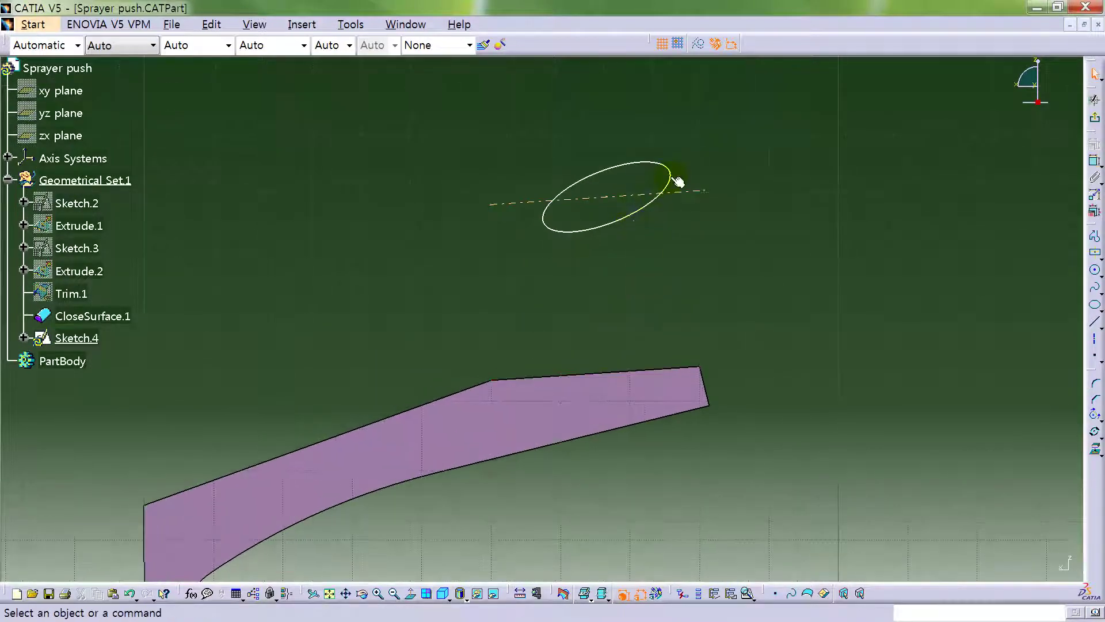
mouse_move(674, 177)
mouse_down()
mouse_move(678, 205)
mouse_move(640, 314)
mouse_move(661, 271)
mouse_up()
key(ctrl+z)
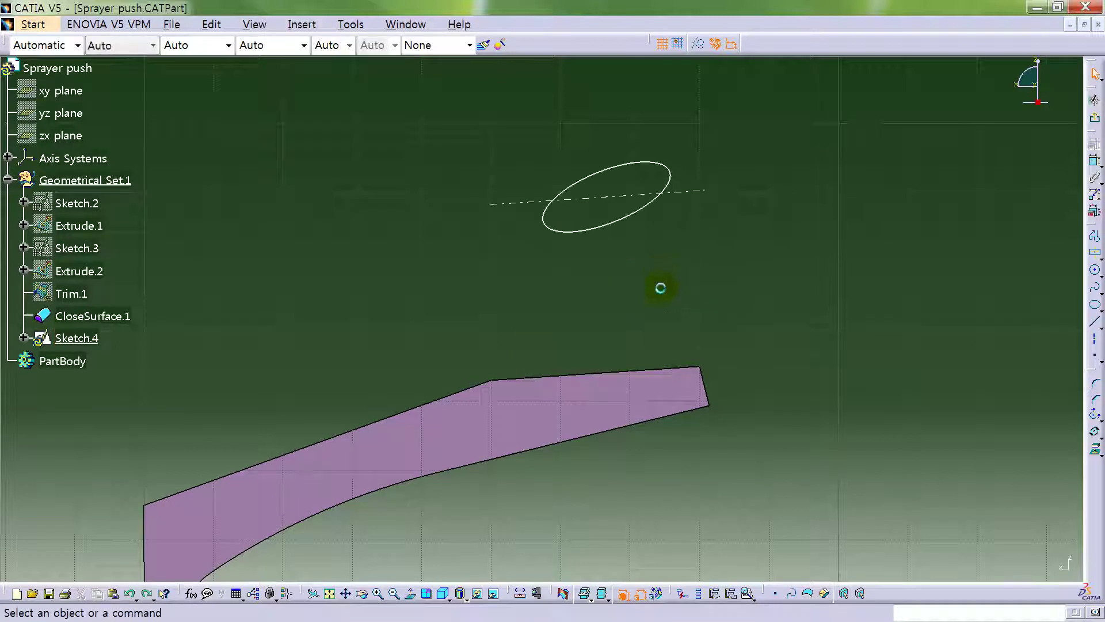
drag(444, 251, 721, 415)
key(Delete)
Draw an axis line just above the volume's upper end edge, spanning it, and constrain it parallel to that edge.
middle_drag(750, 371, 770, 314)
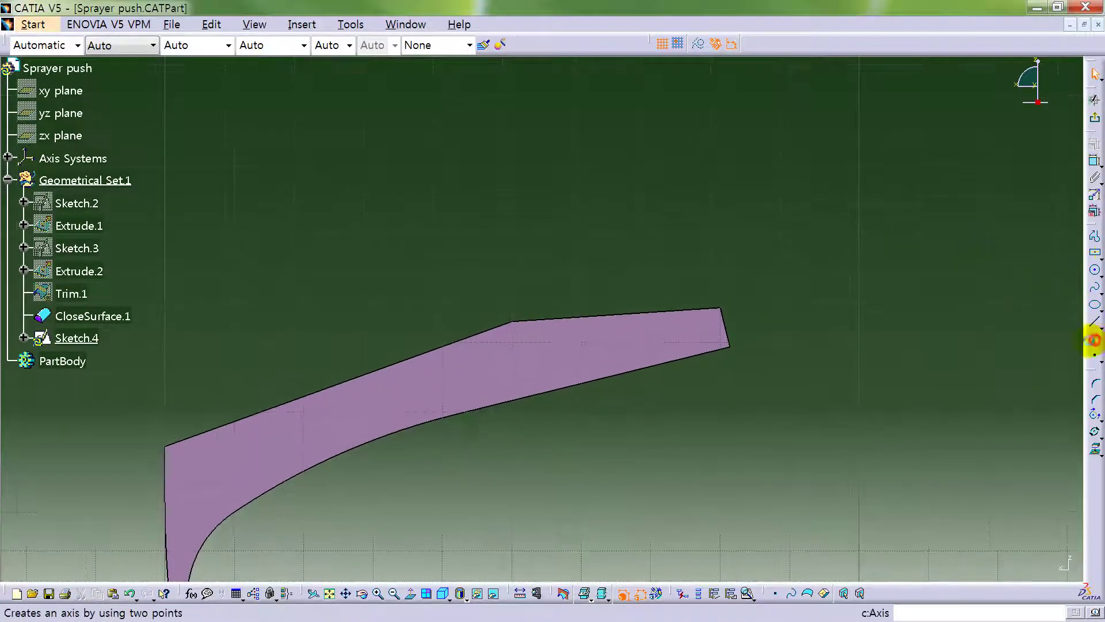
click(1094, 339)
click(519, 282)
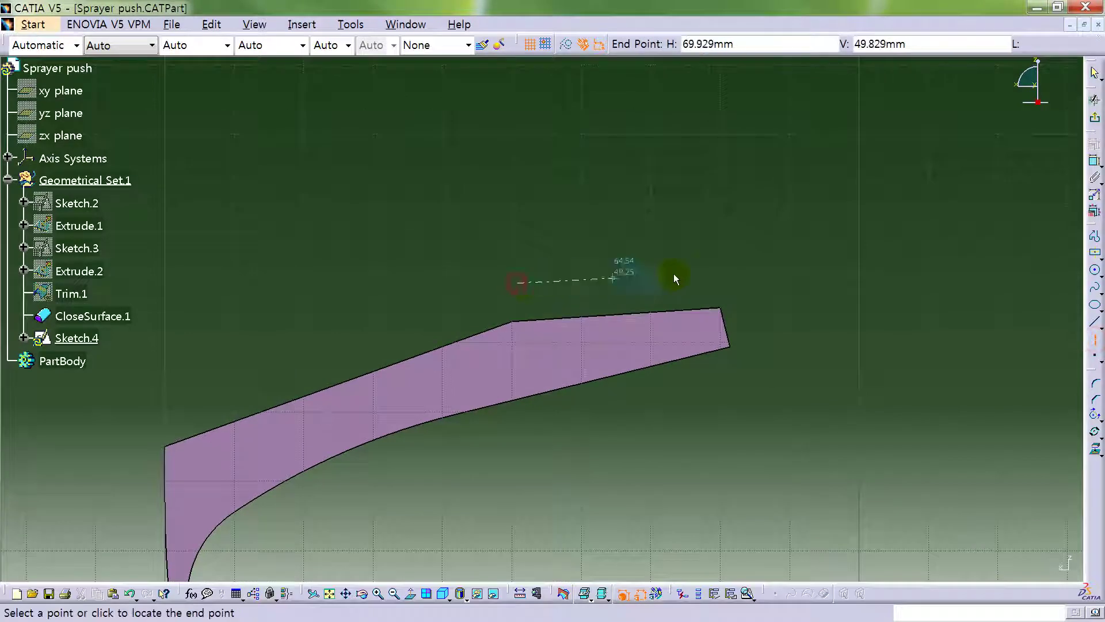
click(723, 268)
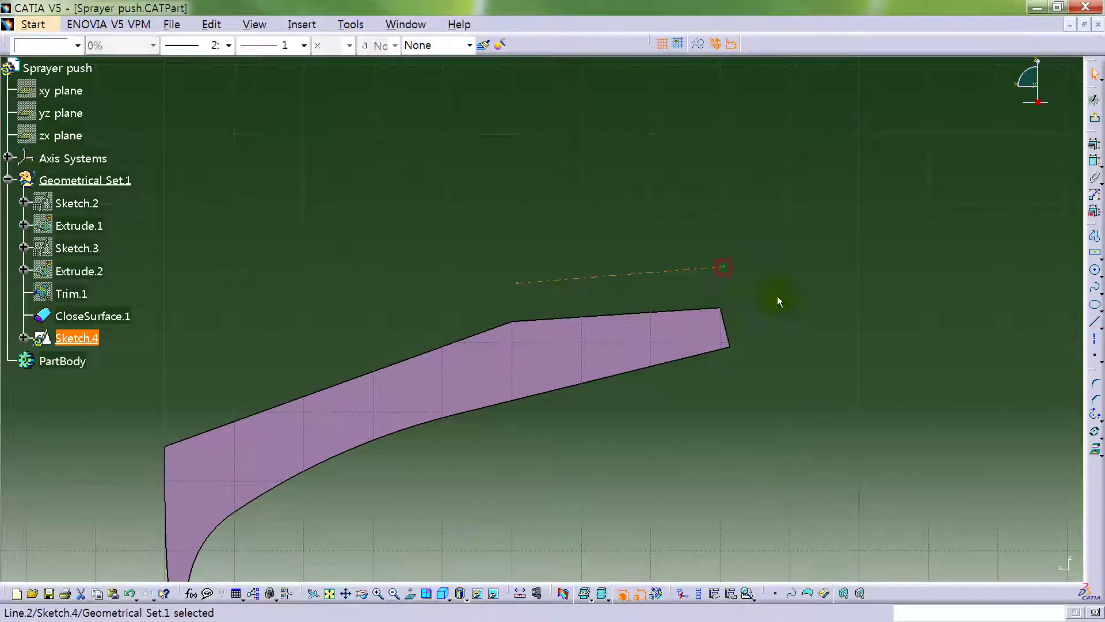
click(1087, 187)
click(666, 312)
right_click(747, 297)
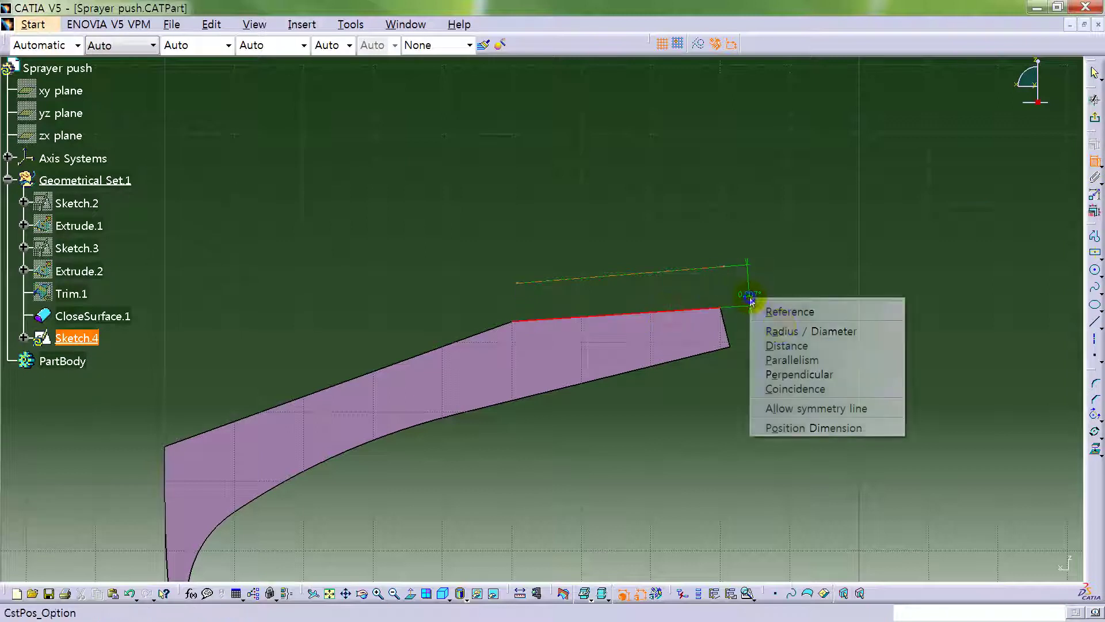
click(798, 360)
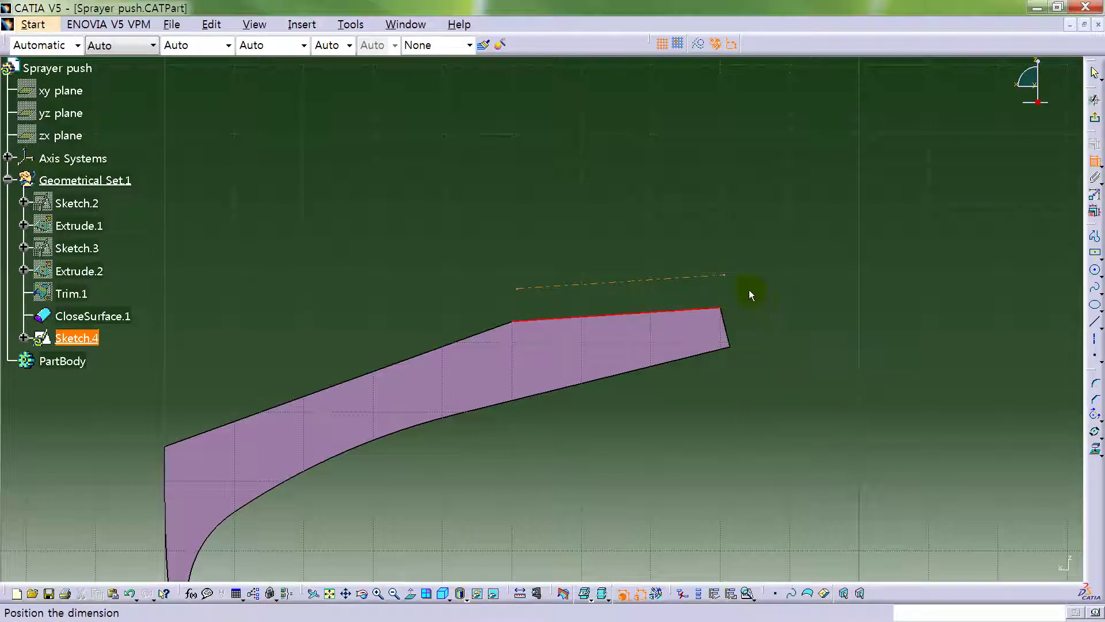
Sketch an ellipse centered on the axis line near its middle, with its major axis lying along that line.
click(1094, 305)
middle_drag(610, 325, 690, 272)
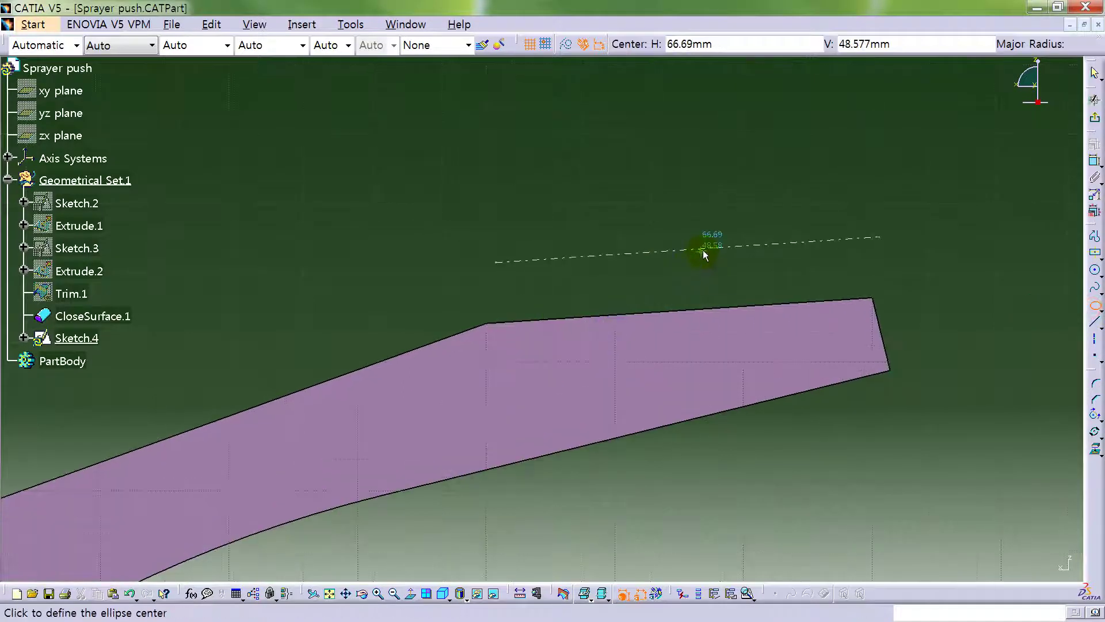
click(678, 249)
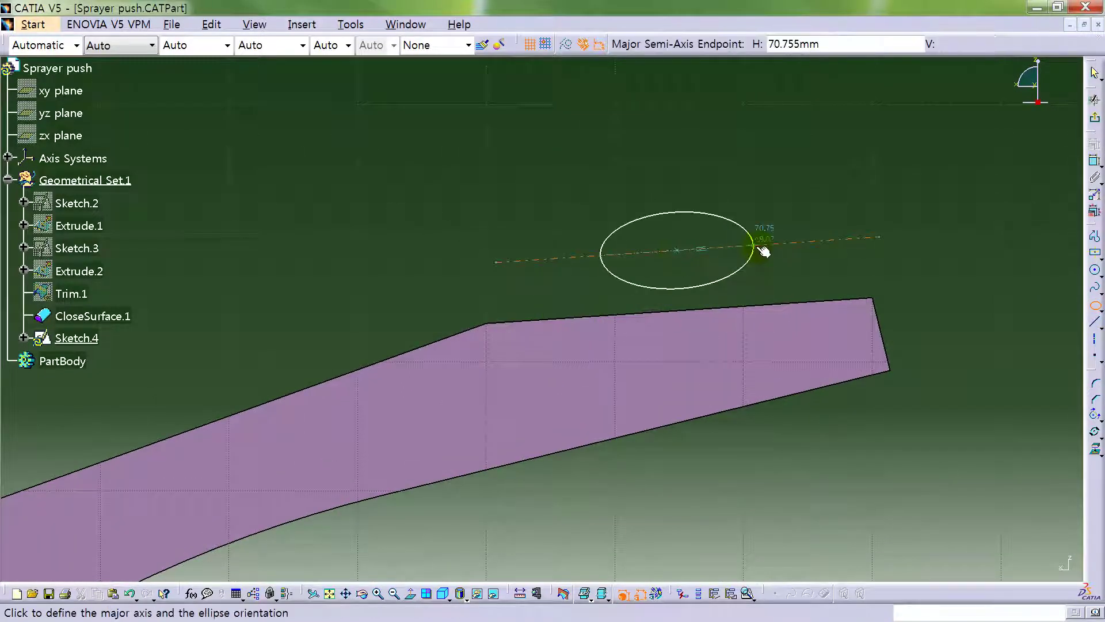
click(787, 244)
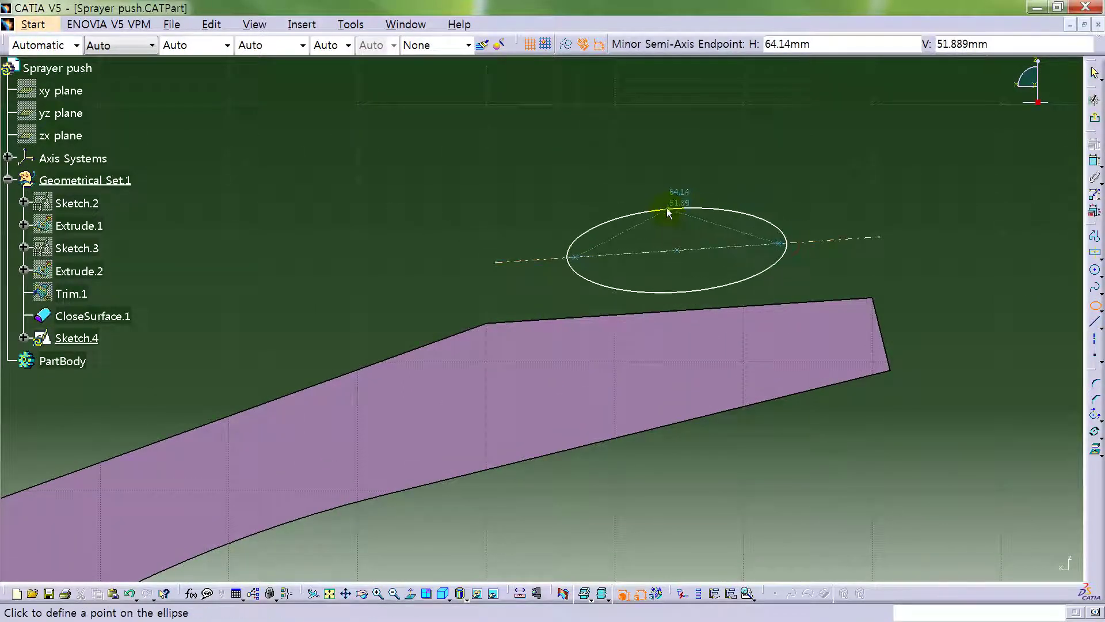
click(668, 207)
click(788, 177)
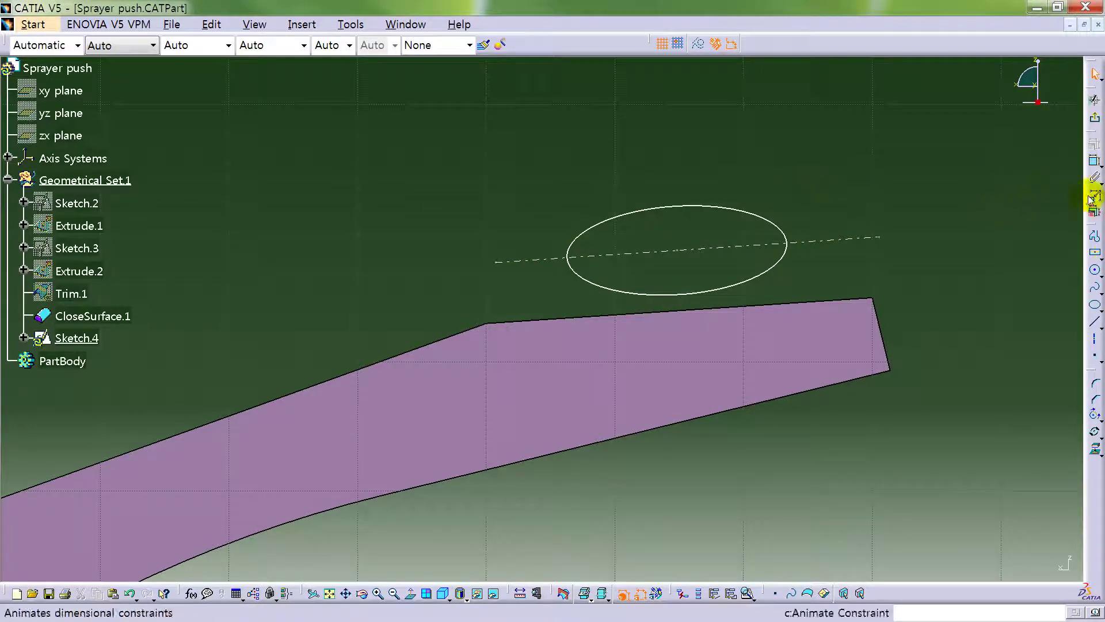
Move the ellipse with its axis line down until the ellipse overlaps the volume's upper end edge.
drag(692, 284, 690, 323)
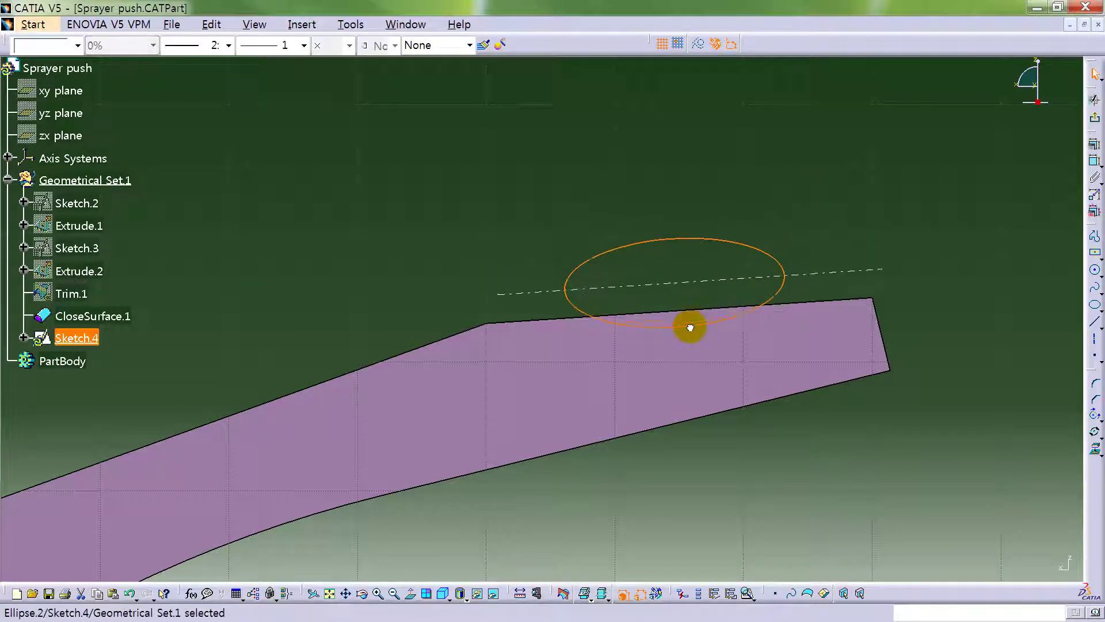
middle_drag(627, 245, 544, 194)
click(856, 178)
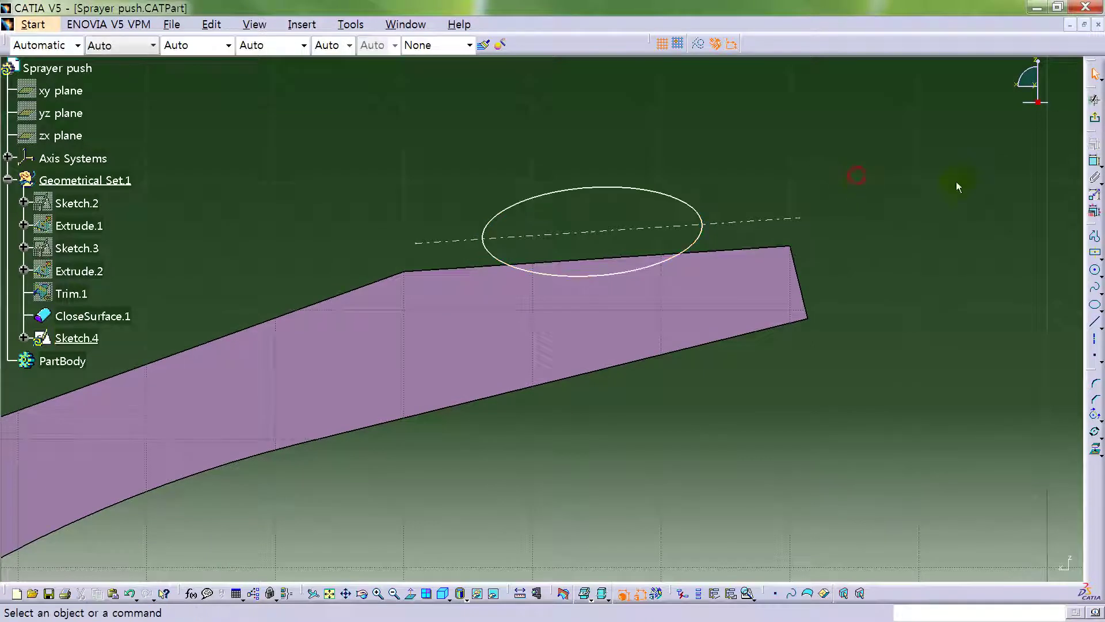
click(1096, 164)
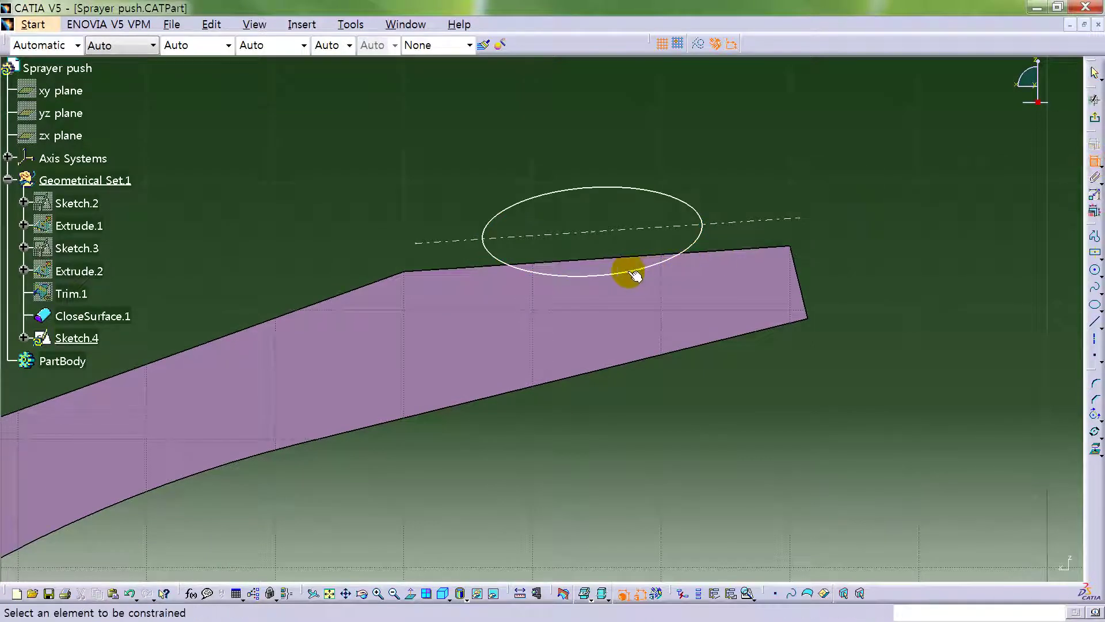
click(646, 269)
click(719, 257)
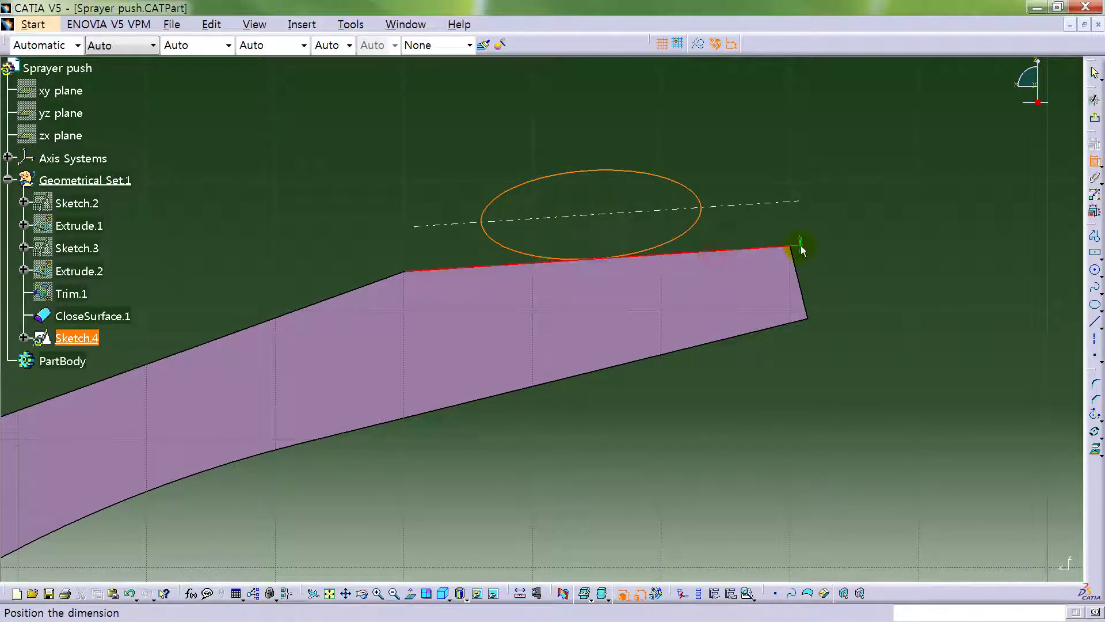
click(1046, 197)
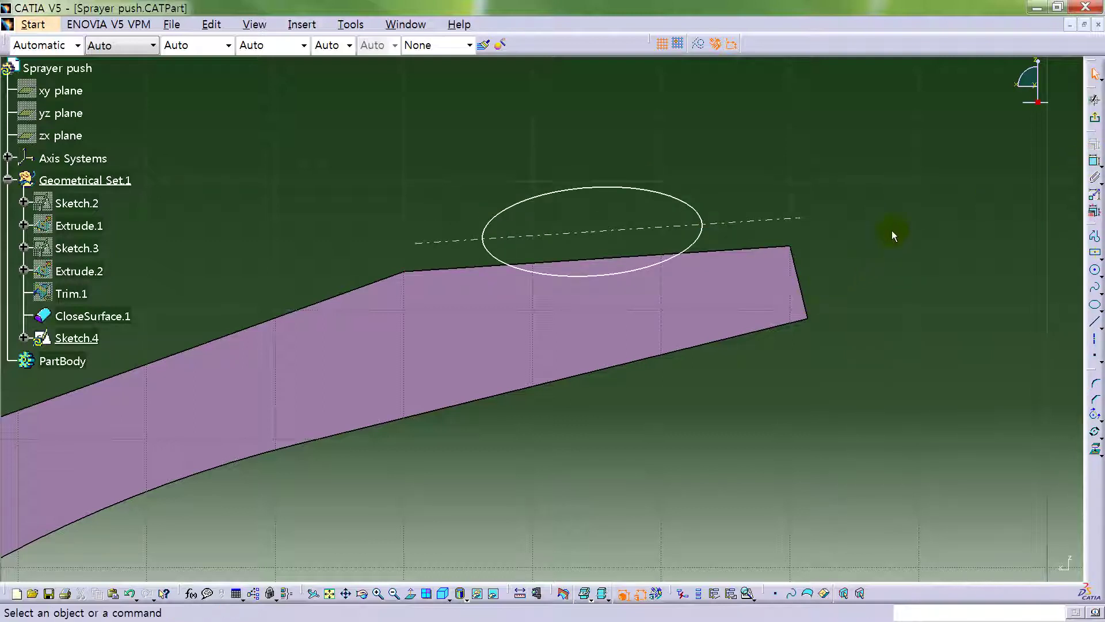
Dimension the offset between the ellipse's lower side and the volume's upper end edge.
click(1094, 163)
click(599, 275)
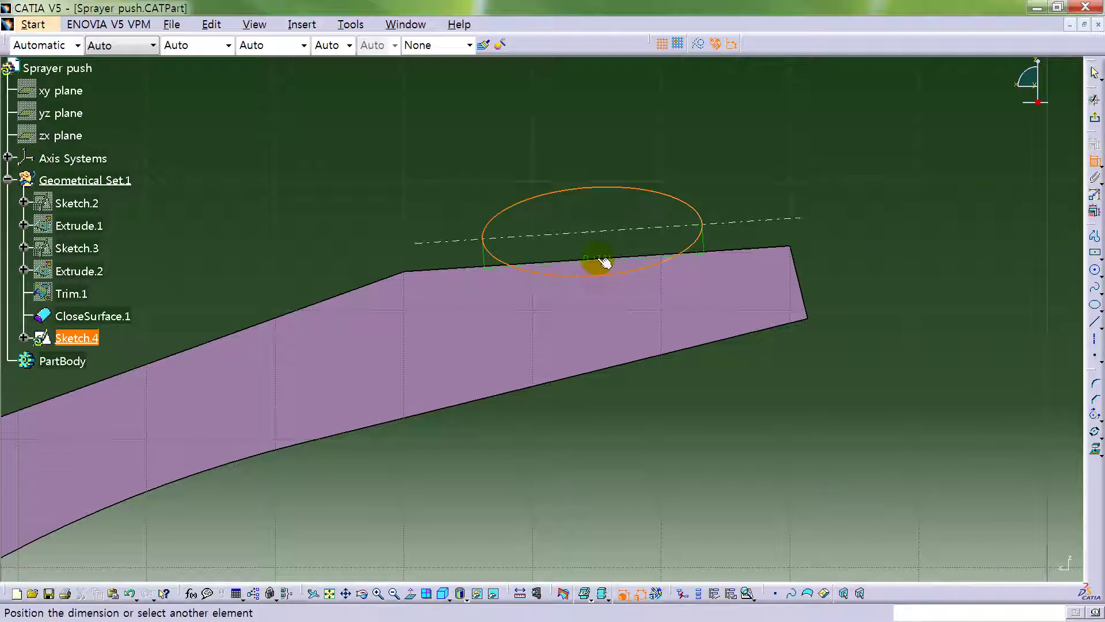
click(815, 237)
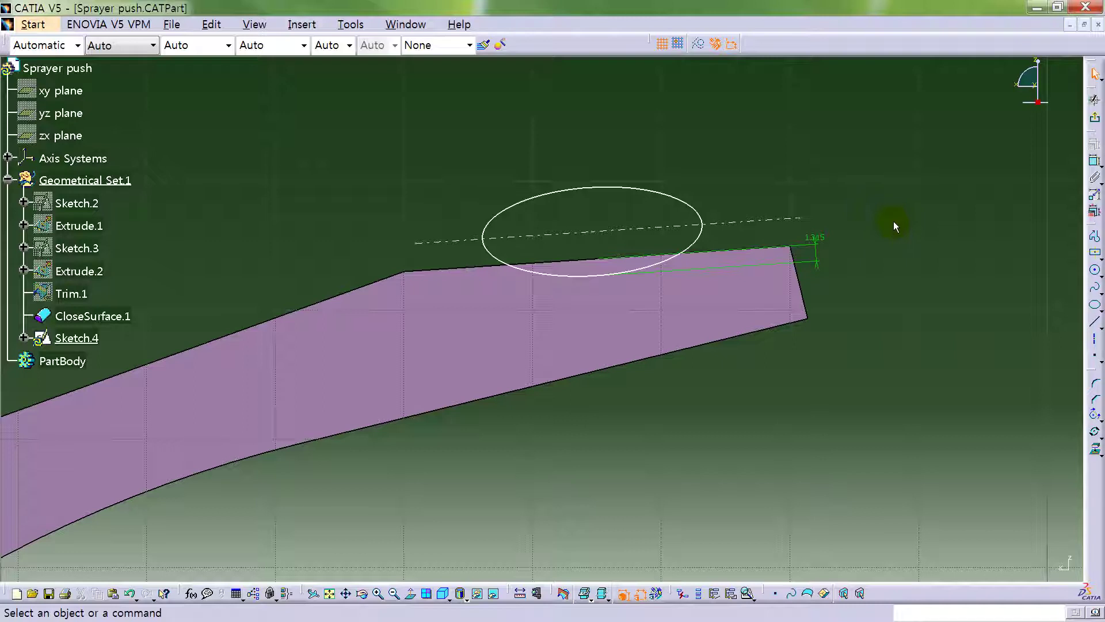
click(815, 243)
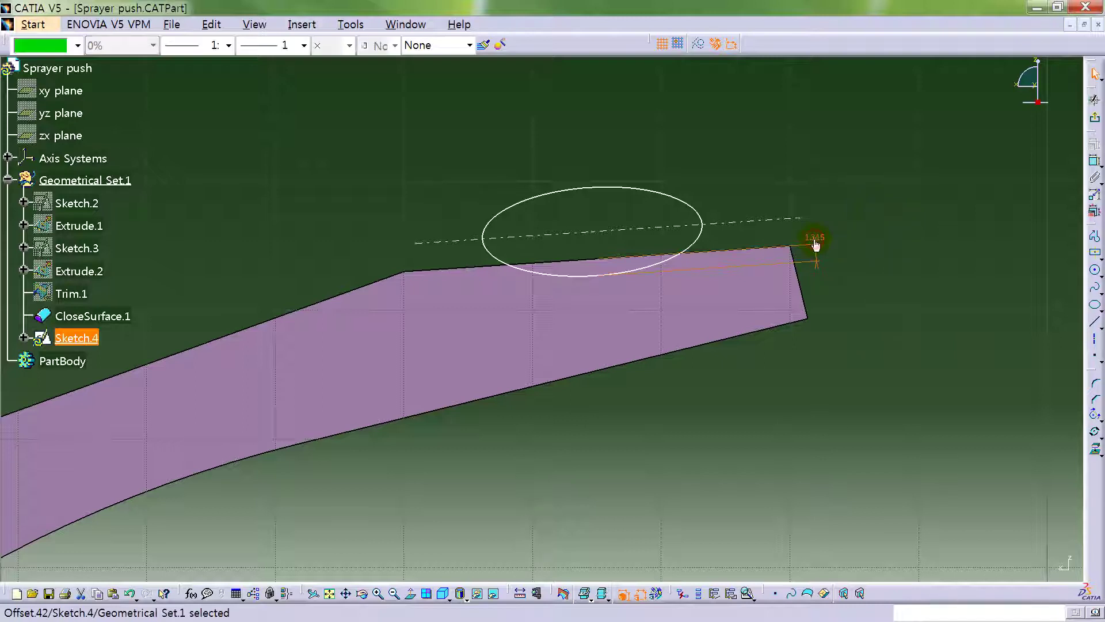
click(875, 213)
Dimension the ellipse's major axis and set its diameter to 30 mm.
click(1094, 162)
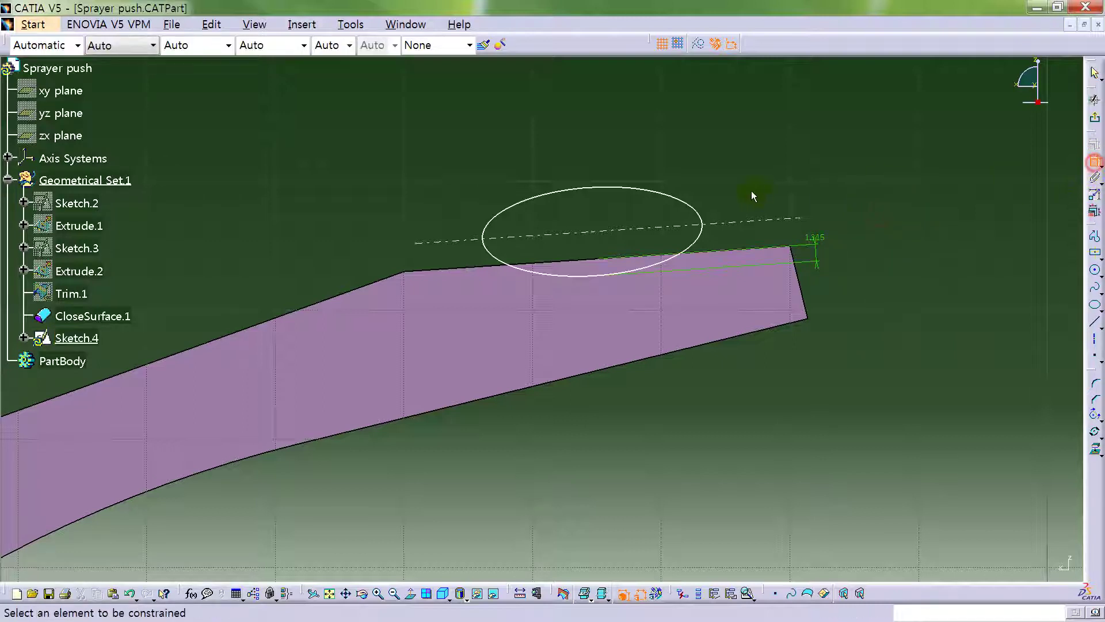
click(638, 190)
click(635, 168)
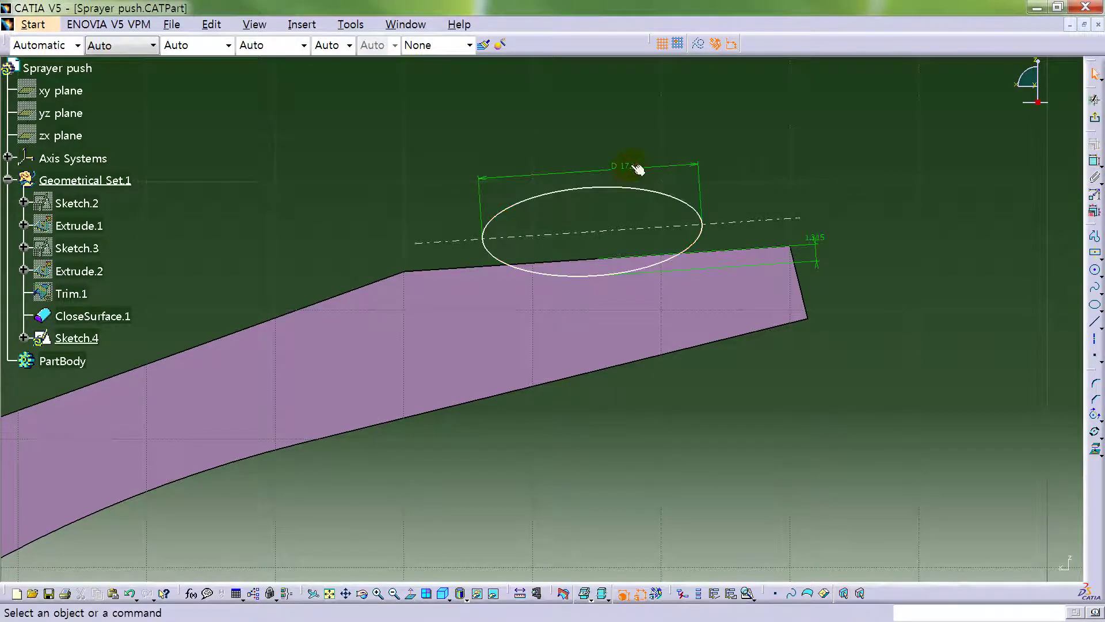
double_click(632, 171)
key(Return)
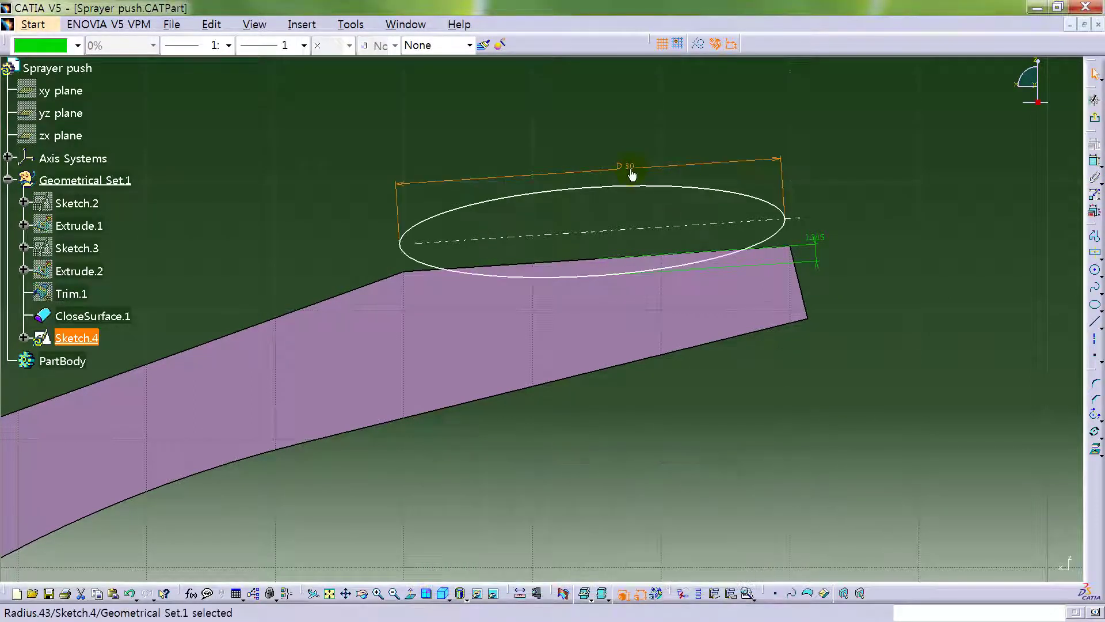
Add a semiminor axis dimension to the ellipse and set its diameter to 19 mm.
click(1092, 163)
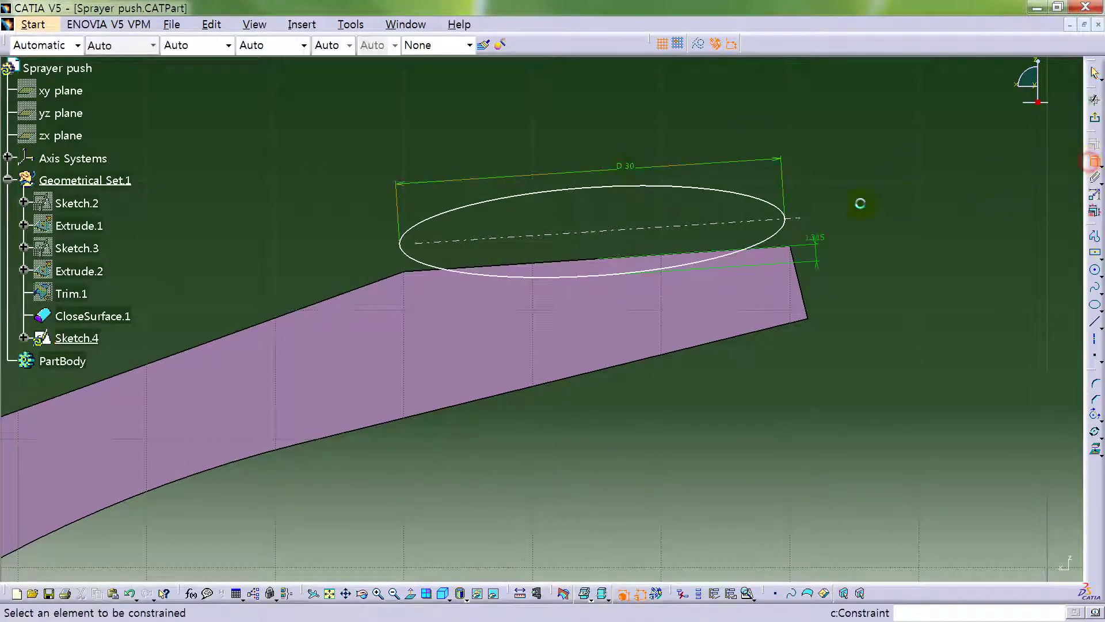
click(776, 206)
right_click(872, 187)
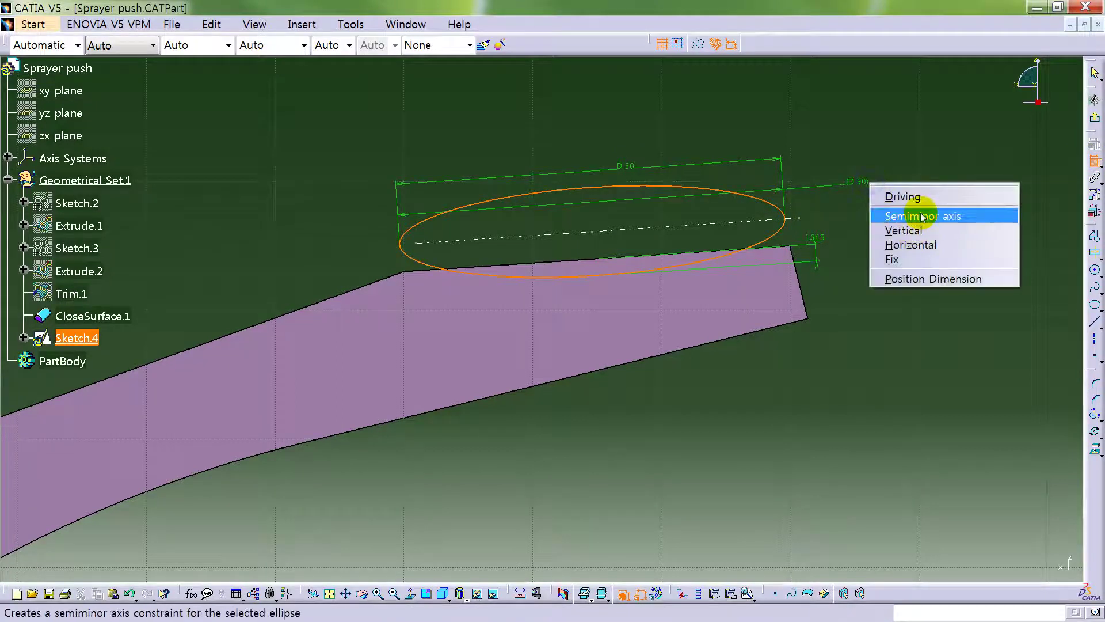
click(916, 215)
click(846, 196)
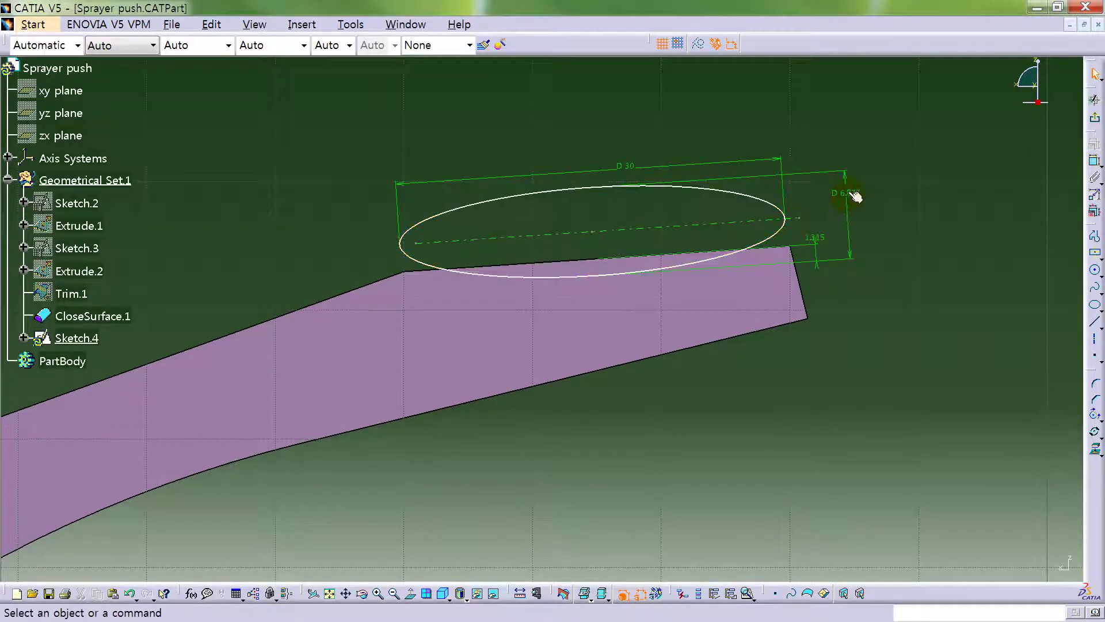
double_click(846, 193)
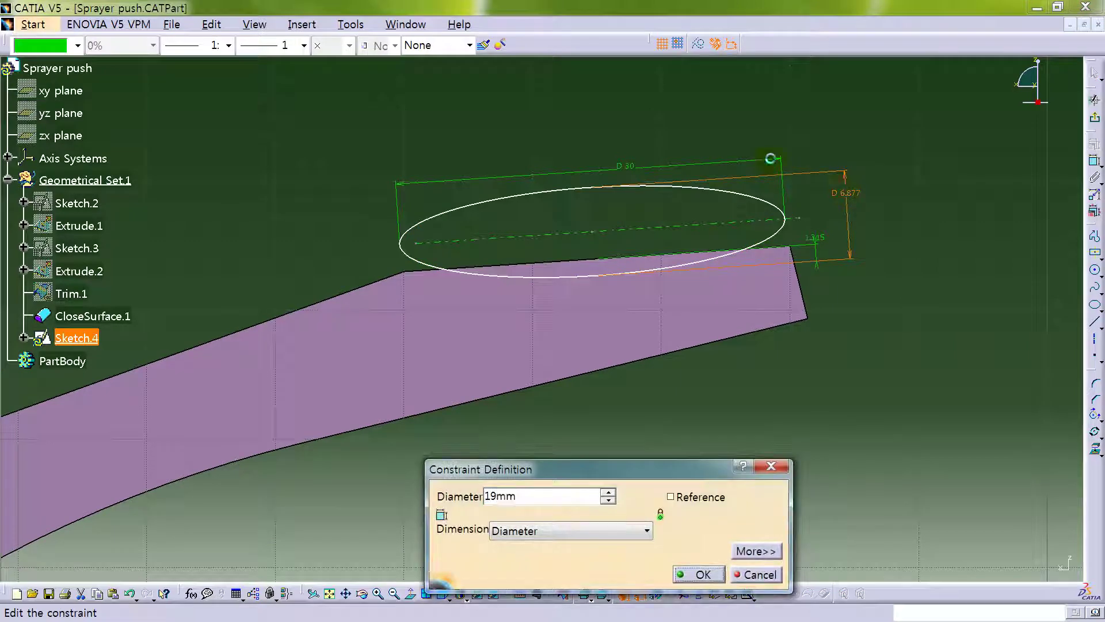
text(19)
key(Return)
click(910, 222)
Replace the ellipse-to-edge offset dimension with a 7.5 mm distance between the axis line and the volume's upper end edge.
middle_drag(565, 278, 577, 356)
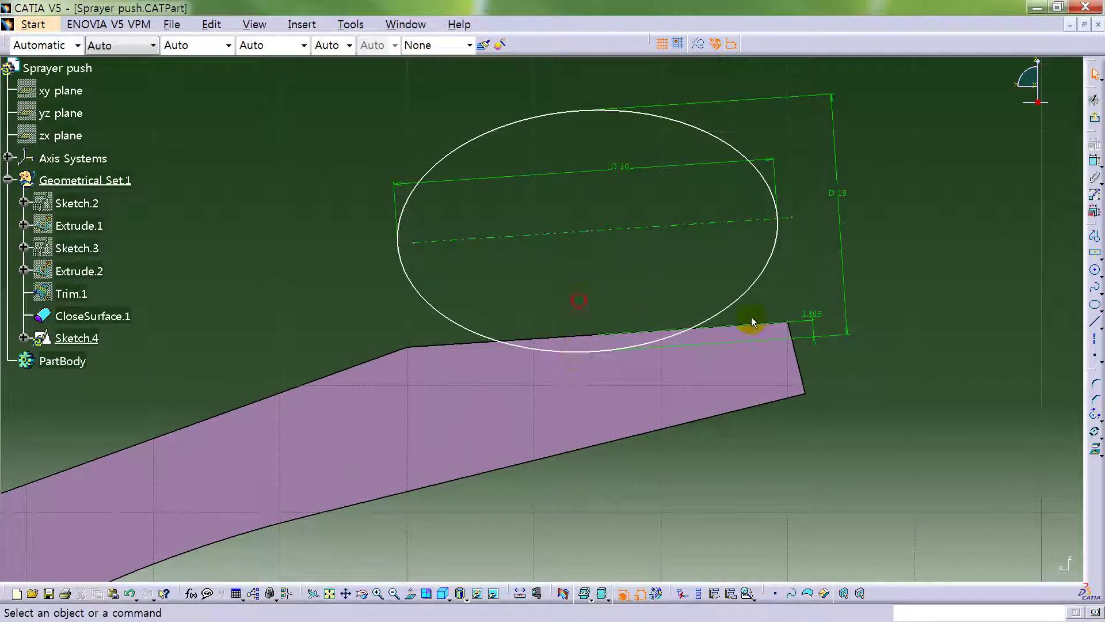
click(814, 321)
key(Delete)
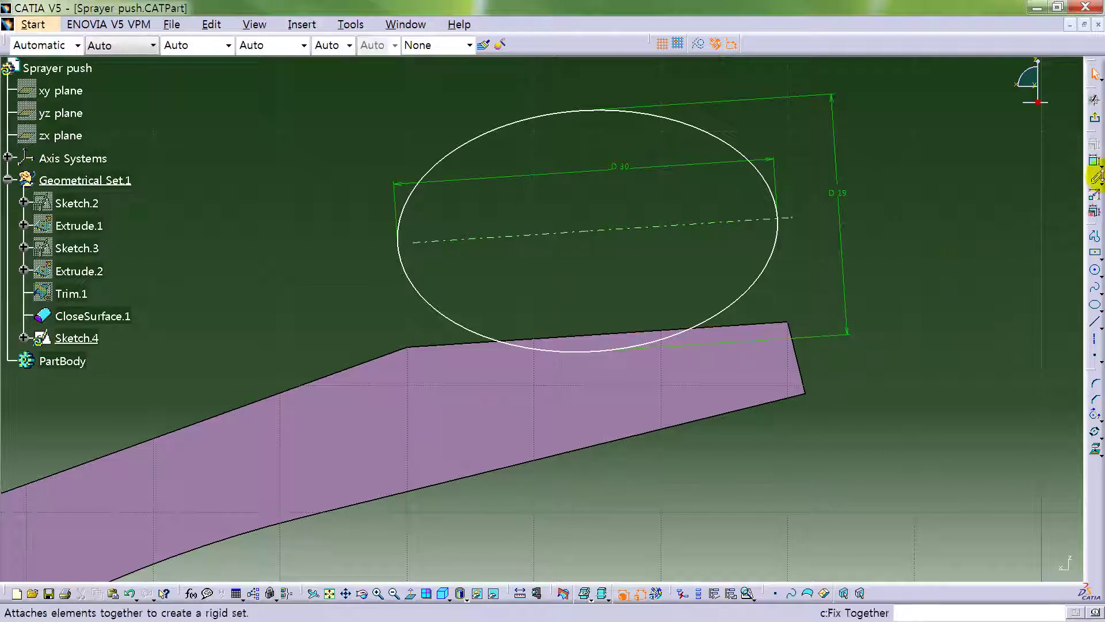
click(1094, 161)
click(729, 221)
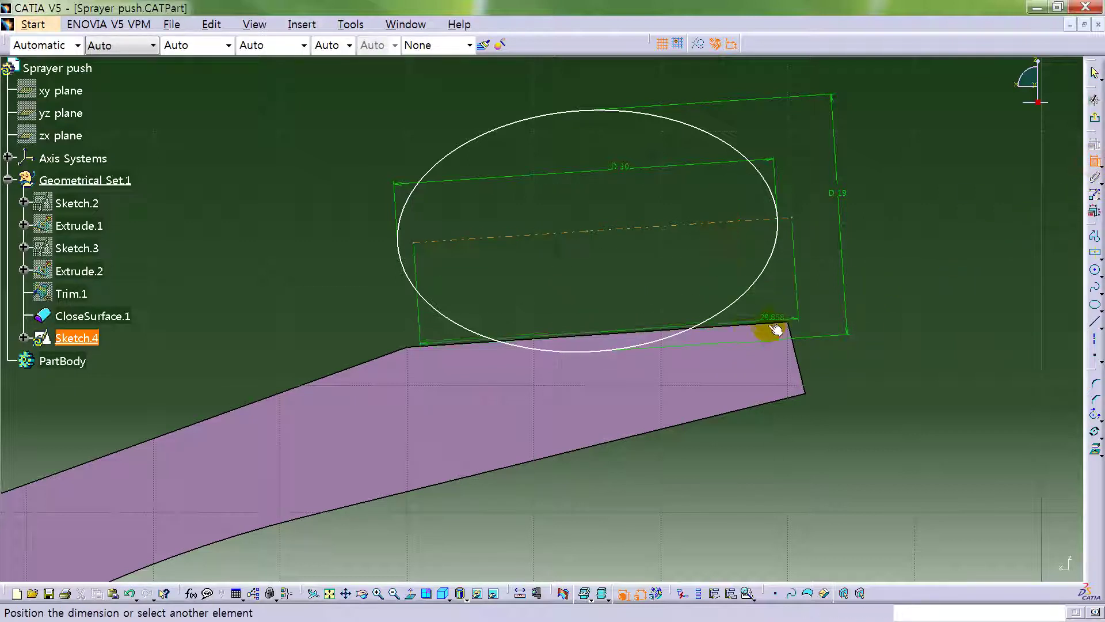
click(744, 323)
right_click(794, 296)
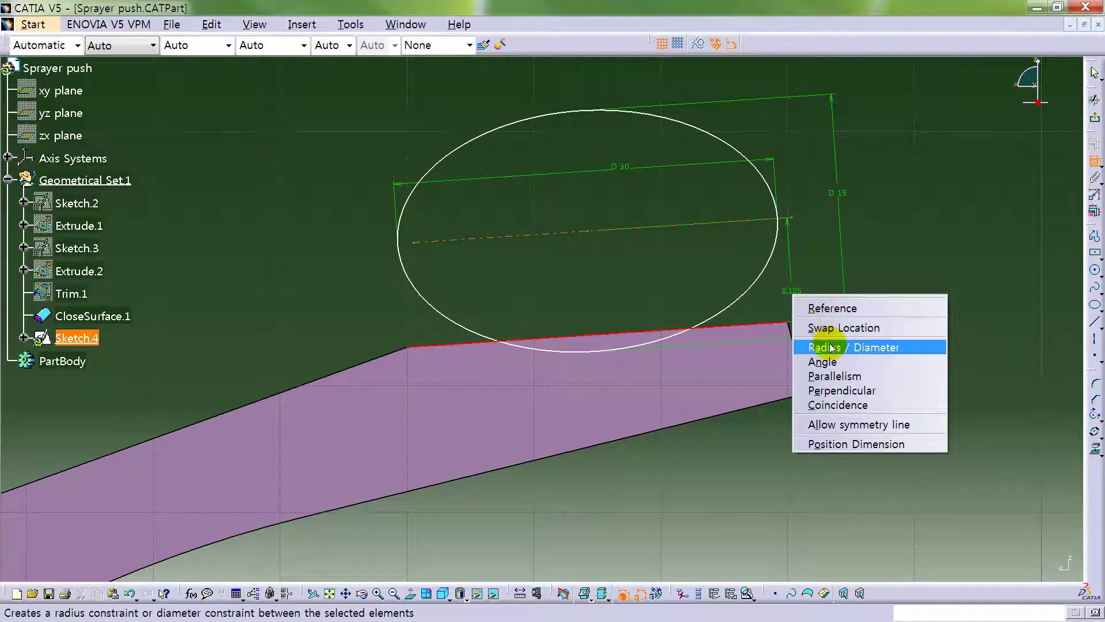
click(807, 254)
click(816, 259)
double_click(816, 259)
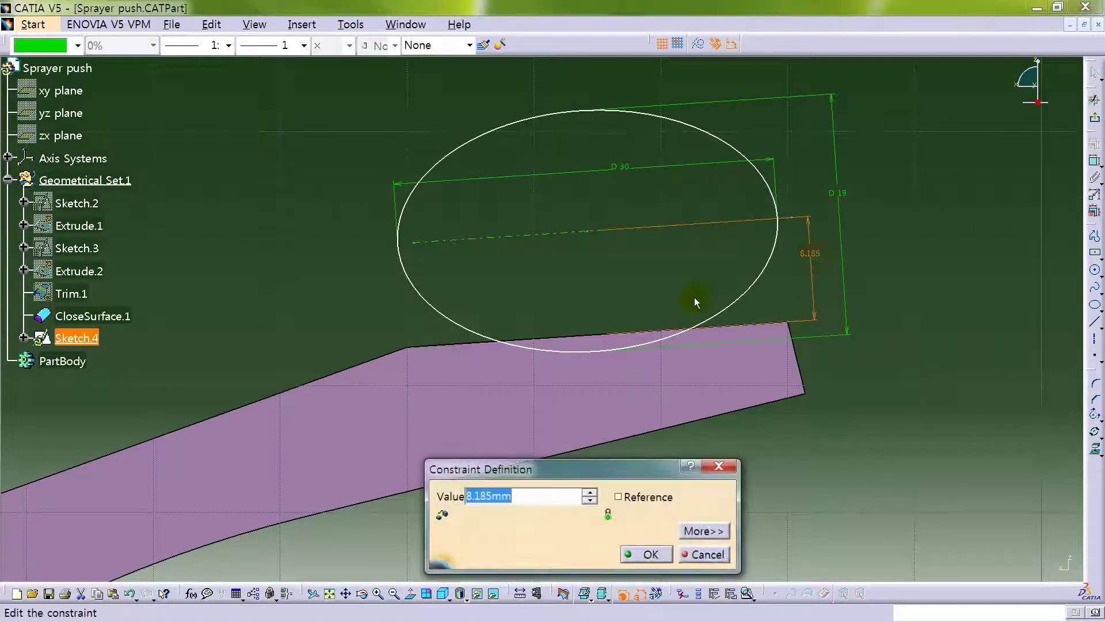
key(Return)
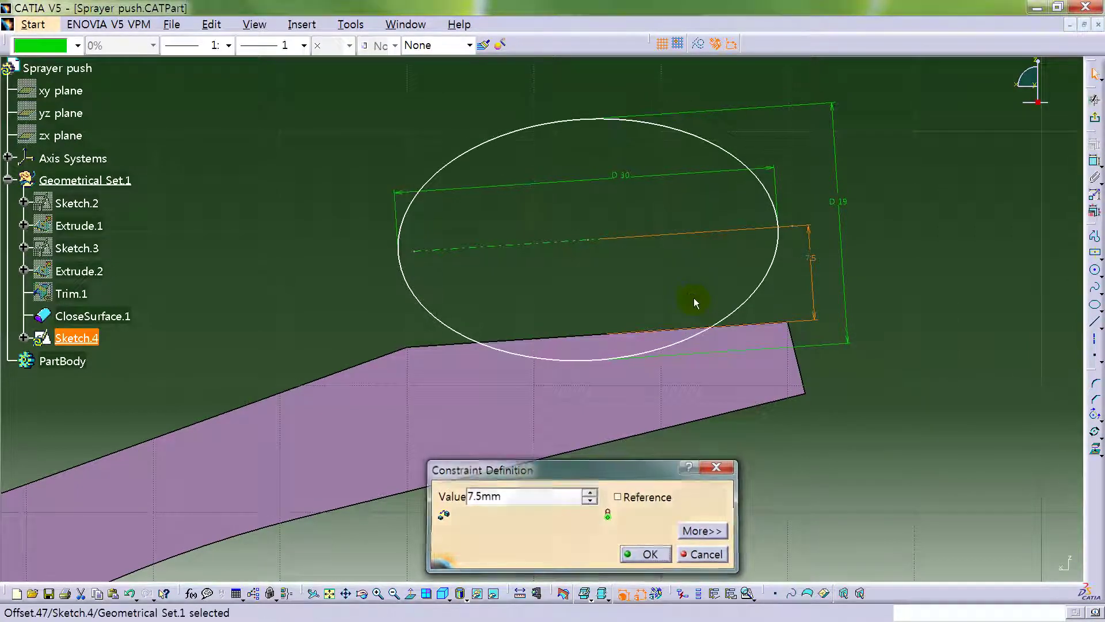
click(912, 314)
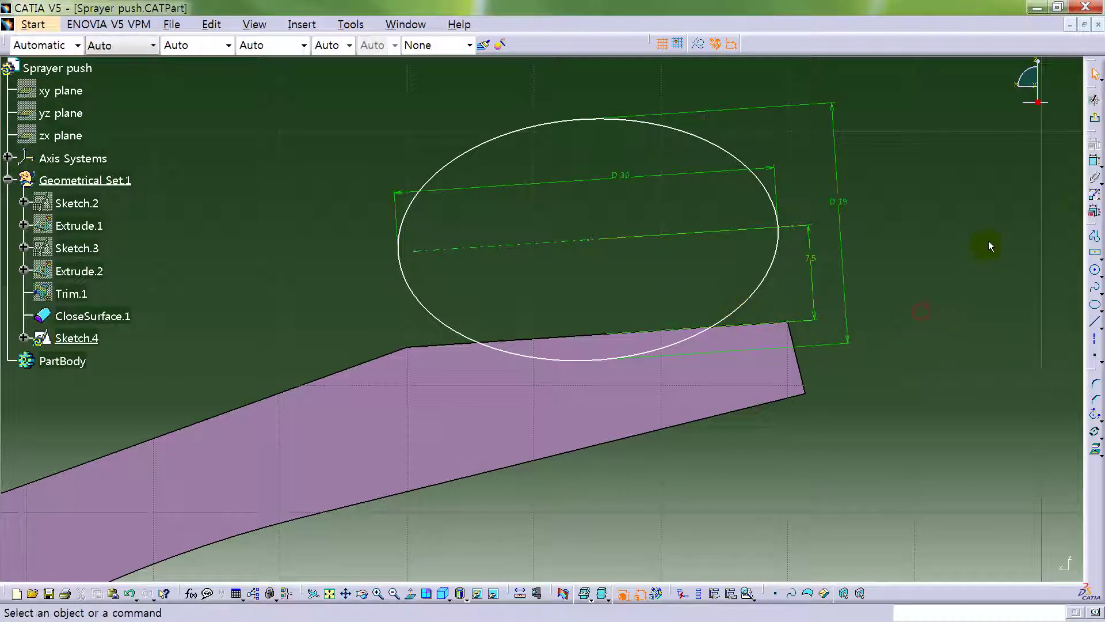
Dimension the distance from the ellipse's center to the volume's short end edge and set it to 12 mm.
click(1094, 163)
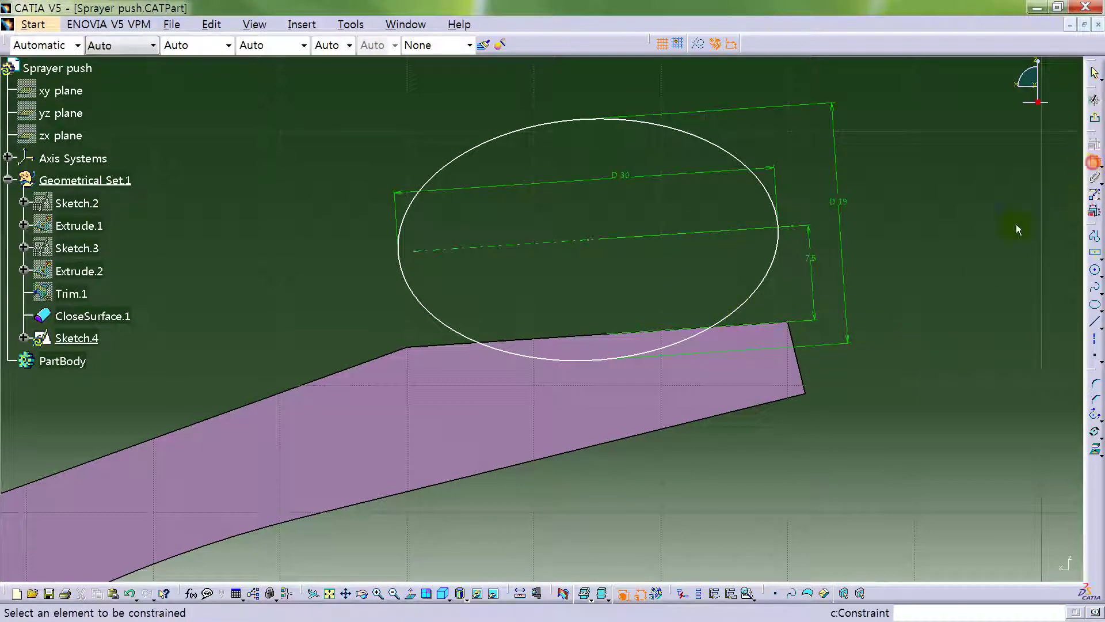
click(793, 340)
click(588, 240)
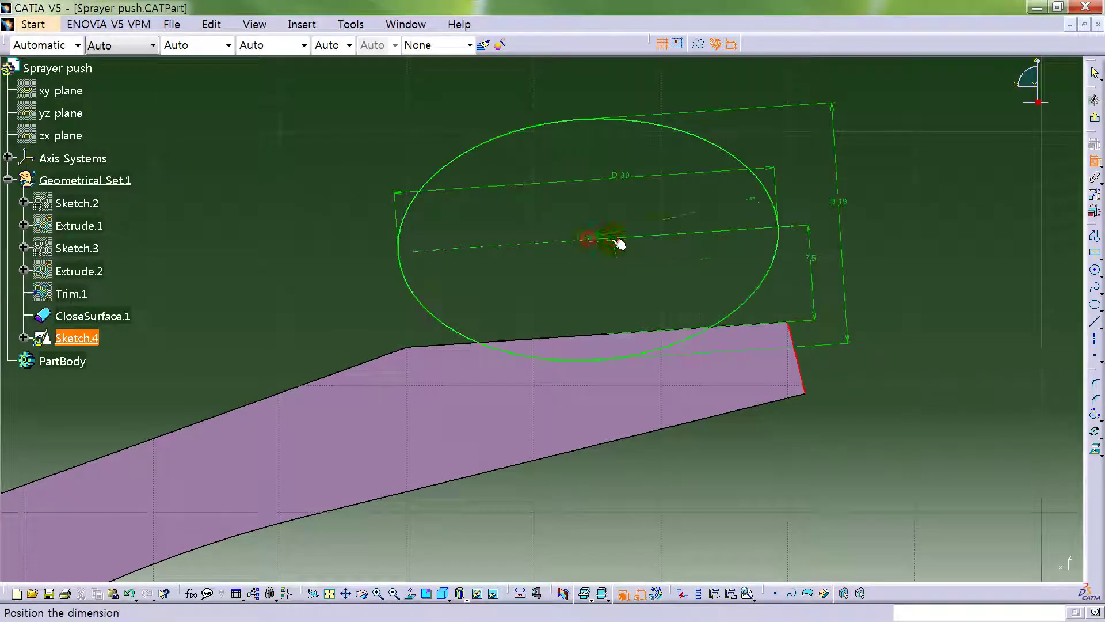
click(616, 93)
double_click(617, 92)
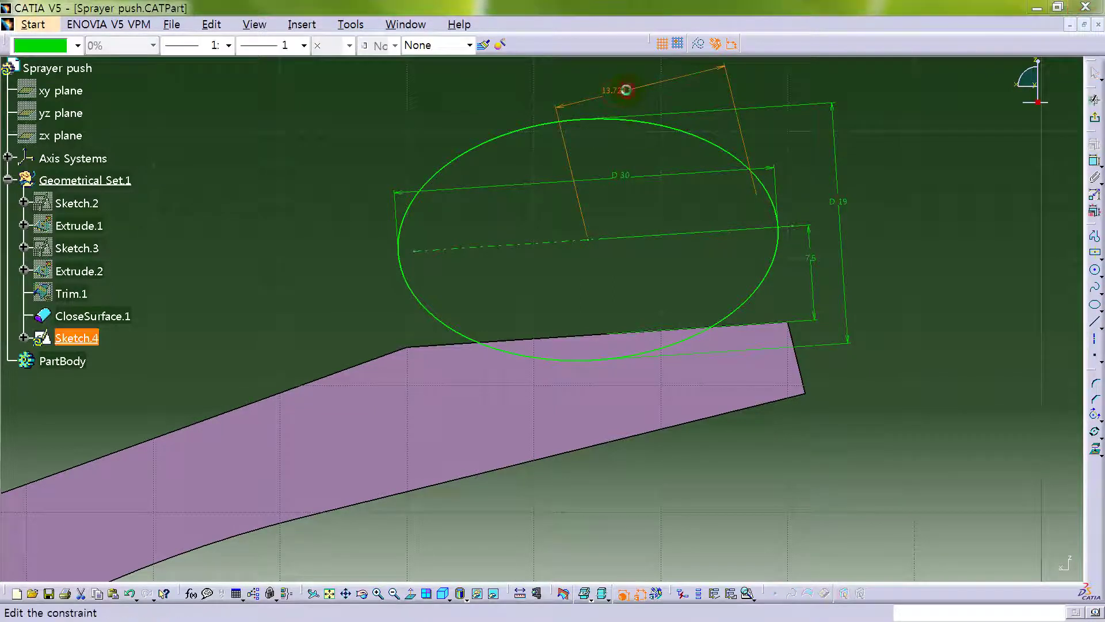
text(12mm)
key(Return)
Reposition the 30 mm dimension above the ellipse and extend the axis line slightly past the ellipse's end.
mouse_move(574, 317)
middle_down()
mouse_move(596, 324)
mouse_move(609, 299)
middle_up()
drag(648, 210, 623, 87)
ctrl+click(706, 182)
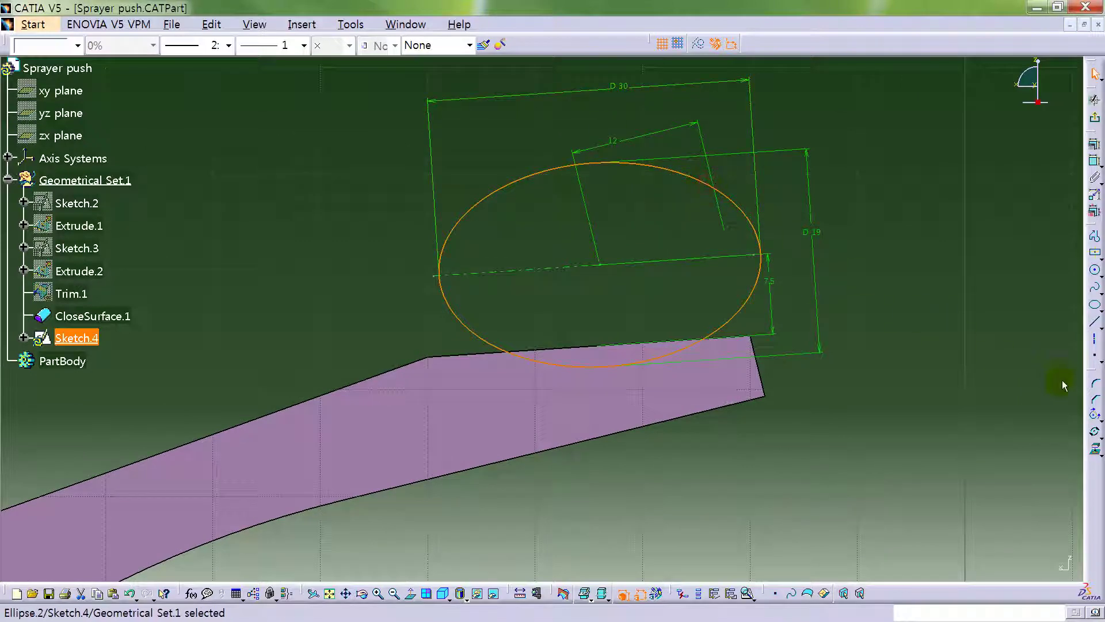
click(1097, 430)
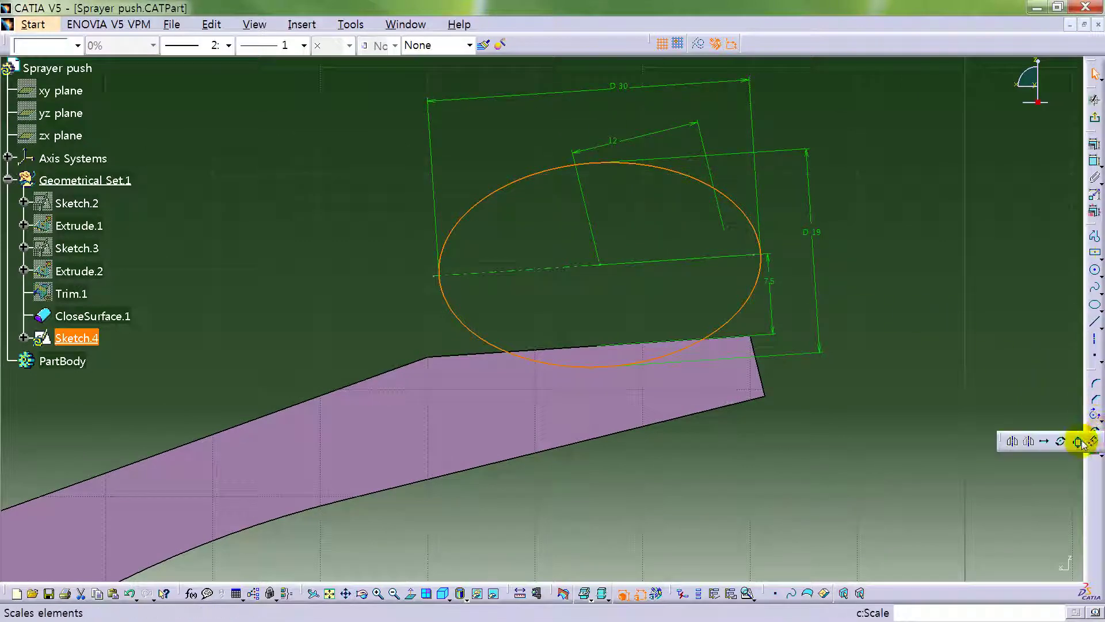
click(1024, 392)
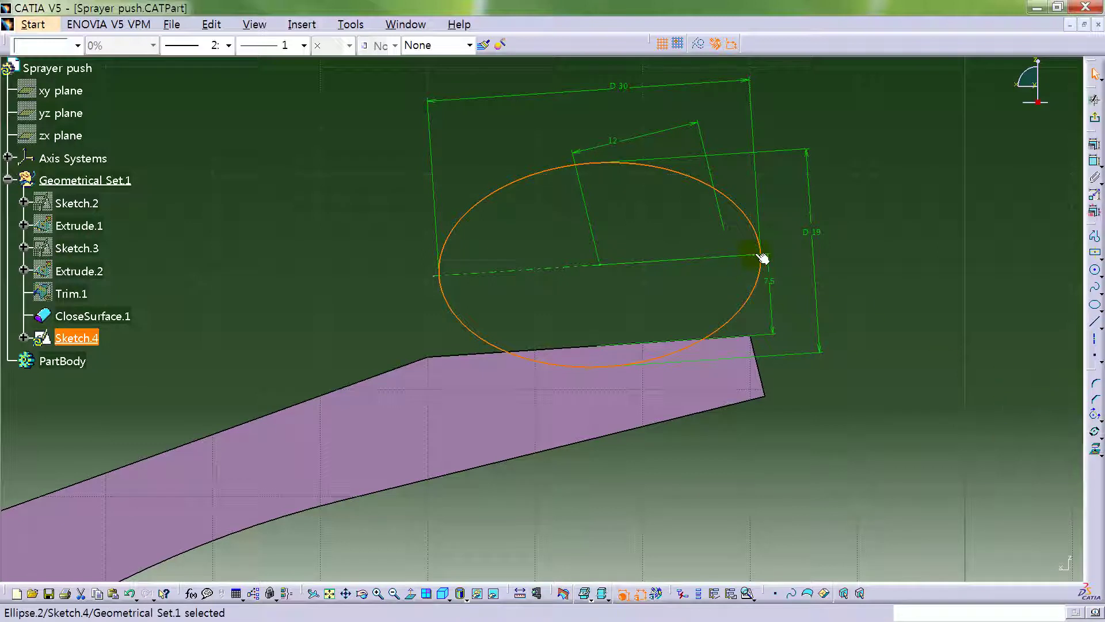
click(762, 257)
click(986, 323)
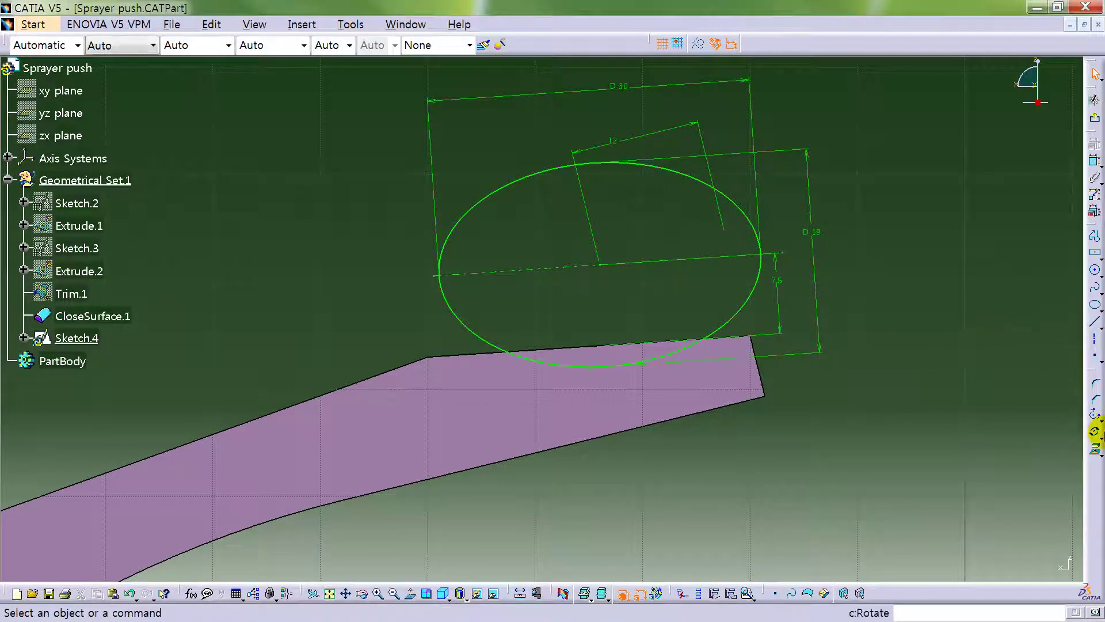
Quick-trim away the ellipse half above the axis line and exit the sketch.
click(1097, 431)
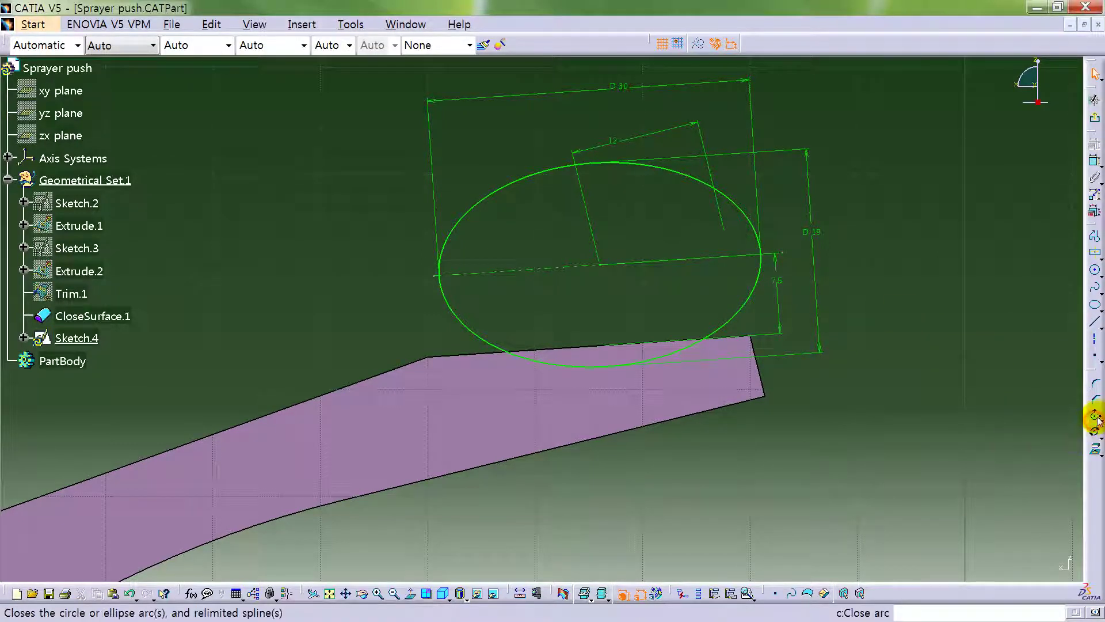
click(1101, 417)
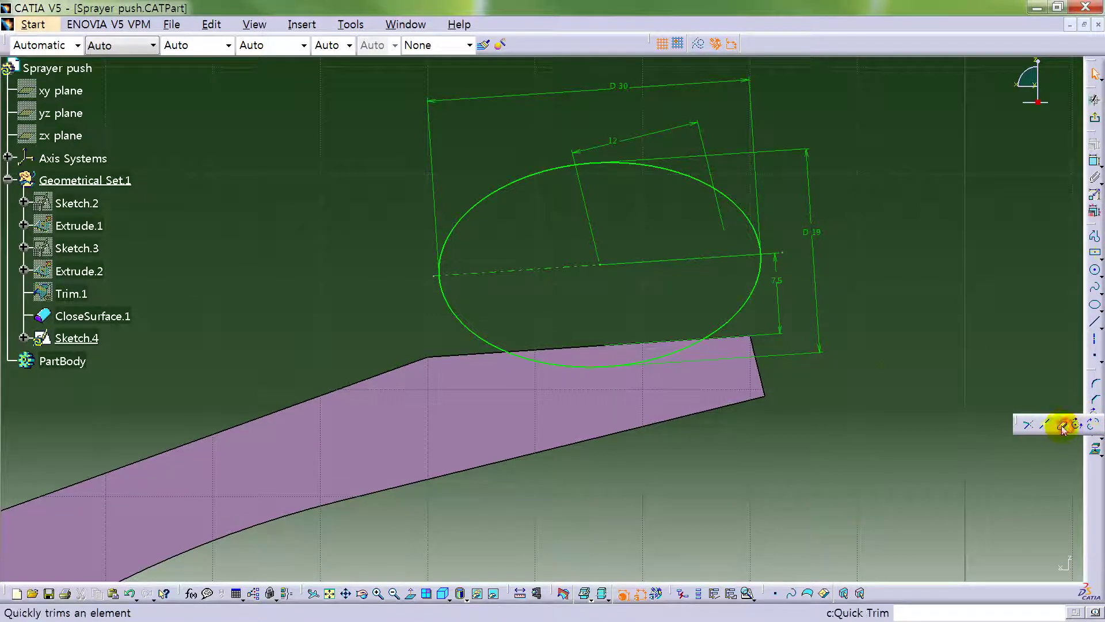
click(1050, 425)
click(710, 189)
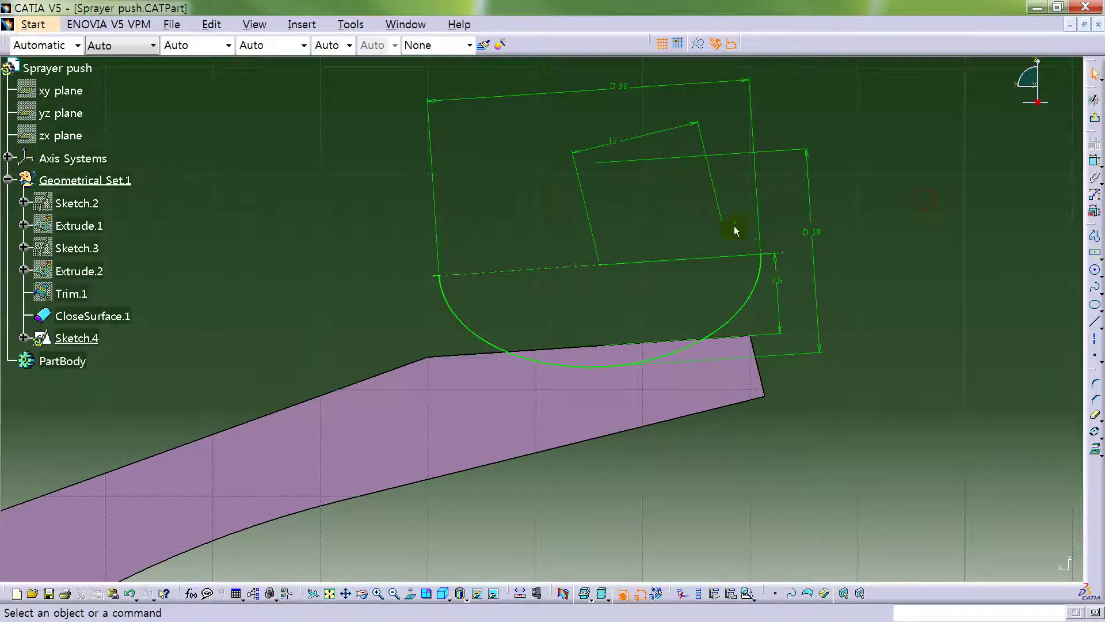
click(1095, 101)
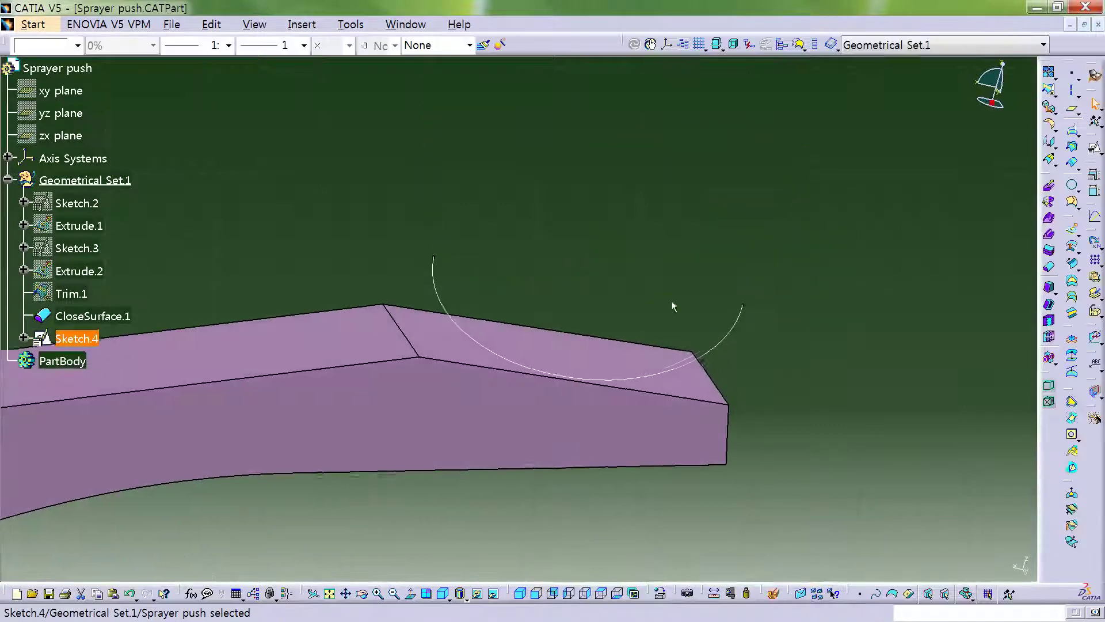
Revolve the half-ellipse sketch into a volume about its sketch axis, with 90 degrees for both Angle 1 and Angle 2.
click(1048, 201)
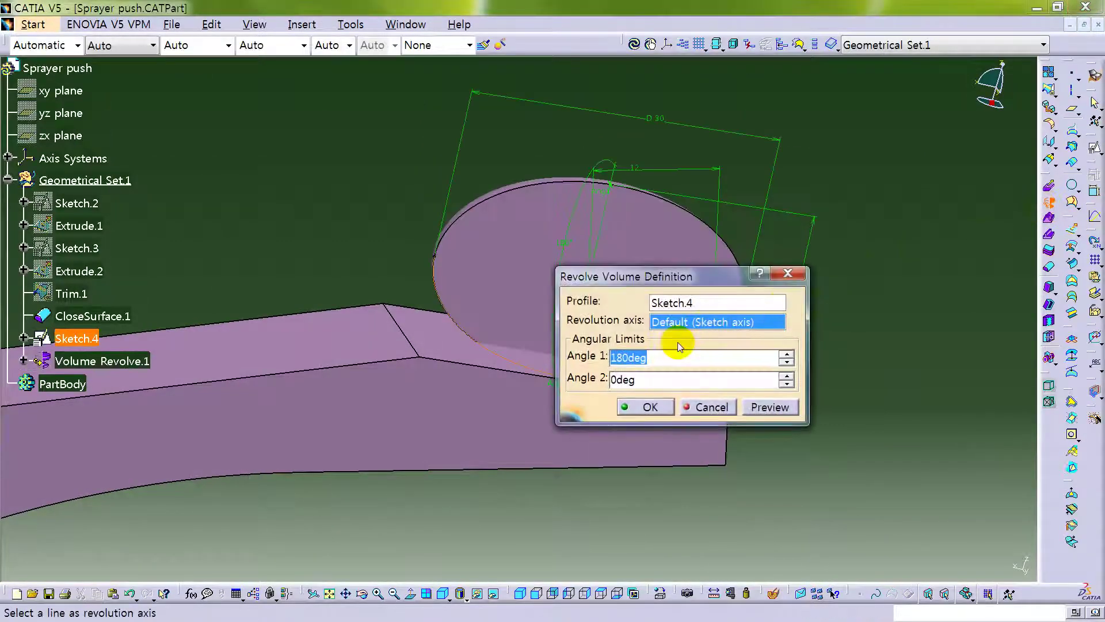
text(90)
click(677, 377)
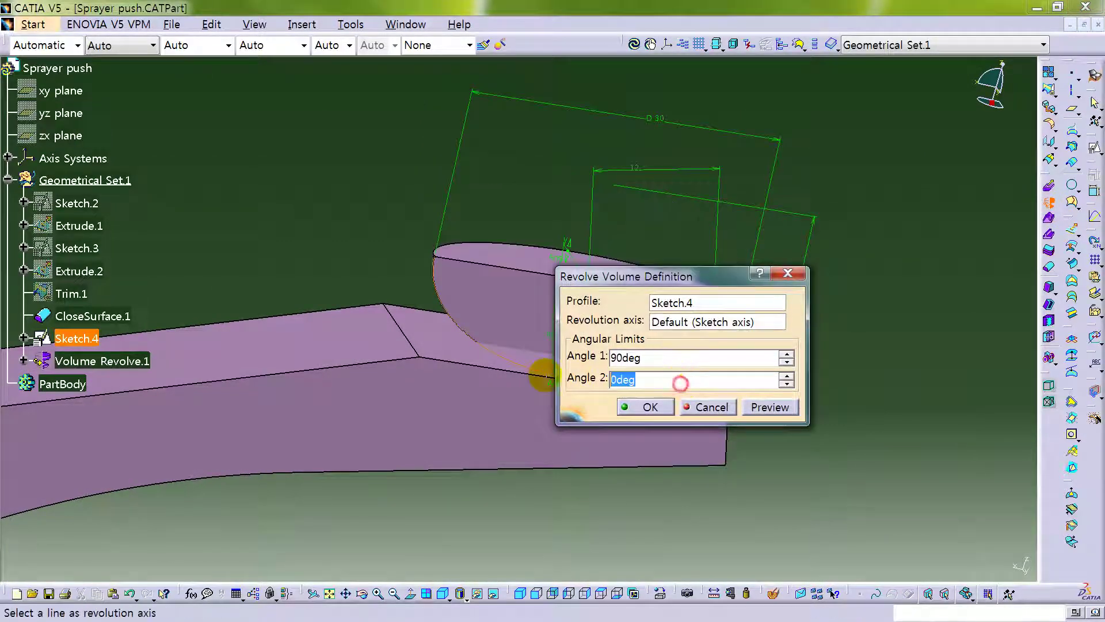
text(90)
click(644, 406)
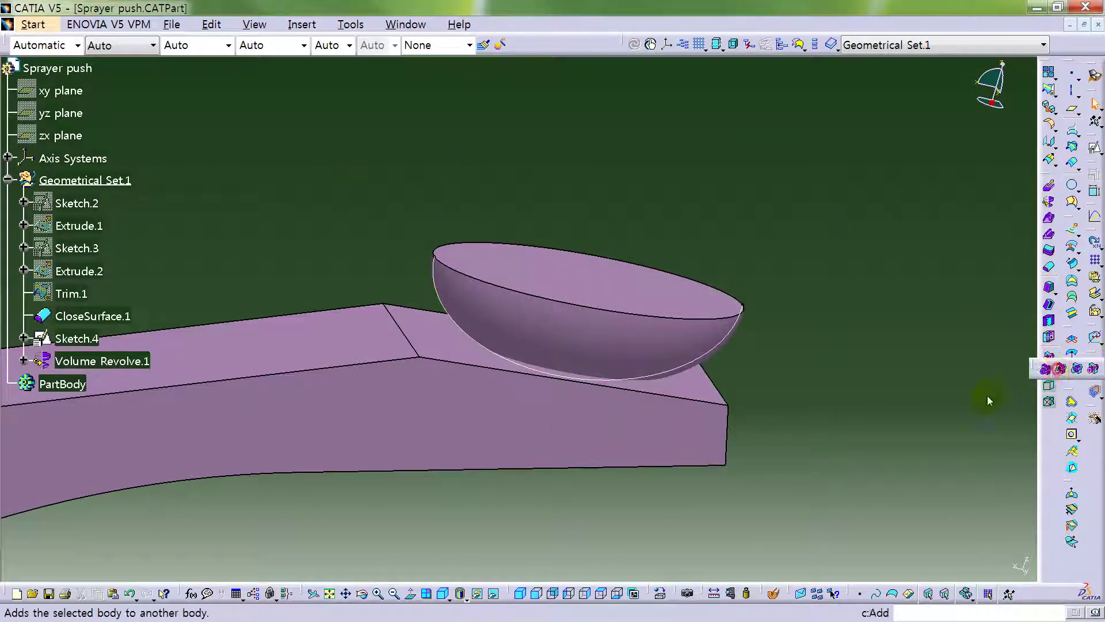
Remove the revolved volume from the closed lever volume to cut the finger recess, and hide the half-ellipse sketch.
click(1052, 363)
click(480, 397)
click(527, 323)
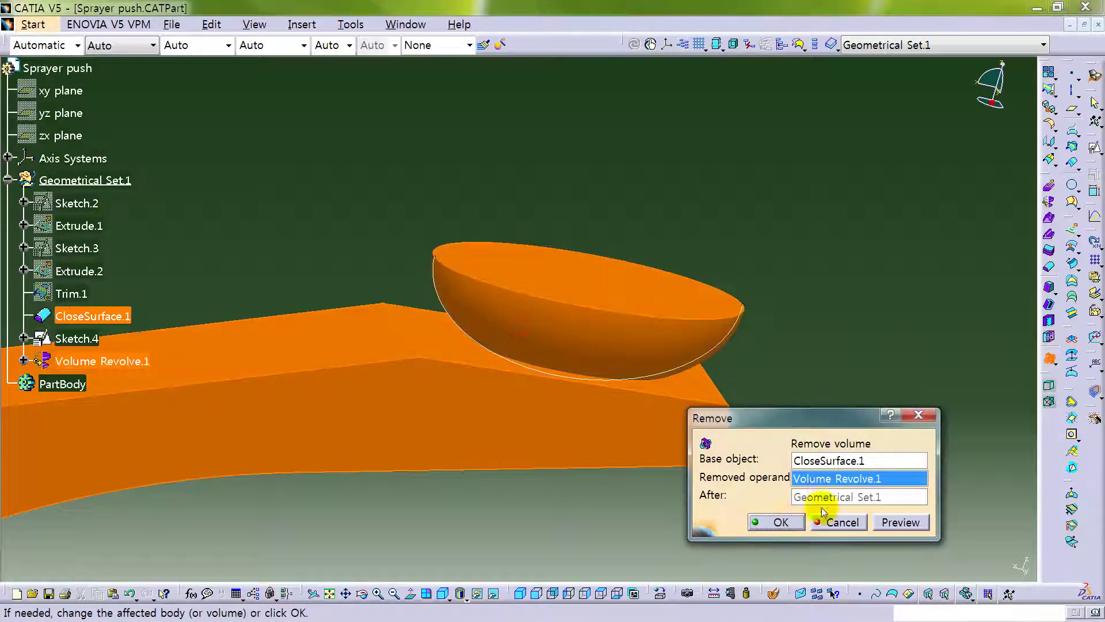
click(781, 522)
right_click(733, 331)
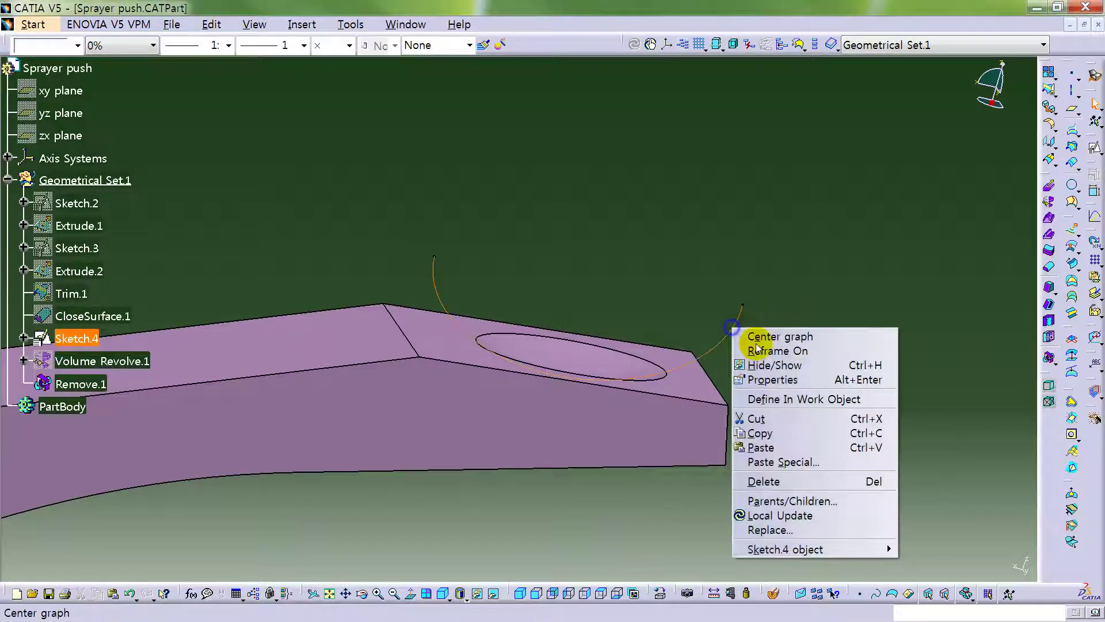
click(773, 368)
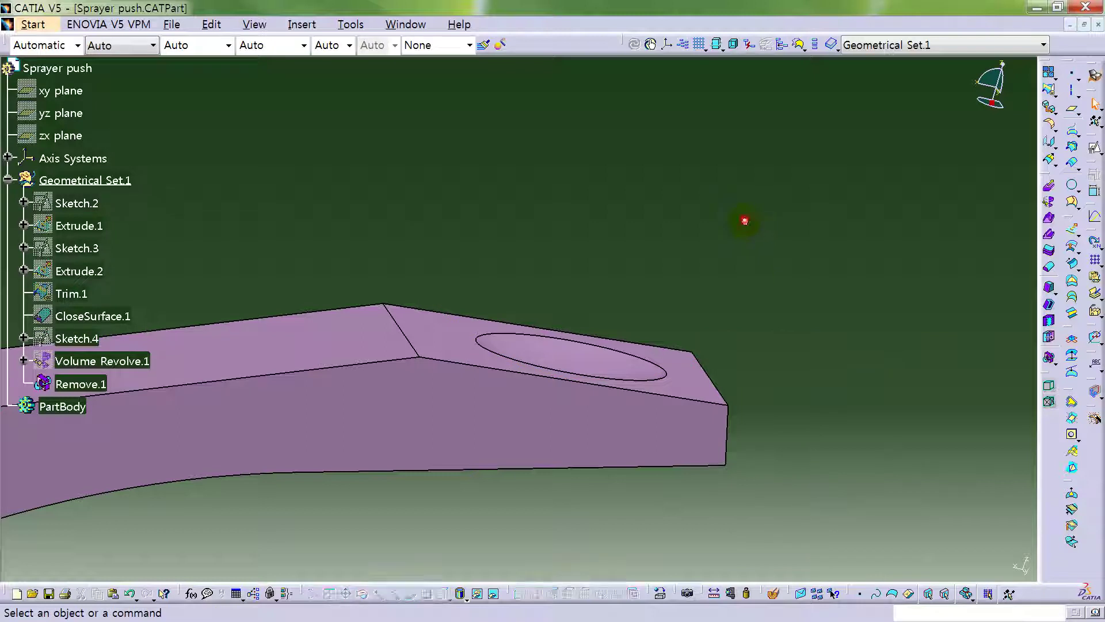
Apply a 5 mm edge fillet to the transverse bend edge on the lever's upper side.
middle_drag(517, 389, 627, 390)
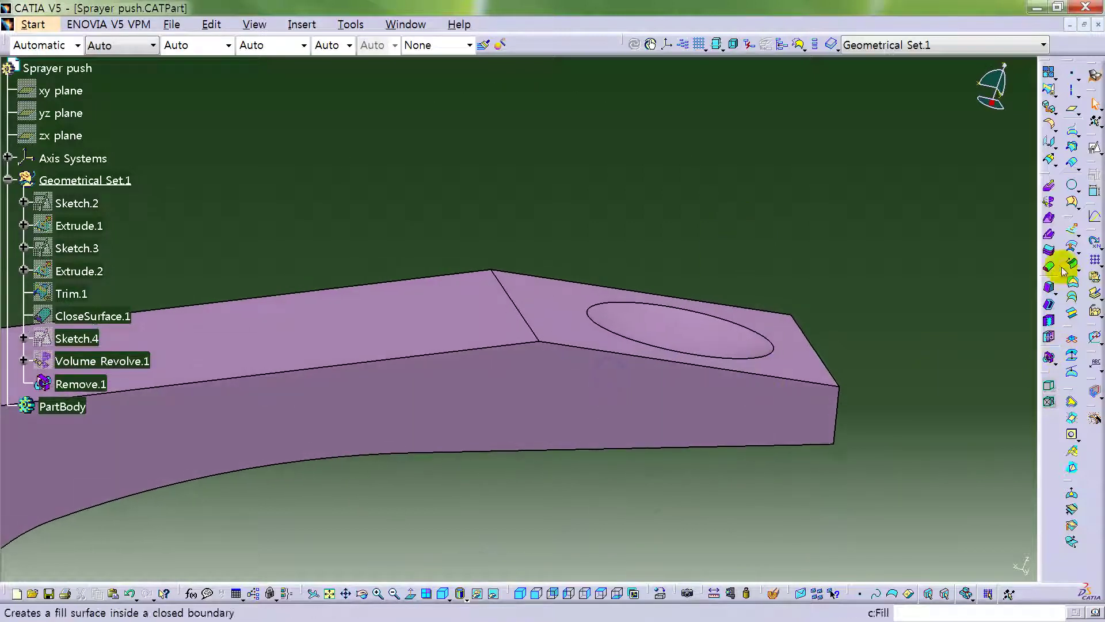
click(1051, 126)
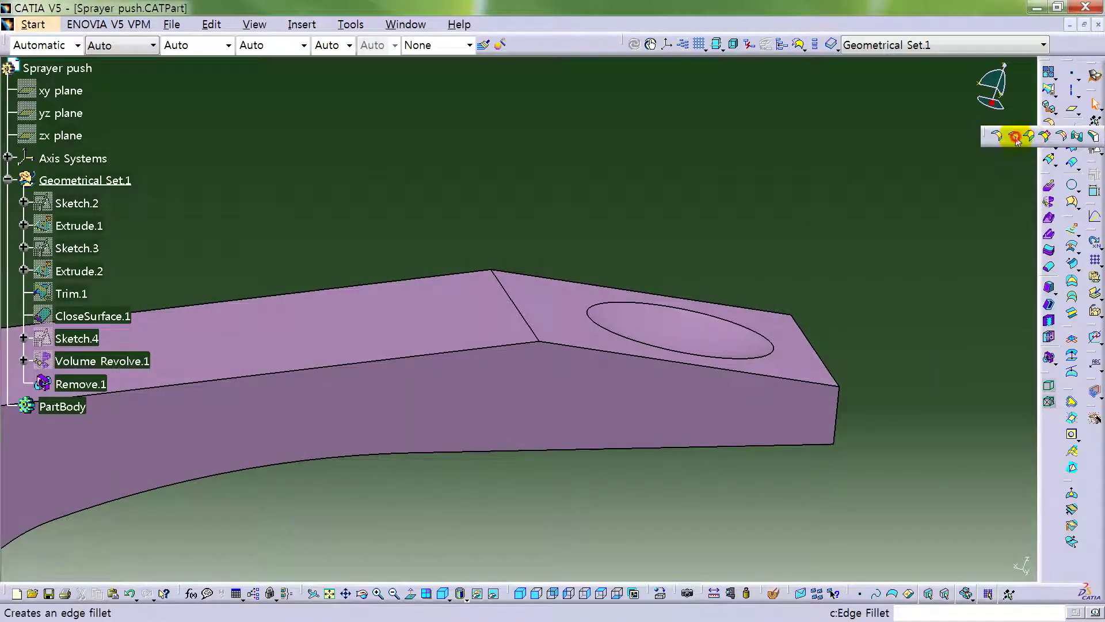
click(1014, 137)
click(518, 309)
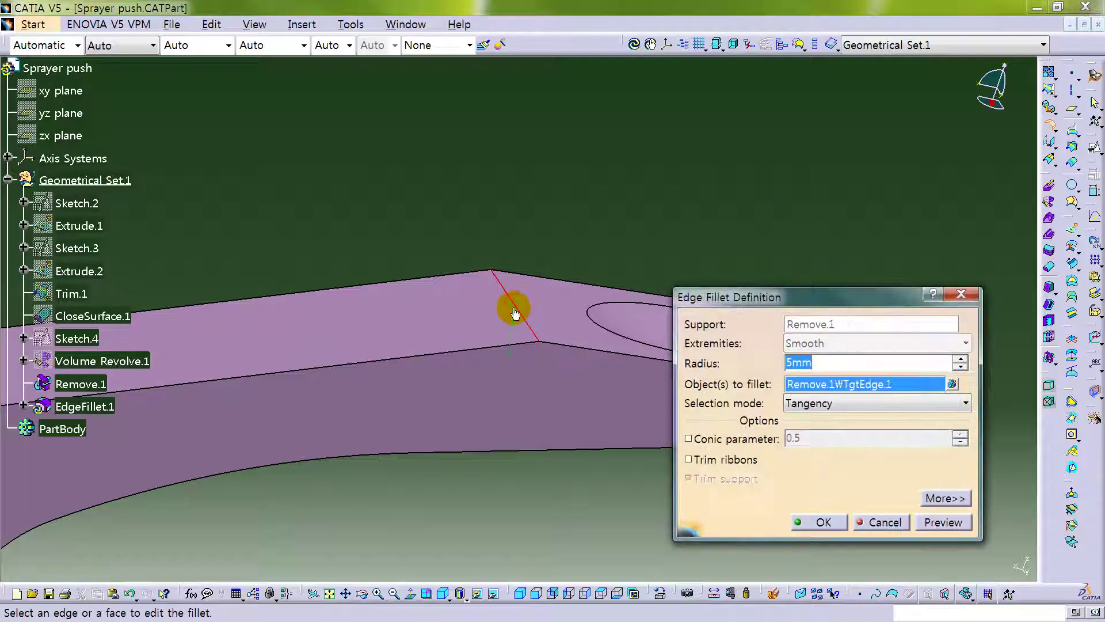
key(Return)
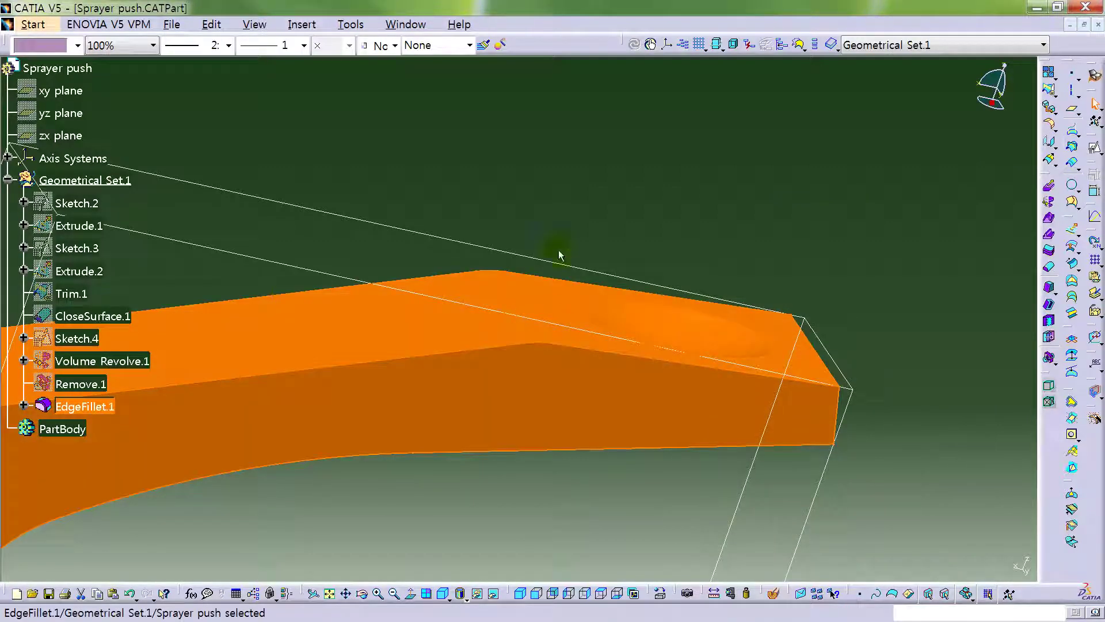
click(561, 143)
middle_drag(561, 142, 565, 263)
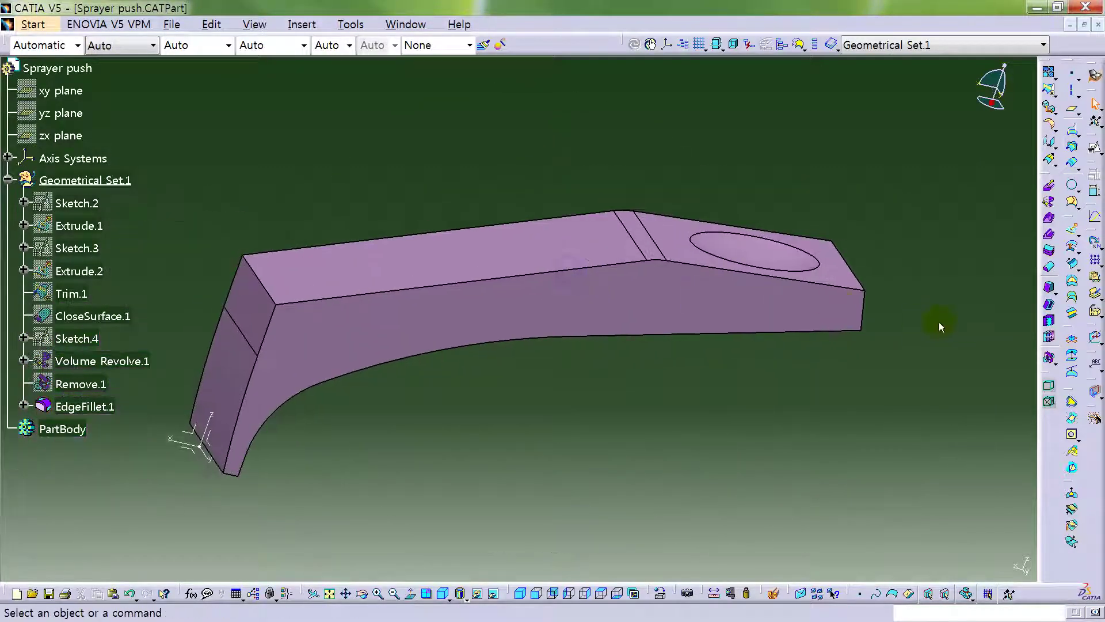
Apply a 2 mm edge fillet to the upper face's long side edges and the edges around both lever ends.
click(1048, 123)
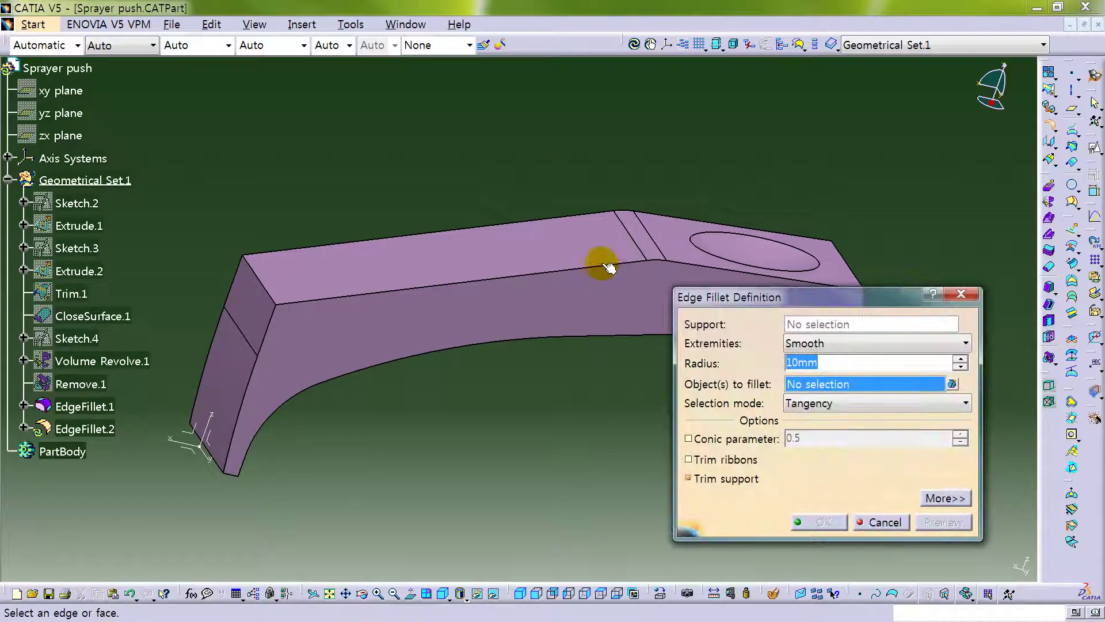
click(612, 267)
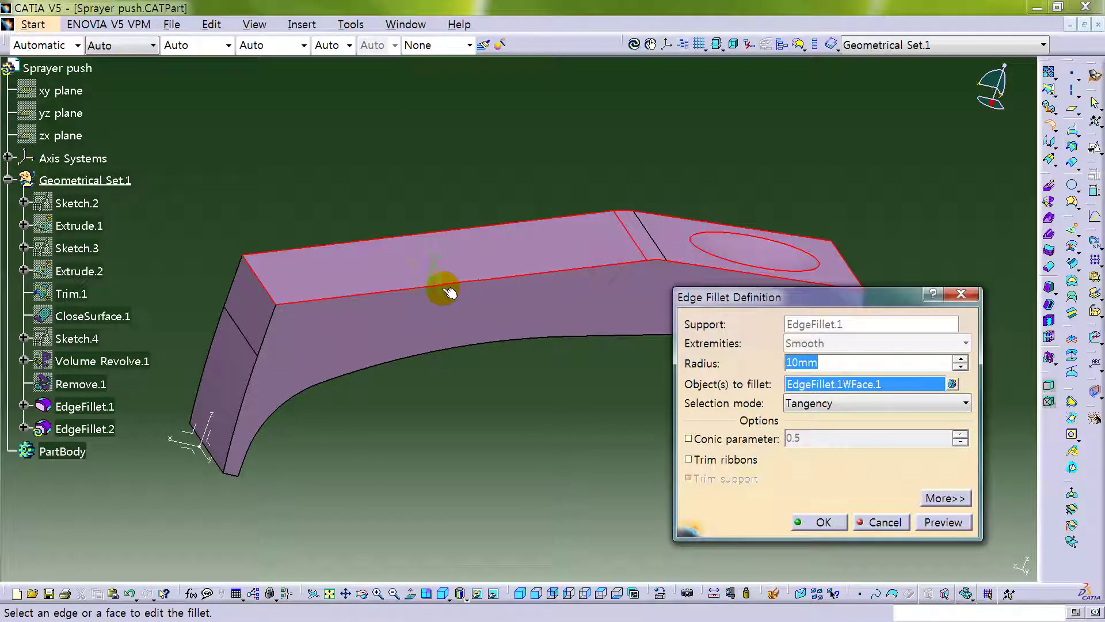
click(519, 268)
click(519, 277)
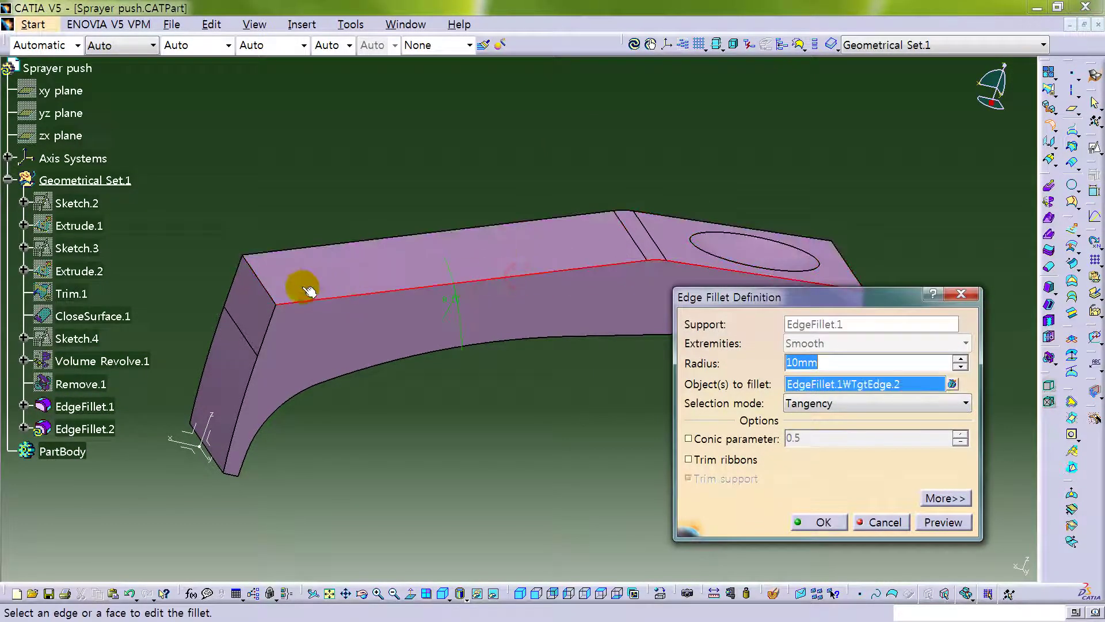
click(269, 287)
click(287, 252)
click(237, 274)
click(278, 329)
middle_drag(610, 209, 479, 255)
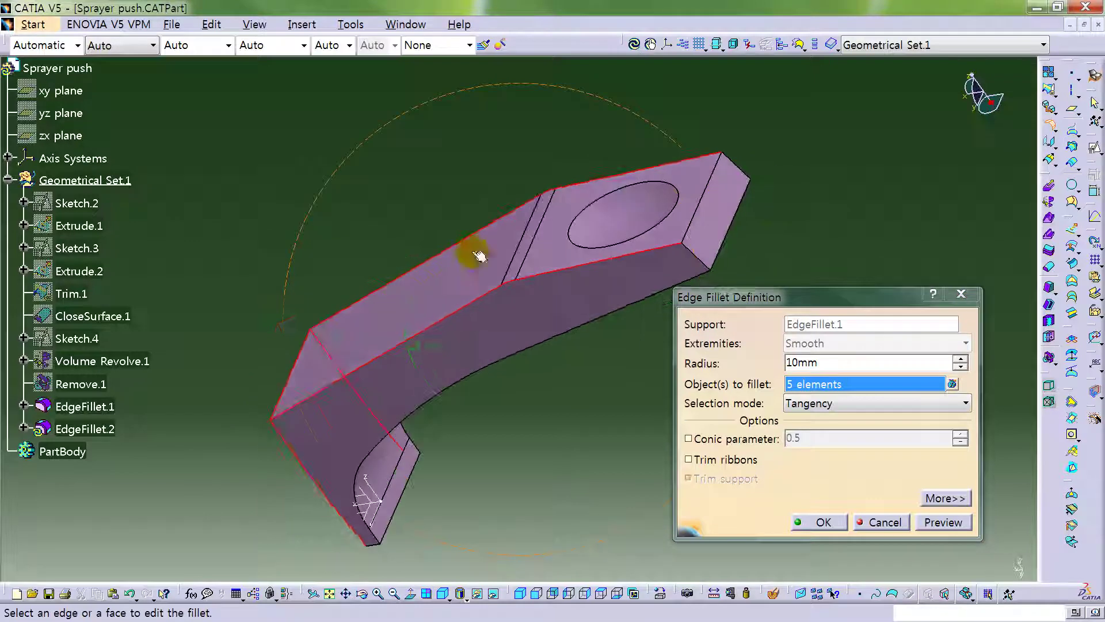
click(711, 174)
click(746, 173)
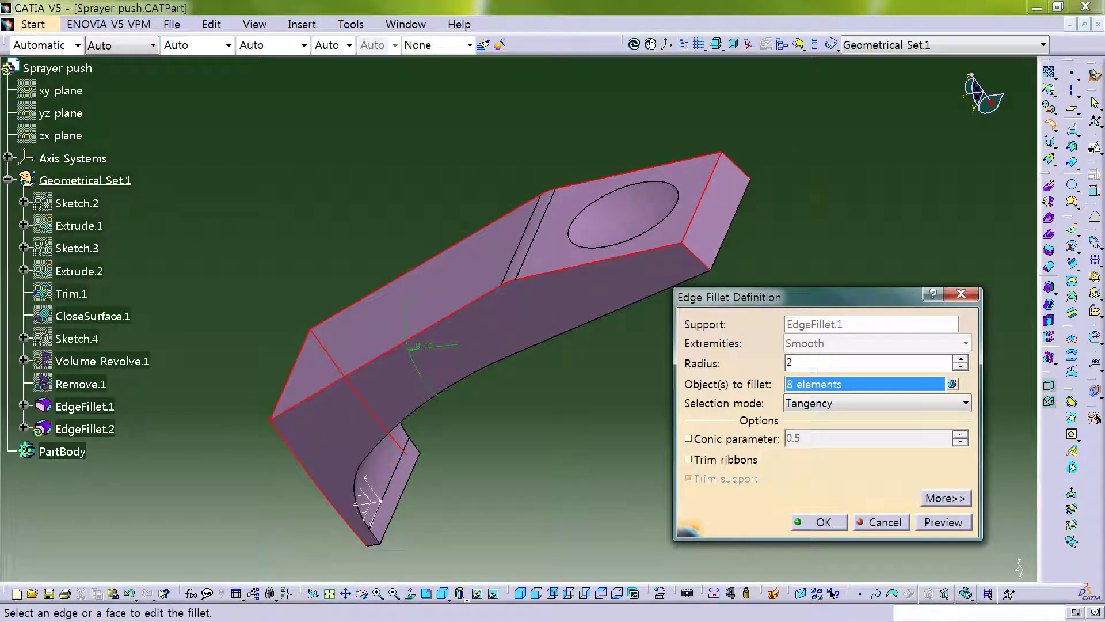
click(818, 522)
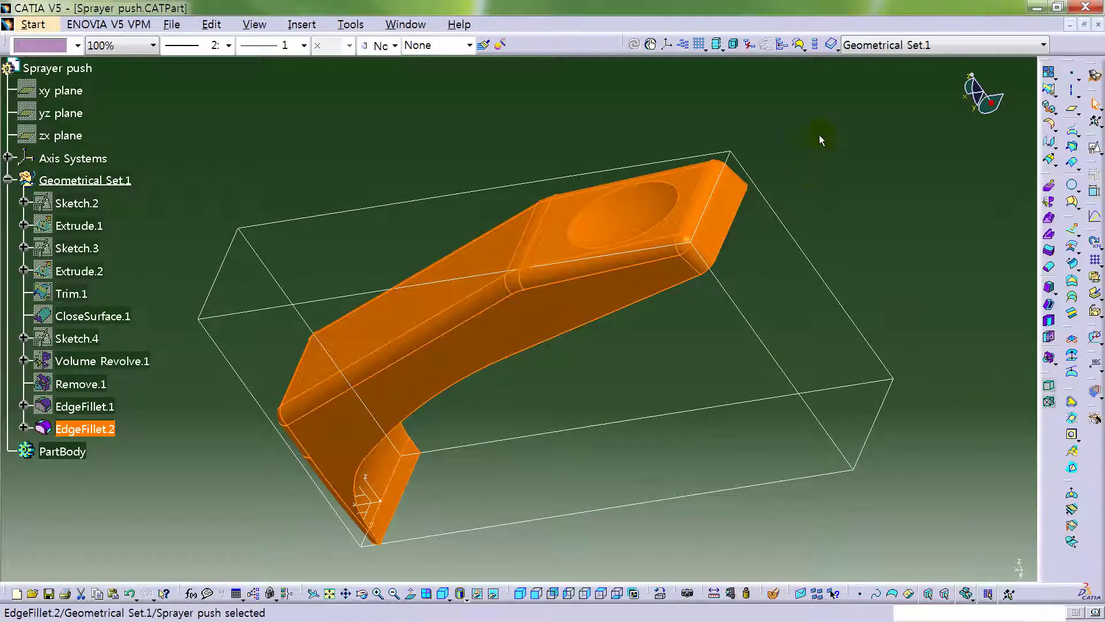
click(813, 144)
Shell the filleted volume with 1 mm inside thickness, removing the continuous underside face.
middle_drag(345, 358, 823, 186)
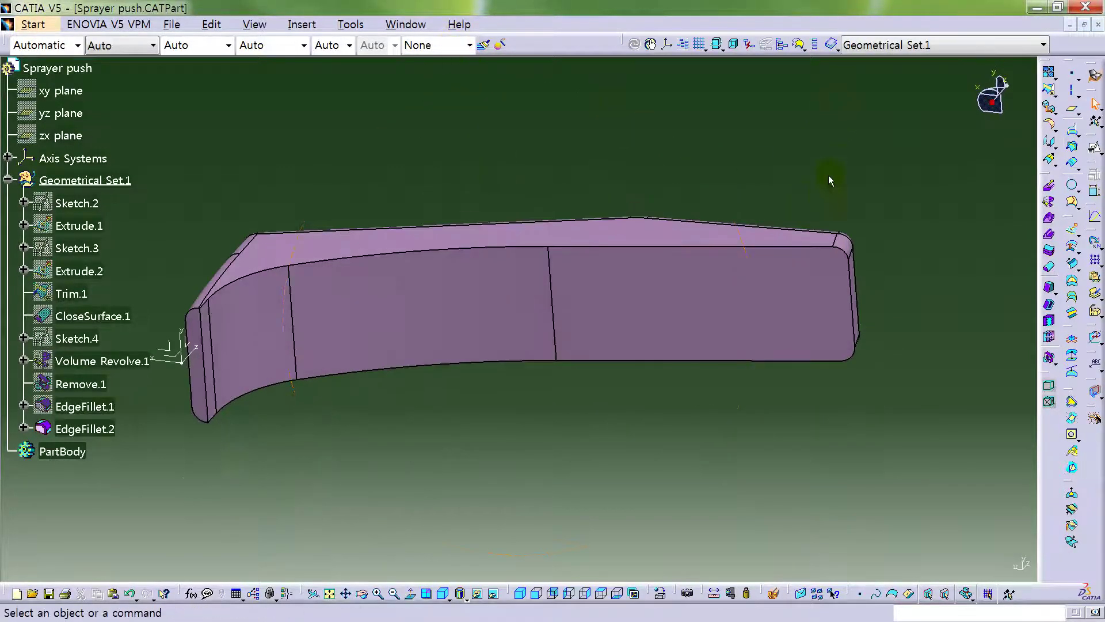
click(1049, 304)
click(702, 301)
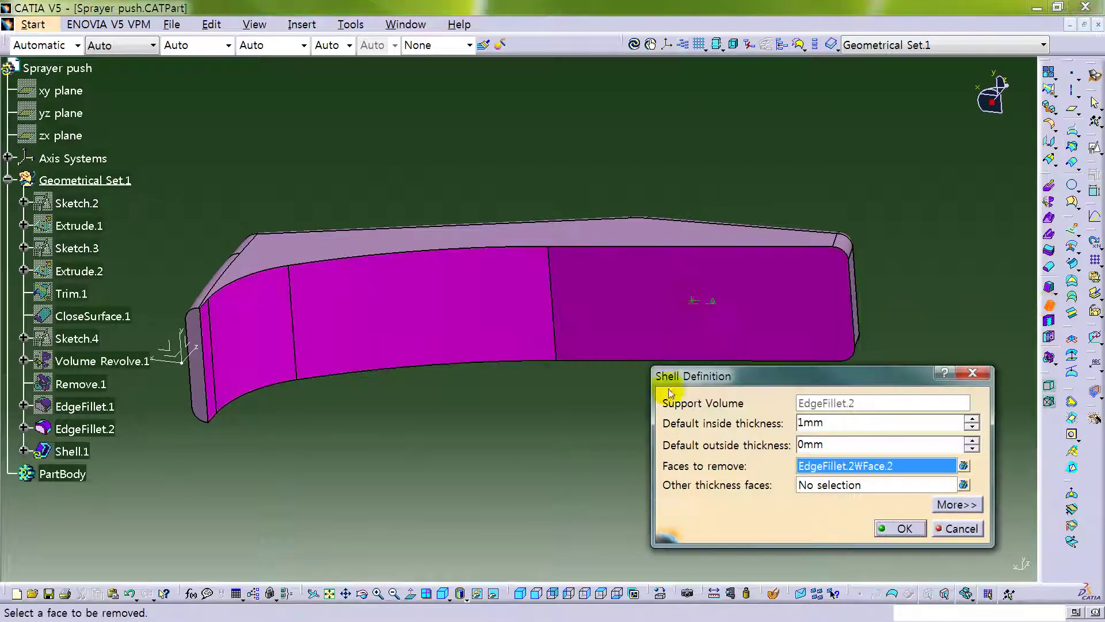
click(908, 527)
Add the finger recess's rim to the 2 mm edge fillet, hiding the shell for the selection and showing it again.
middle_drag(500, 217, 535, 564)
double_click(81, 429)
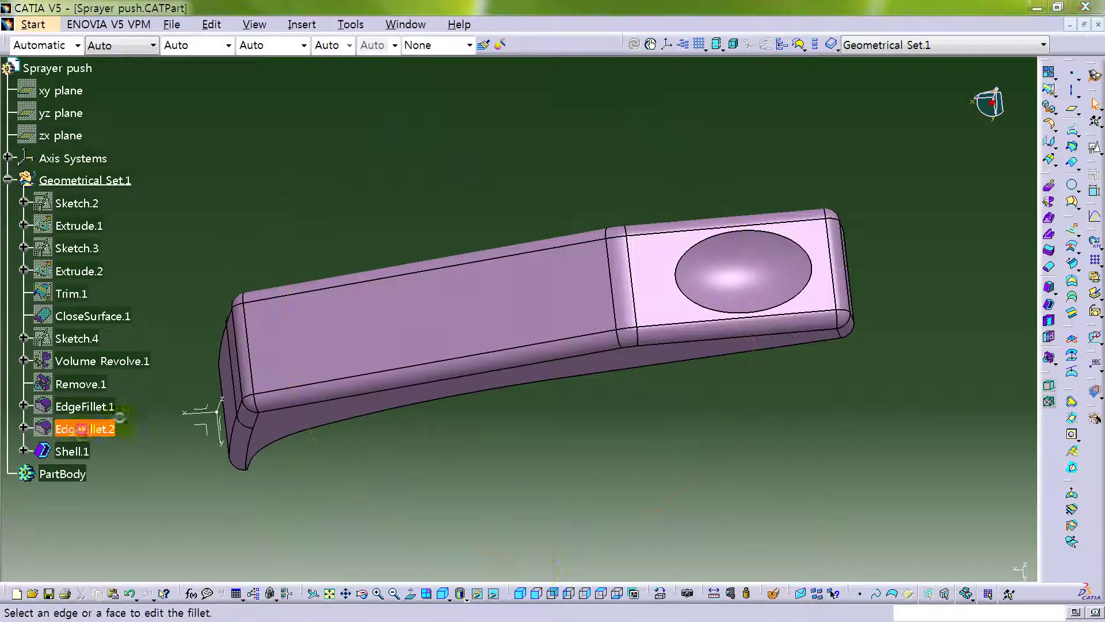
click(791, 241)
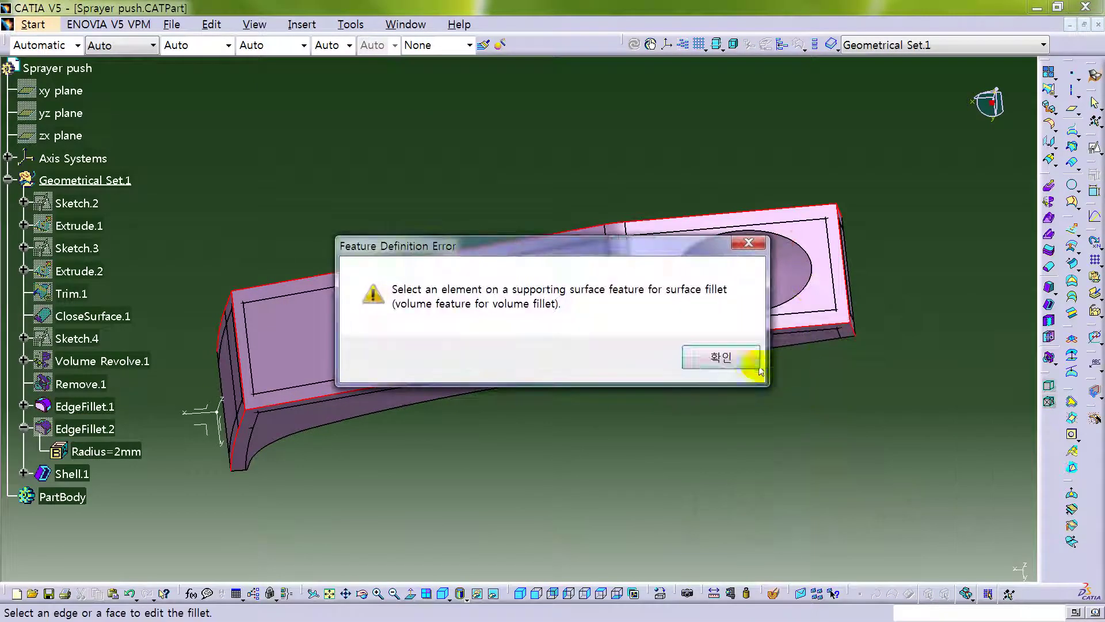
click(714, 362)
right_click(72, 473)
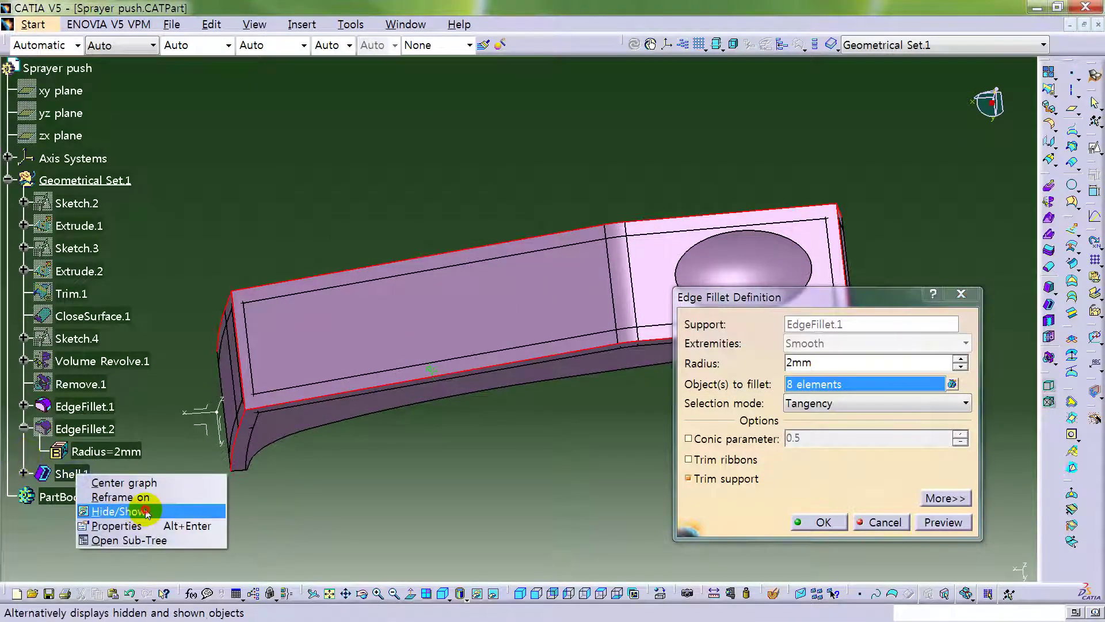
click(115, 510)
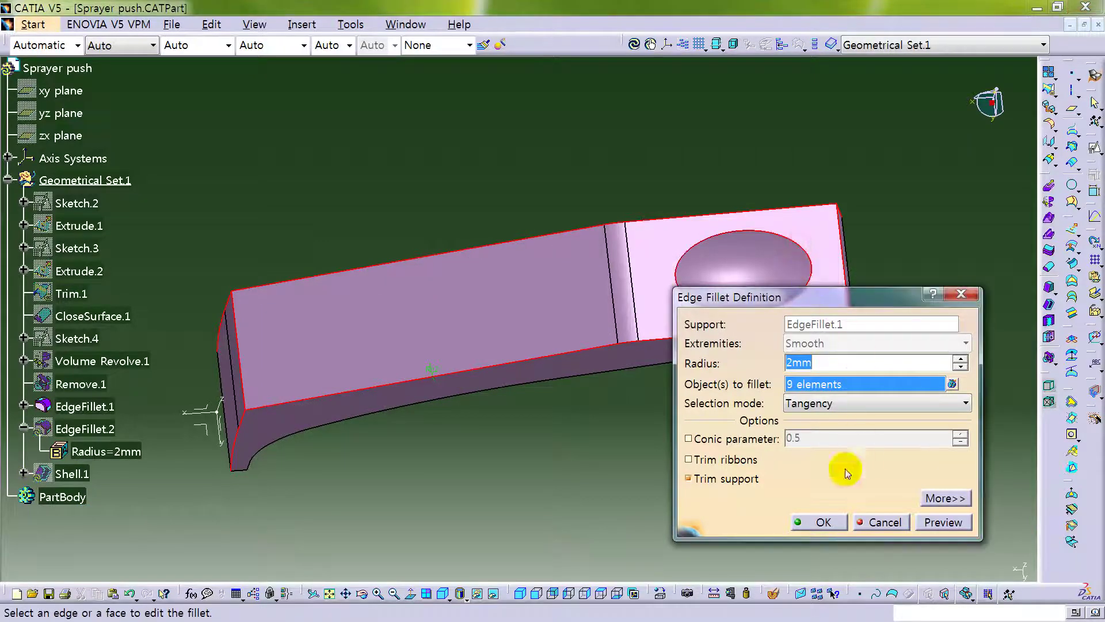
click(823, 521)
right_click(69, 473)
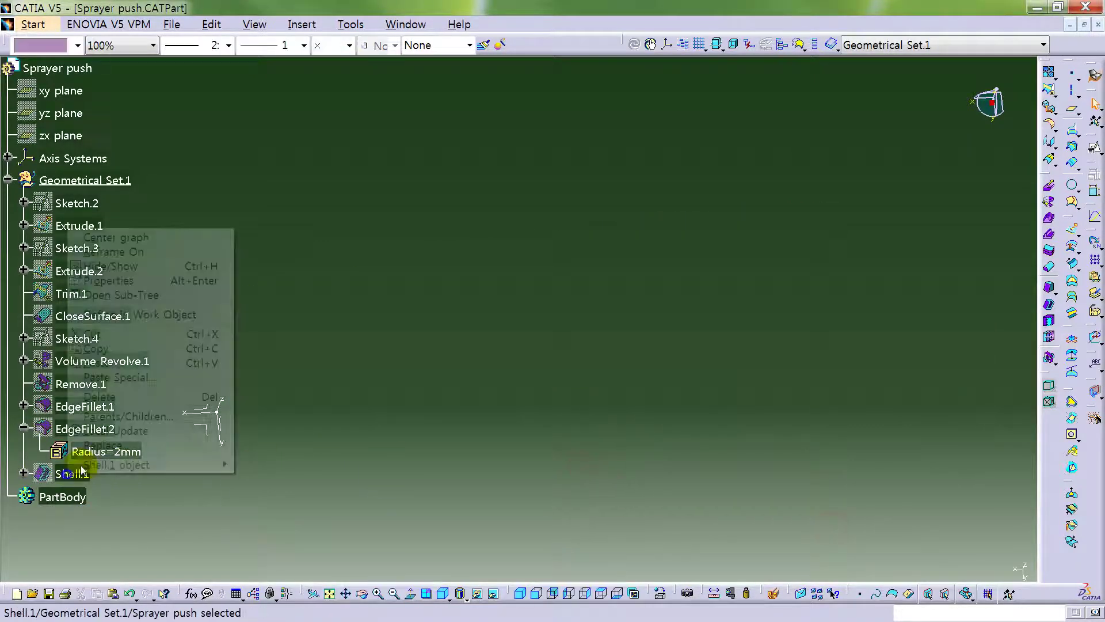
click(122, 268)
Start a positioned sketch on the lever's long flat upper face with Reverse V and Swap enabled.
middle_drag(514, 338, 630, 400)
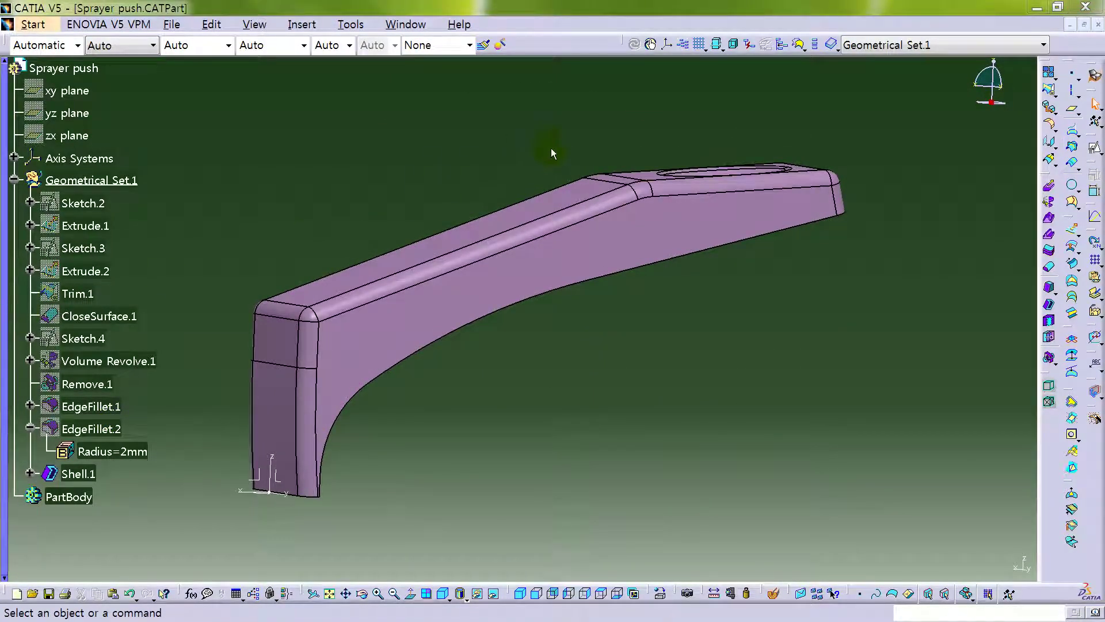
middle_drag(667, 196, 443, 278)
click(443, 278)
click(1094, 147)
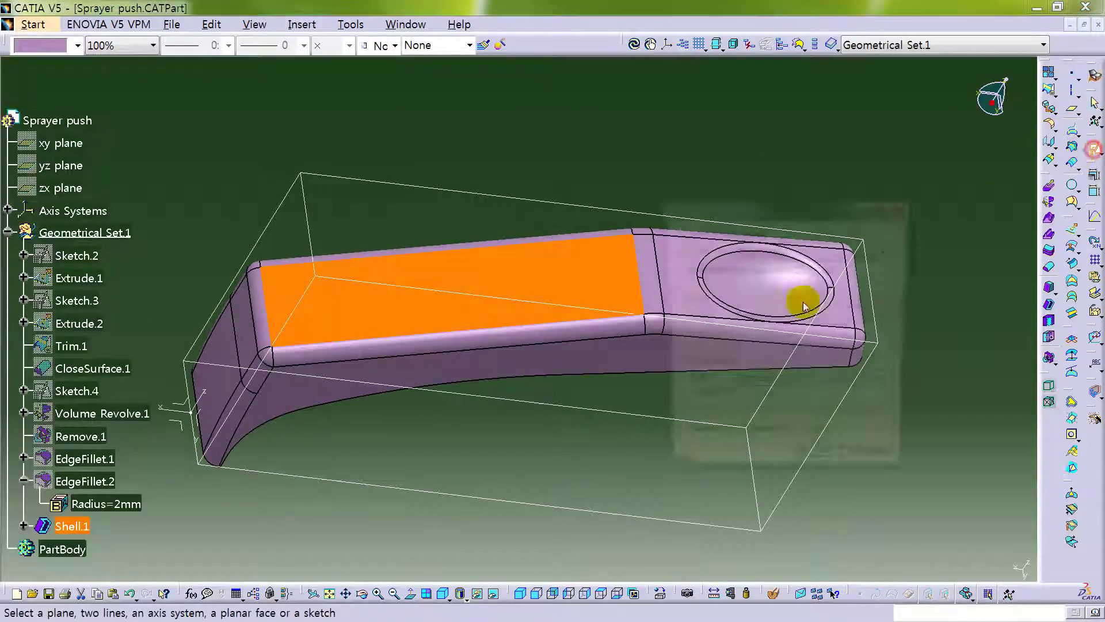
click(798, 443)
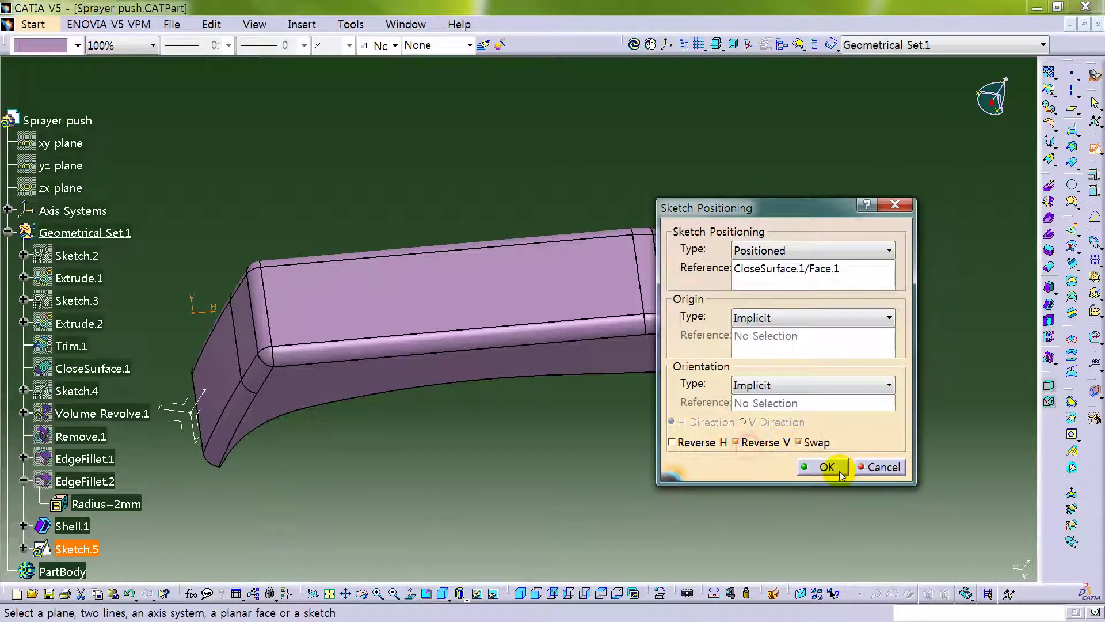
click(817, 466)
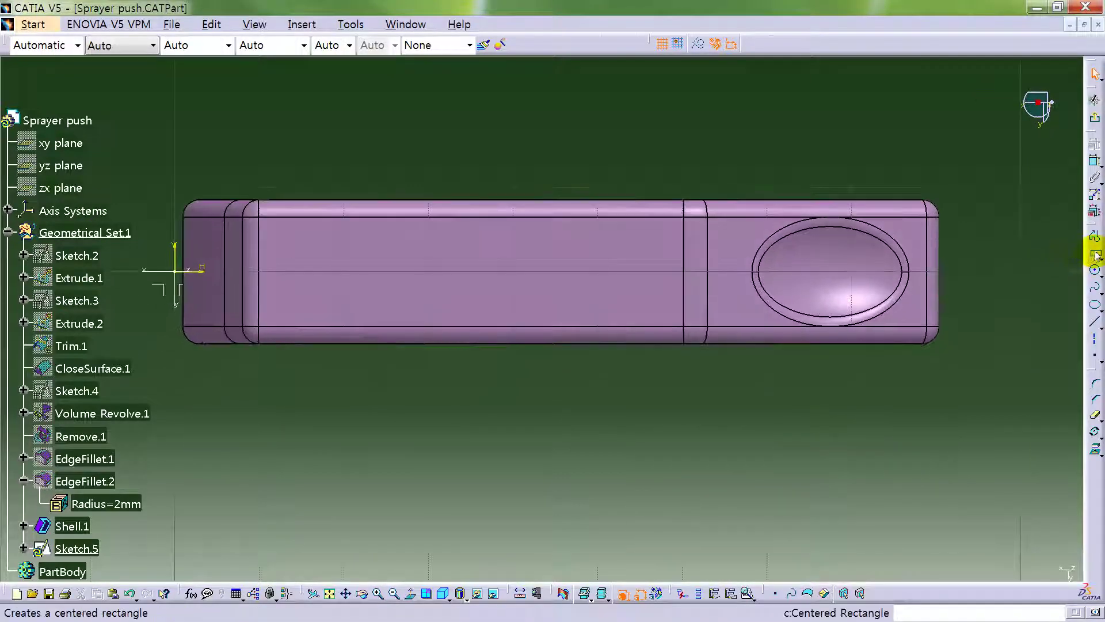
Sketch a centered rectangle on the horizontal axis over the long upper face and set its length to 30 mm.
click(1095, 255)
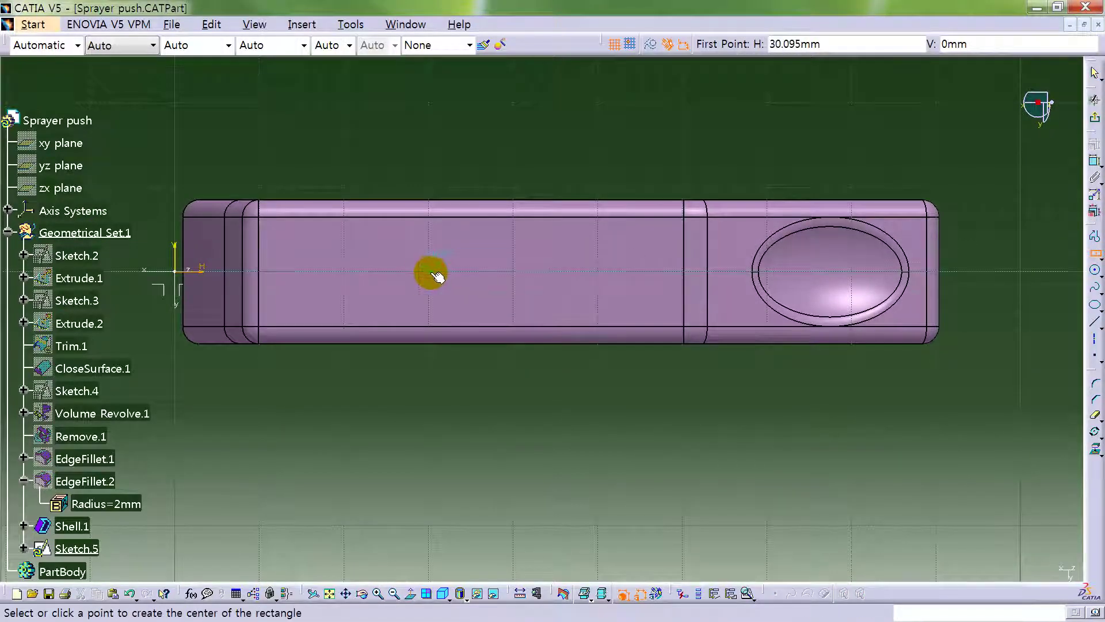
click(430, 271)
click(557, 223)
click(1092, 162)
click(450, 228)
click(452, 183)
double_click(454, 182)
text(30)
key(Return)
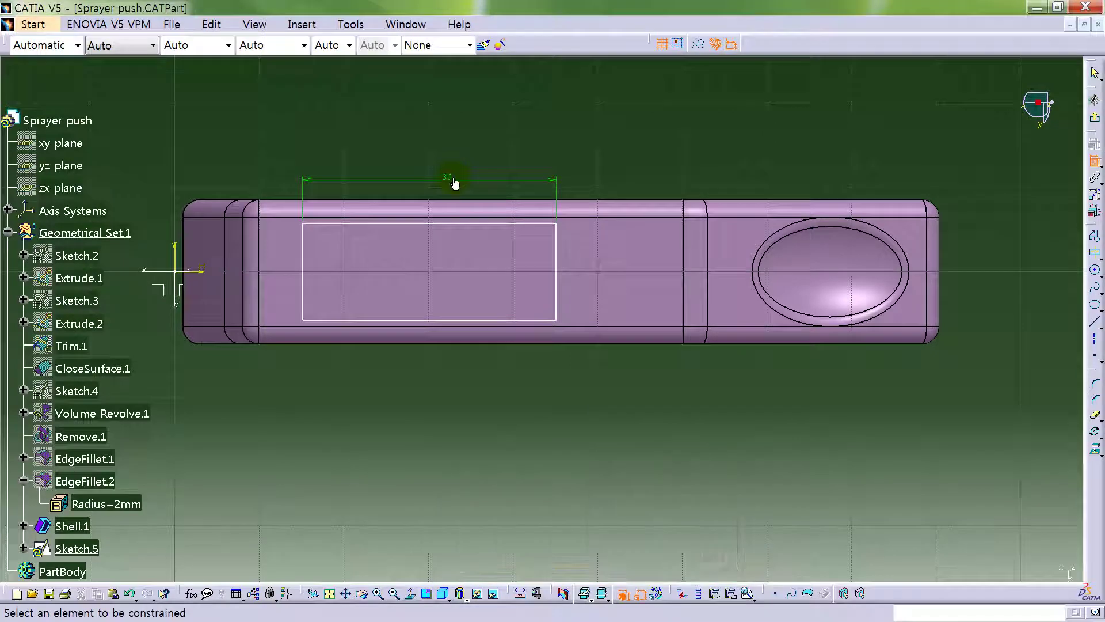
Dimension the gap between the fillet edge nearest the origin and the rectangle's adjacent short side, setting it to 5 mm.
click(265, 228)
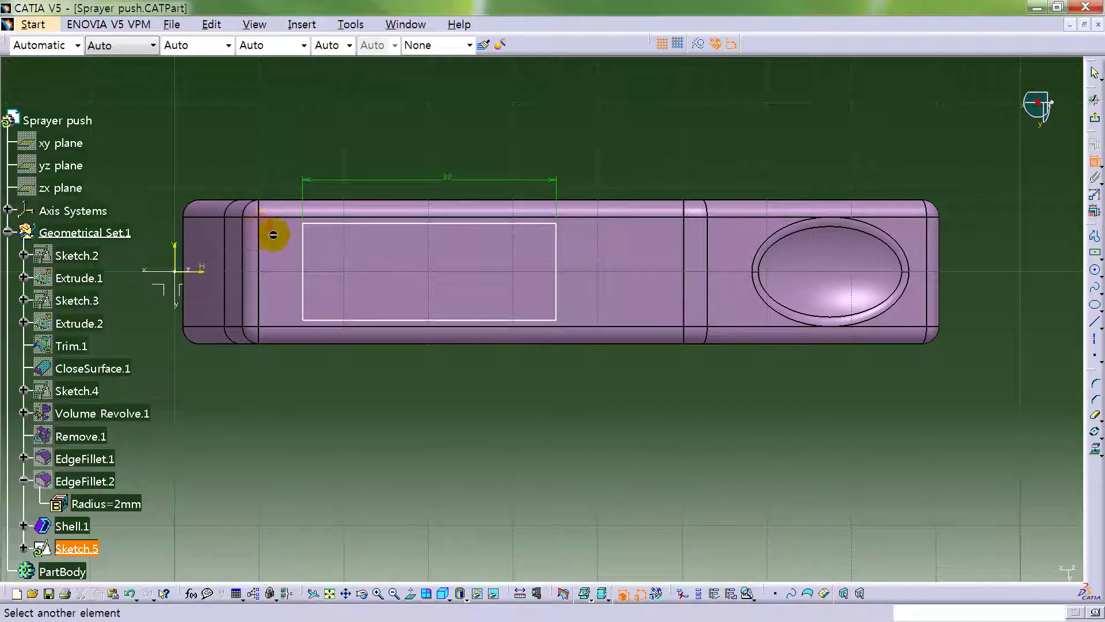
click(305, 245)
click(280, 173)
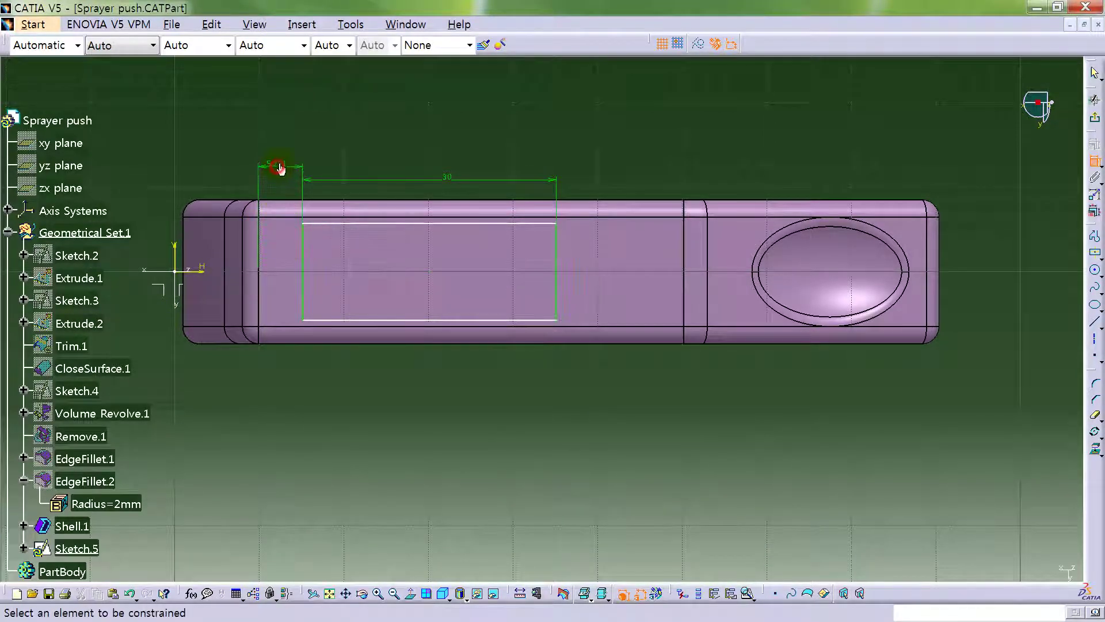
double_click(279, 168)
key(Return)
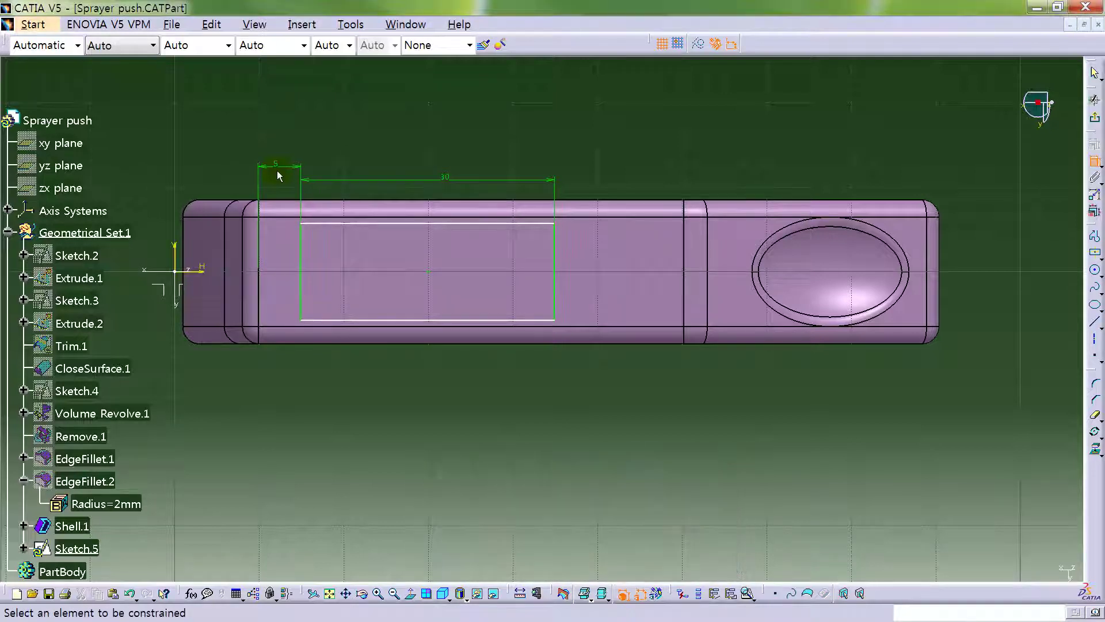
Dimension the rectangle's short side and set it to 12 mm.
click(559, 242)
click(600, 173)
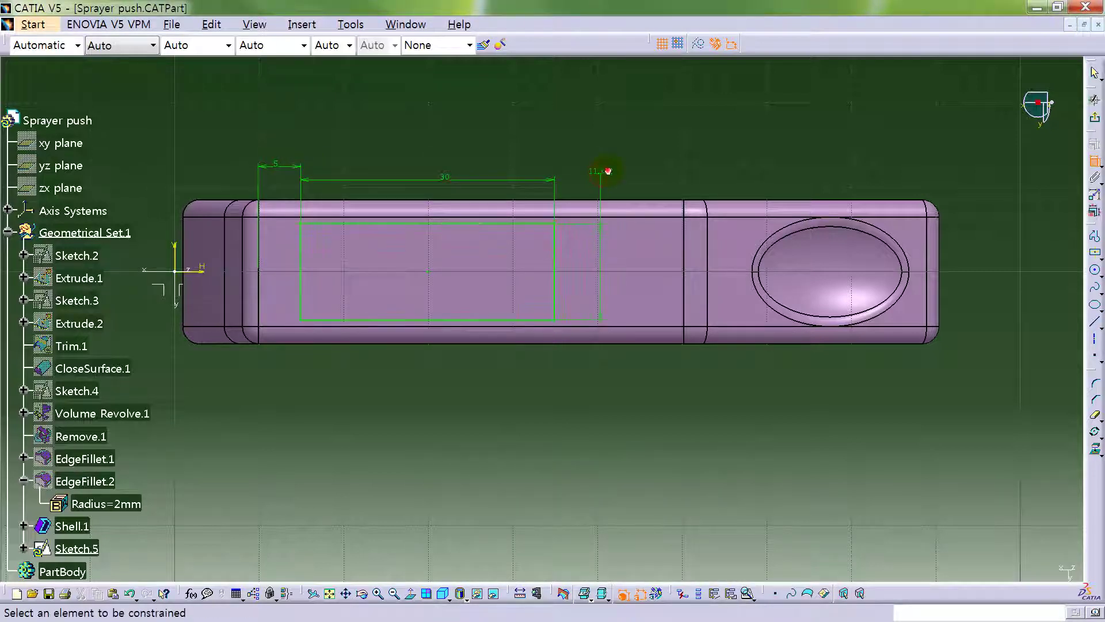
double_click(600, 171)
text(12)
key(Return)
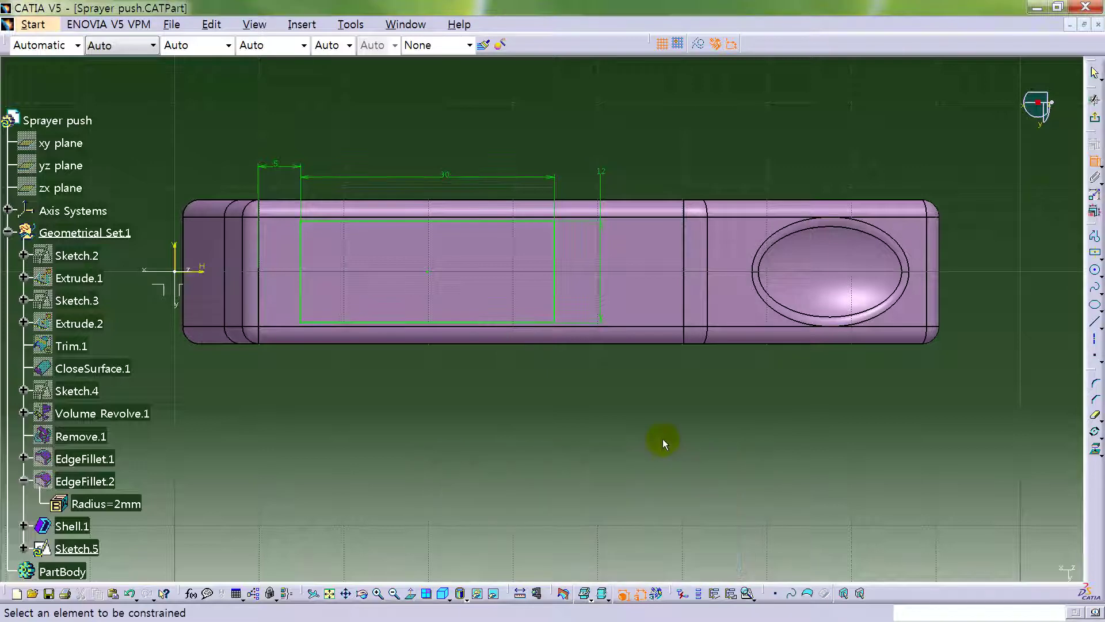
Close the rectangle sketch and start a positioned sketch on the absolute axis system's YZ plane with implicit origin and orientation.
click(1095, 118)
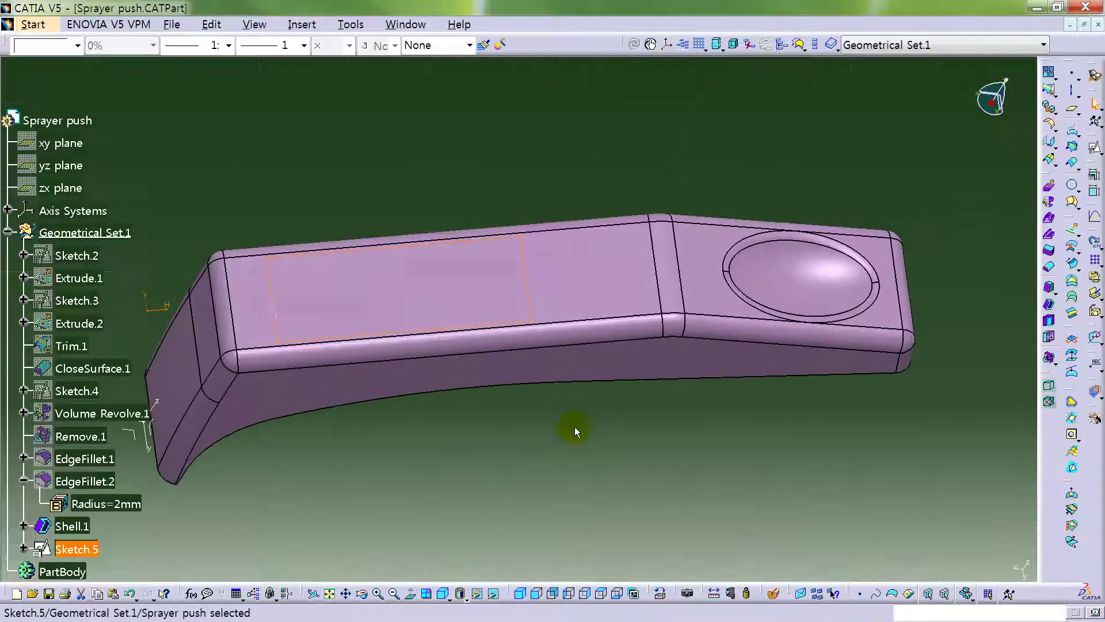
middle_drag(420, 465, 668, 399)
click(414, 367)
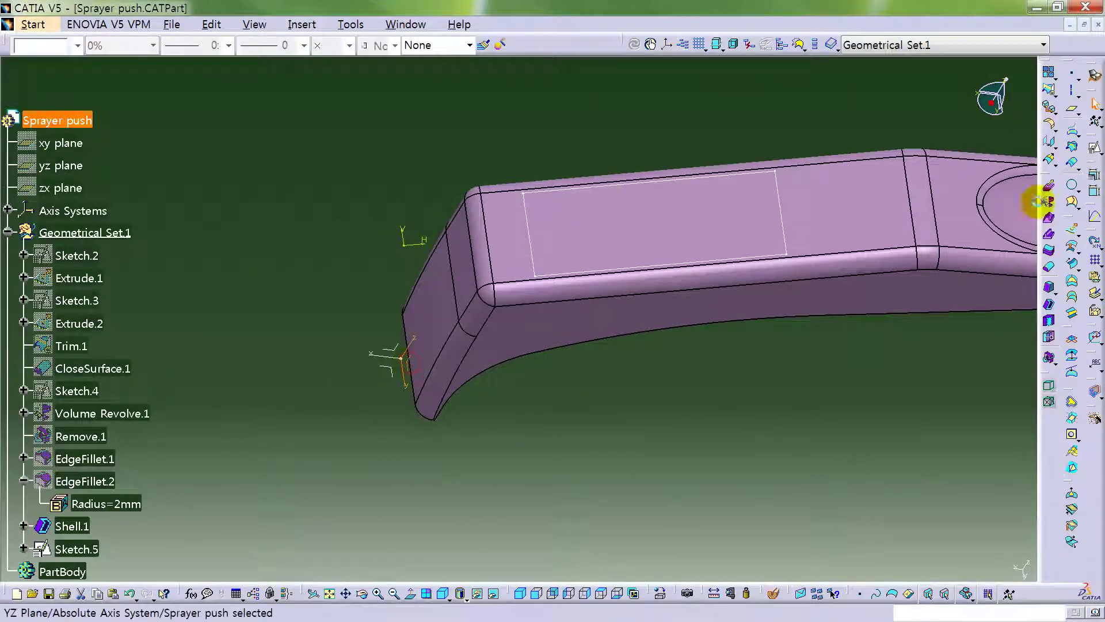
click(1094, 148)
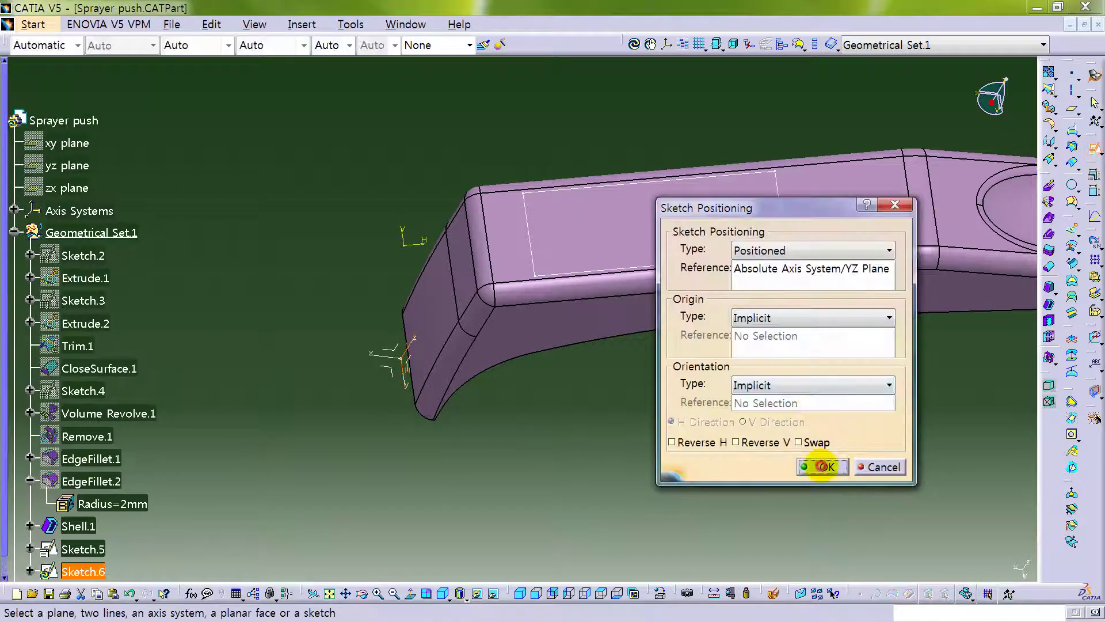
click(823, 466)
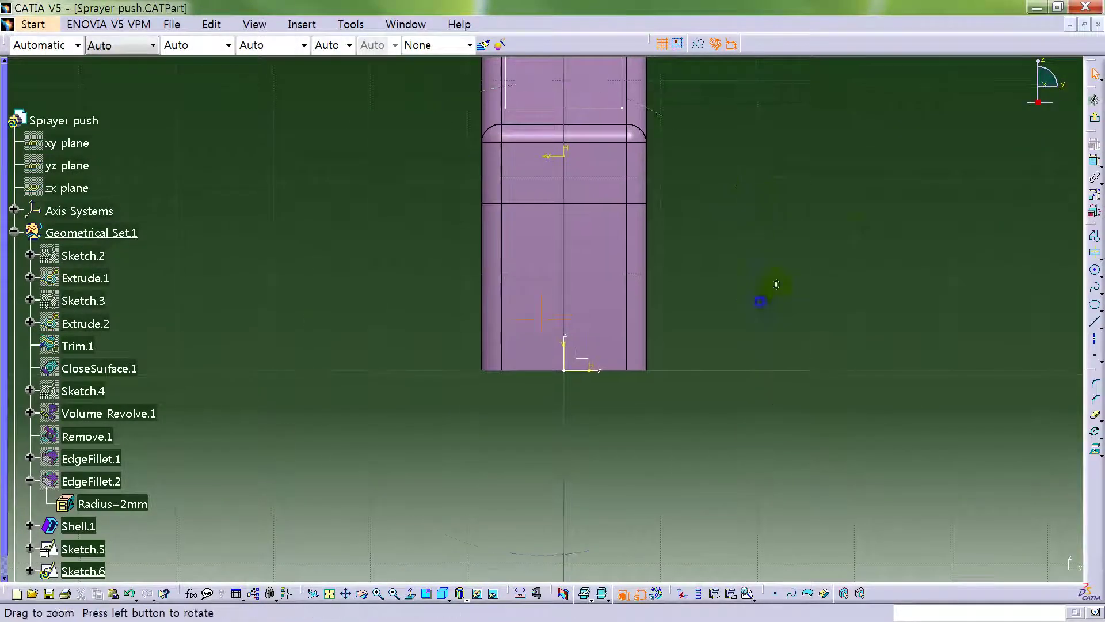
Sketch a circle centered on the vertical axis over the lever's end face and set its diameter to 2 mm.
click(1094, 269)
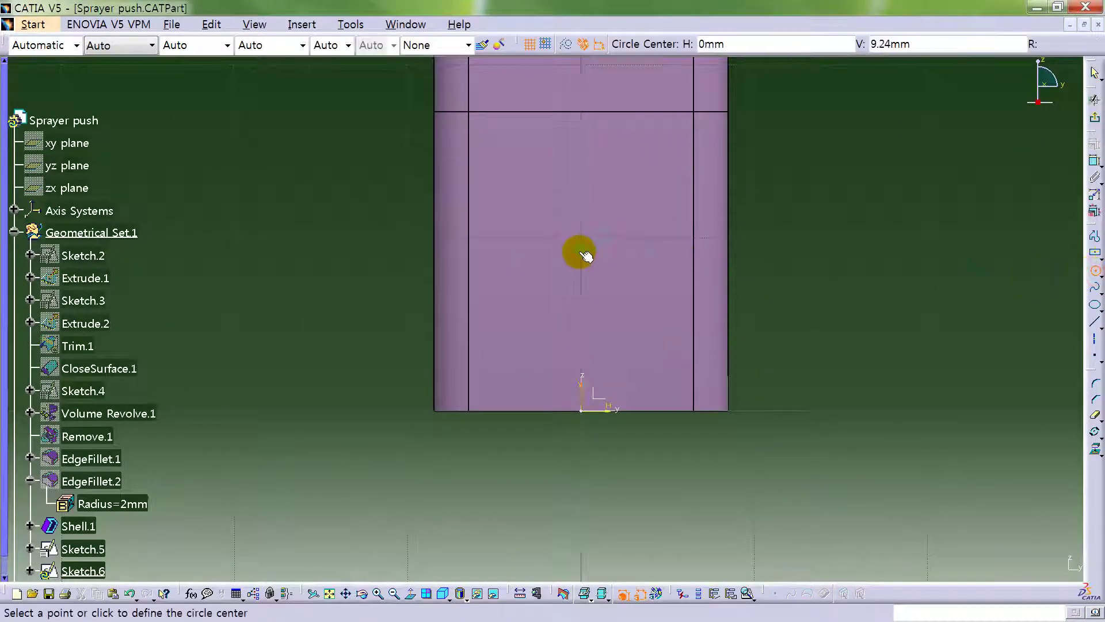
click(582, 251)
click(593, 229)
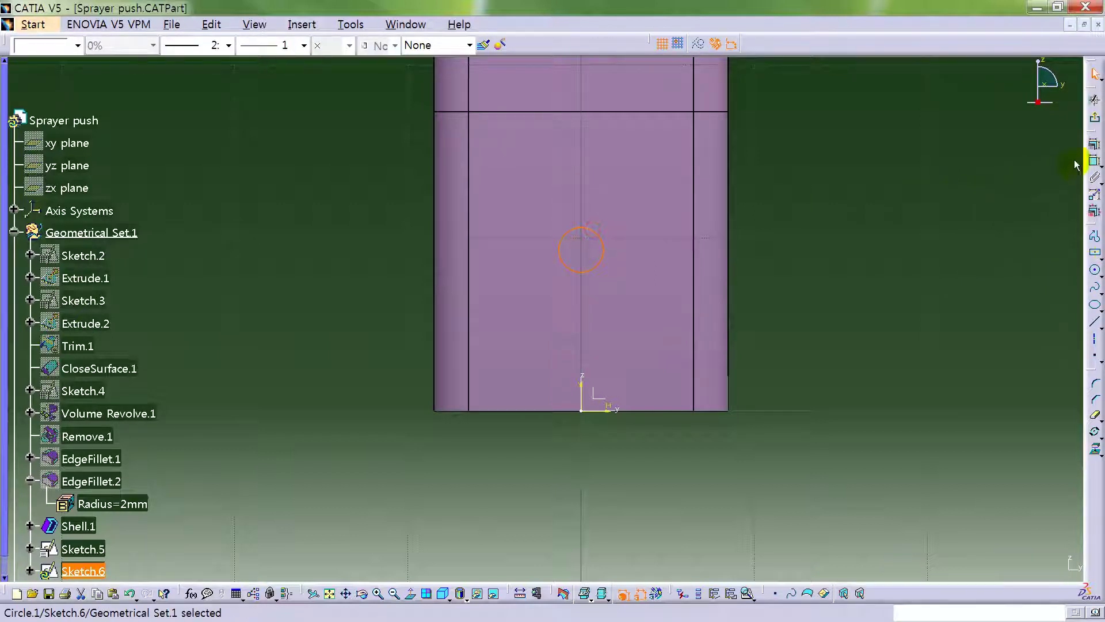
click(1095, 162)
double_click(840, 175)
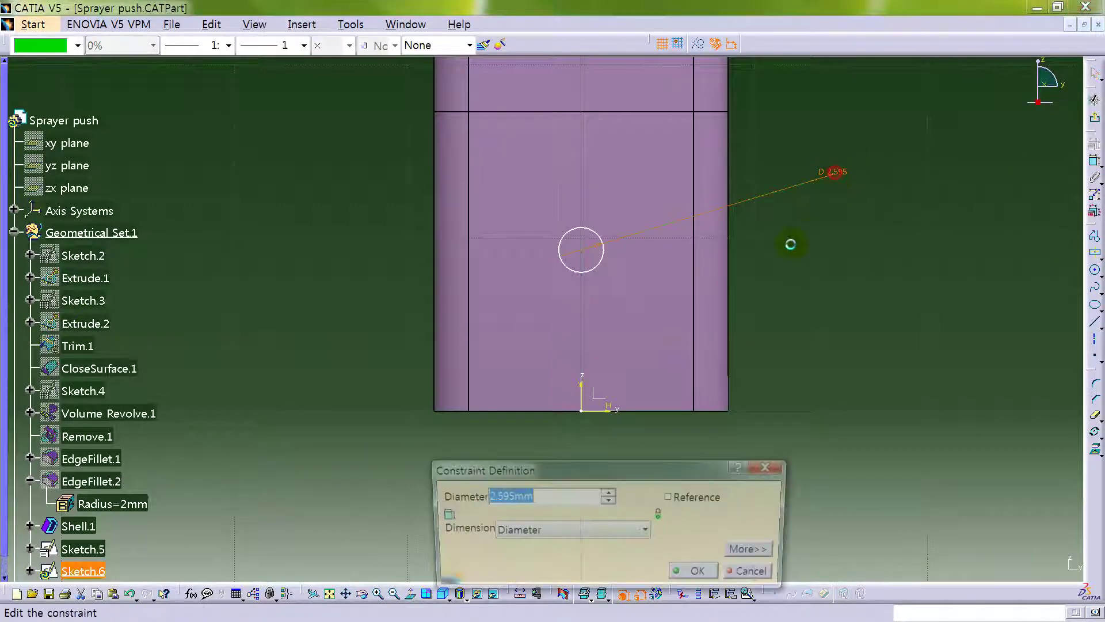
text(2mm)
key(Return)
Dimension the circle's height above the horizontal axis, set it to 16 mm, and exit the sketch.
click(1094, 161)
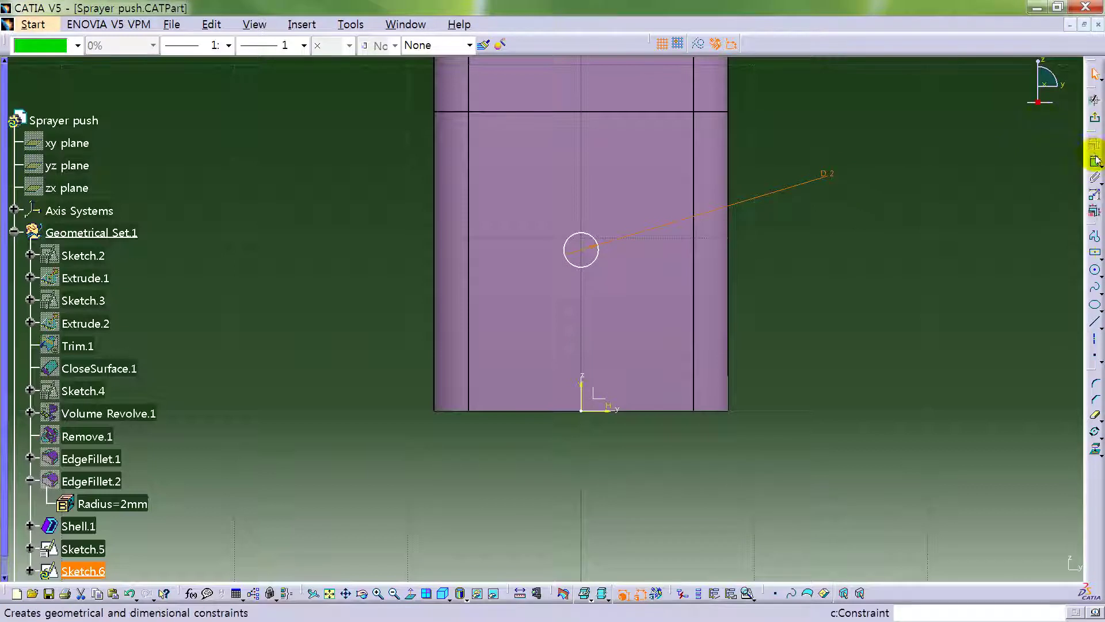
click(582, 250)
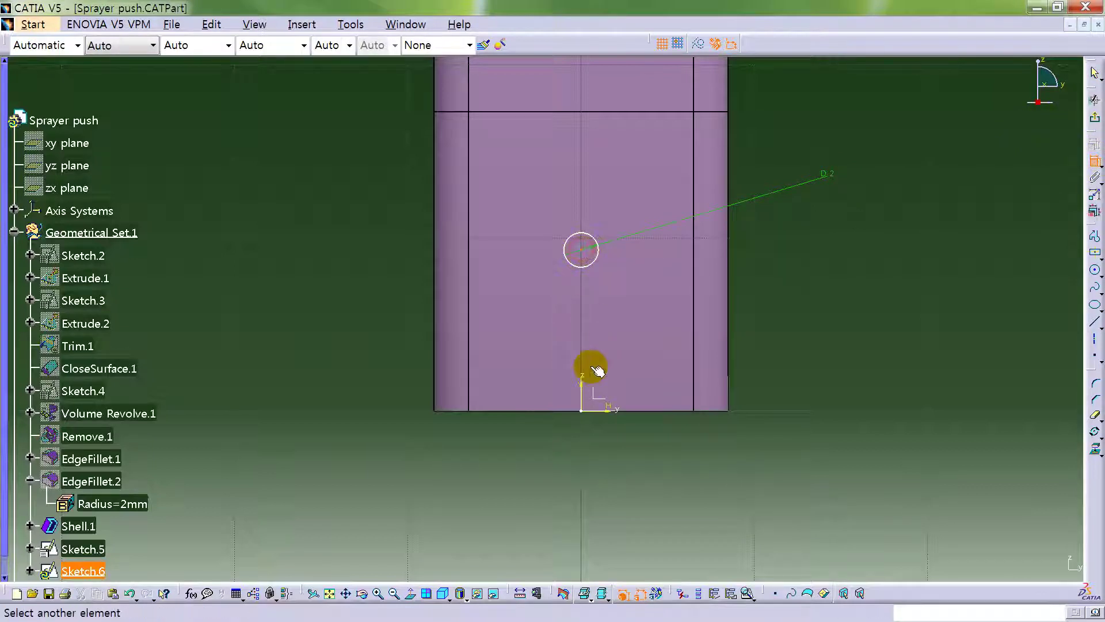
click(611, 410)
click(759, 361)
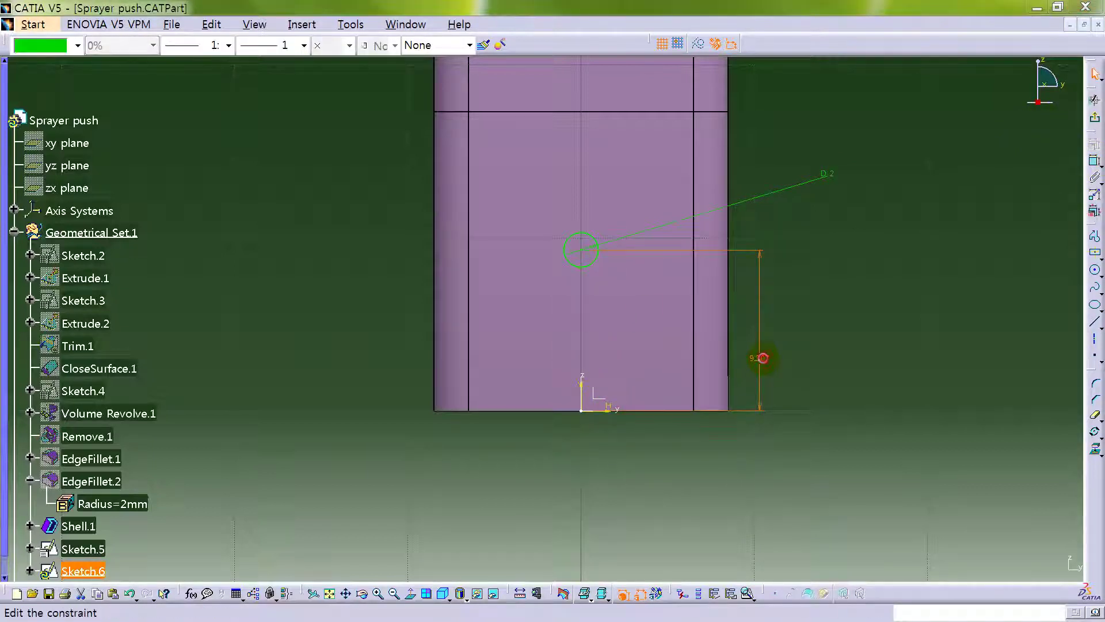
double_click(760, 359)
text(16)
key(Return)
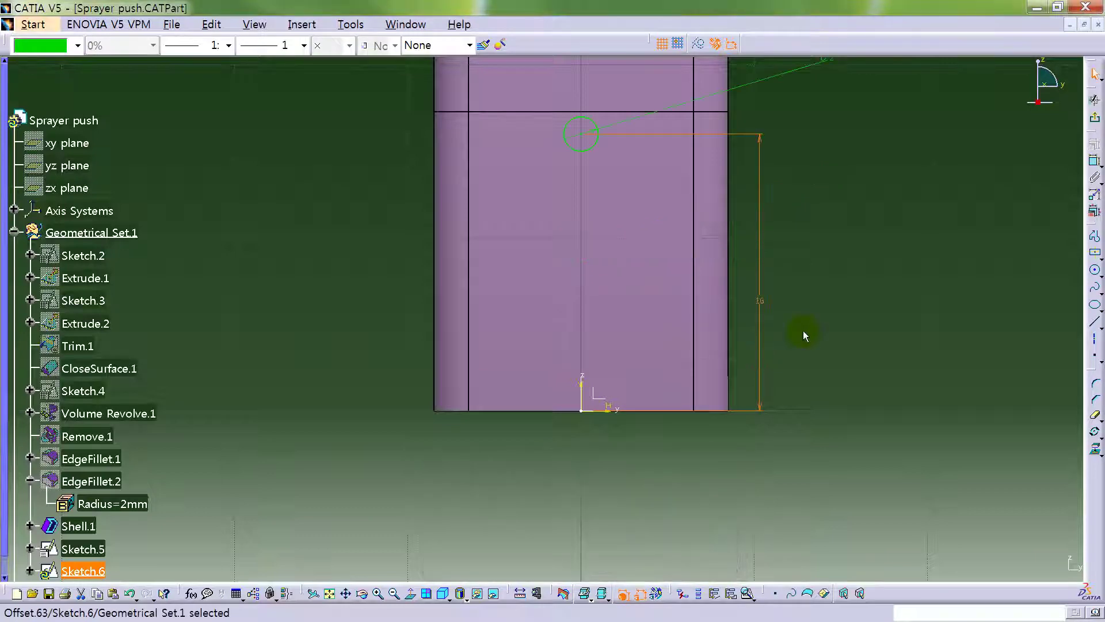
key(ctrl+e)
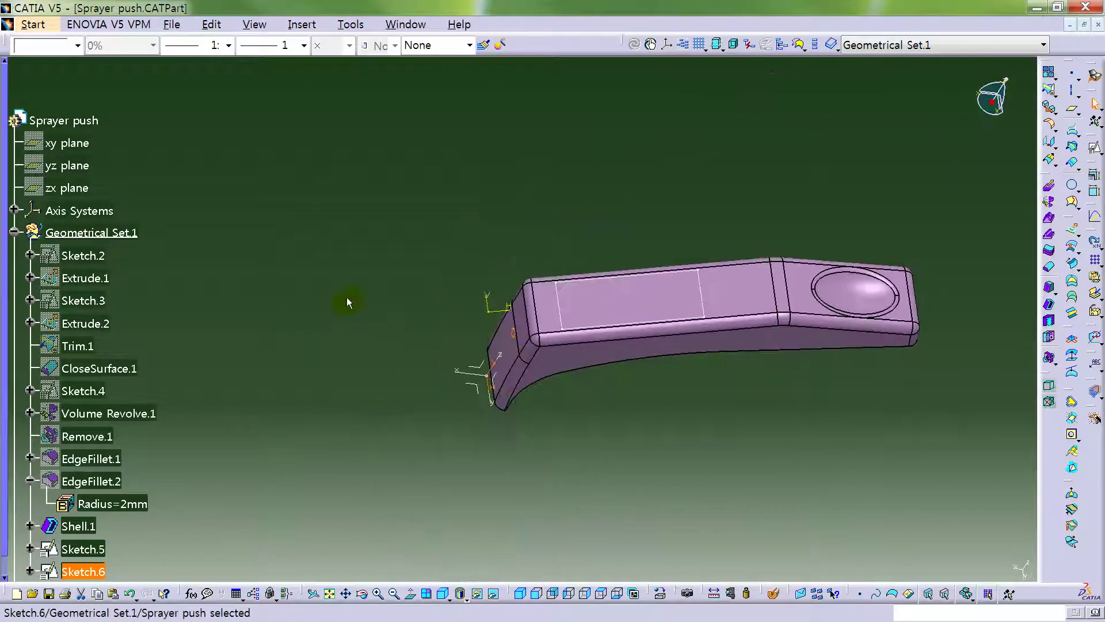
Start splitting the shelled lever, creating a 5 mm mirrored extrusion of the rectangle sketch as the first cutting element.
middle_drag(348, 303, 777, 288)
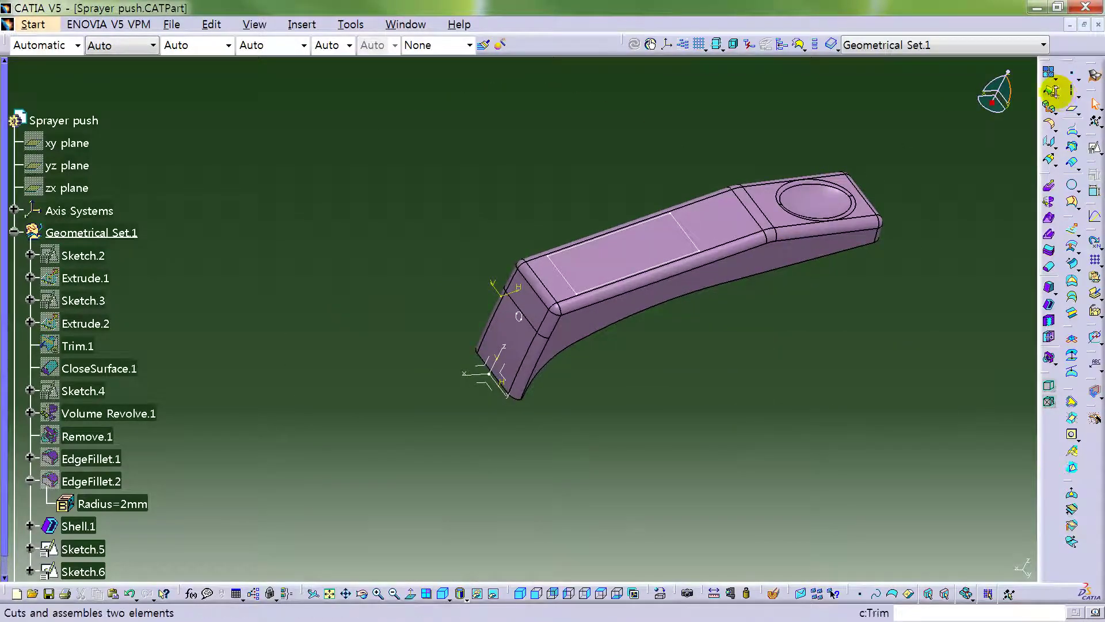
click(1071, 93)
click(718, 217)
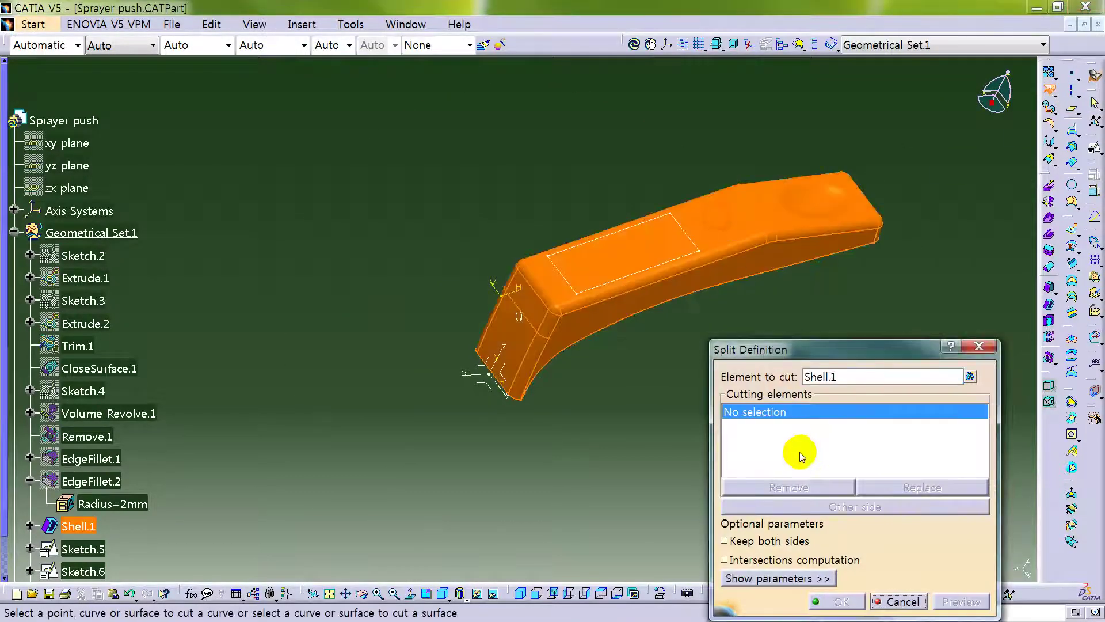
right_click(803, 456)
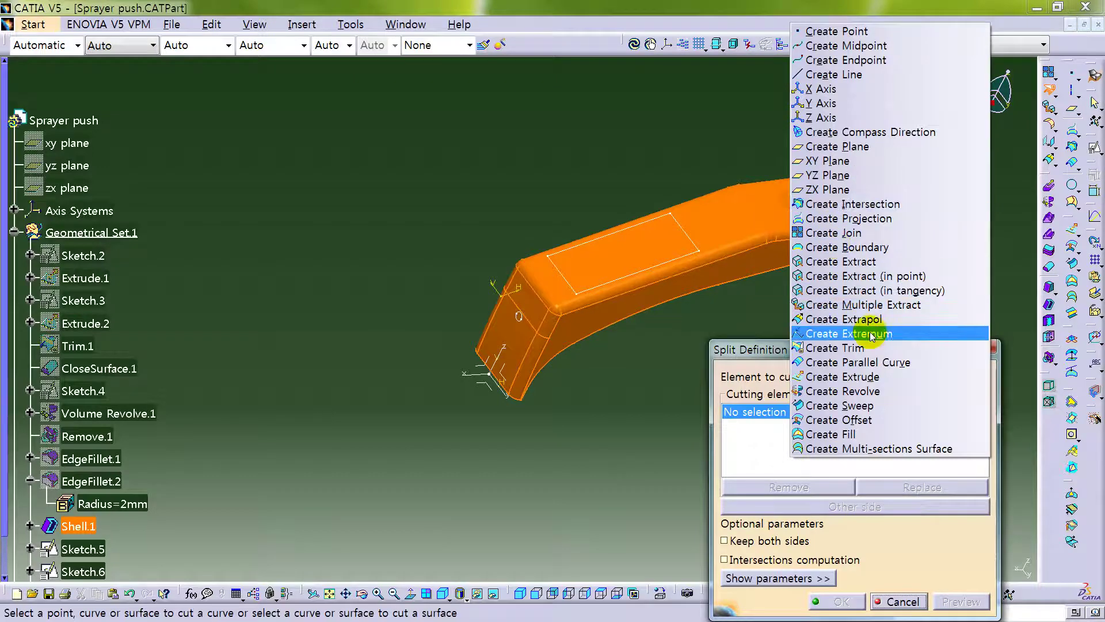
click(846, 376)
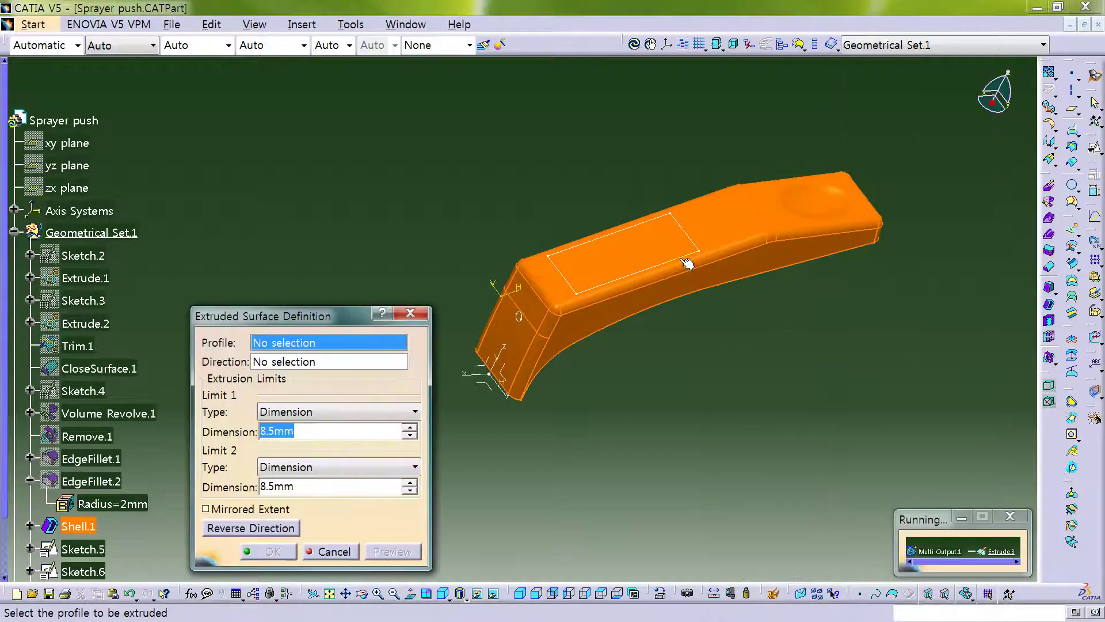
click(686, 263)
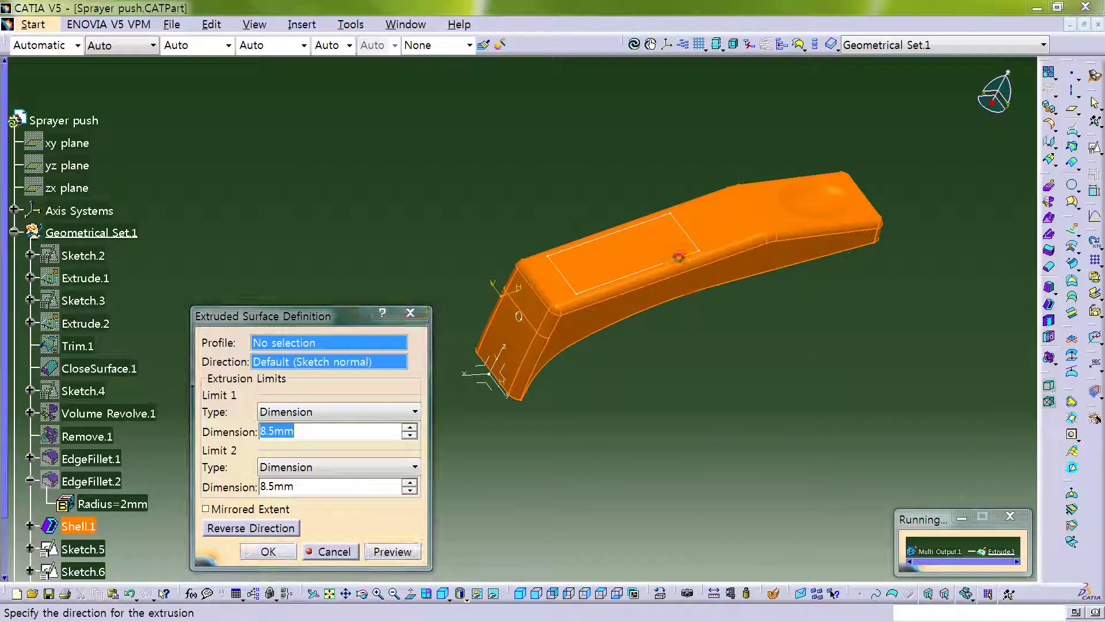
click(235, 510)
double_click(311, 431)
text(5)
key(Return)
Create an extrusion of the circle sketch as the second cutting element and apply the split to the shelled lever.
middle_drag(601, 405, 679, 368)
right_click(748, 413)
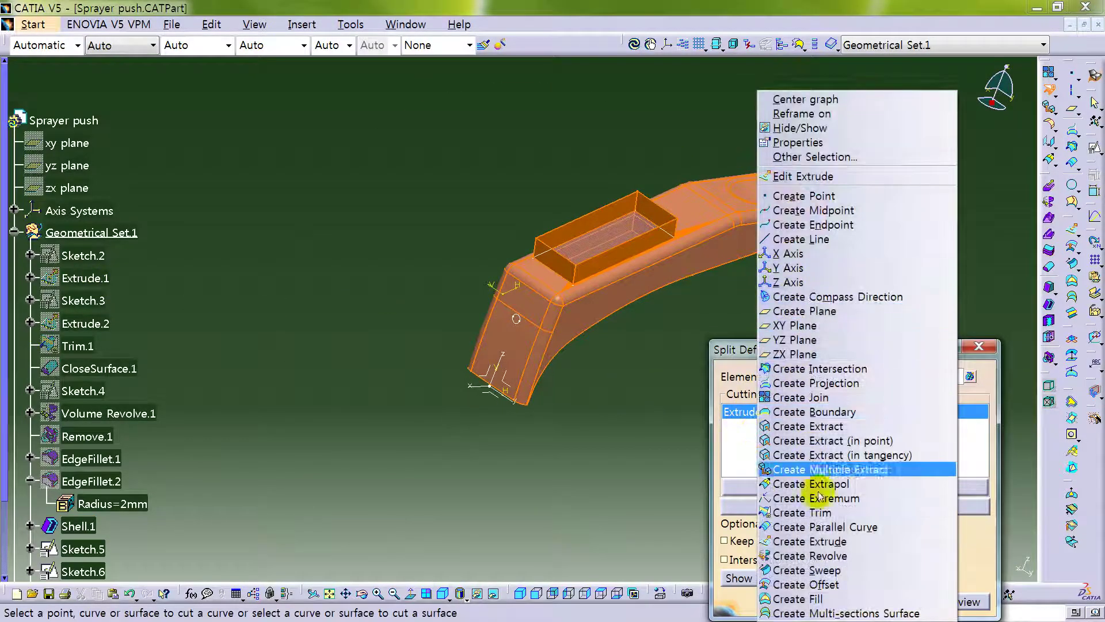
click(839, 541)
mouse_move(543, 424)
middle_down()
mouse_move(525, 412)
mouse_move(537, 341)
mouse_move(708, 265)
mouse_move(486, 316)
mouse_move(270, 529)
middle_up()
click(522, 312)
click(271, 550)
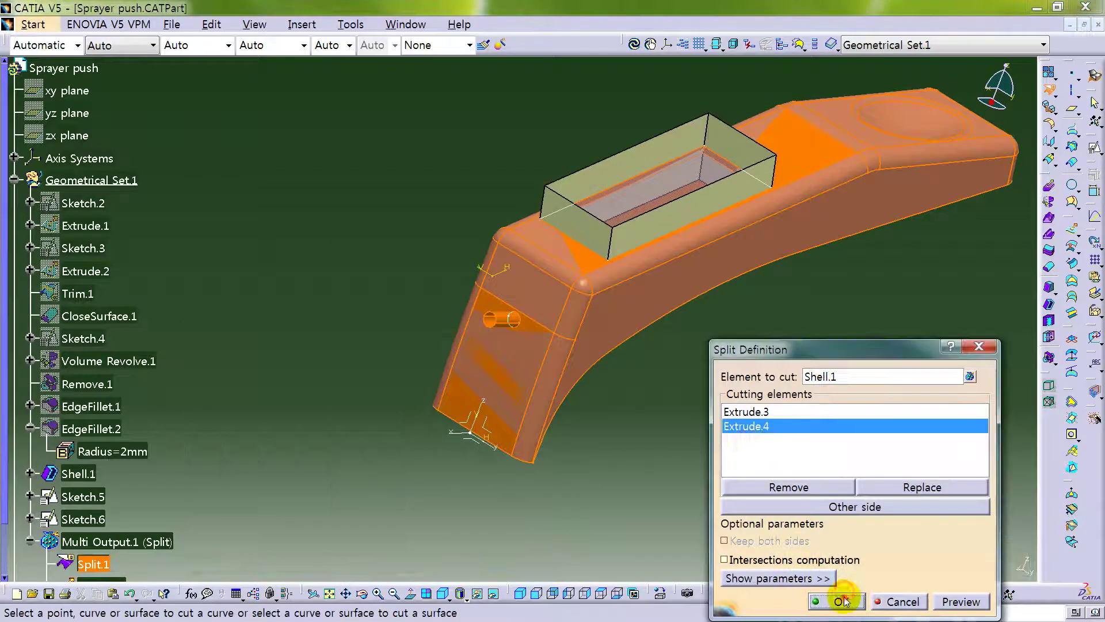
click(842, 601)
scroll(188, 368, down, 3)
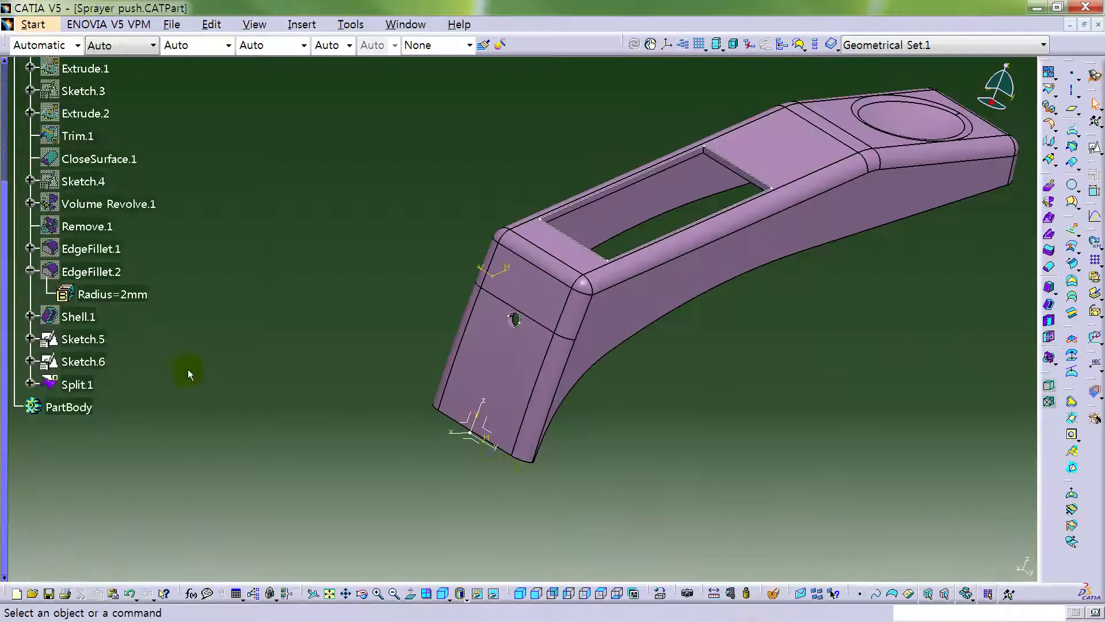
click(32, 384)
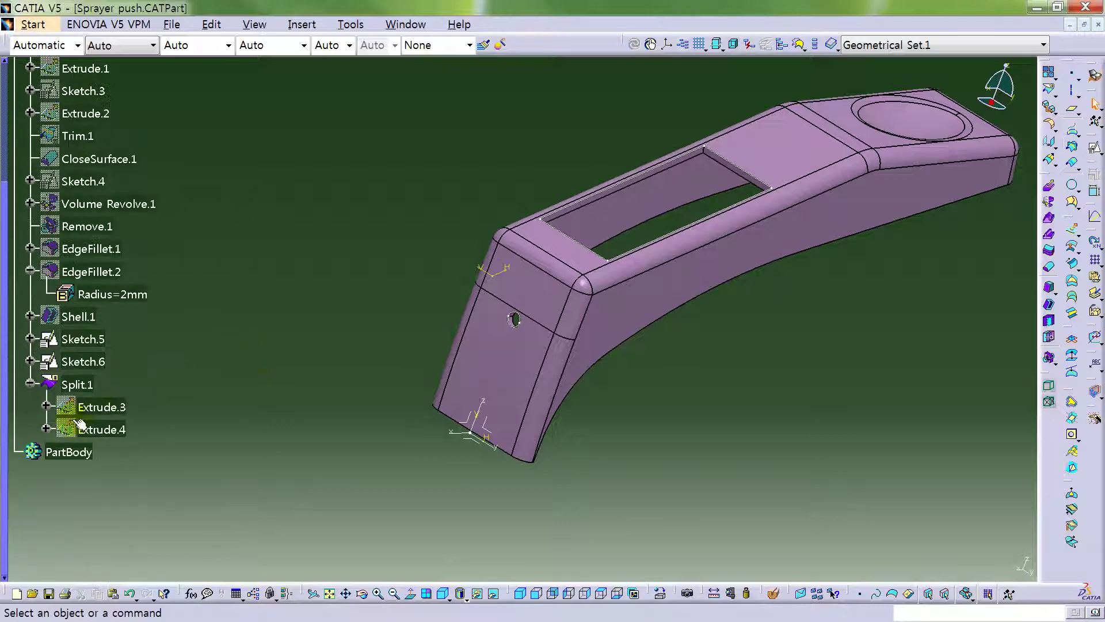
click(30, 384)
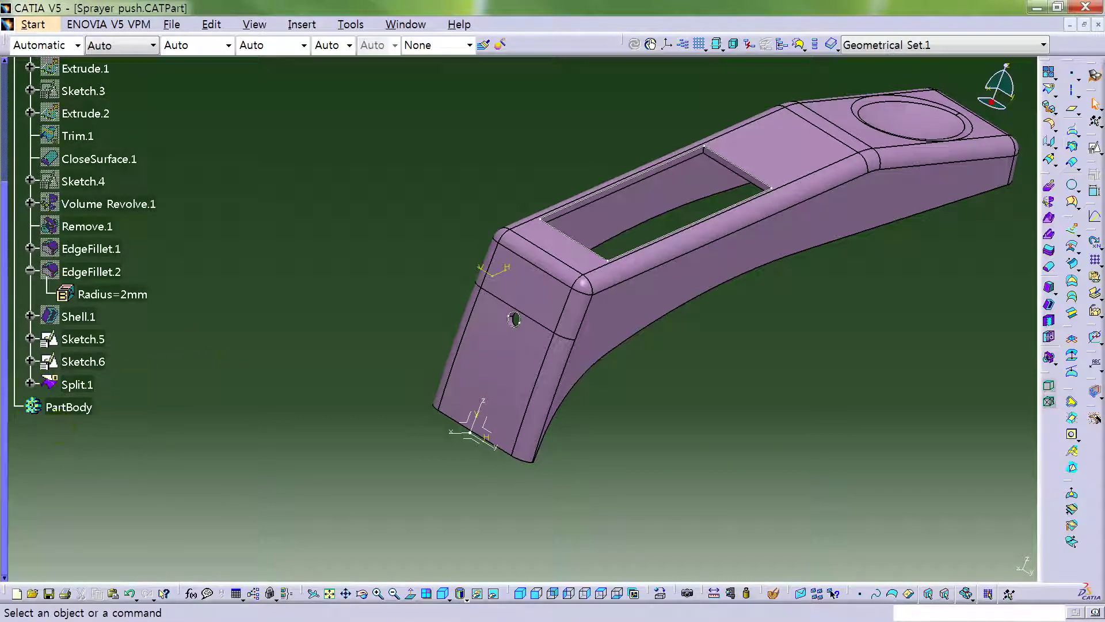
Start a positioned sketch on the flat upper face surrounding the oval finger recess.
middle_drag(661, 187, 661, 386)
click(567, 280)
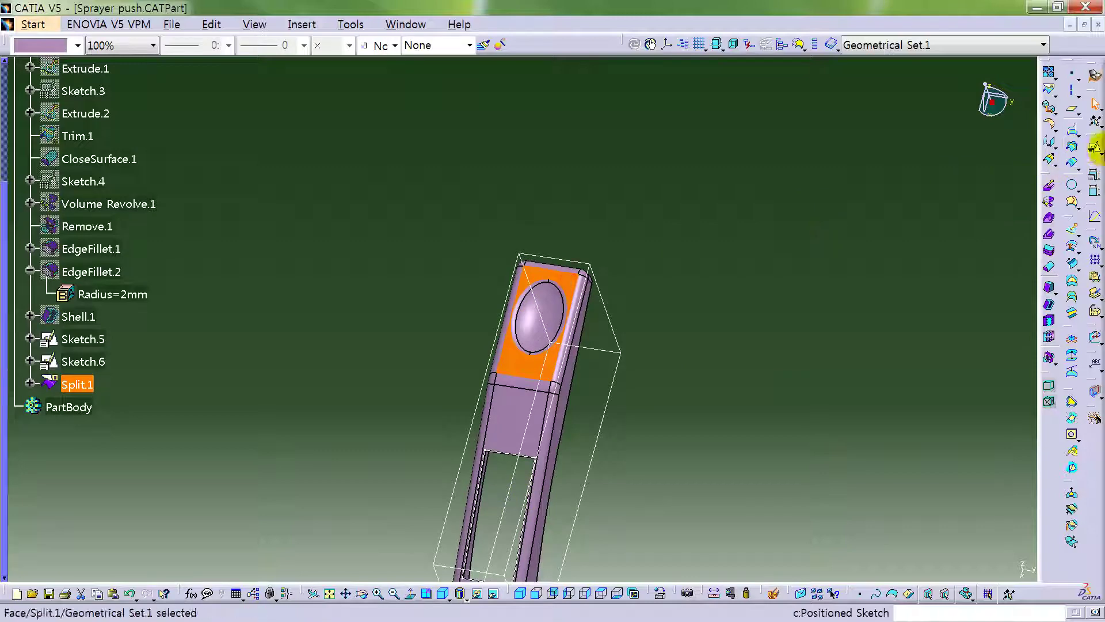
click(1095, 149)
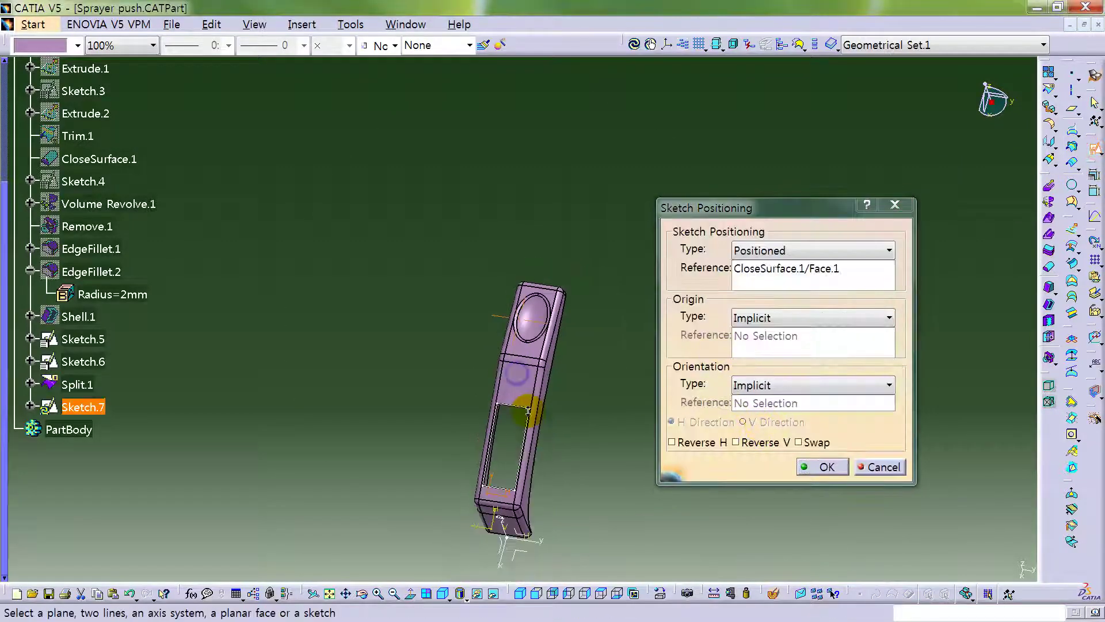
click(827, 467)
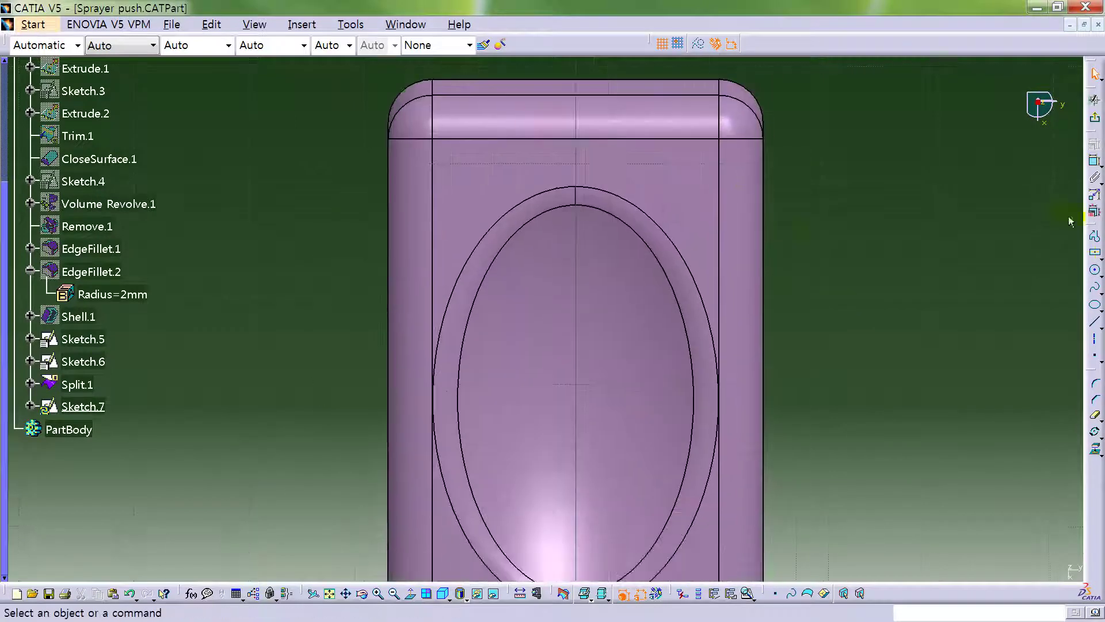
Begin a rectangle with its first corner on the vertical axis, just inside the outer end of the finger recess.
click(1097, 255)
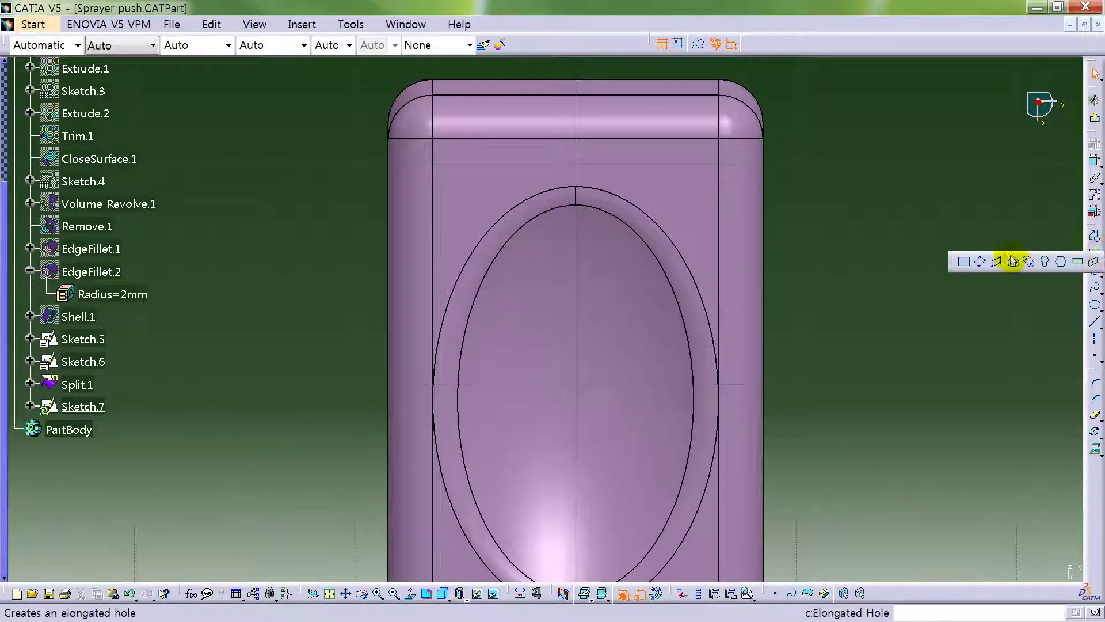
click(966, 261)
click(575, 224)
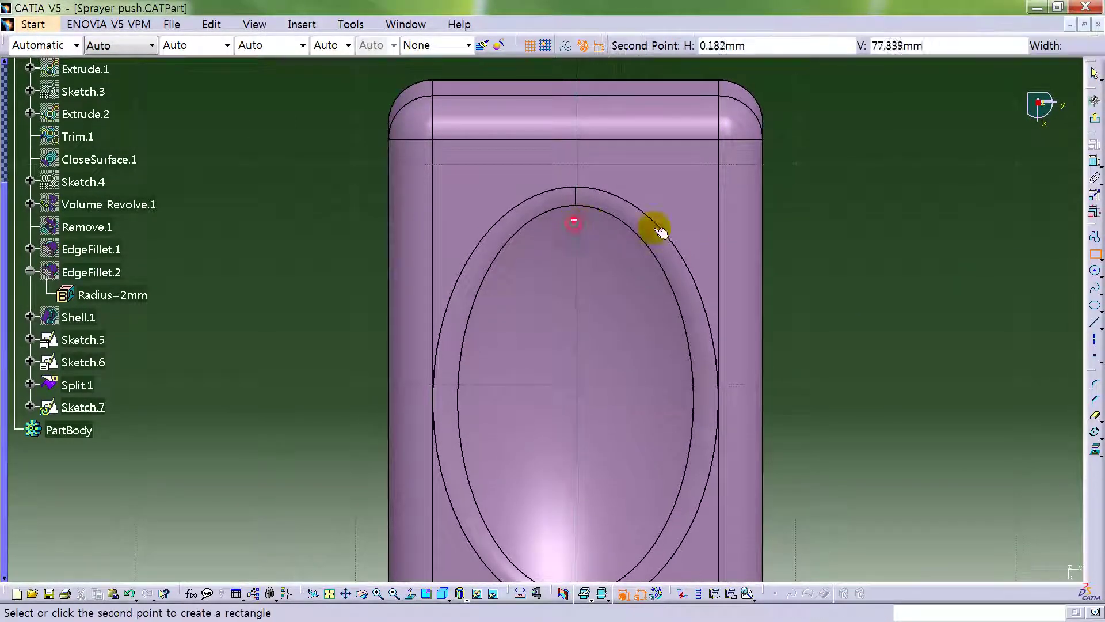
Sketch a thin horizontal rectangle from the vertical centre axis out past the part's side edge, and dimension its height.
click(771, 246)
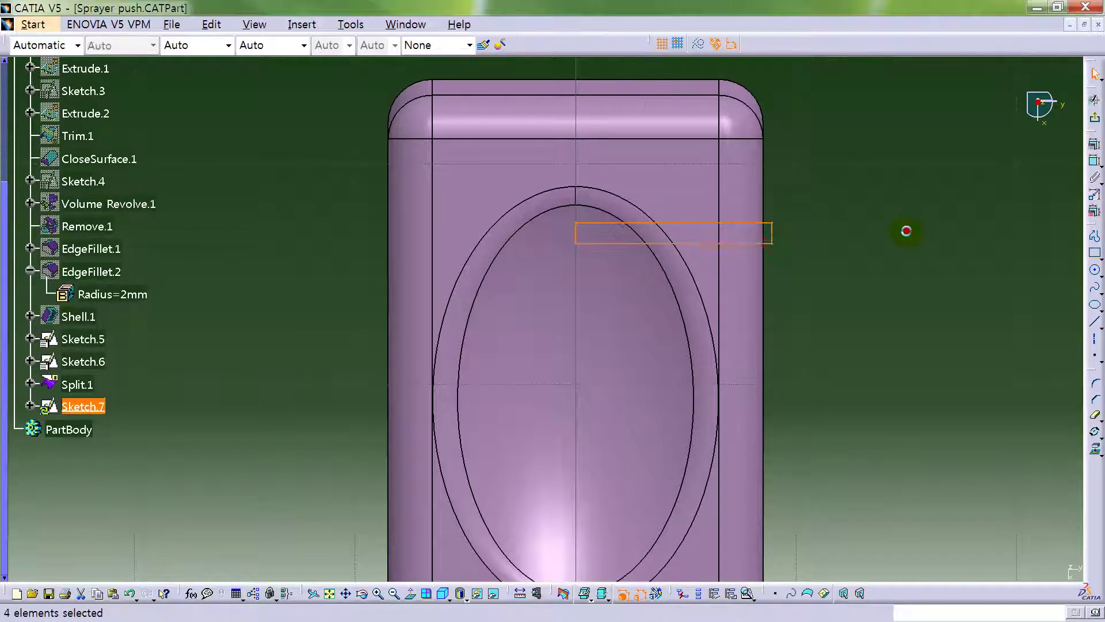
click(1095, 161)
middle_drag(701, 298, 686, 370)
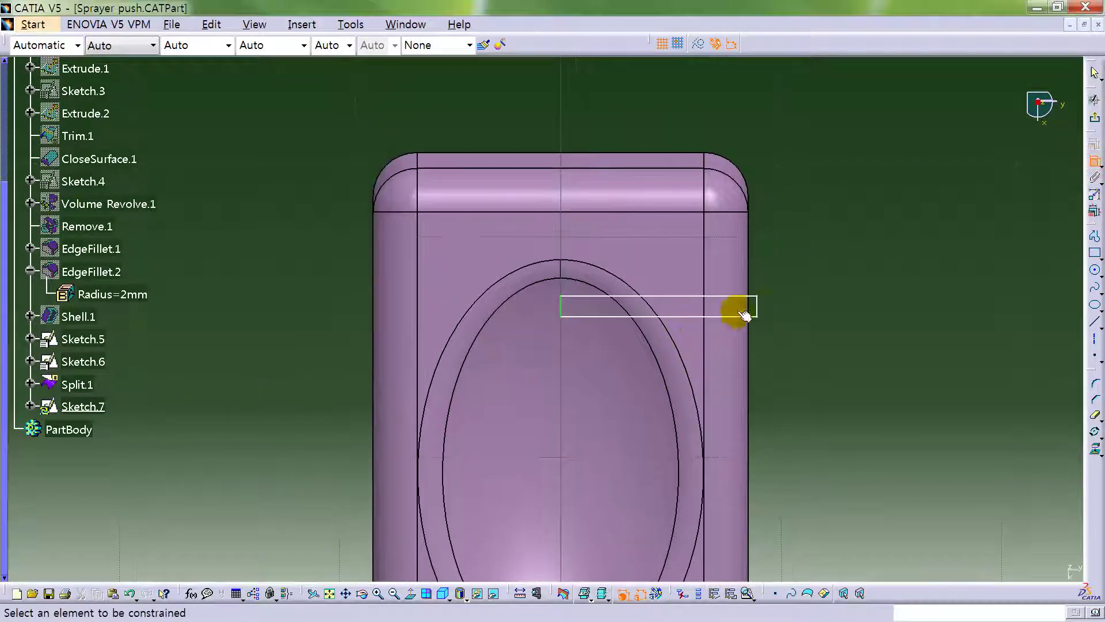
click(831, 259)
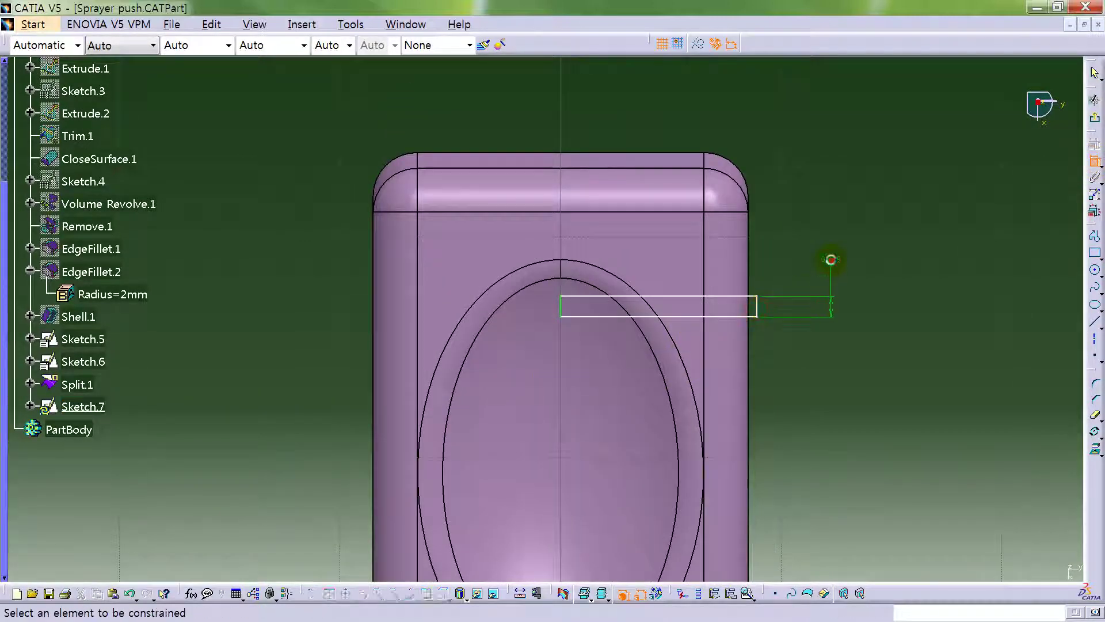
double_click(833, 260)
key(Return)
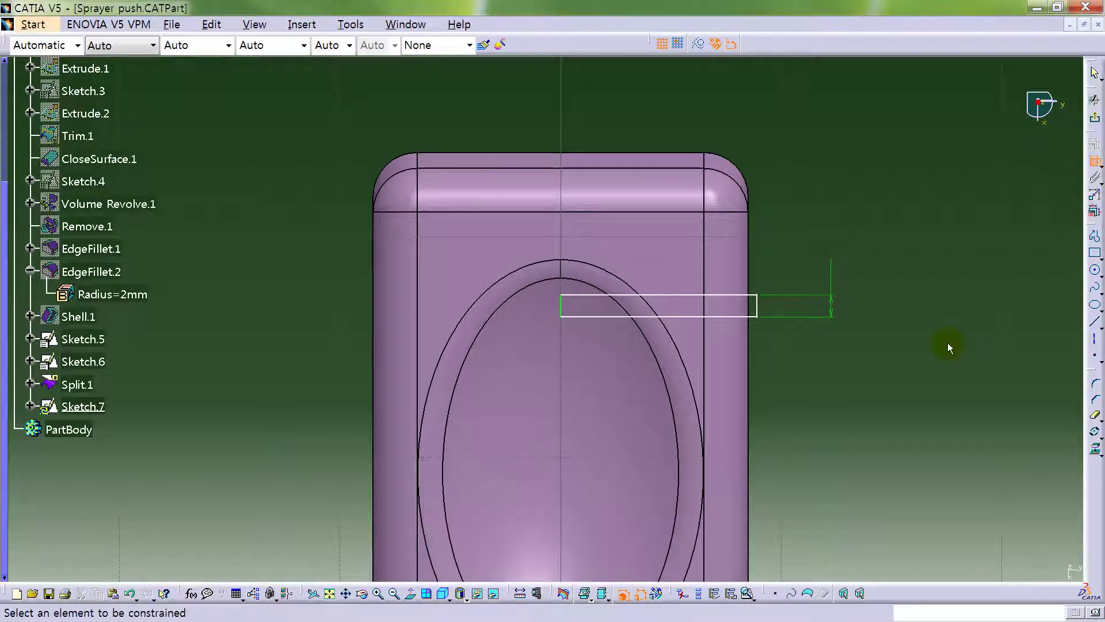
Try to constrain the rectangle's upper edge to the inner oval edge, and move the rectangle back down inside the oval.
click(581, 288)
click(668, 295)
click(899, 244)
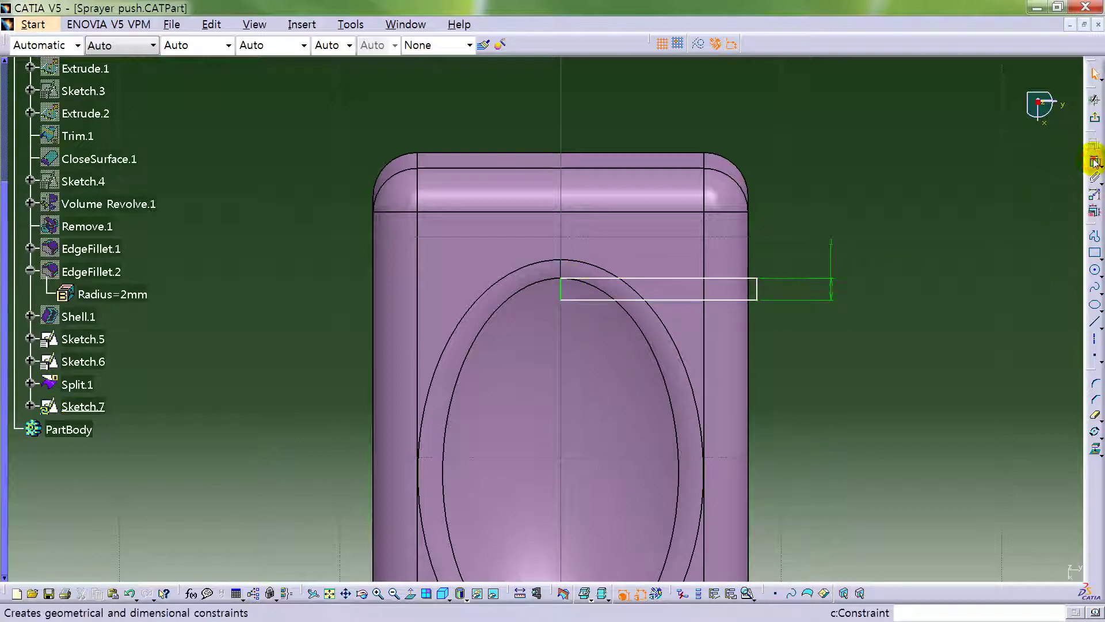
click(1094, 162)
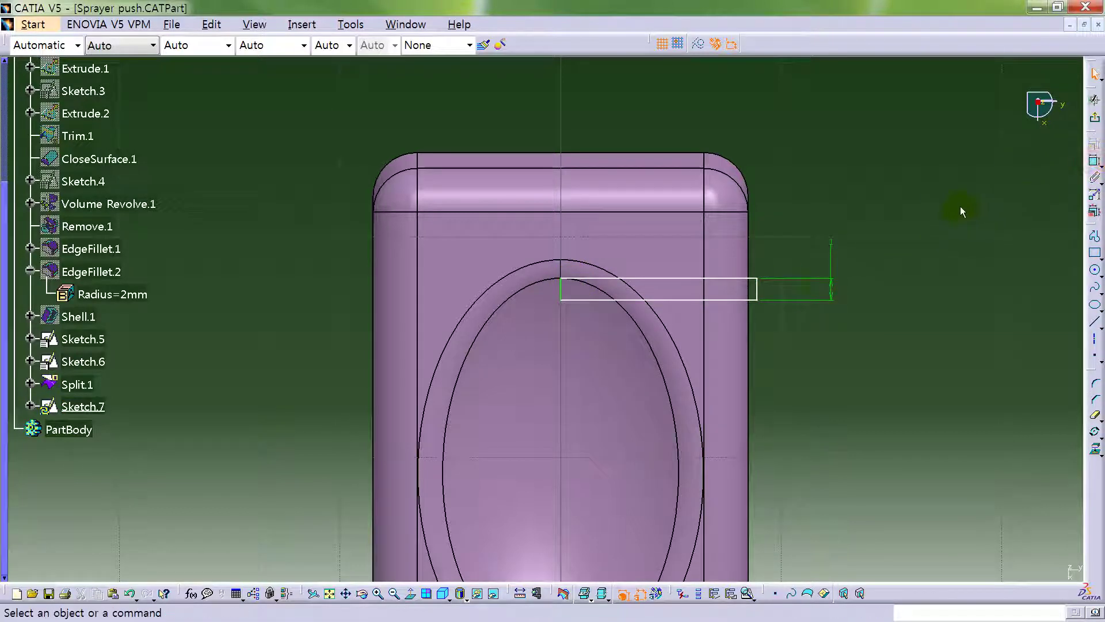
drag(749, 299, 752, 369)
click(893, 254)
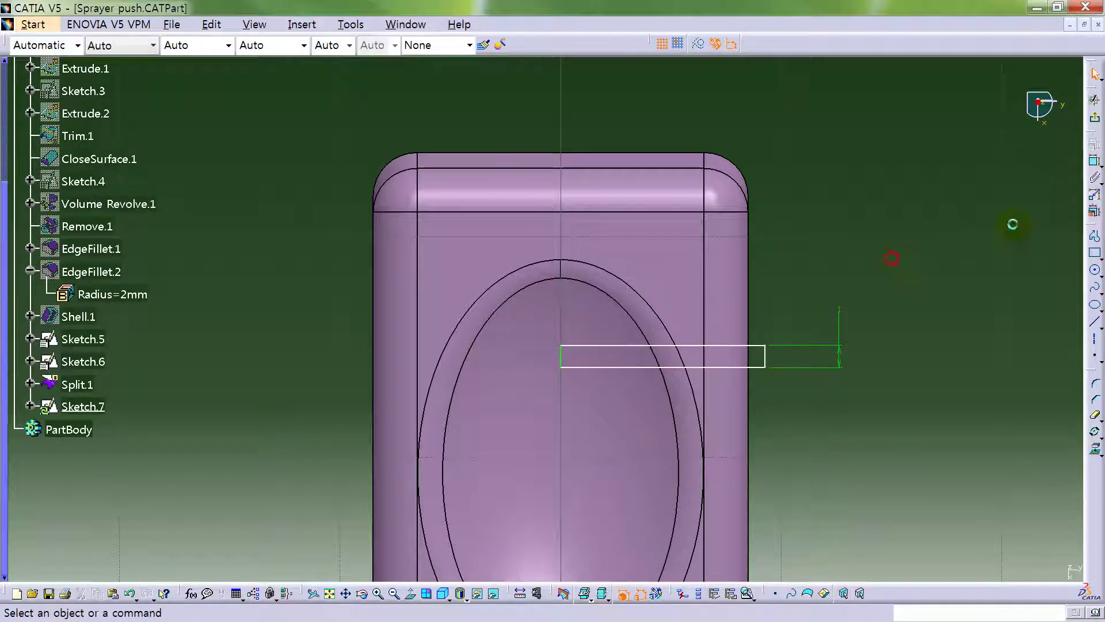
click(1095, 163)
middle_drag(712, 297, 720, 217)
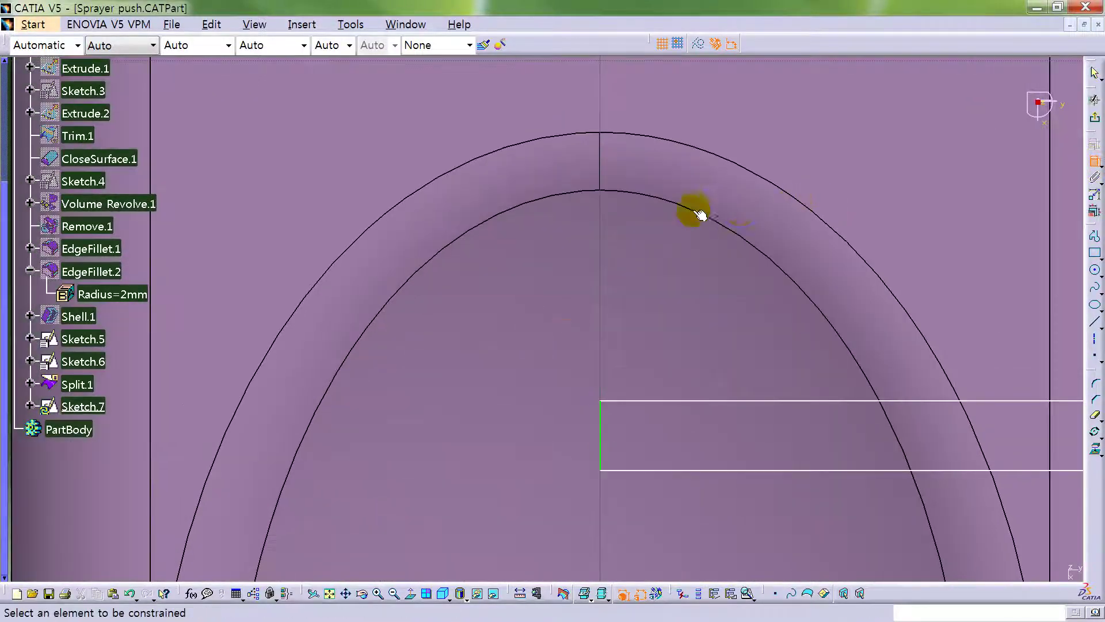
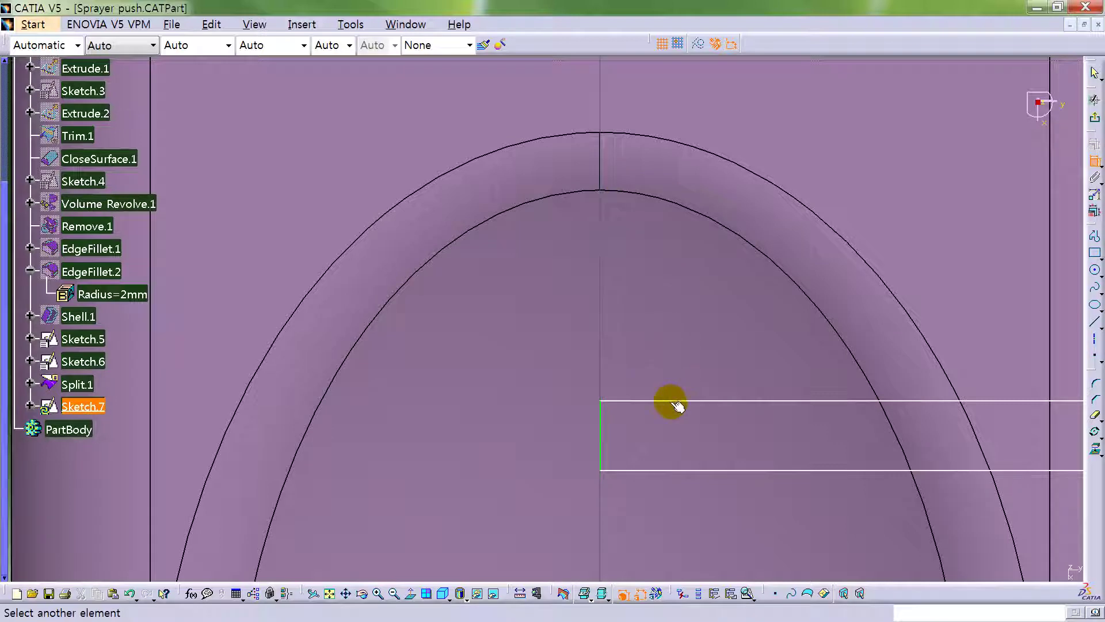
click(1093, 163)
click(1095, 163)
middle_drag(639, 254, 599, 408)
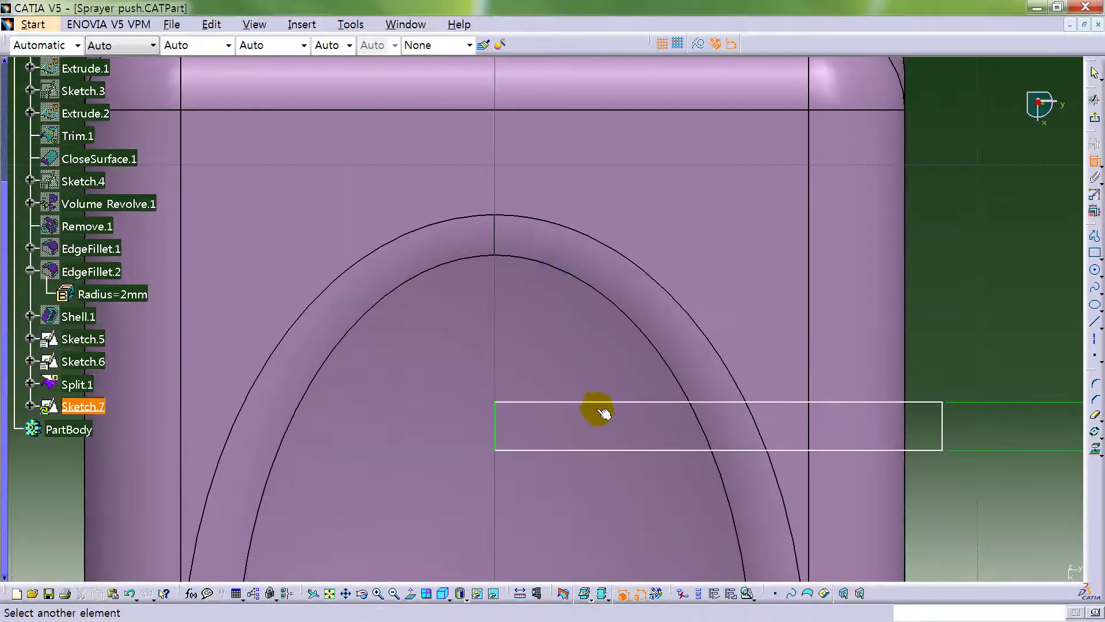
click(595, 402)
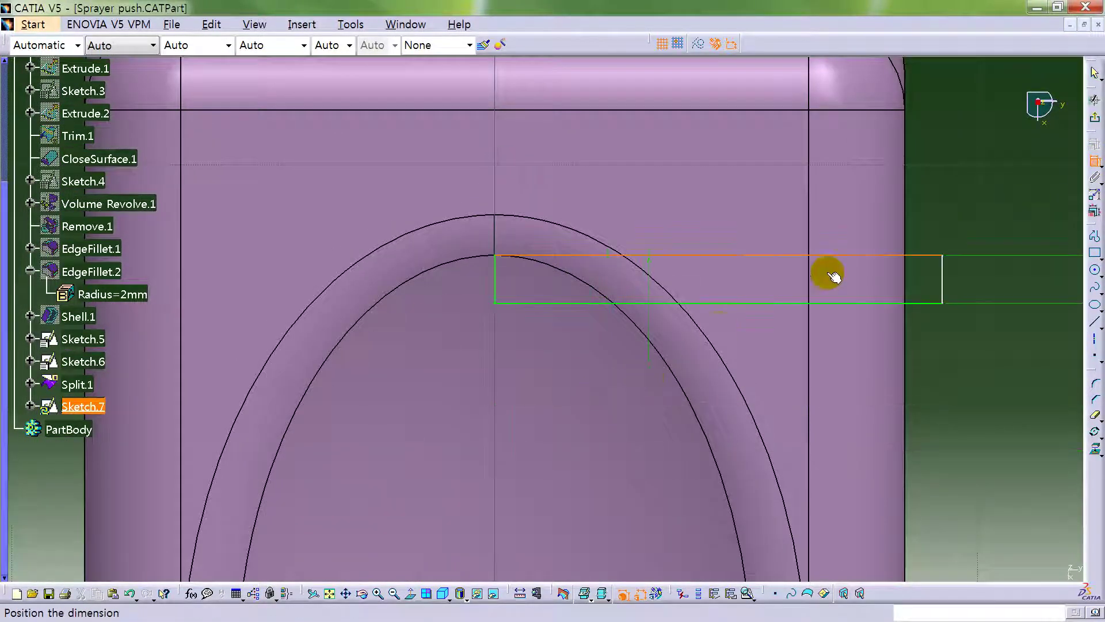
click(1092, 164)
Check the selectable edges and faces of the oval recess near its upper end.
click(502, 281)
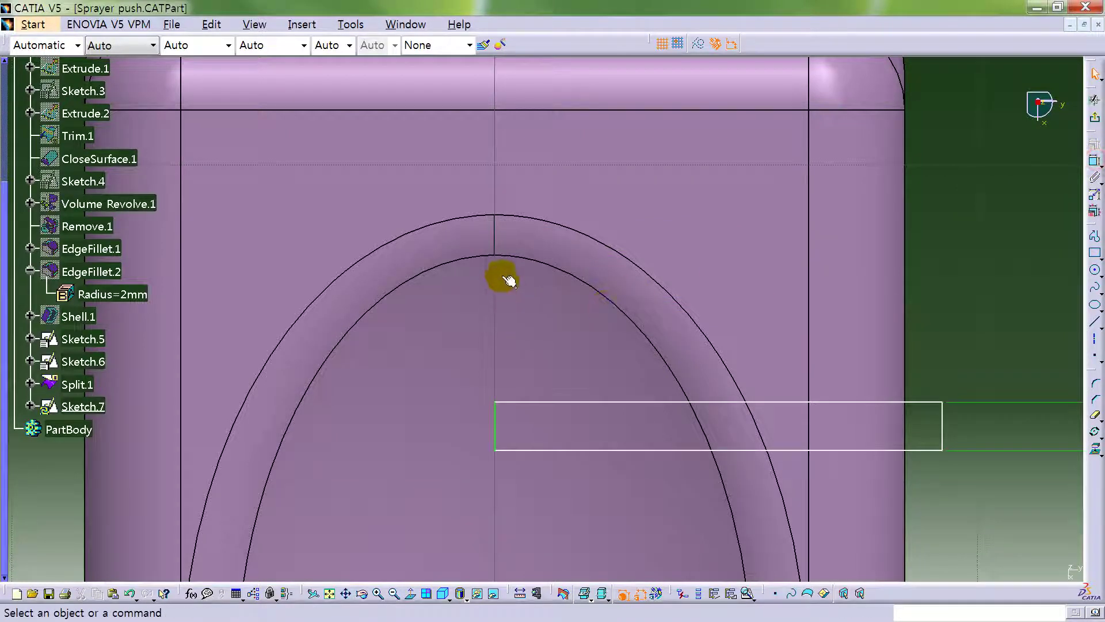
click(537, 255)
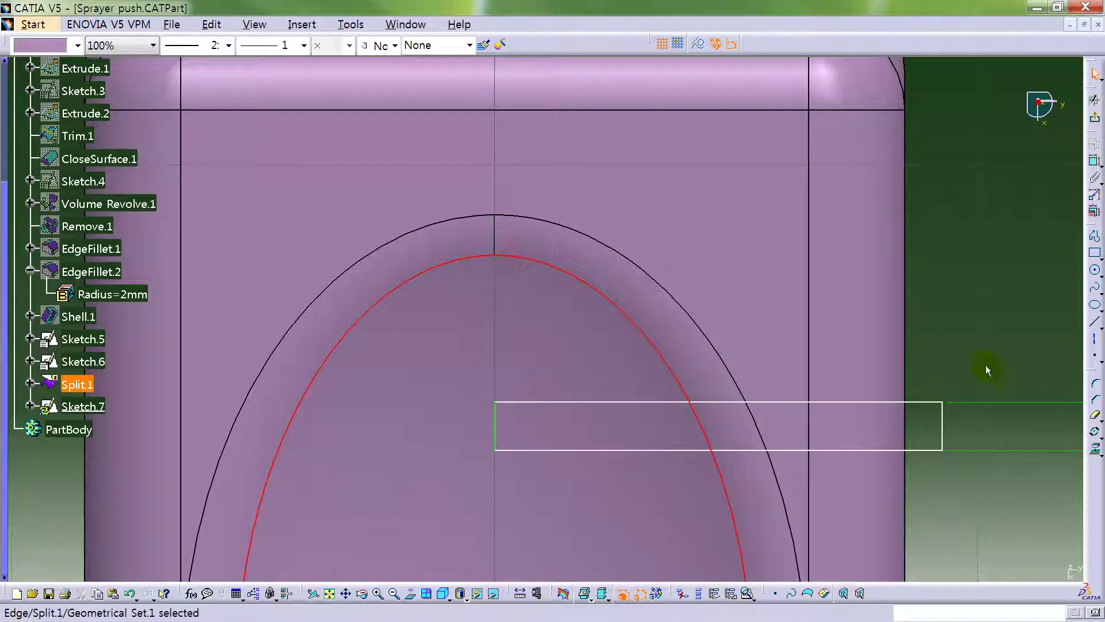
click(981, 332)
click(501, 234)
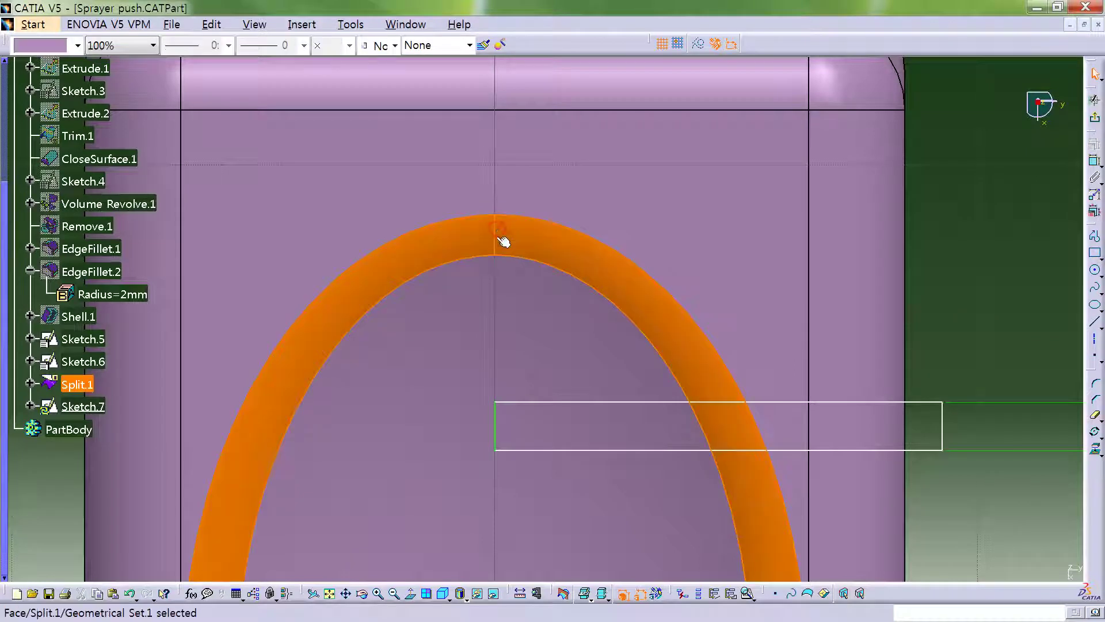
click(501, 258)
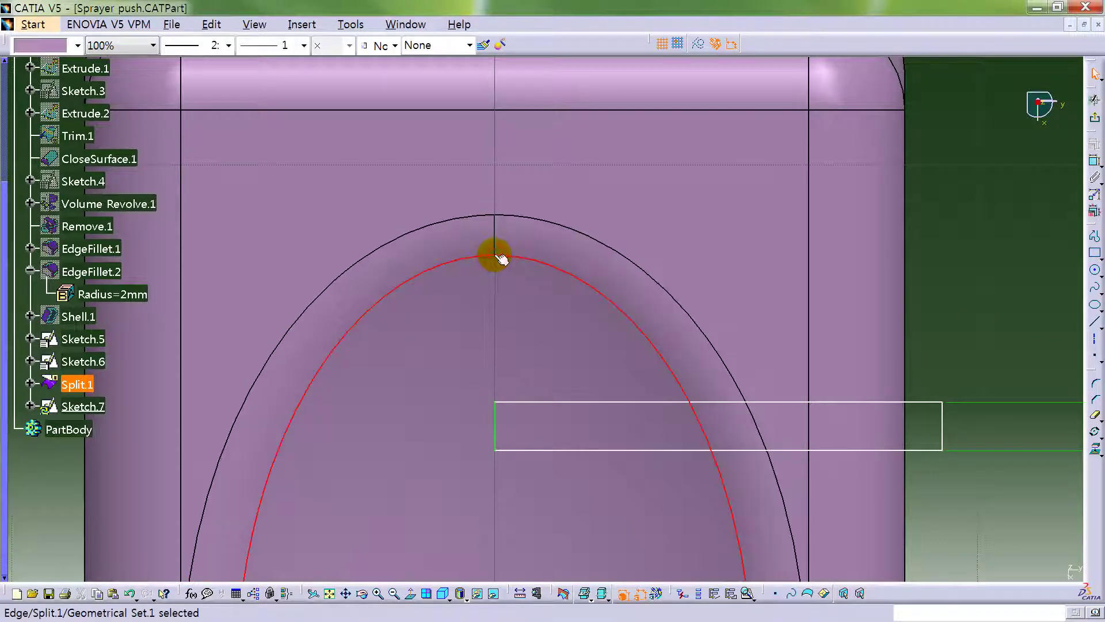
click(501, 217)
click(500, 262)
Show Sketch.4 to inspect it against the oval recess, and hide it again.
click(81, 181)
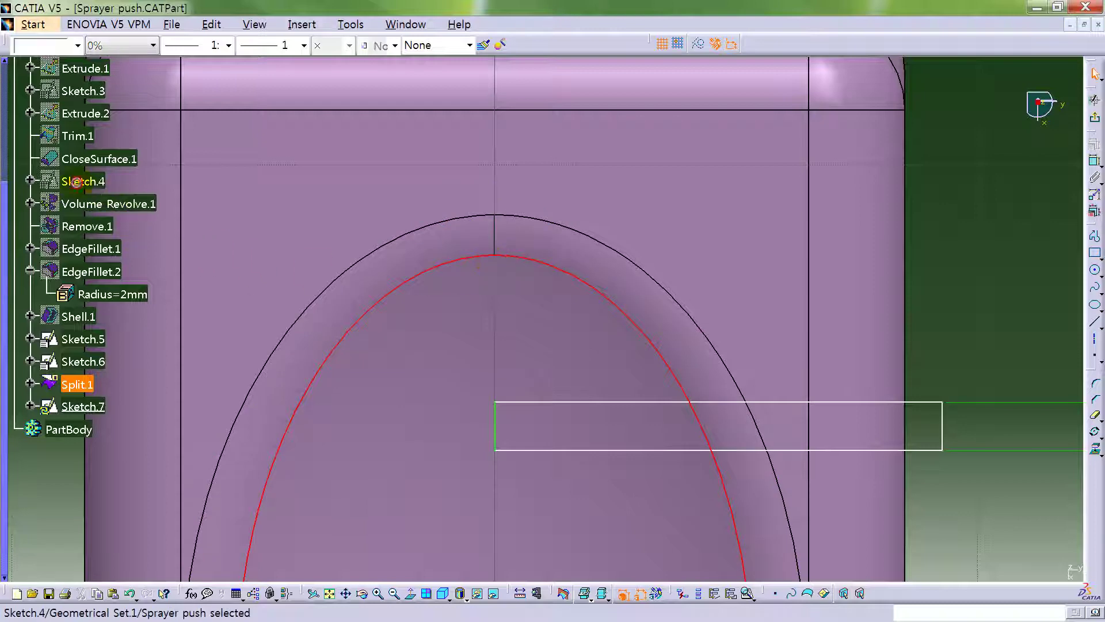
right_click(81, 180)
click(715, 222)
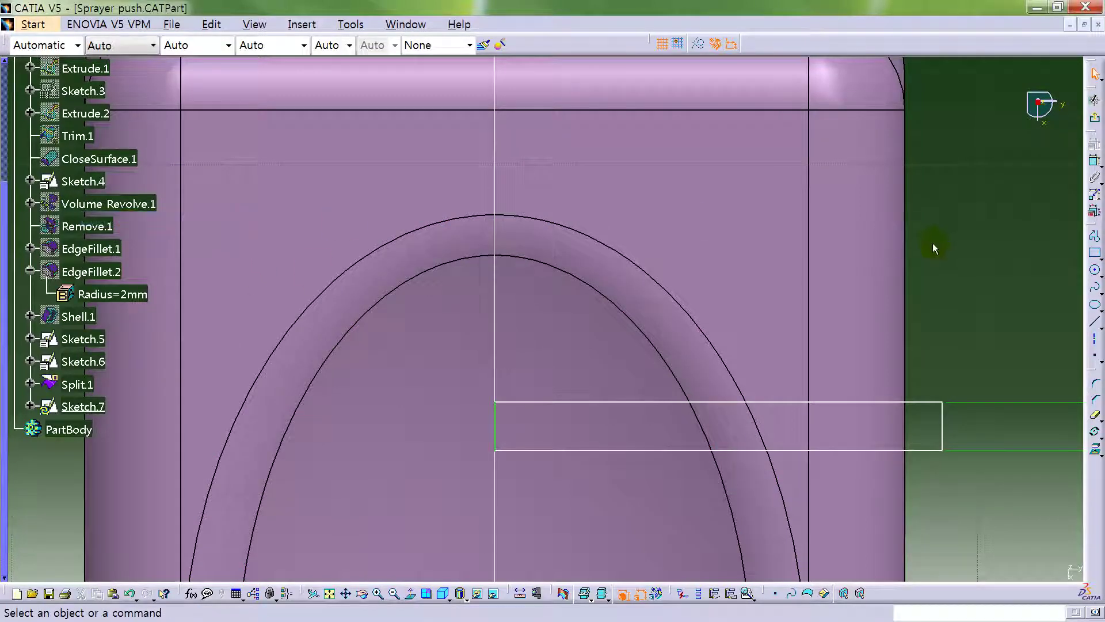
mouse_move(533, 338)
middle_down()
mouse_move(410, 322)
mouse_move(533, 326)
mouse_move(526, 387)
middle_up()
right_click(557, 167)
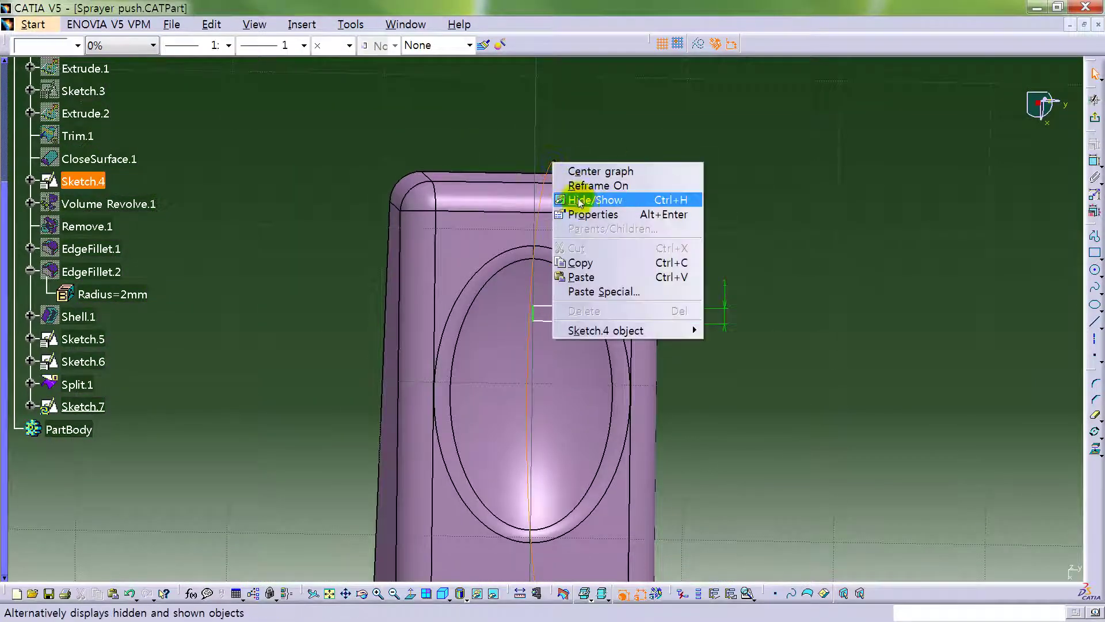
click(578, 199)
mouse_move(493, 313)
middle_down()
mouse_move(501, 402)
mouse_move(665, 341)
mouse_move(575, 306)
mouse_move(565, 338)
mouse_move(616, 416)
middle_up()
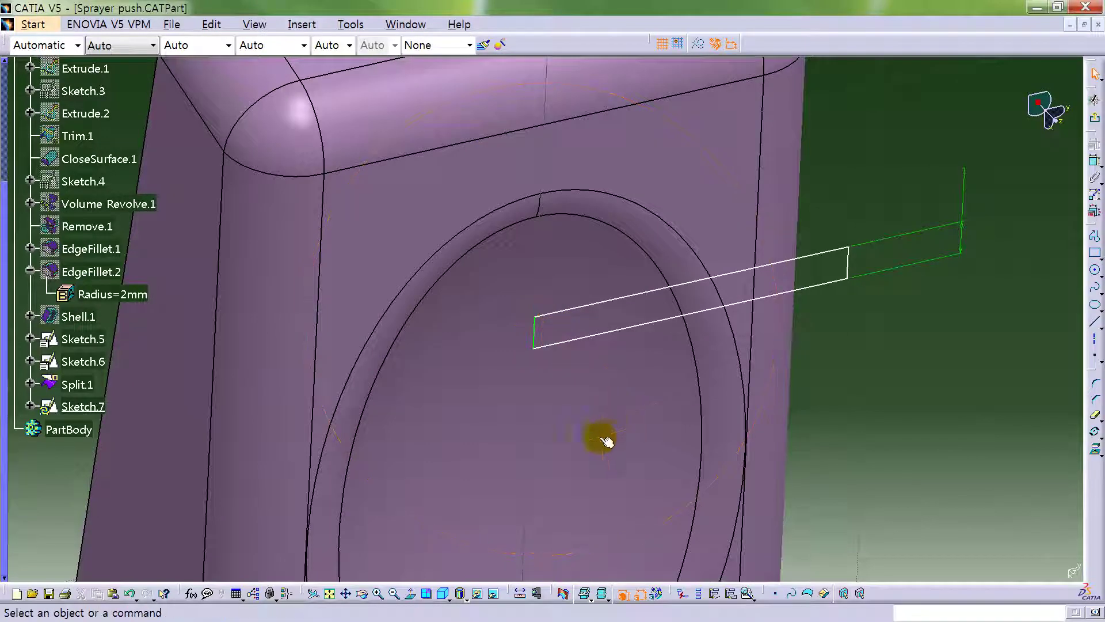
click(1094, 161)
middle_drag(567, 247, 578, 265)
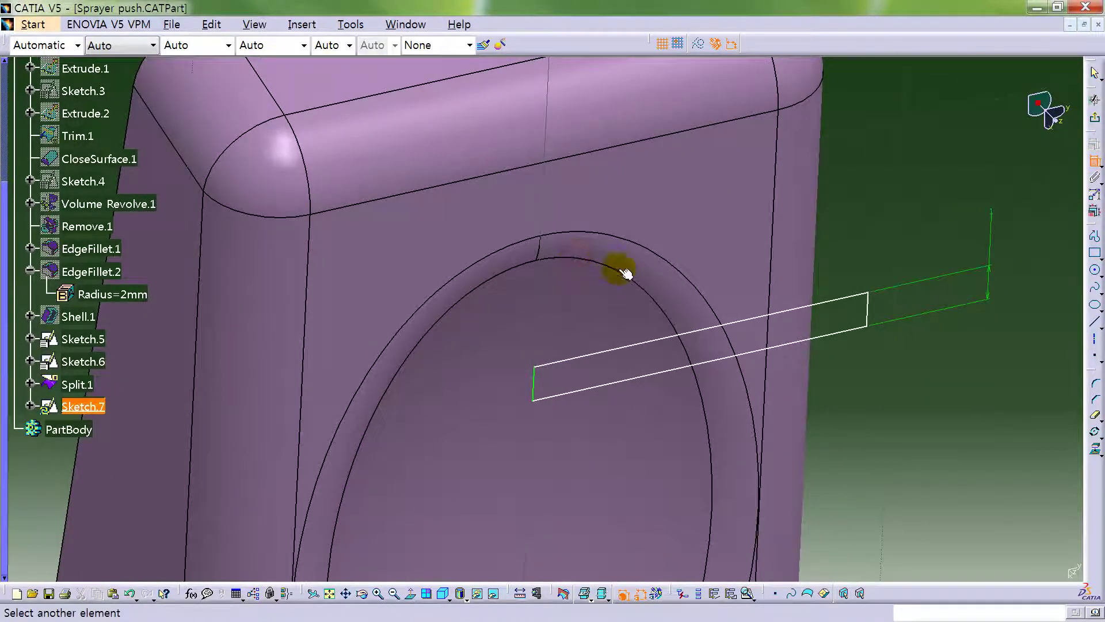
click(787, 314)
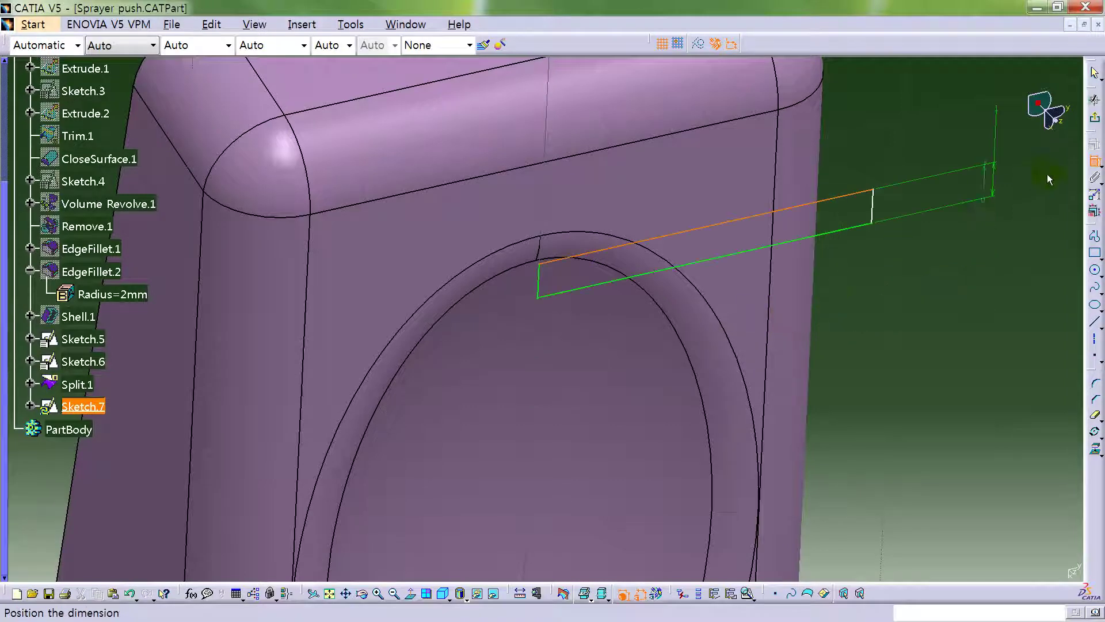
click(1094, 161)
mouse_move(604, 395)
ctrl+middle_down()
mouse_move(633, 338)
mouse_move(652, 393)
ctrl+middle_up()
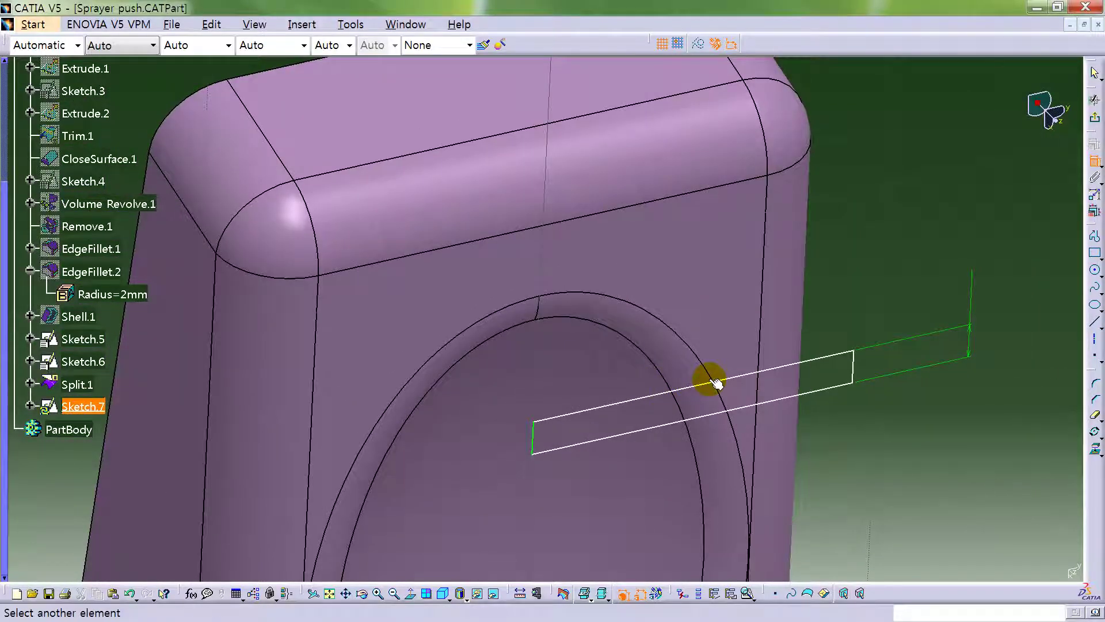
middle_drag(863, 346, 595, 425)
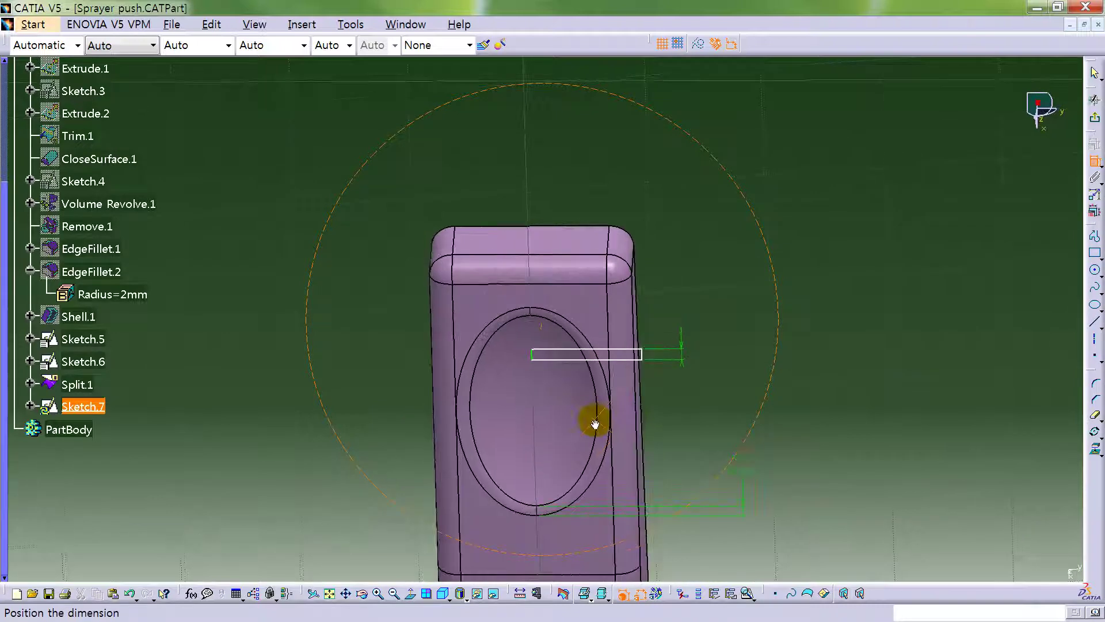
click(1094, 162)
click(638, 360)
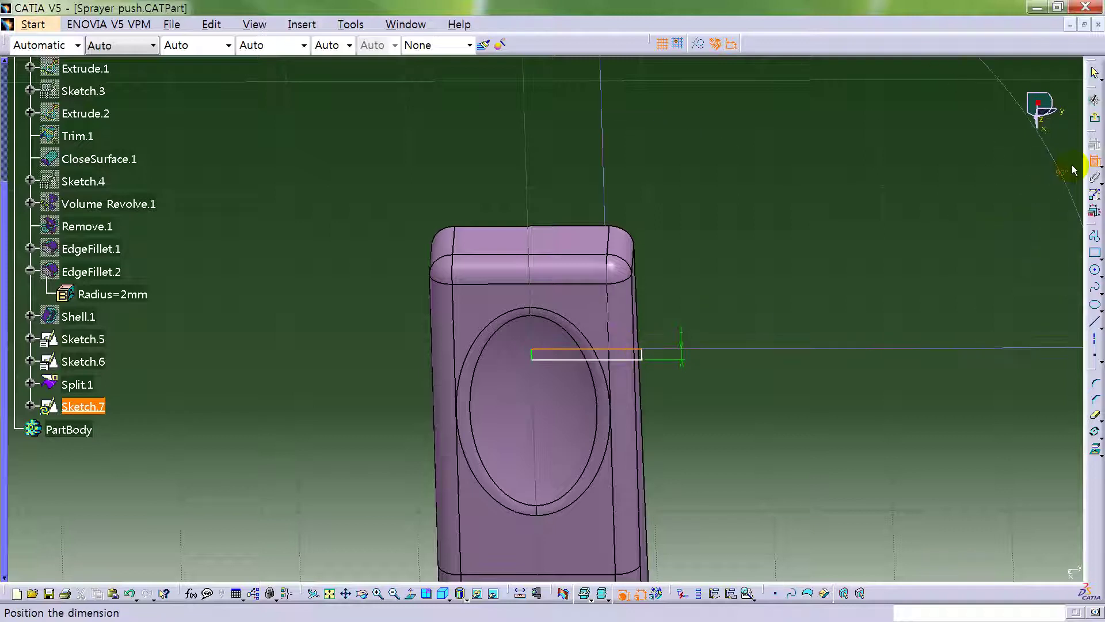
click(1093, 161)
click(1093, 161)
Dimension the rectangle's upper edge from the inner oval edge and set the distance to 2 mm.
mouse_move(520, 431)
middle_down()
mouse_move(594, 363)
mouse_move(545, 340)
middle_up()
click(538, 395)
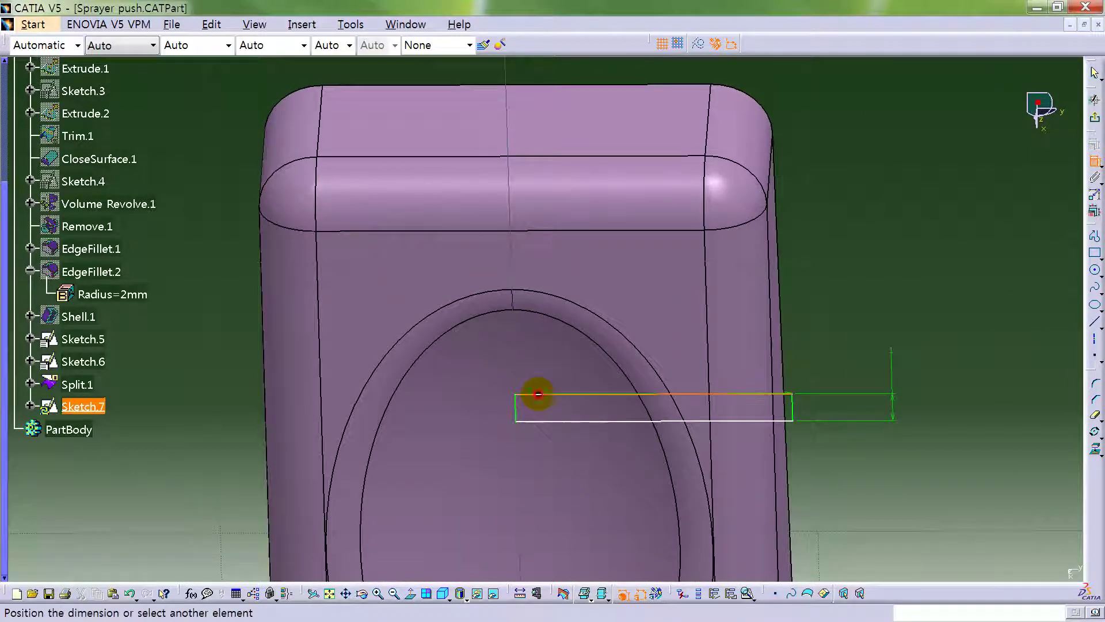
click(538, 315)
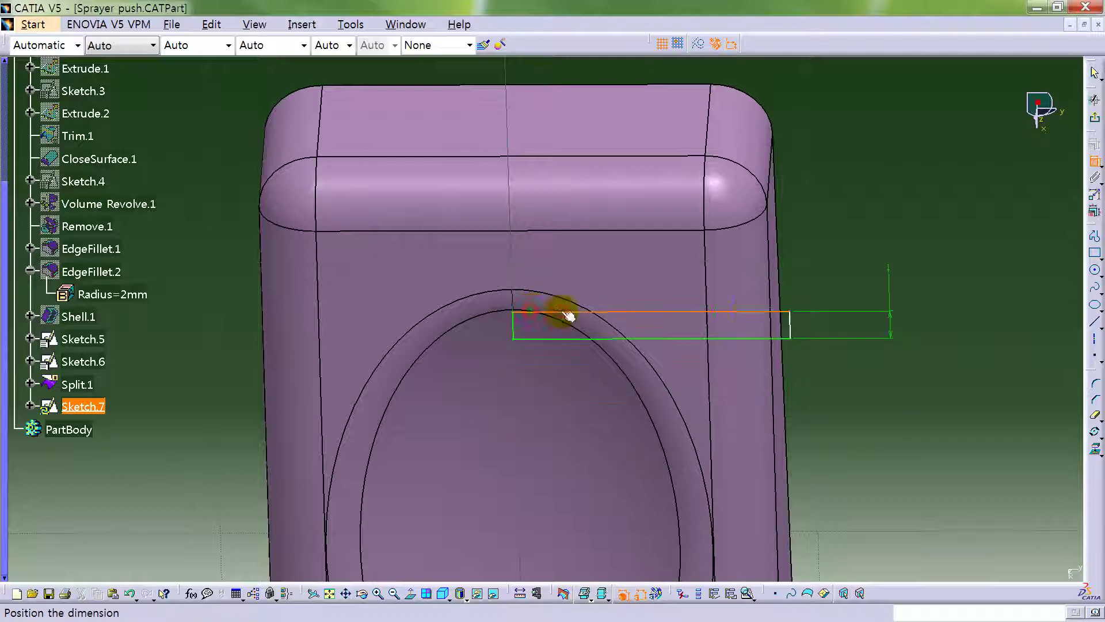
click(826, 294)
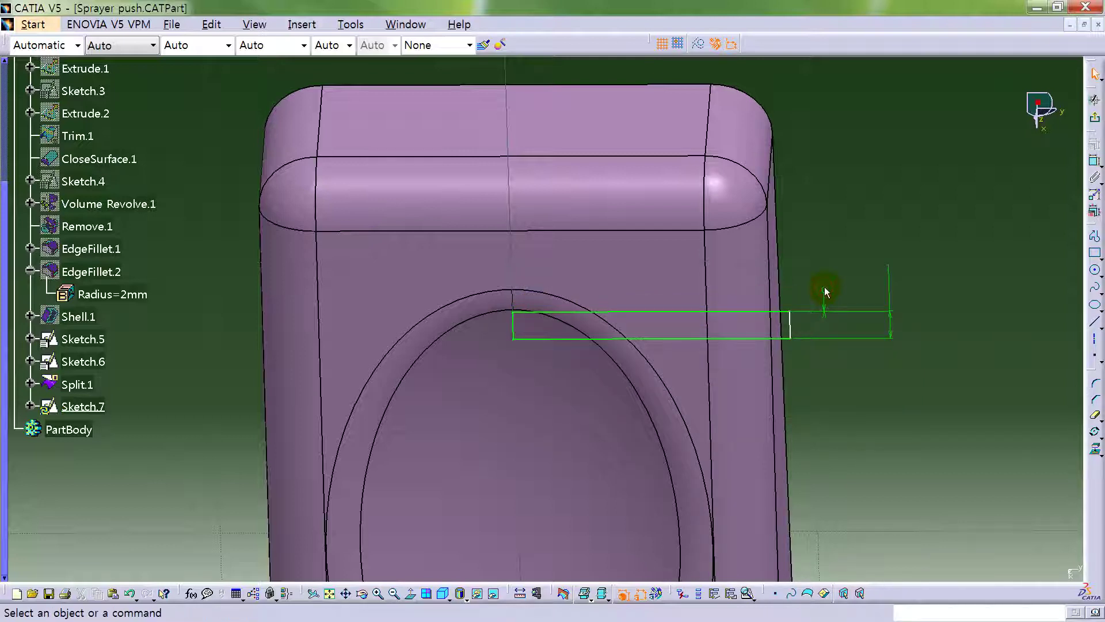
double_click(825, 293)
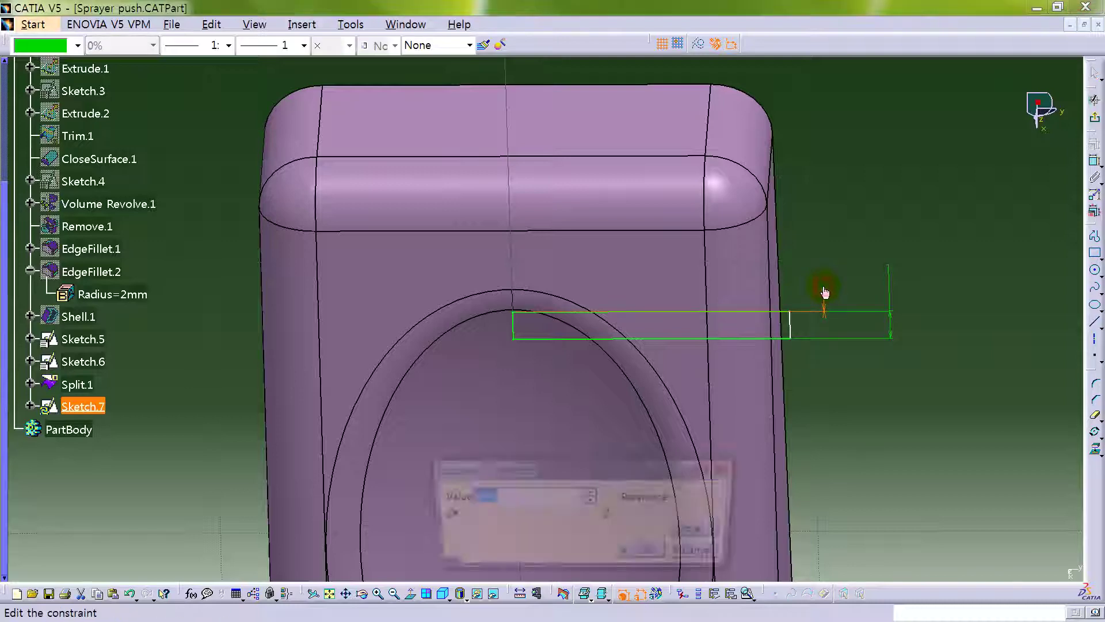
text(2mm)
key(Return)
click(886, 225)
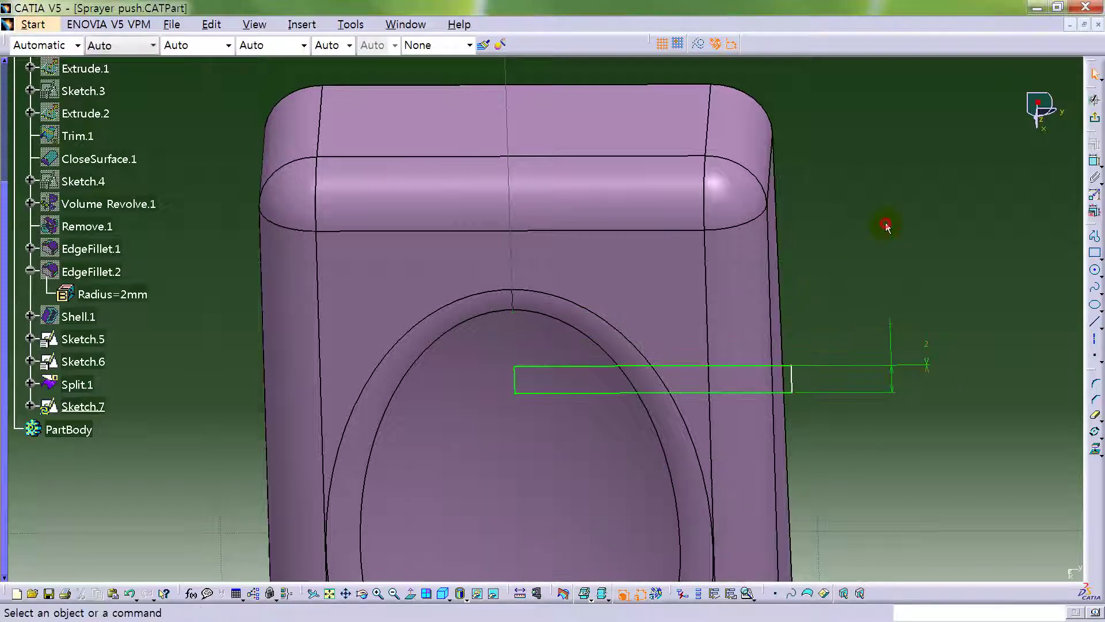
Shorten the rectangle by moving its free end inward, just inside the part's side edge, and exit the sketch.
click(411, 593)
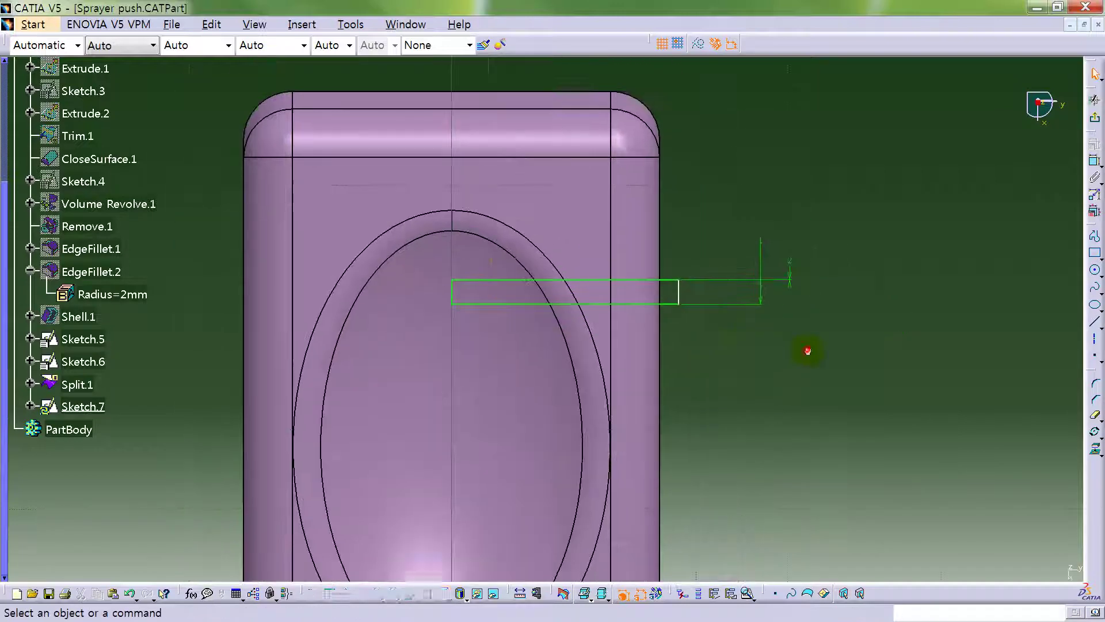
drag(679, 294, 649, 296)
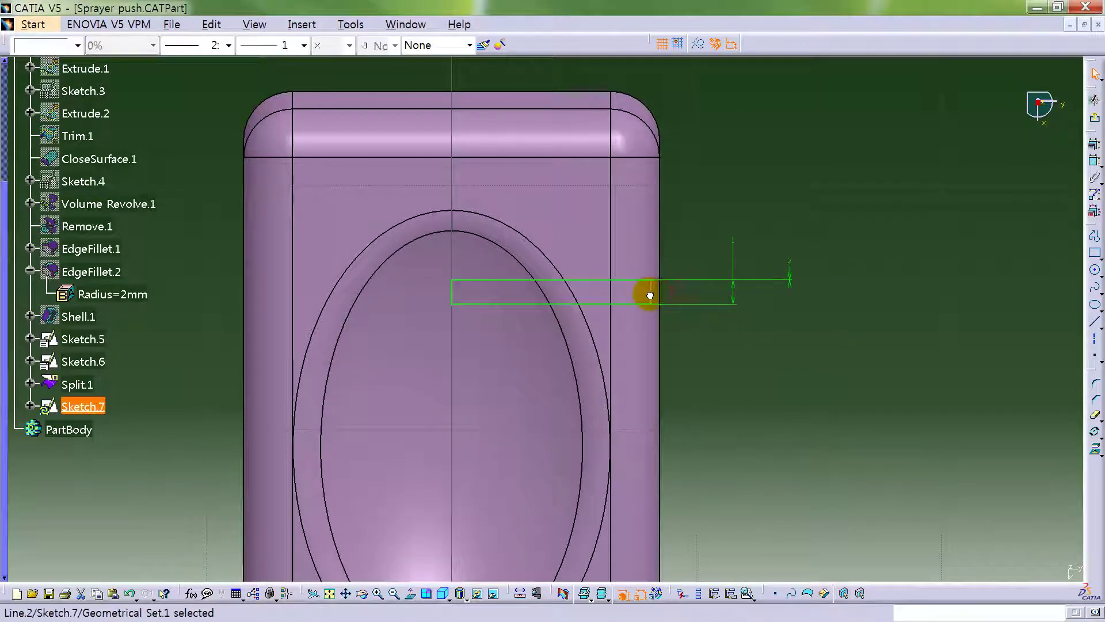
click(832, 335)
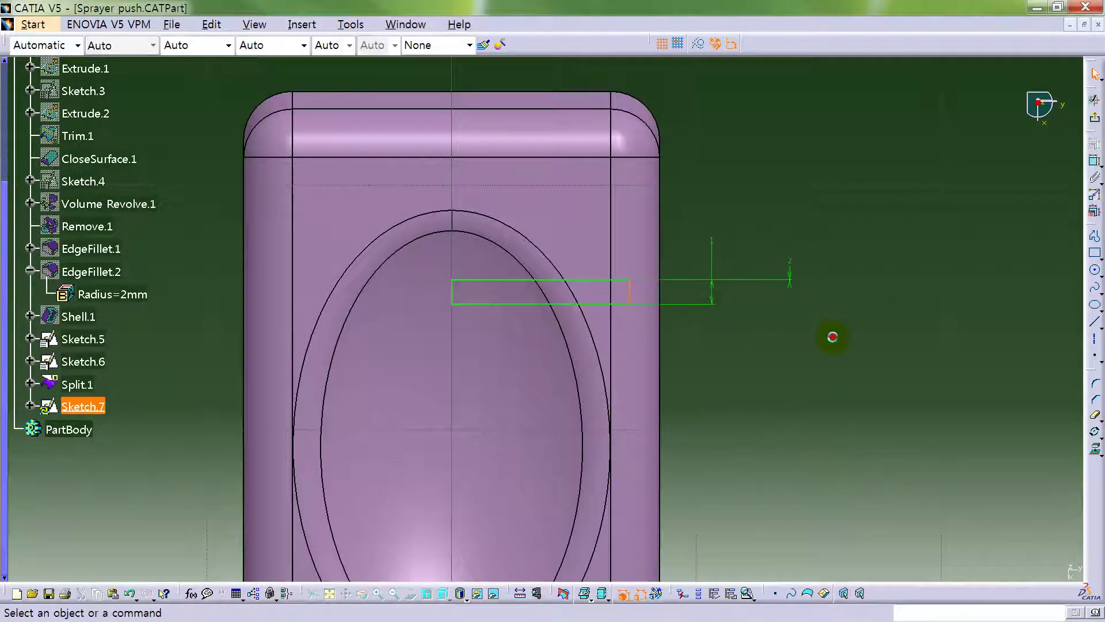
click(1089, 149)
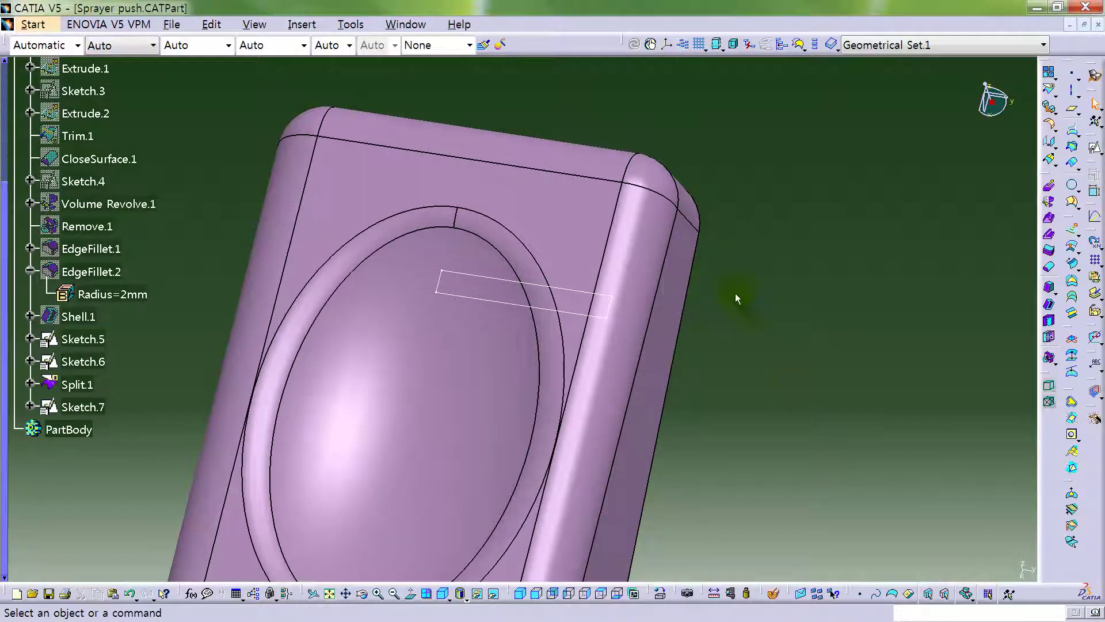
Extrude the rectangle sketch as a volume along its sketch normal, with 5 mm on both limits.
click(1049, 185)
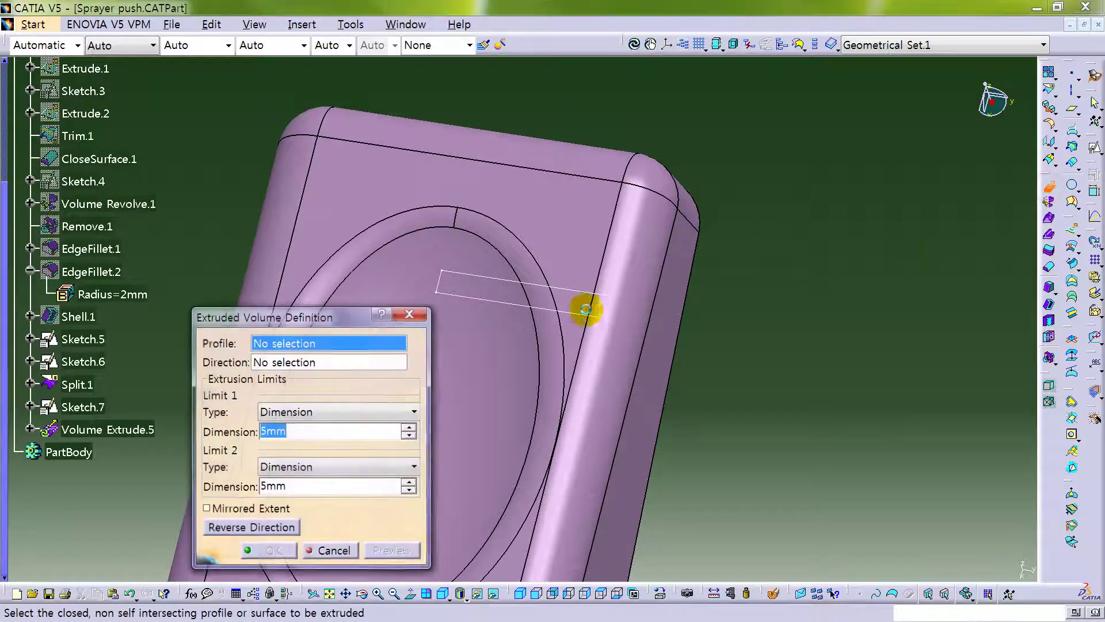
click(575, 312)
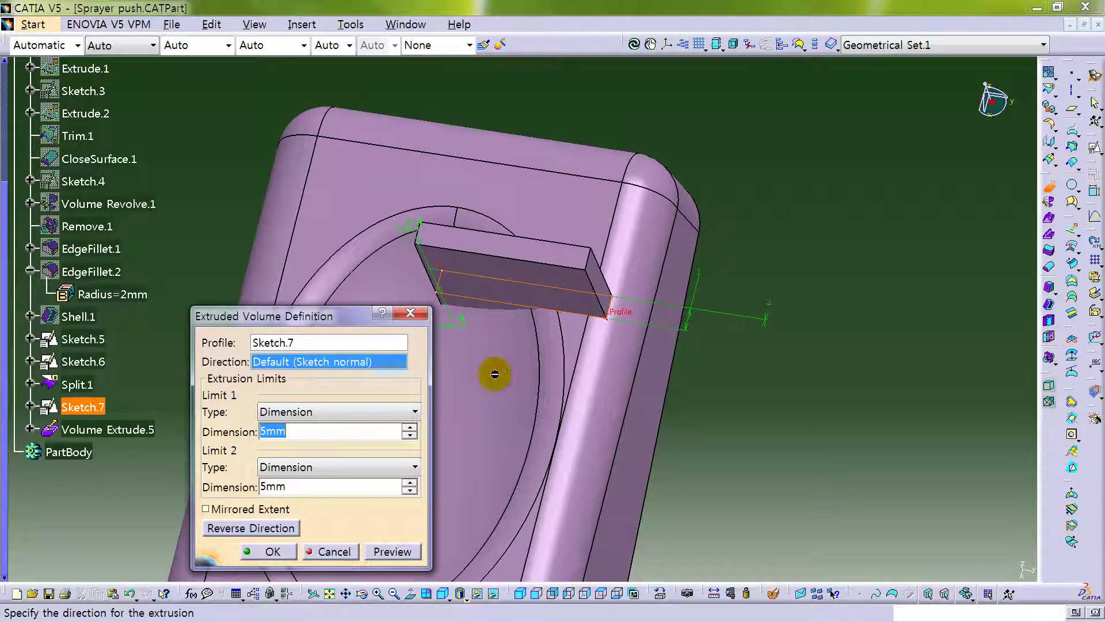
click(273, 551)
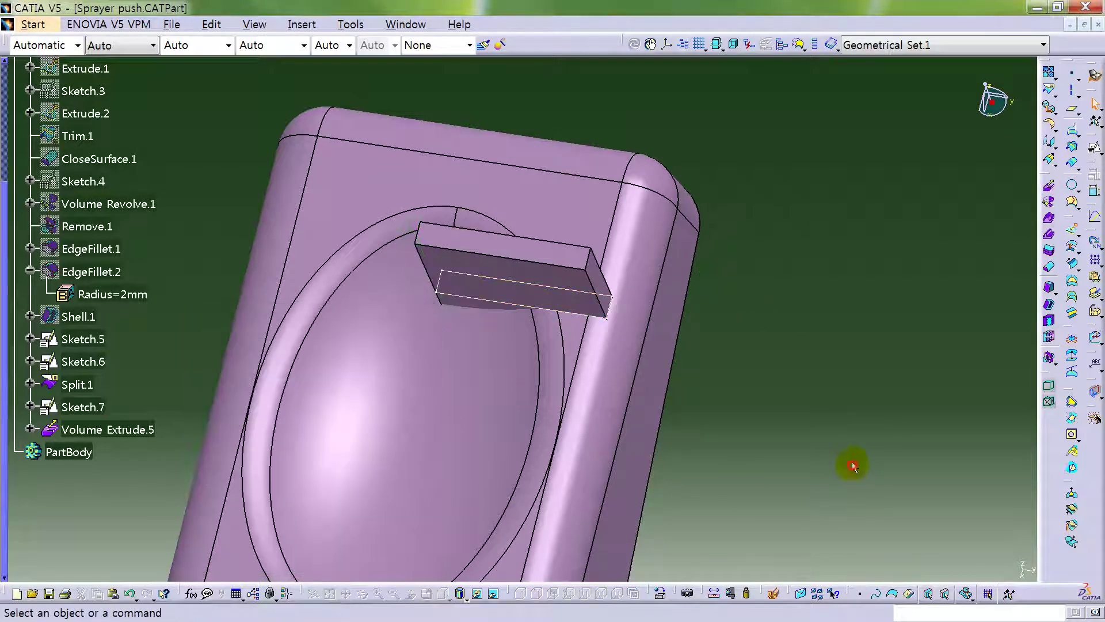
Set up a rectangular pattern of the extruded rib volume along the absolute X axis.
click(1092, 259)
click(513, 271)
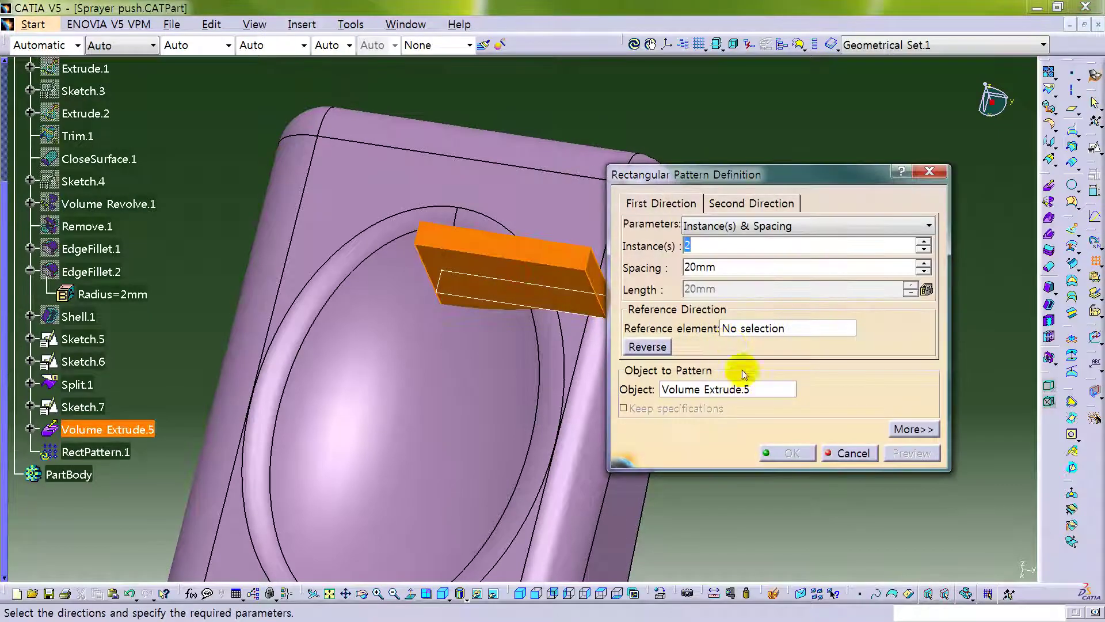
click(765, 328)
middle_drag(476, 347, 503, 423)
click(496, 453)
Set the rib pattern to 8 instances with 2 mm spacing and create it.
double_click(729, 266)
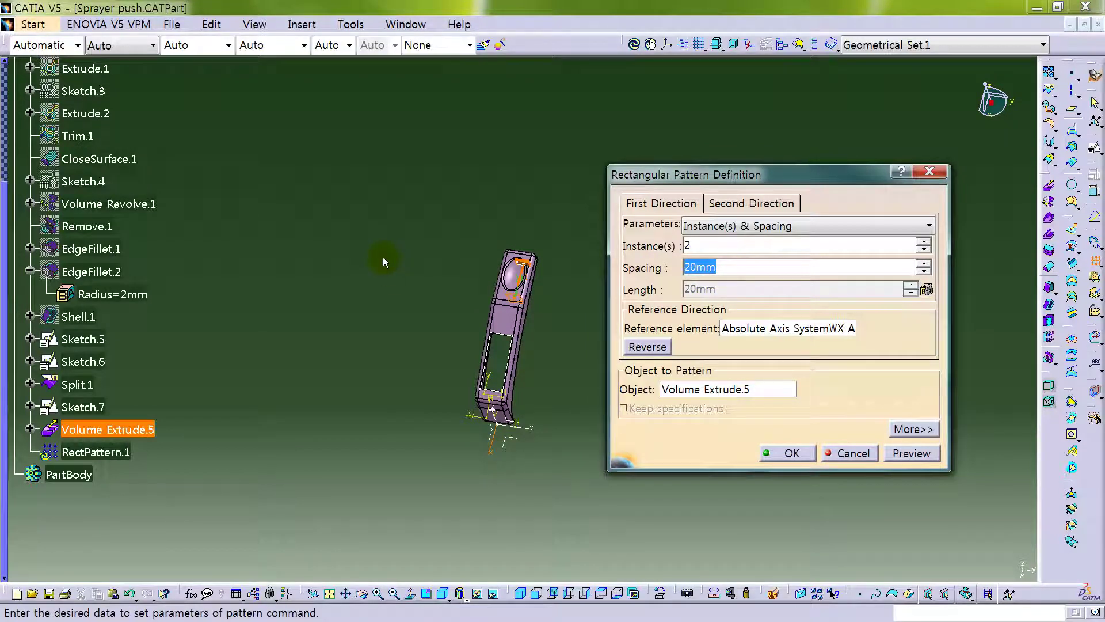
text(2)
double_click(729, 245)
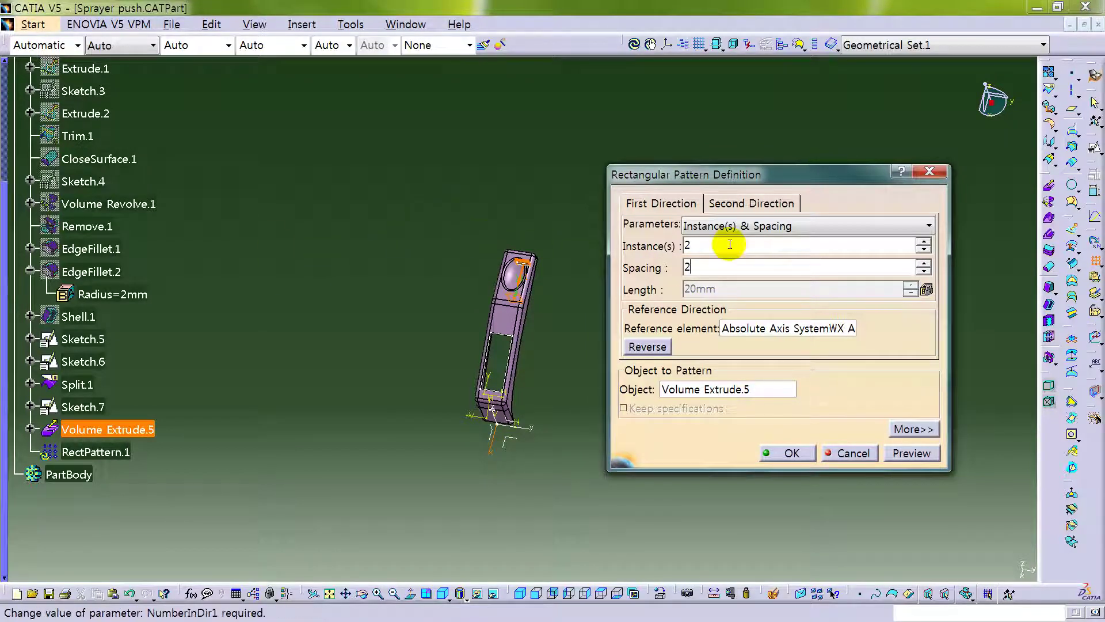
click(711, 226)
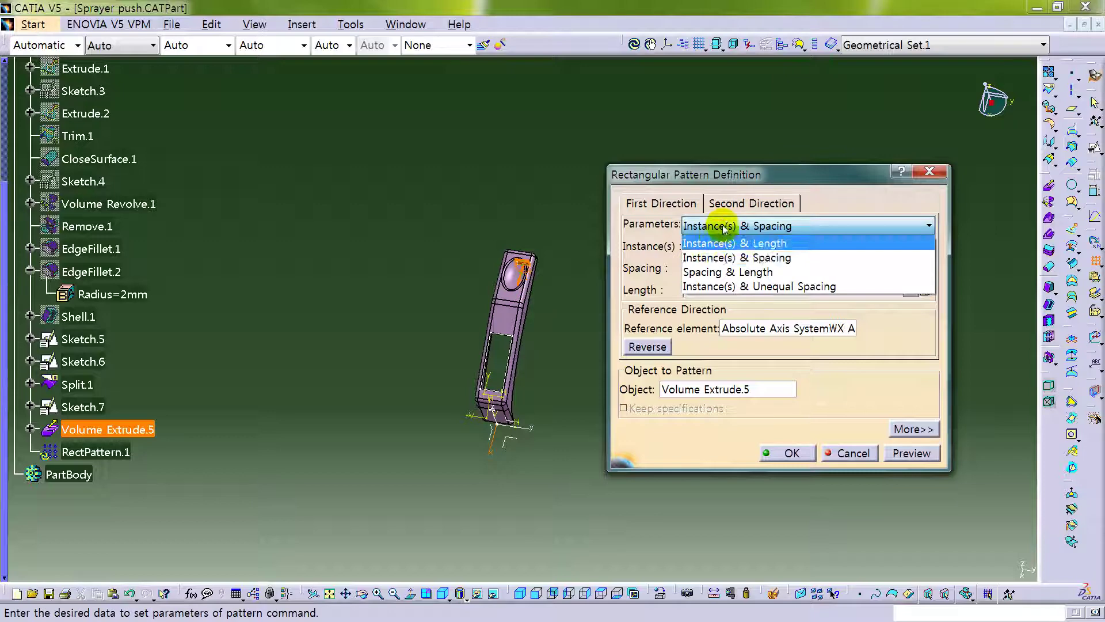
click(717, 227)
double_click(715, 244)
key(Return)
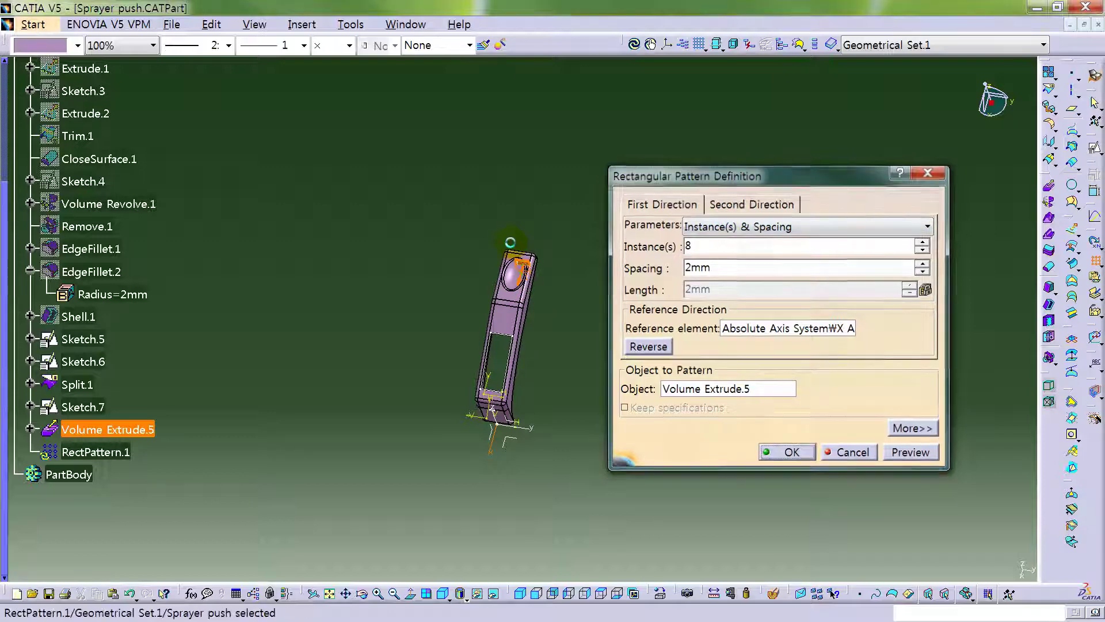
click(696, 266)
mouse_move(656, 403)
middle_down()
mouse_move(546, 473)
mouse_move(513, 378)
mouse_move(575, 264)
mouse_move(585, 148)
mouse_move(569, 300)
mouse_move(626, 247)
mouse_move(452, 374)
mouse_move(523, 335)
mouse_move(523, 348)
middle_up()
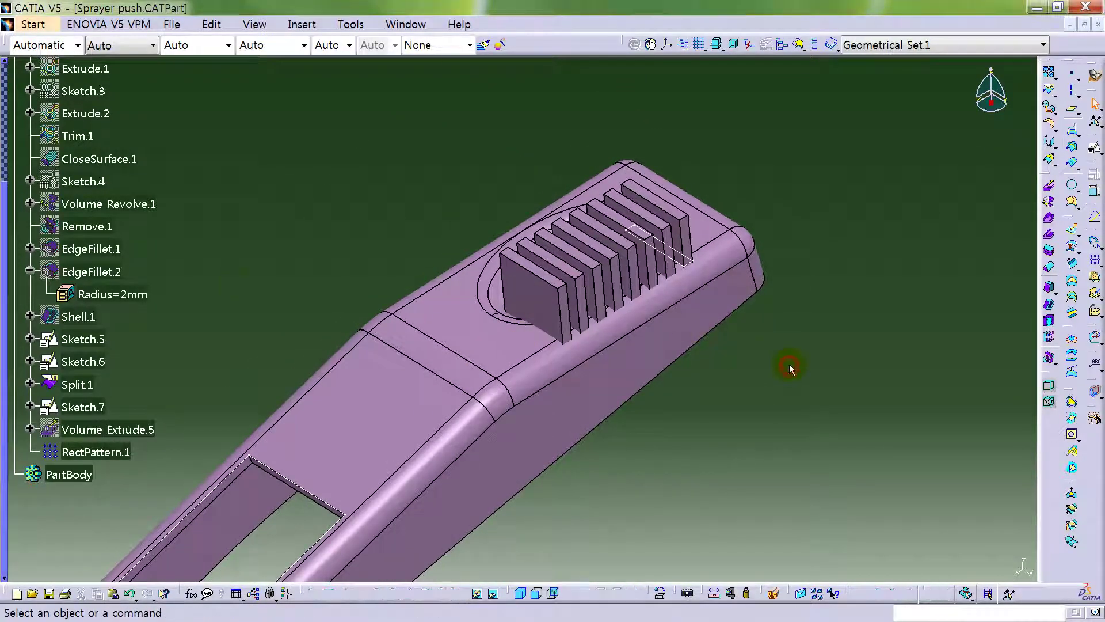
Begin splitting the rib pattern with a new extruded cutting surface, extracting the part's outer skin with point continuity for its profile.
click(1048, 92)
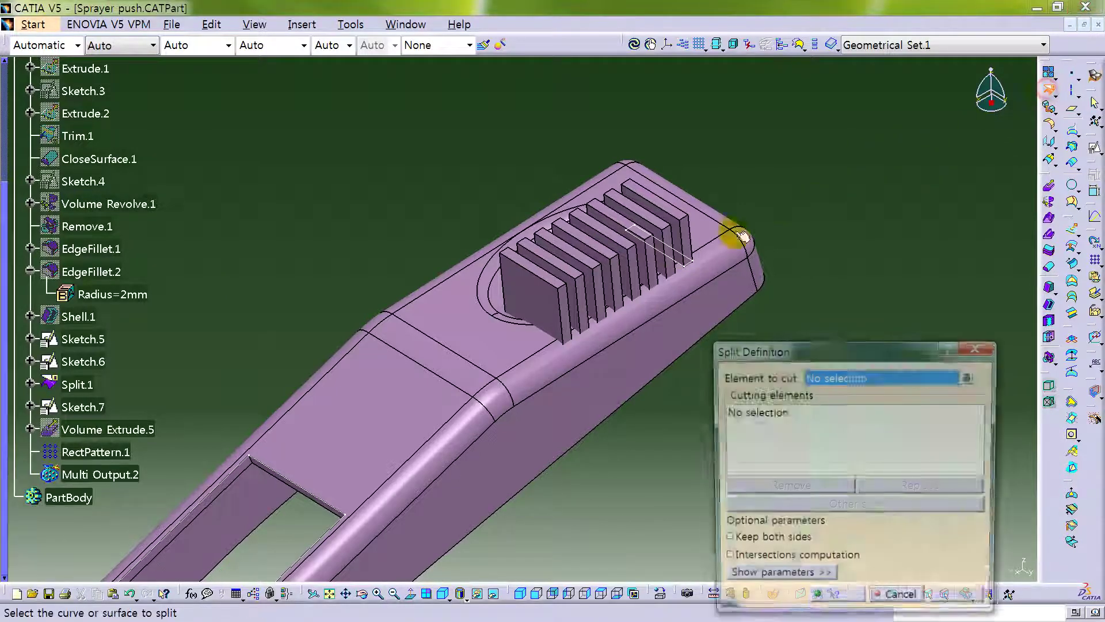
click(535, 298)
right_click(770, 414)
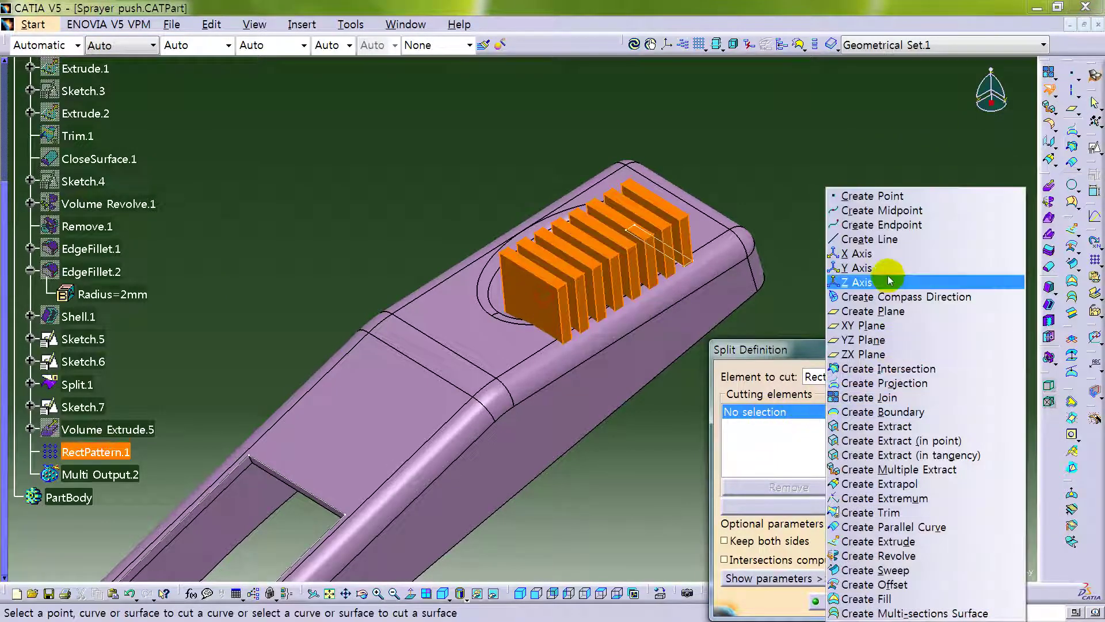
click(901, 545)
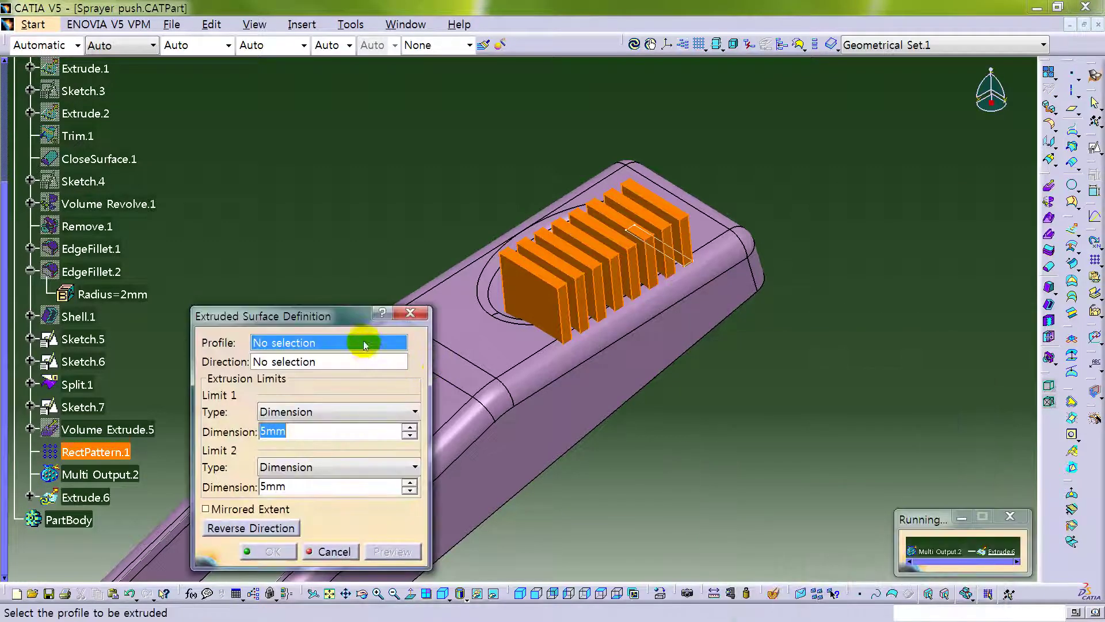
right_click(365, 344)
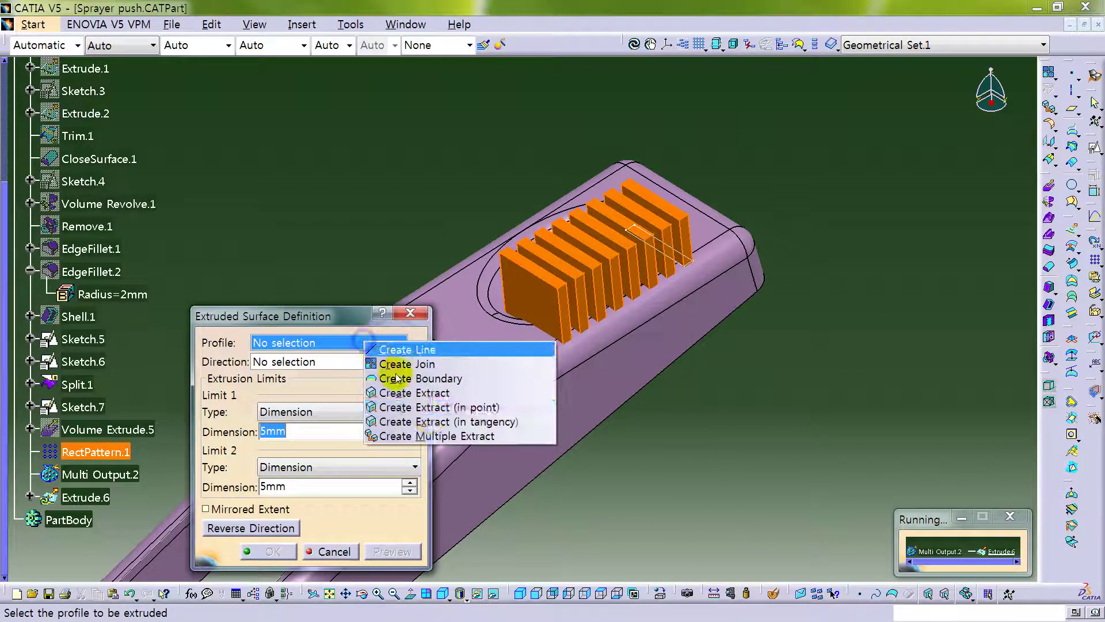
click(435, 407)
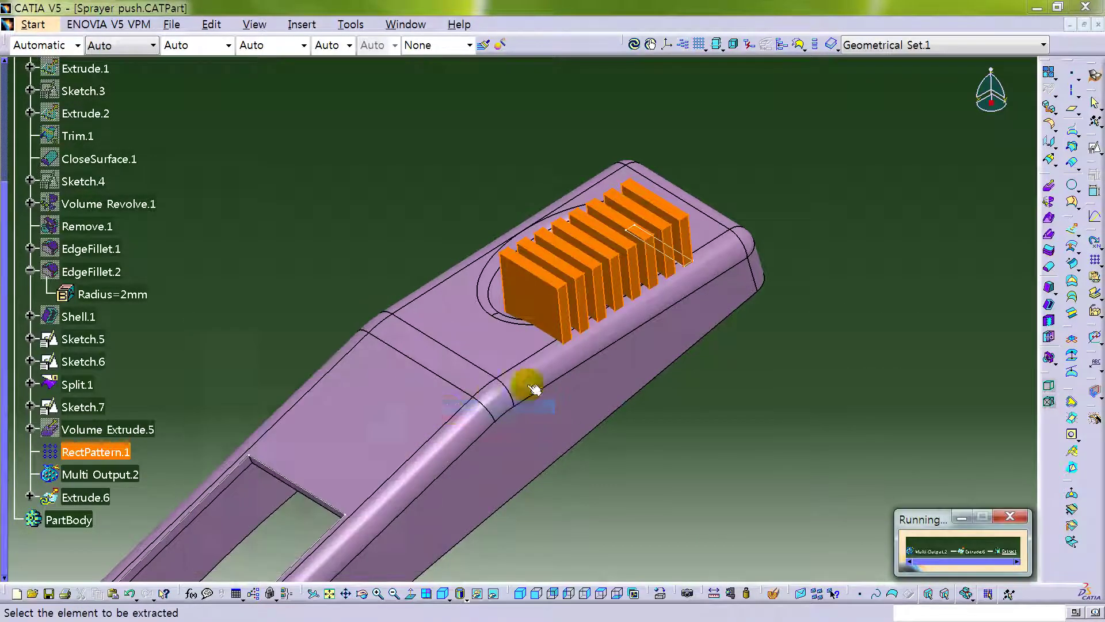
click(498, 309)
Use the inner oval edge of the extracted skin as the extrusion profile and the absolute Z axis as its direction.
click(340, 343)
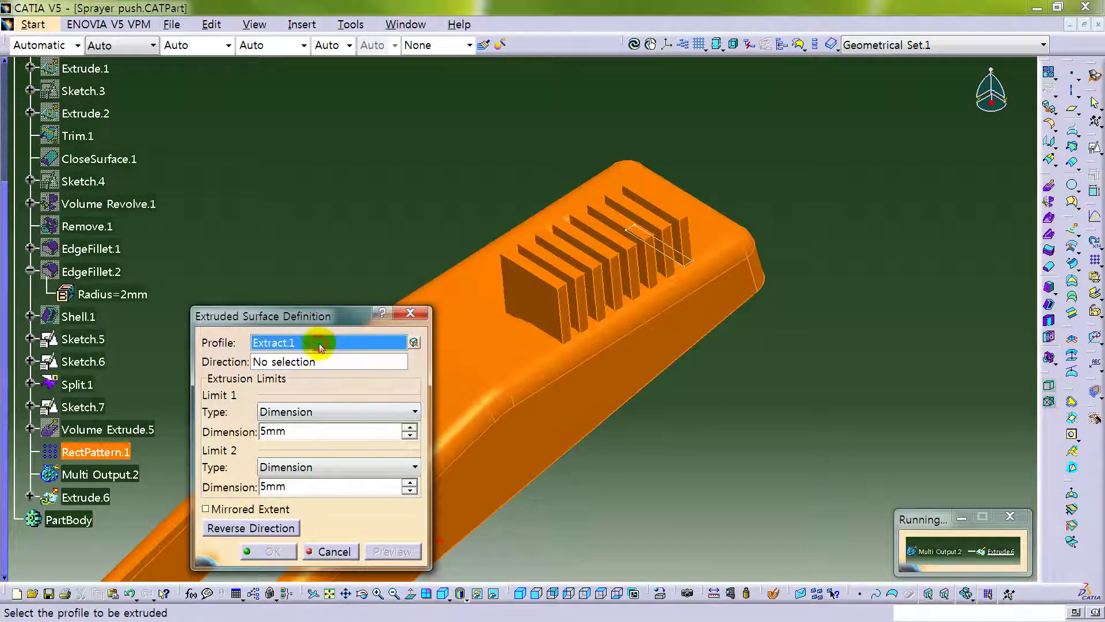
right_click(375, 348)
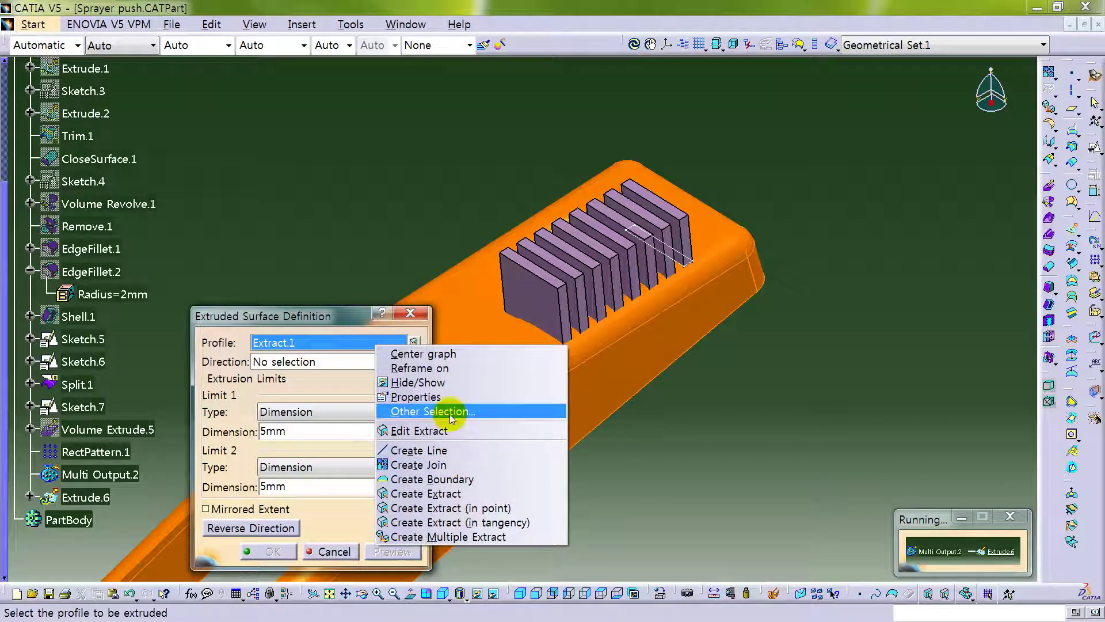
key(Escape)
middle_drag(494, 400, 591, 397)
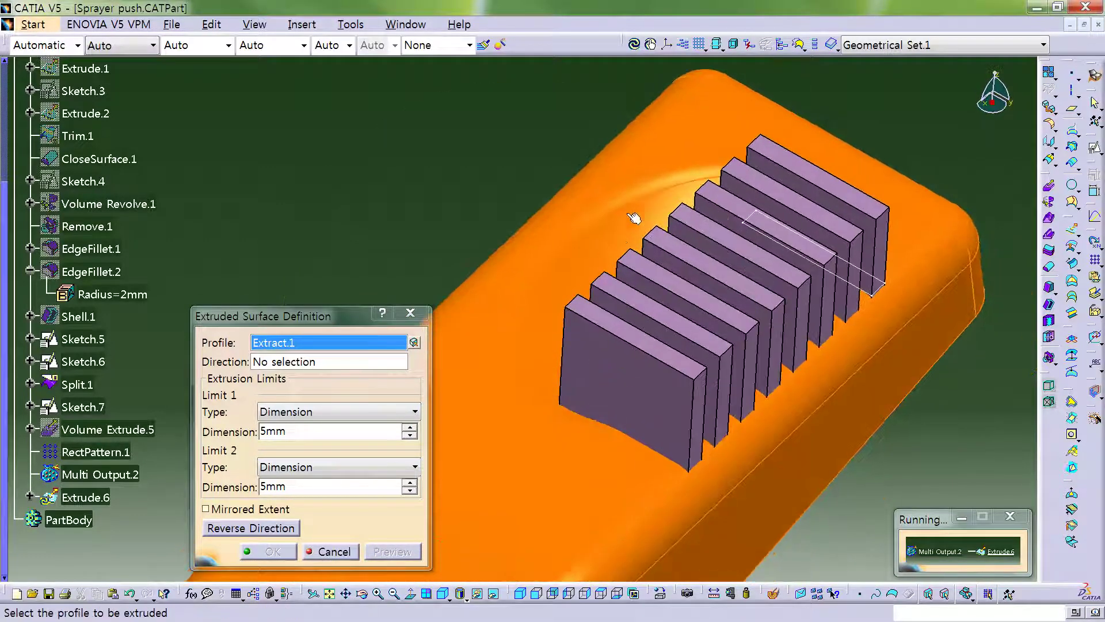
click(663, 197)
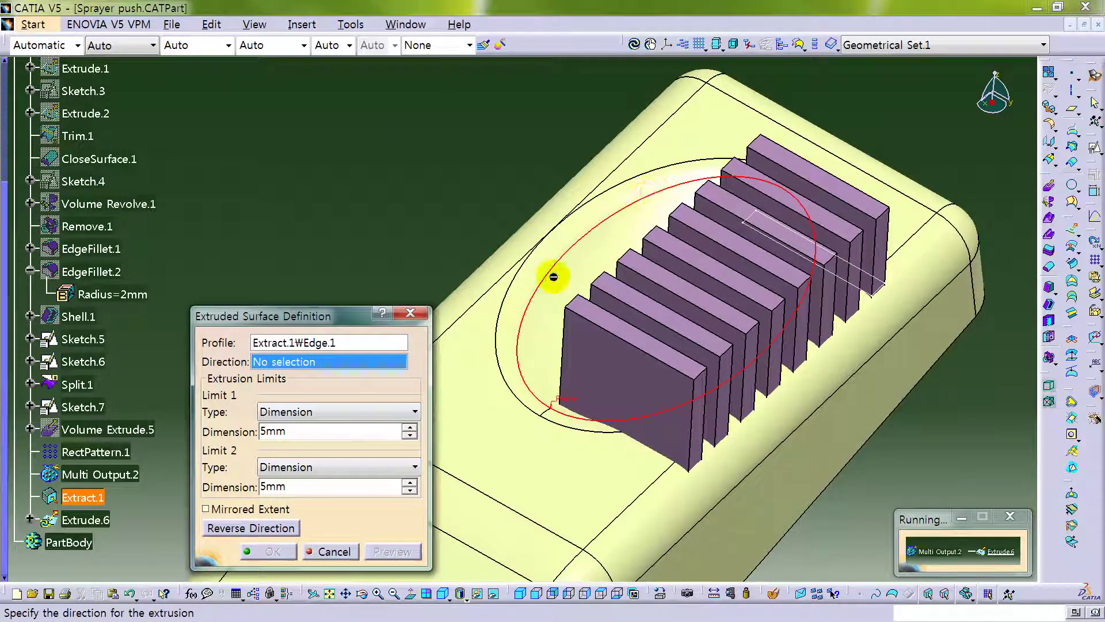
mouse_move(506, 410)
middle_down()
mouse_move(533, 395)
mouse_move(526, 459)
mouse_move(508, 399)
mouse_move(568, 407)
mouse_move(592, 387)
mouse_move(715, 353)
mouse_move(605, 428)
middle_up()
click(592, 429)
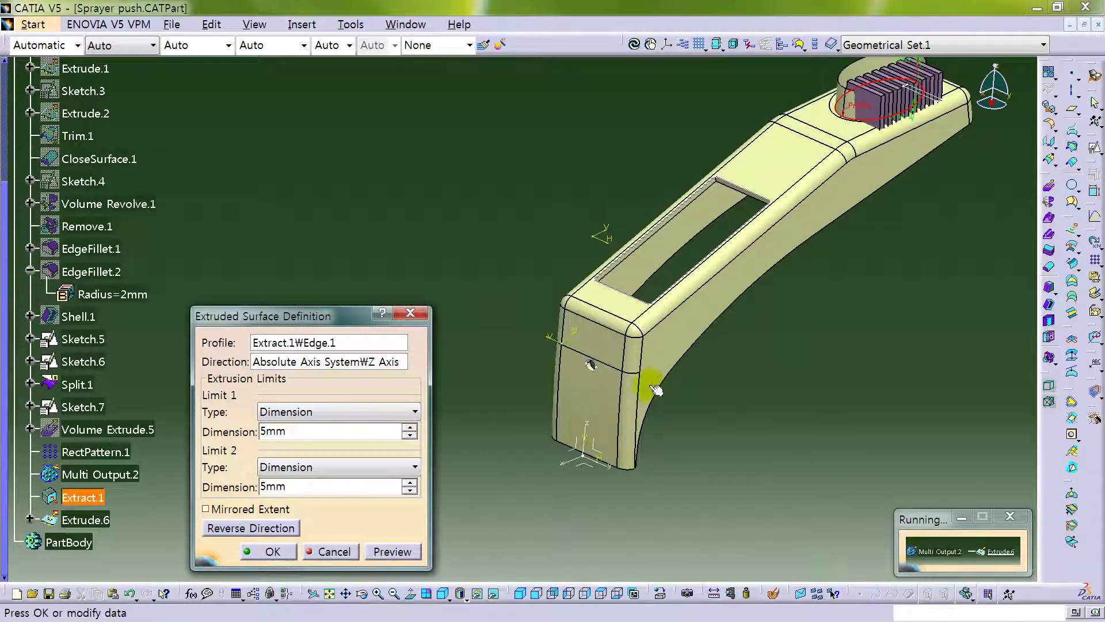
middle_drag(678, 424, 694, 403)
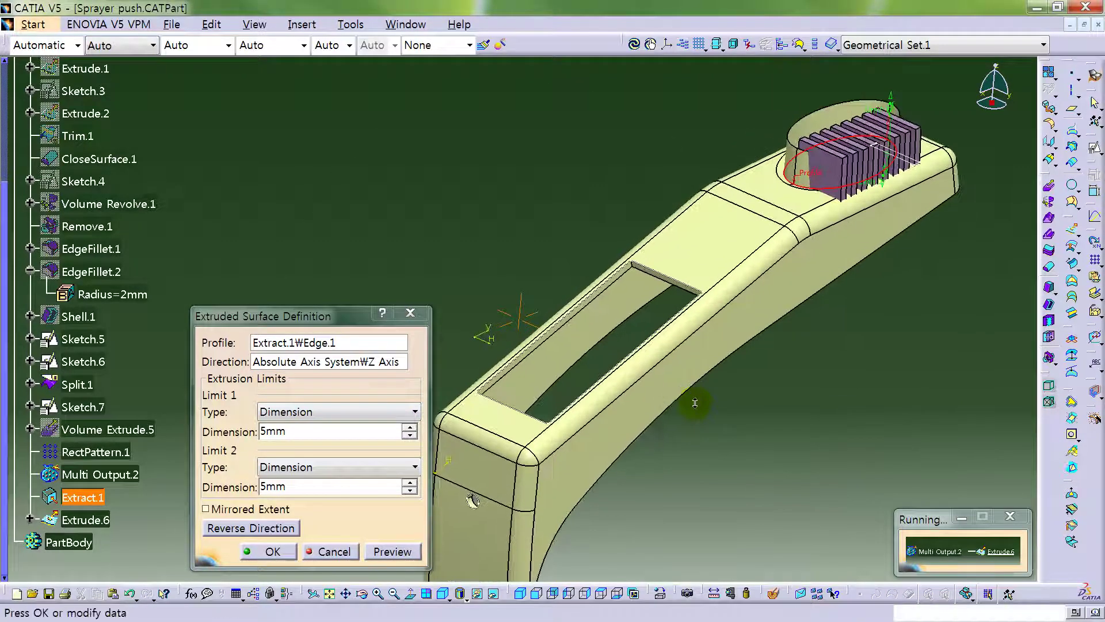
Set the oval surface extrusion to 10 mm with mirrored extent and accept it as the cutting element.
double_click(311, 431)
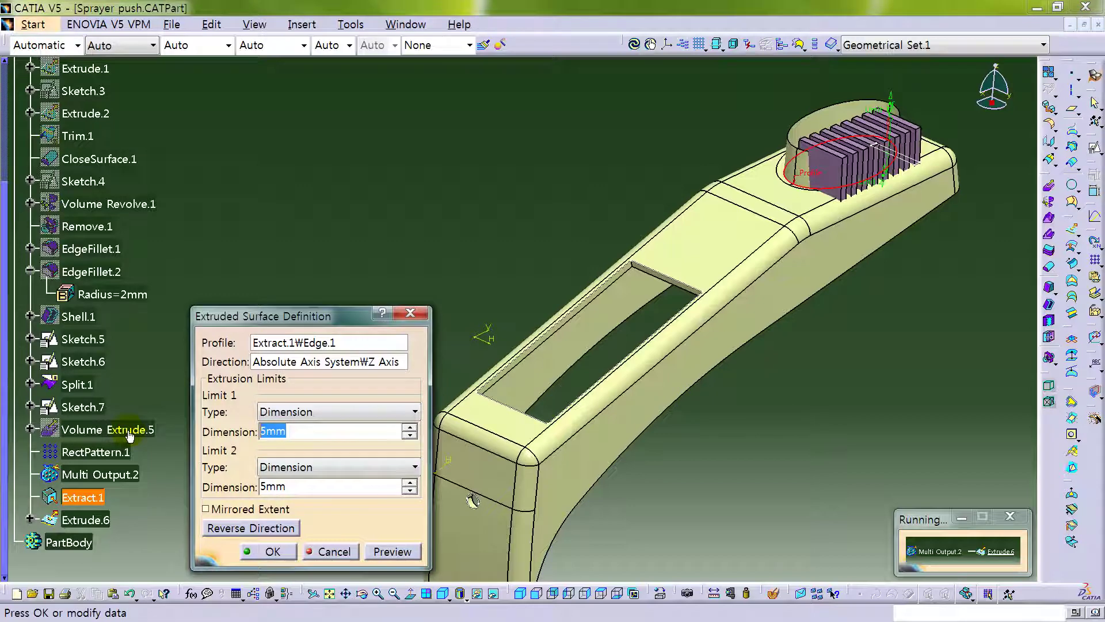
text(10)
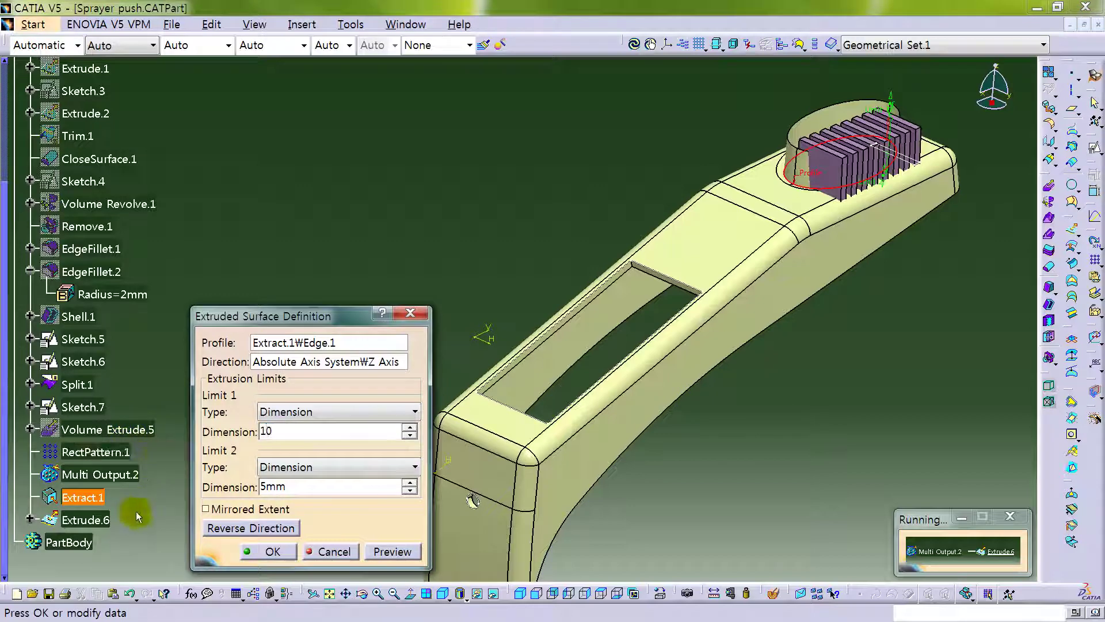
click(206, 509)
click(273, 551)
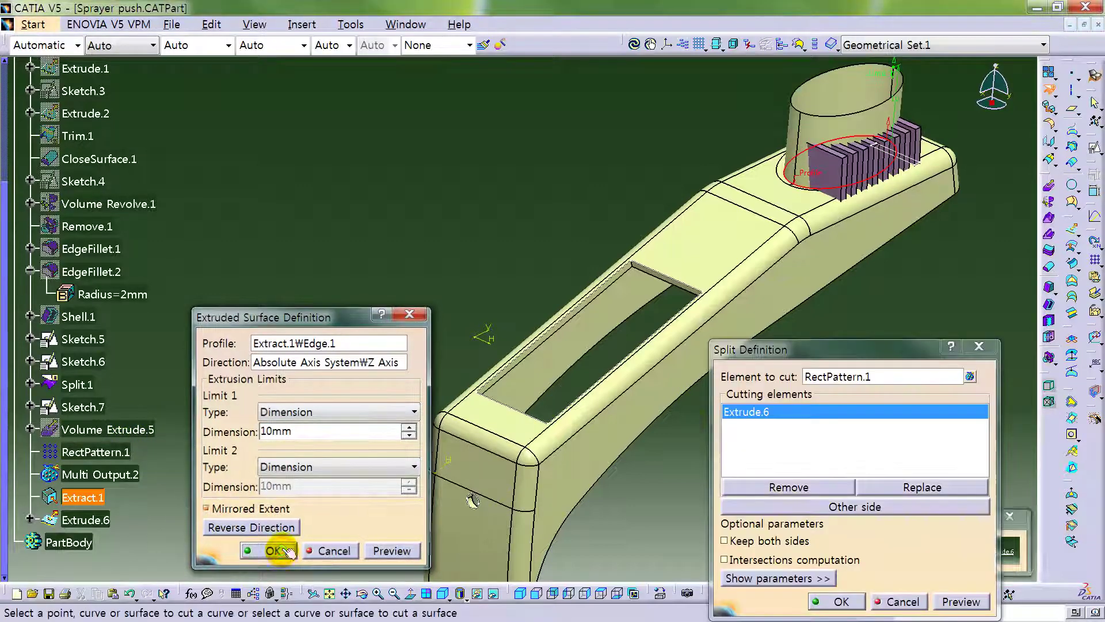
Switch the split to keep the other side and add the extracted outer skin as a second cutting element.
click(854, 508)
middle_drag(403, 526, 585, 377)
middle_drag(601, 506, 639, 397)
click(777, 436)
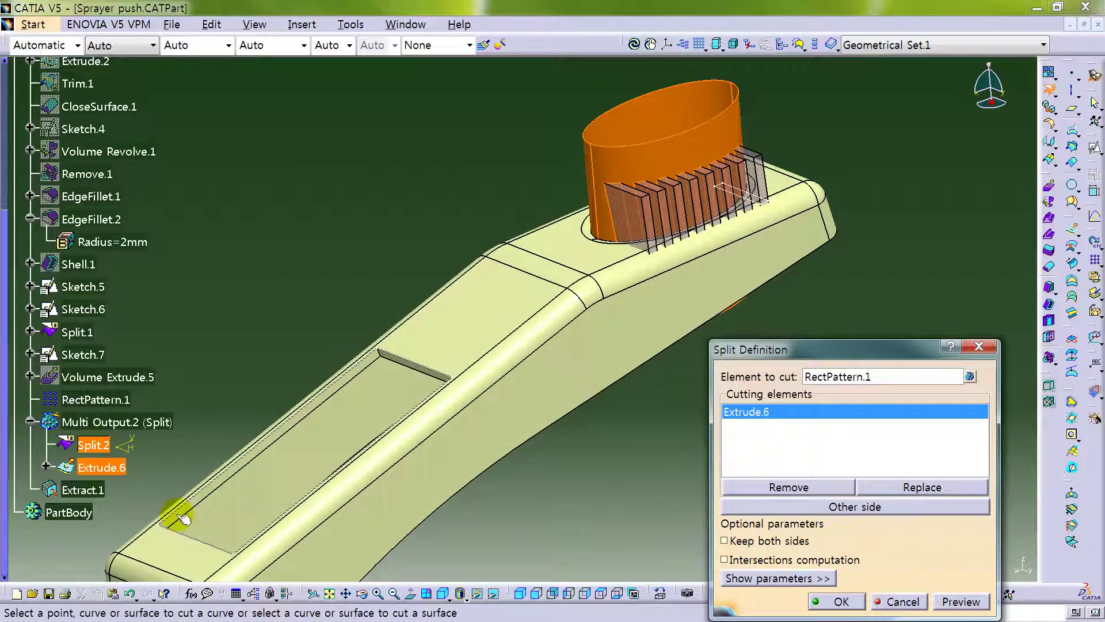
click(81, 489)
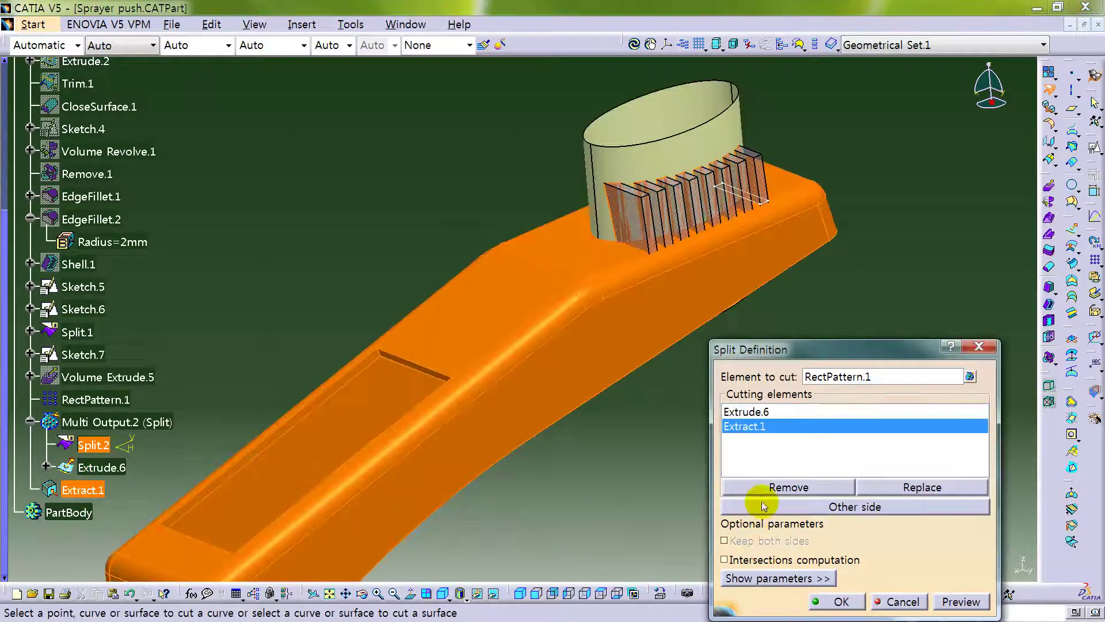
middle_drag(650, 253, 562, 328)
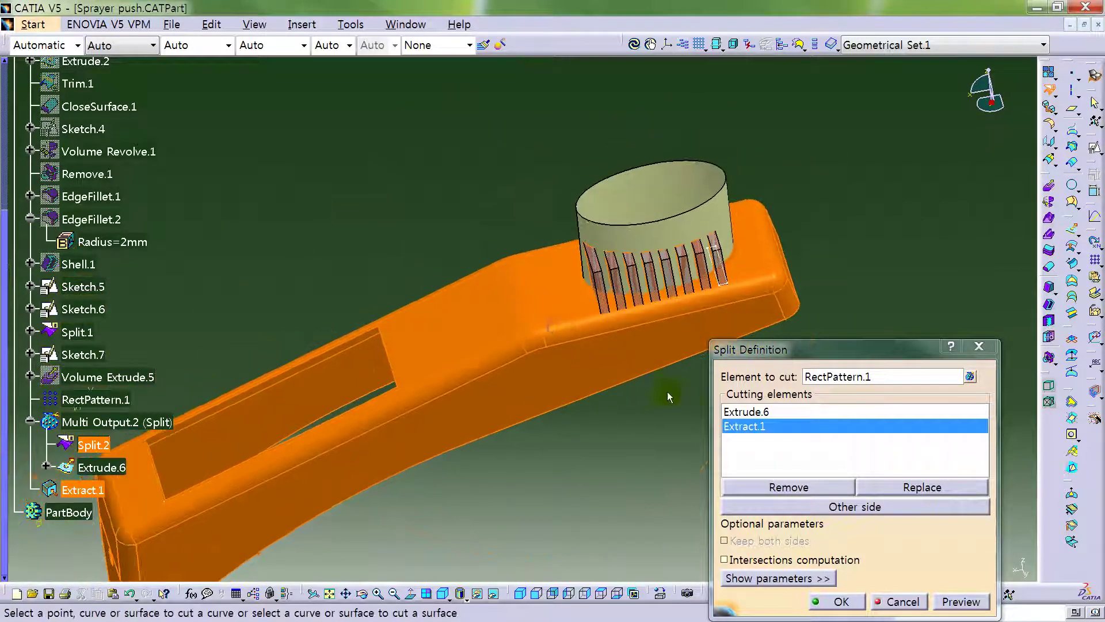
Define an offset surface as a third cutting element, based on the oval extruded surface at 0.5 mm, and preview it.
right_click(756, 449)
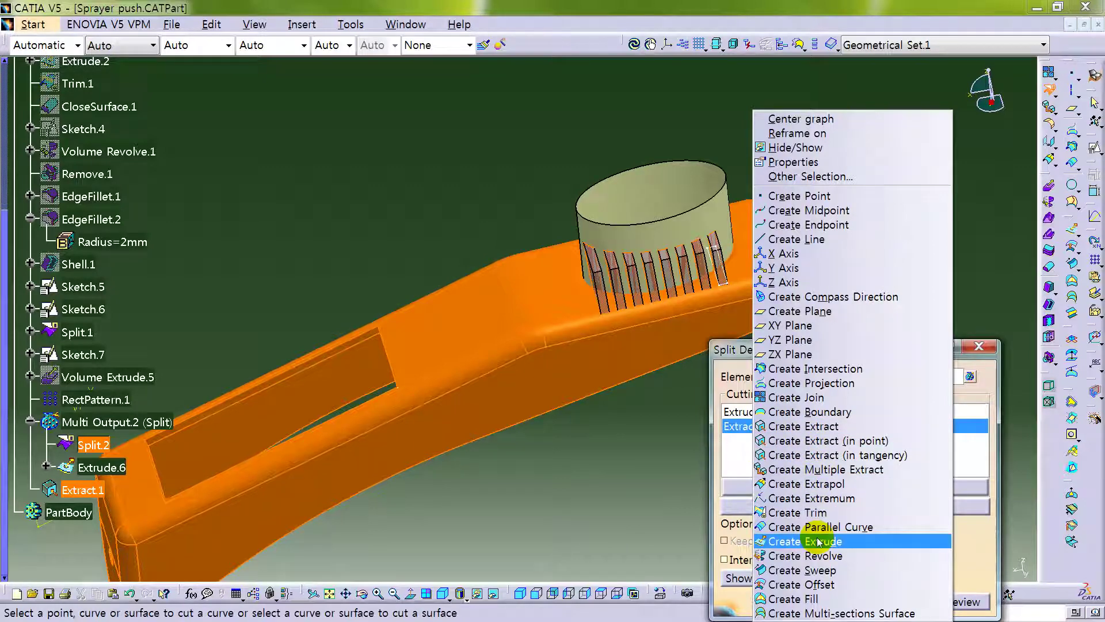
click(822, 584)
click(82, 465)
click(798, 348)
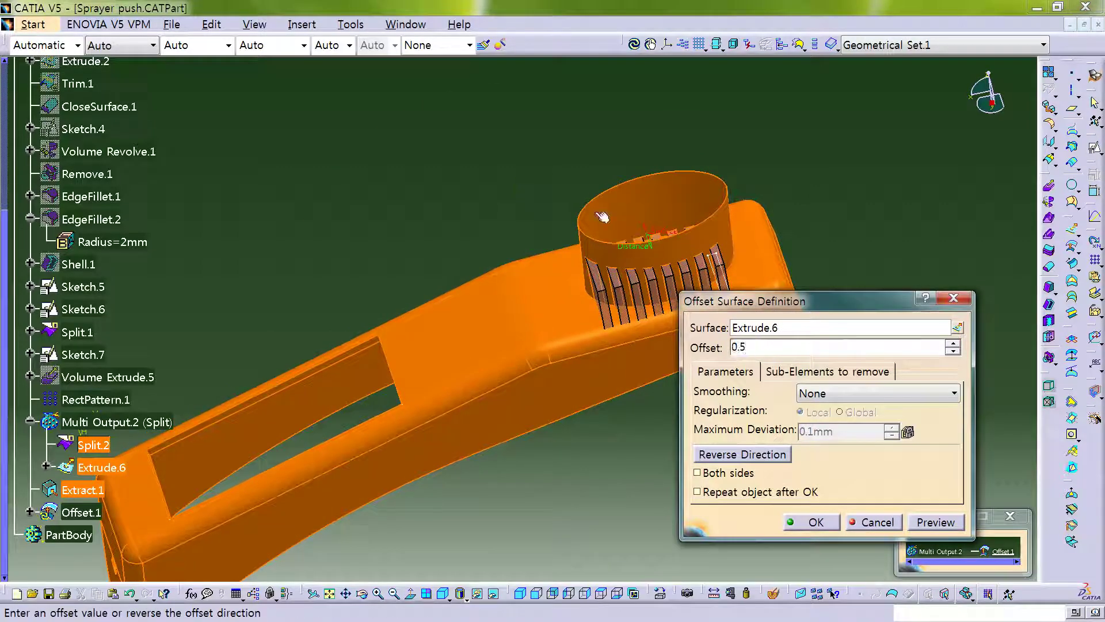
click(960, 520)
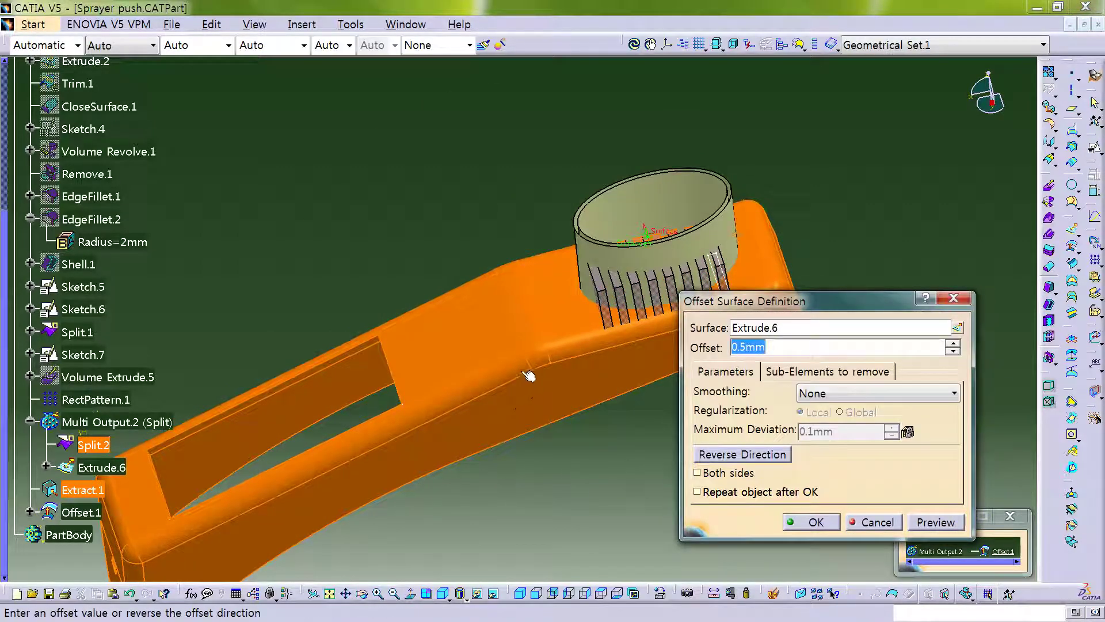
Change the offset's reference surface to the extracted outer skin and preview it.
click(751, 328)
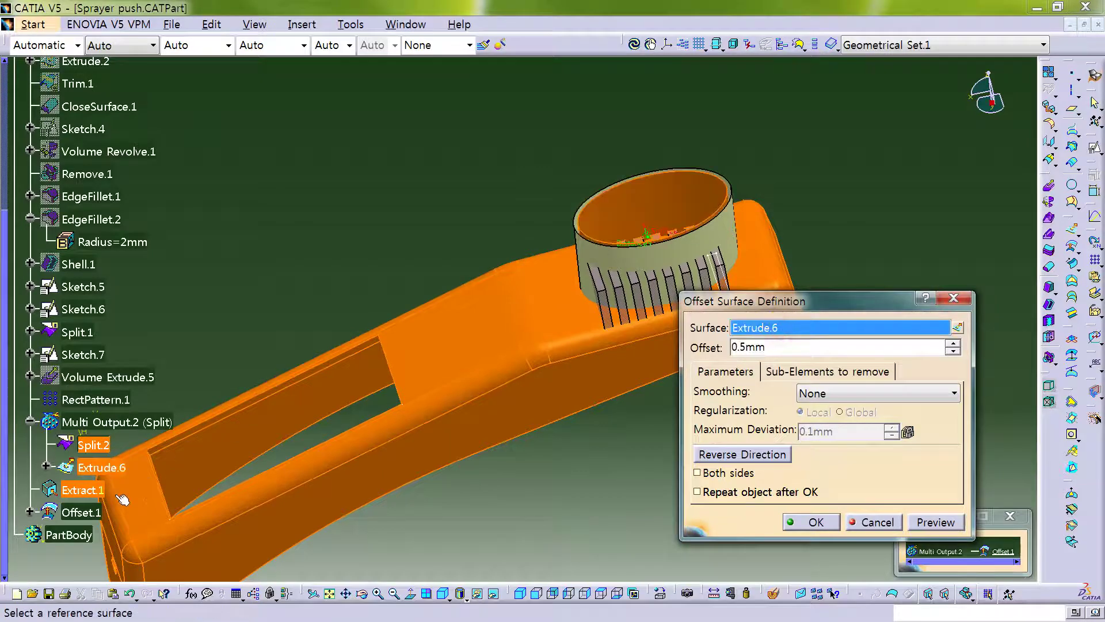
click(84, 492)
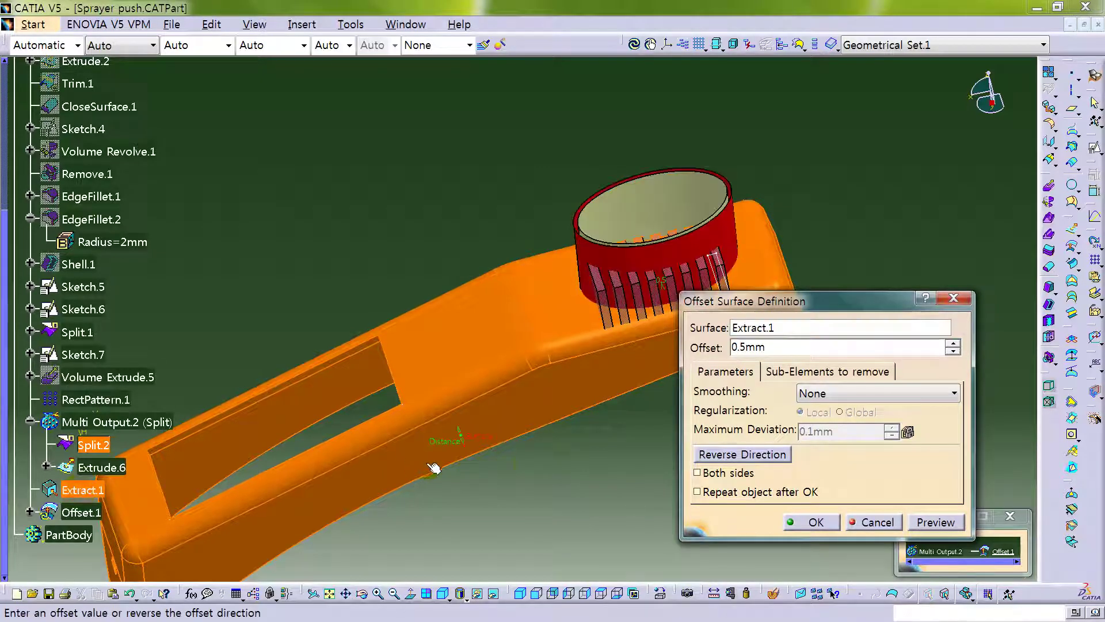
click(936, 521)
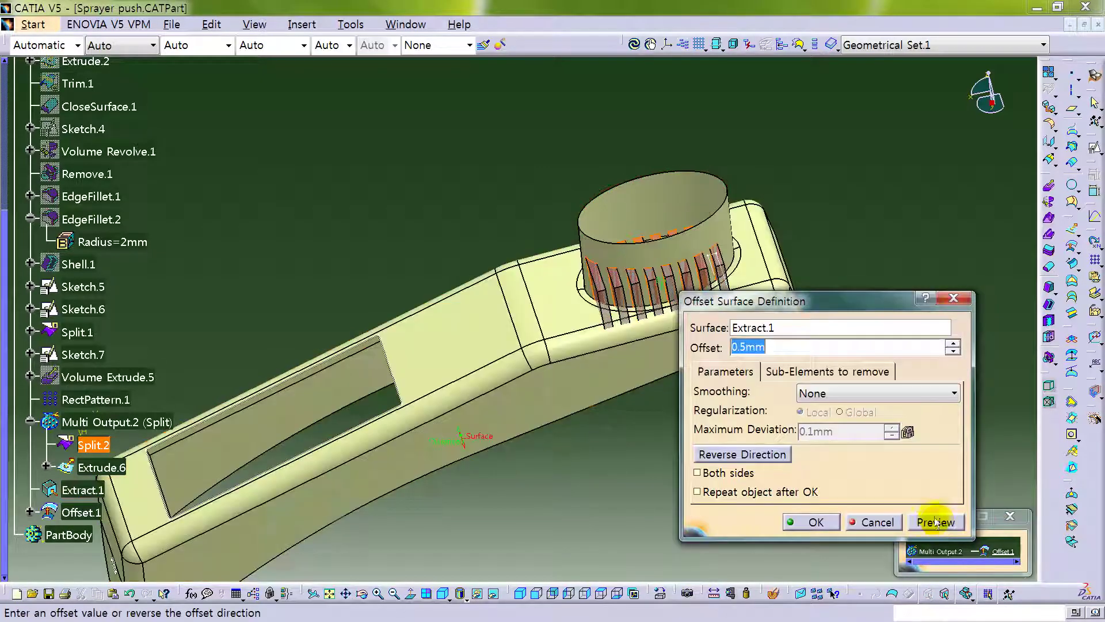
Check the 0.5 mm skin offset in both directions by reversing it, and accept it as a cutting element of the split.
middle_drag(497, 404, 582, 375)
click(736, 454)
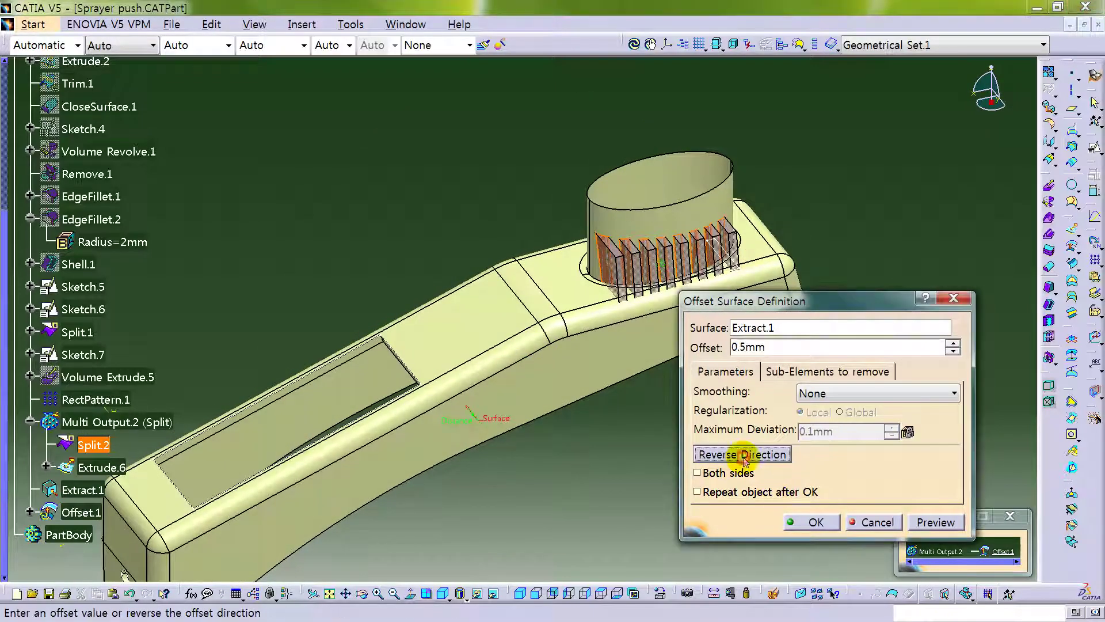
click(936, 521)
middle_drag(619, 413, 606, 486)
click(785, 455)
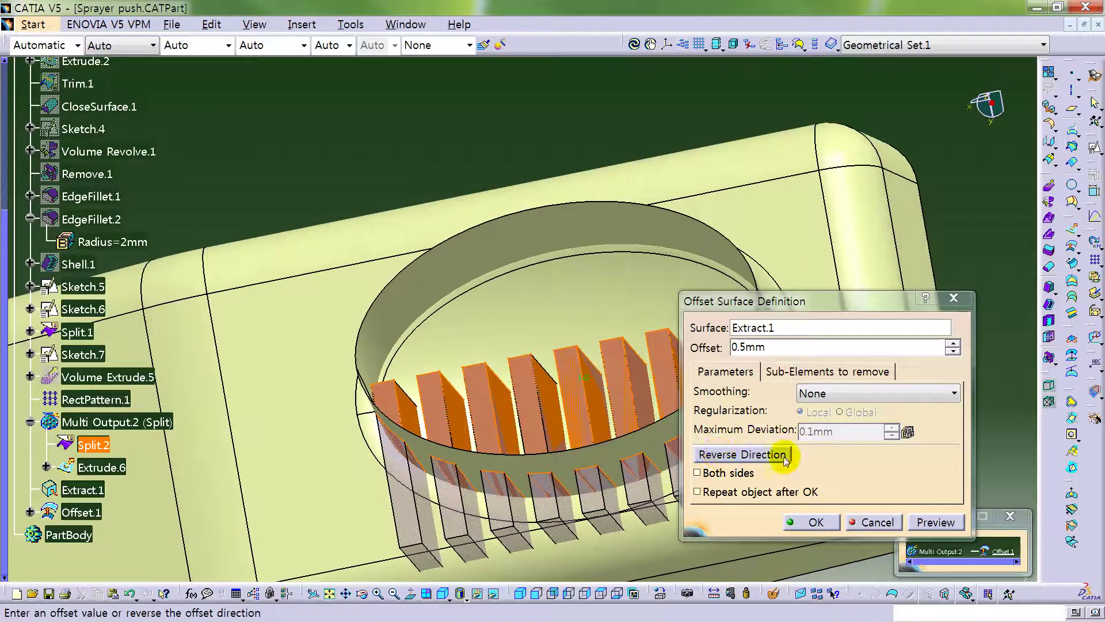
click(817, 522)
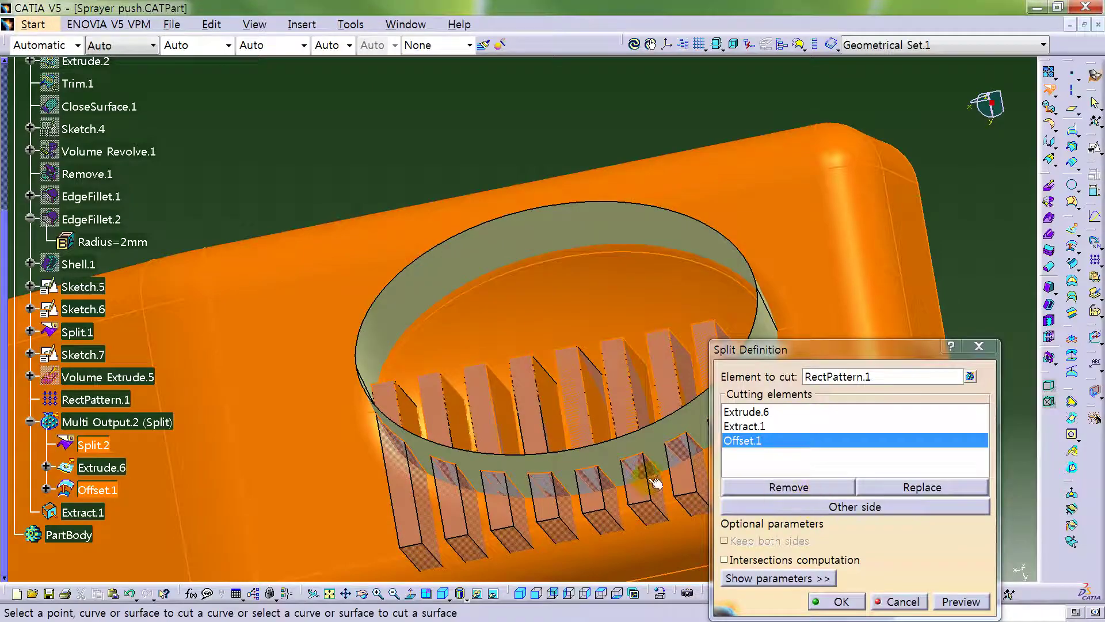
Switch the side kept by the offset surface, accept the split and keep all the sub-elements.
middle_drag(759, 464, 510, 476)
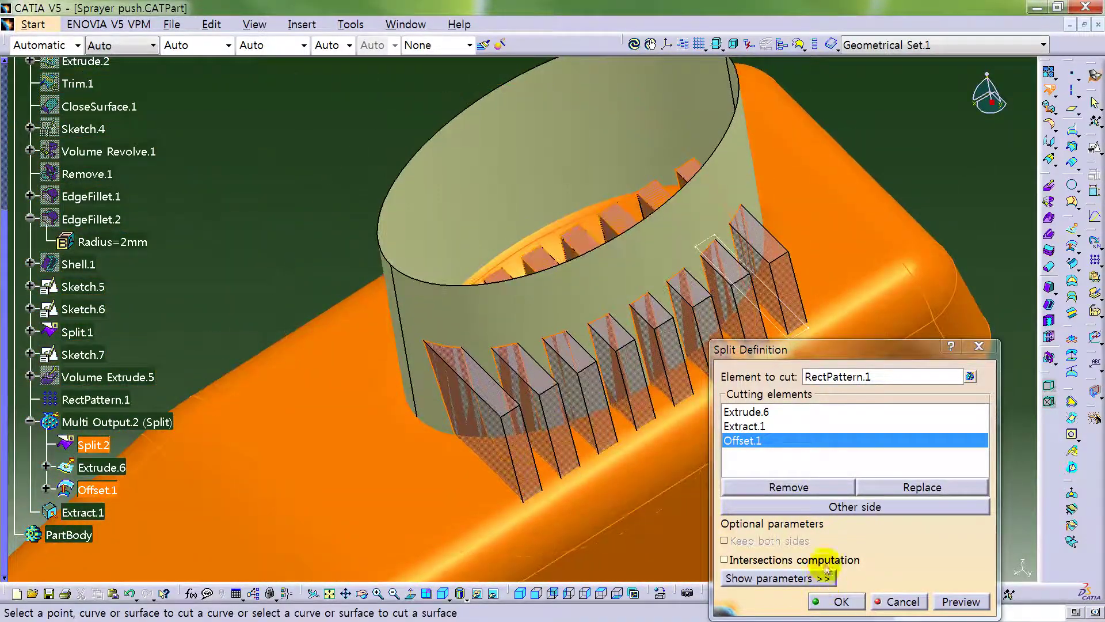
click(844, 506)
middle_drag(639, 288, 719, 461)
click(817, 601)
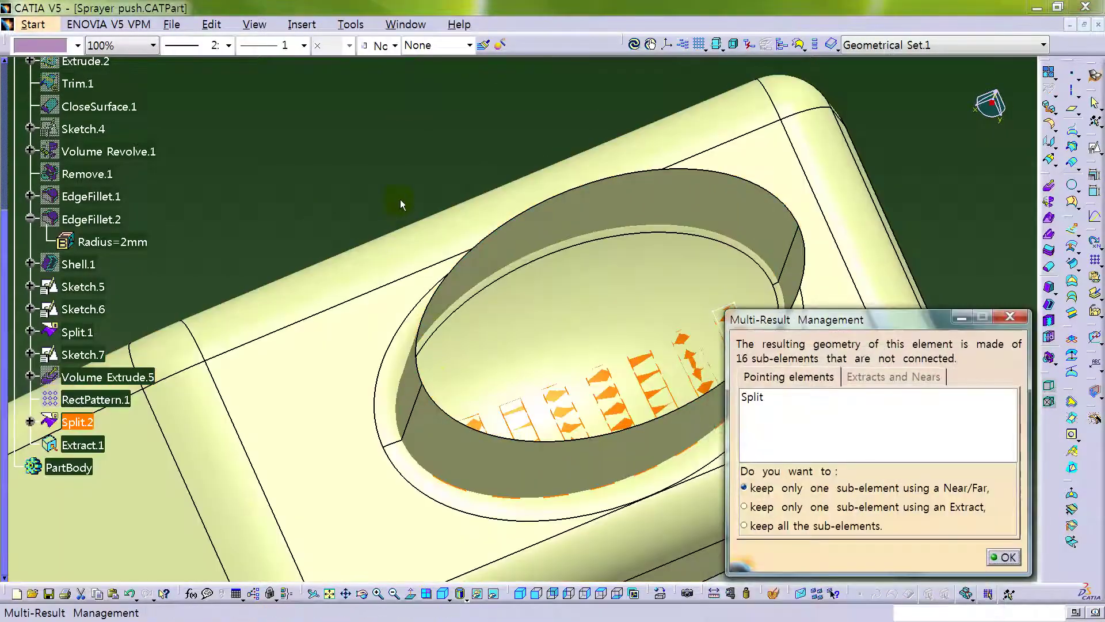
click(854, 525)
click(1001, 557)
Hide the extracted outer skin that covers the sprayer push.
ctrl+middle_drag(537, 355, 132, 443)
click(92, 445)
right_click(92, 447)
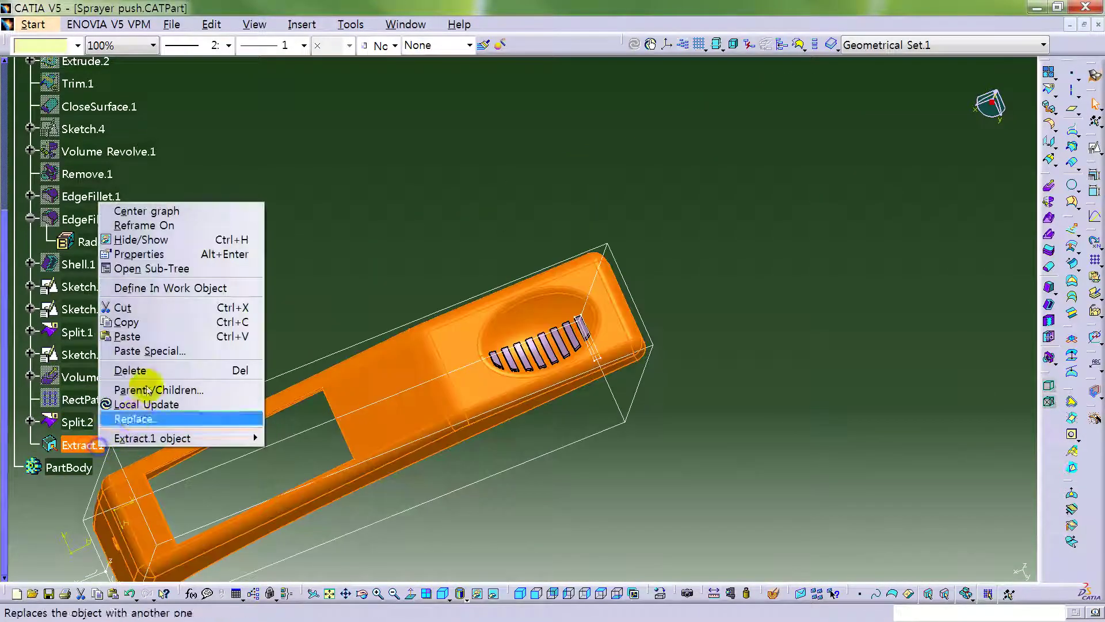
click(144, 239)
Examine the split grip ribs in the oval recess from several angles, including their ends near the rim.
mouse_move(576, 466)
middle_down()
mouse_move(563, 388)
mouse_move(506, 395)
mouse_move(624, 291)
mouse_move(503, 363)
mouse_move(612, 370)
middle_up()
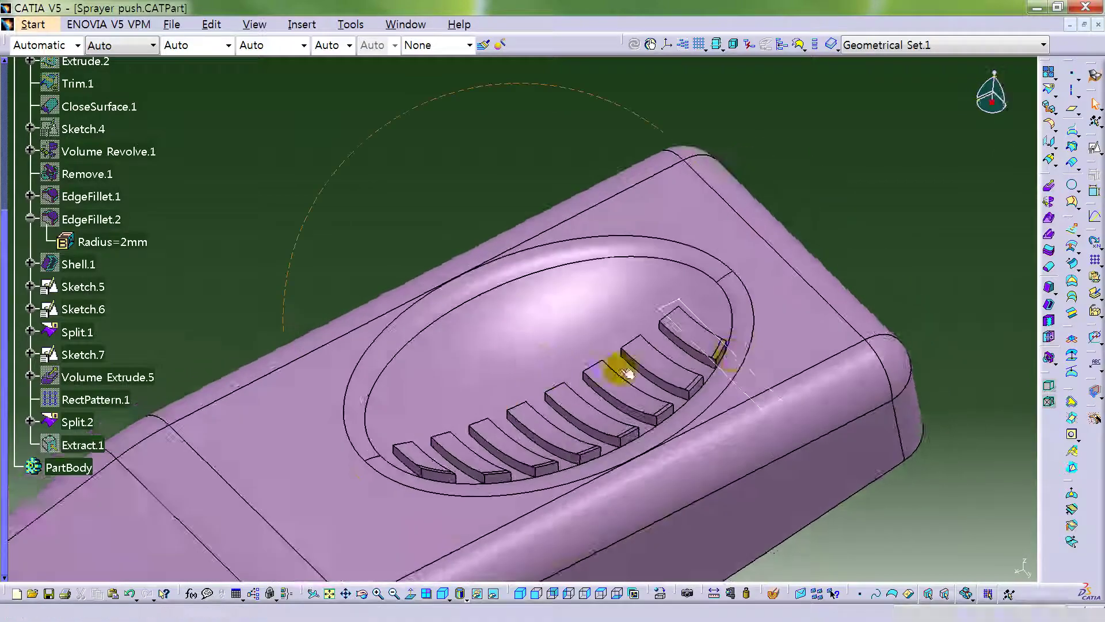
click(715, 365)
right_click(717, 366)
middle_drag(603, 391, 615, 357)
middle_drag(664, 426, 646, 439)
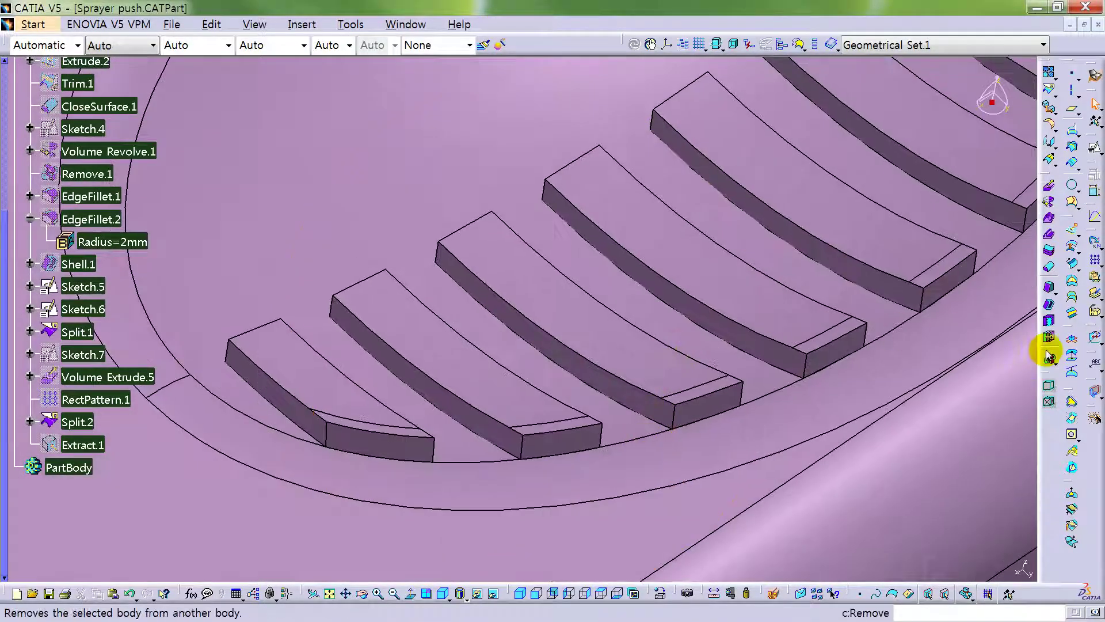
middle_drag(641, 346, 988, 181)
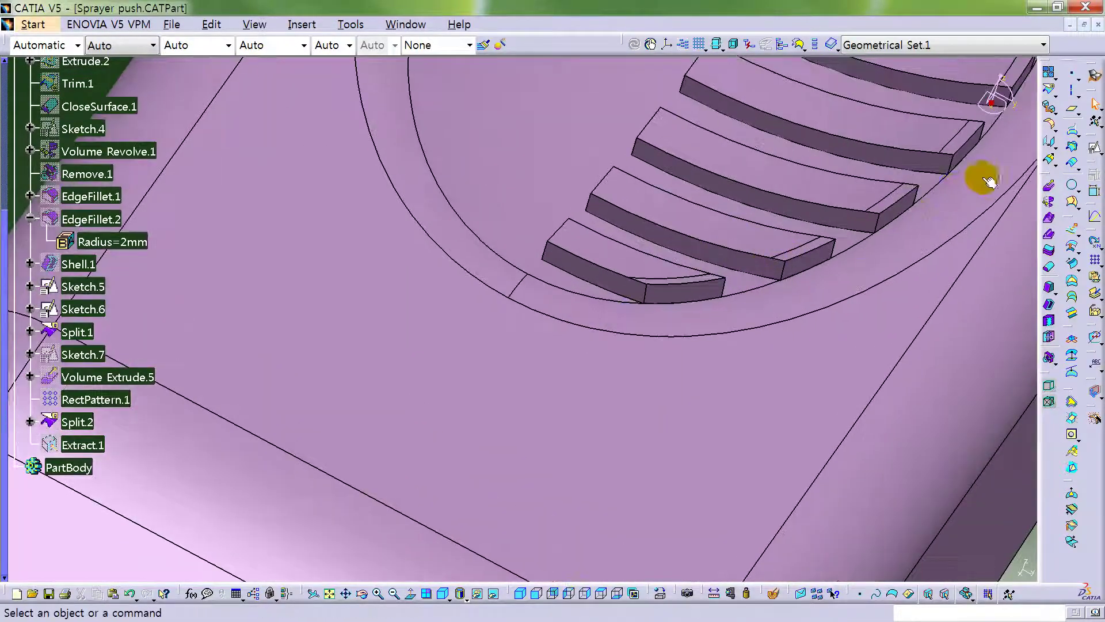
click(83, 445)
mouse_move(872, 183)
middle_down()
mouse_move(806, 288)
mouse_move(839, 275)
middle_up()
click(839, 276)
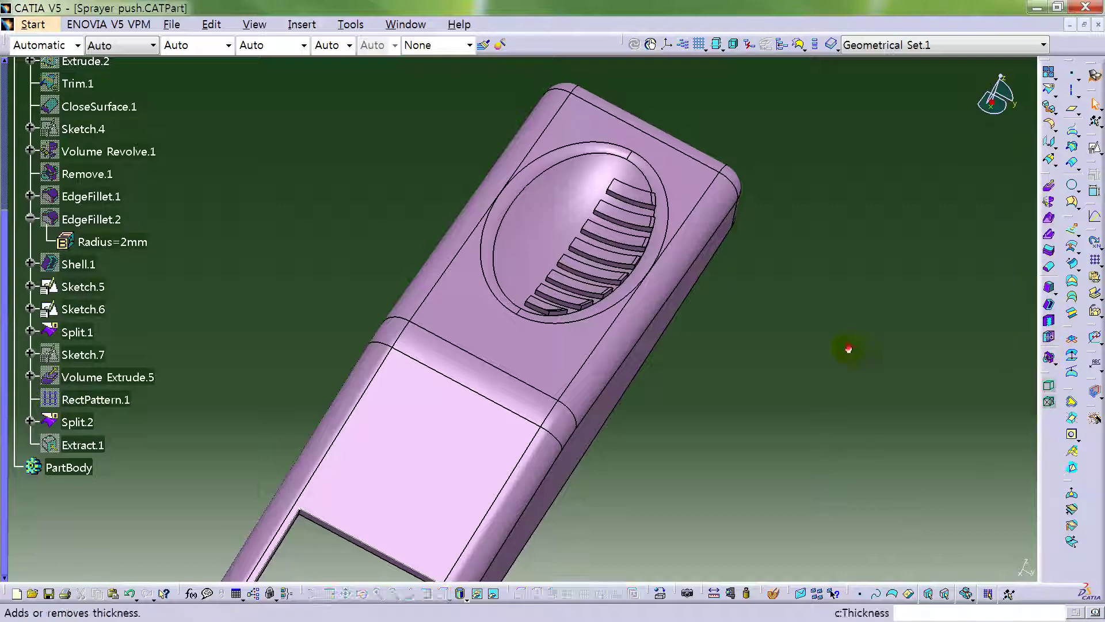
Delete the rib split together with the extracted outer skin.
click(66, 423)
ctrl+click(96, 440)
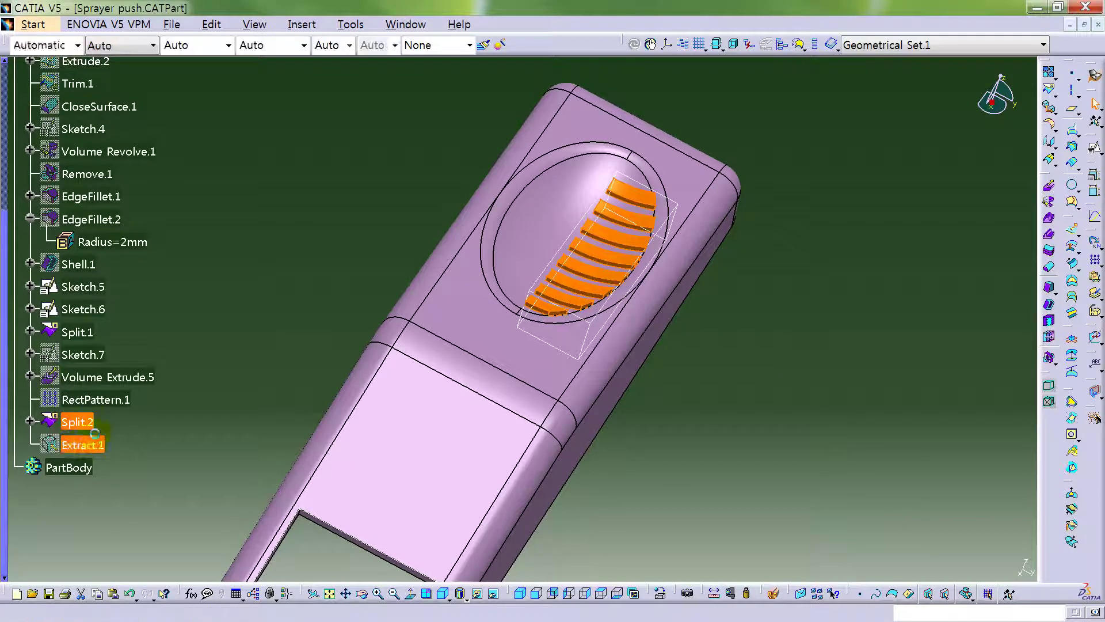
key(Delete)
key(Return)
middle_drag(505, 254, 895, 275)
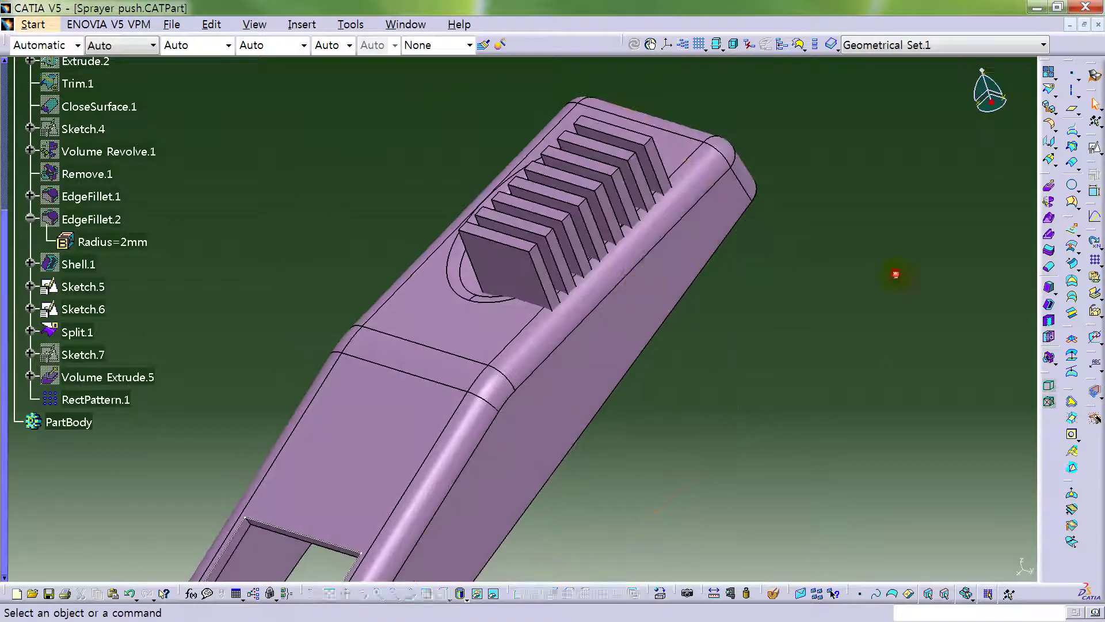
click(1049, 90)
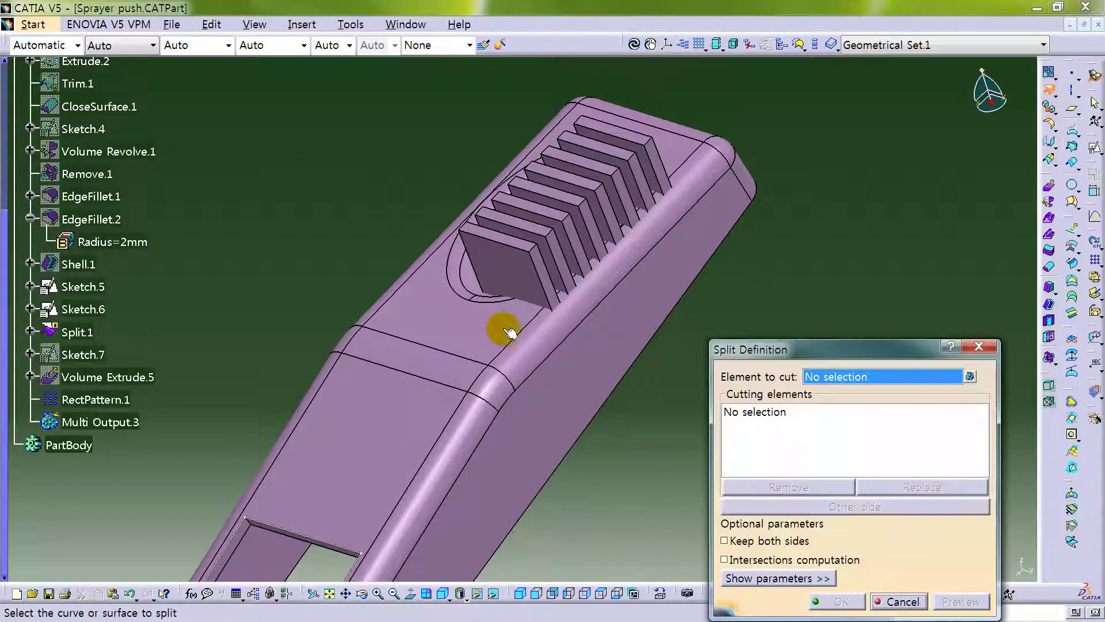
click(543, 271)
right_click(789, 426)
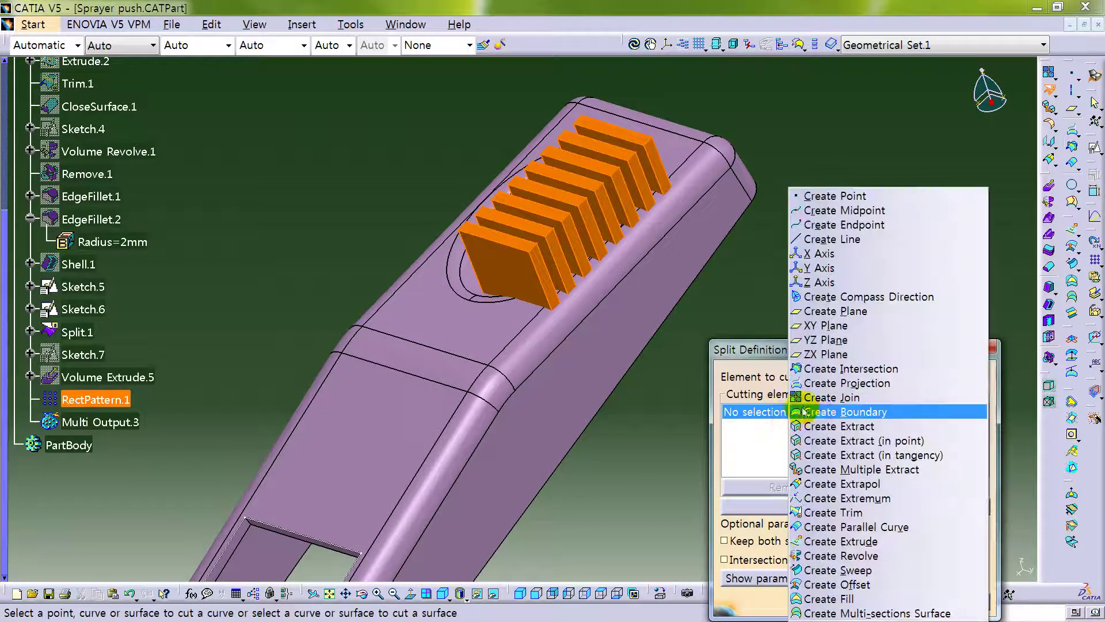
click(872, 454)
middle_drag(455, 391, 885, 585)
click(875, 592)
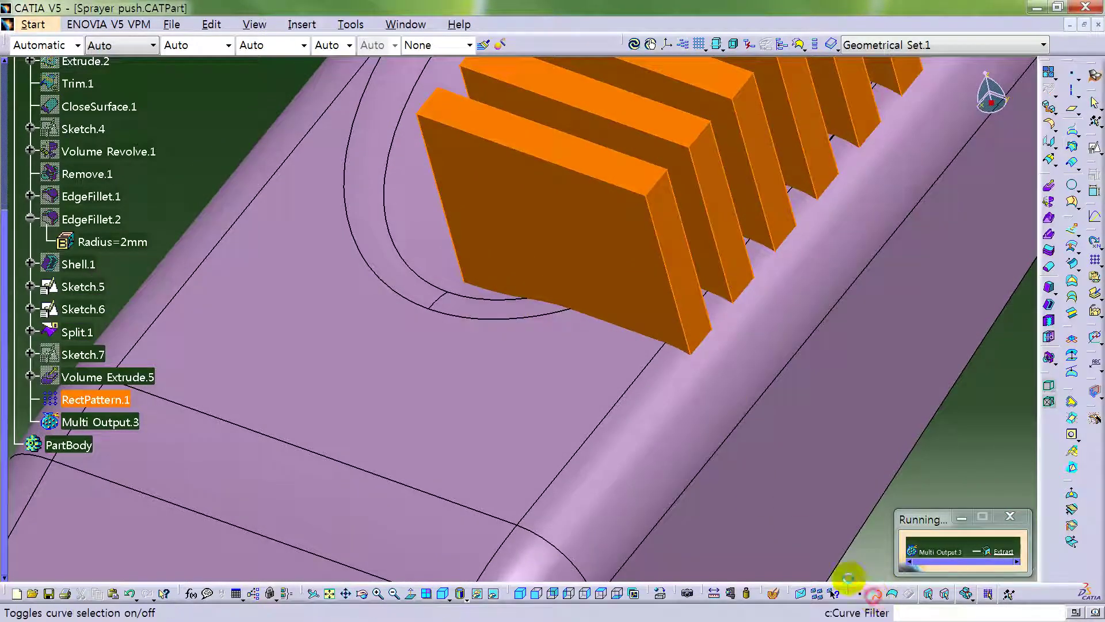
click(479, 302)
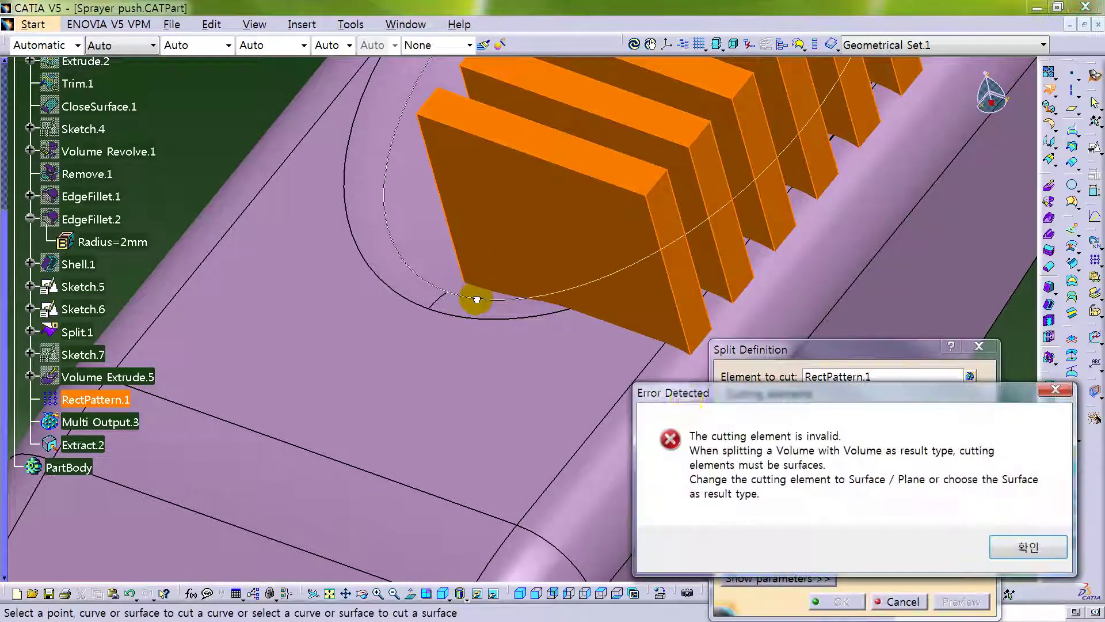
click(1016, 547)
middle_drag(801, 525, 568, 355)
right_click(744, 412)
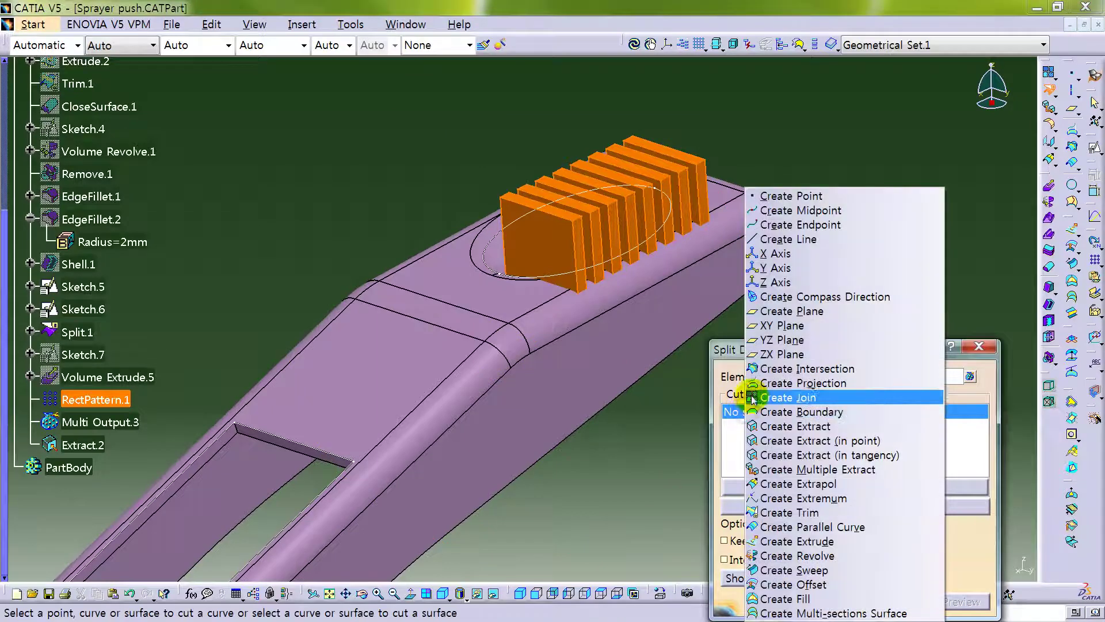
key(Escape)
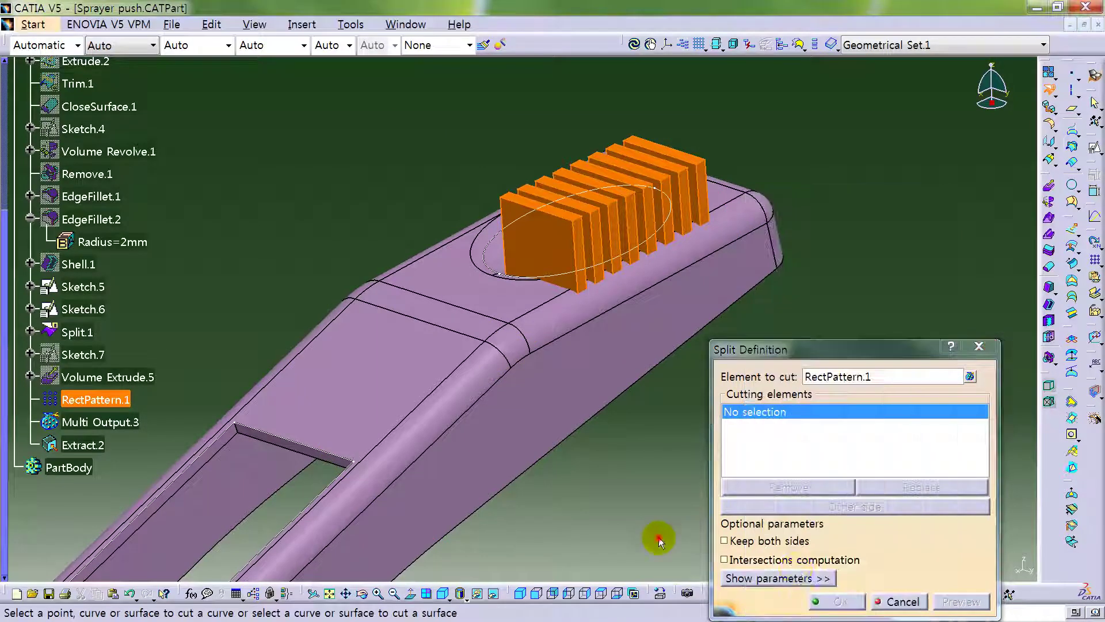
key(Escape)
click(696, 478)
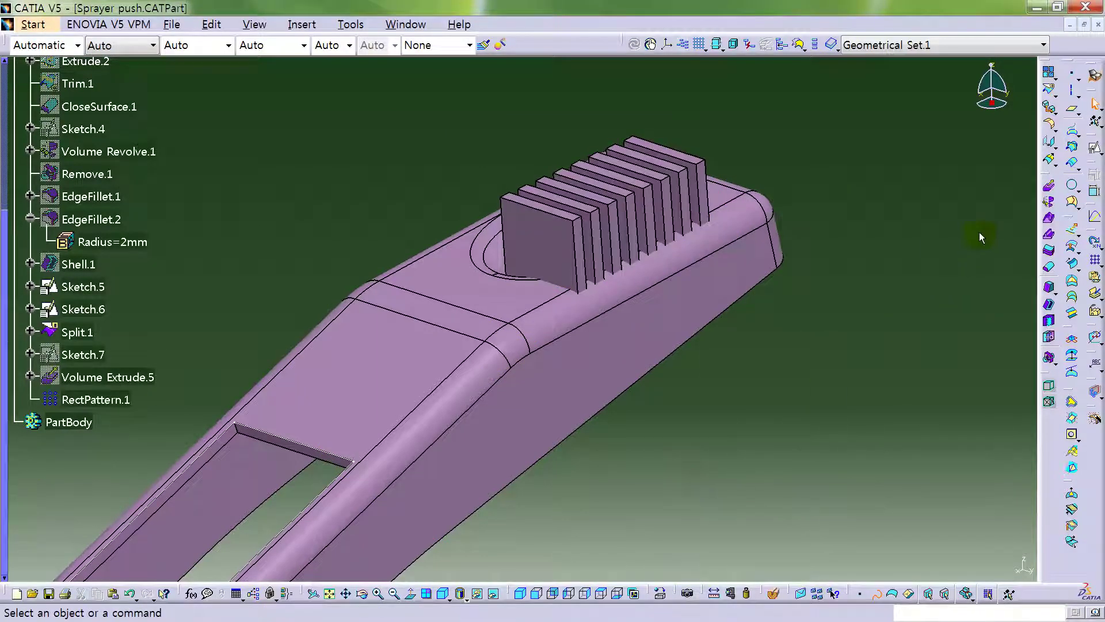
Start a split of the rib pattern with a new extruded surface, using the oval recess's inner edge extracted in tangency as its profile.
click(1049, 89)
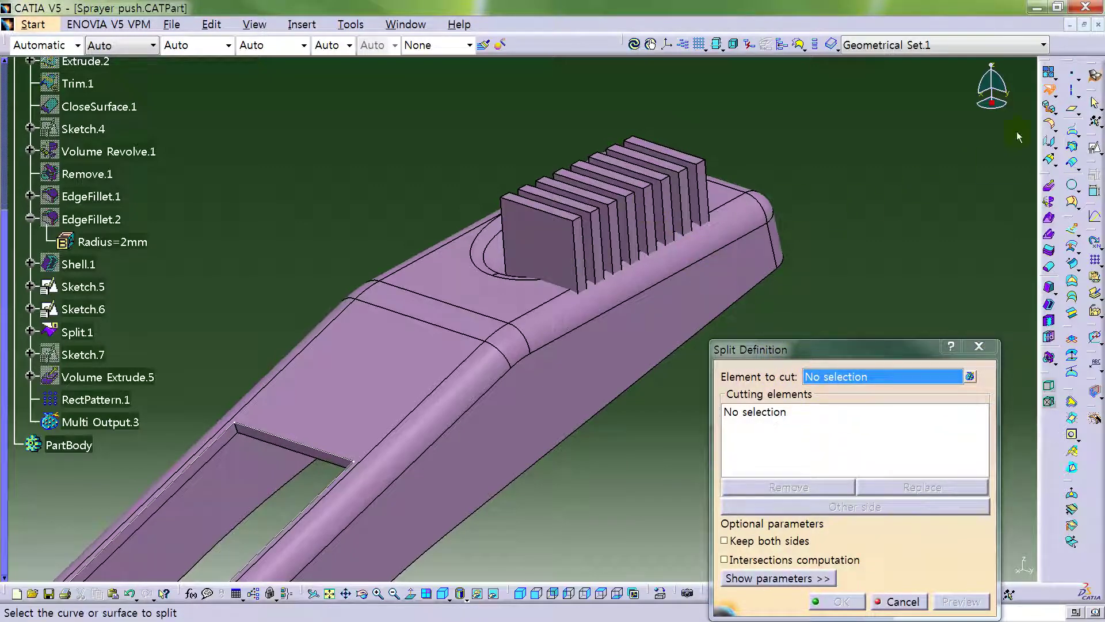
drag(890, 358, 887, 224)
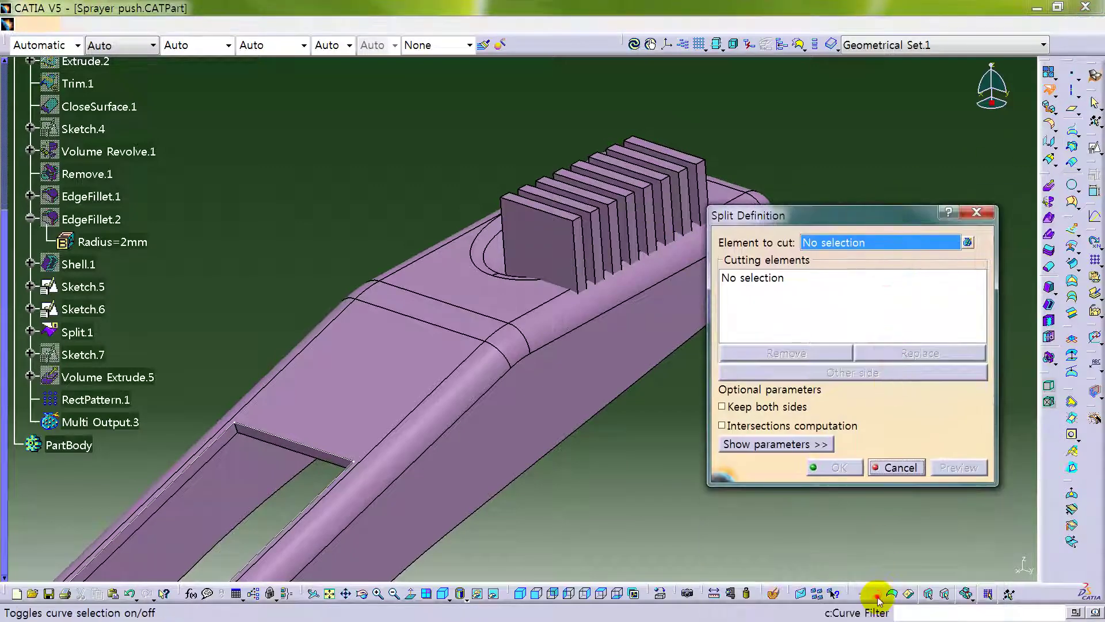
click(557, 237)
right_click(788, 307)
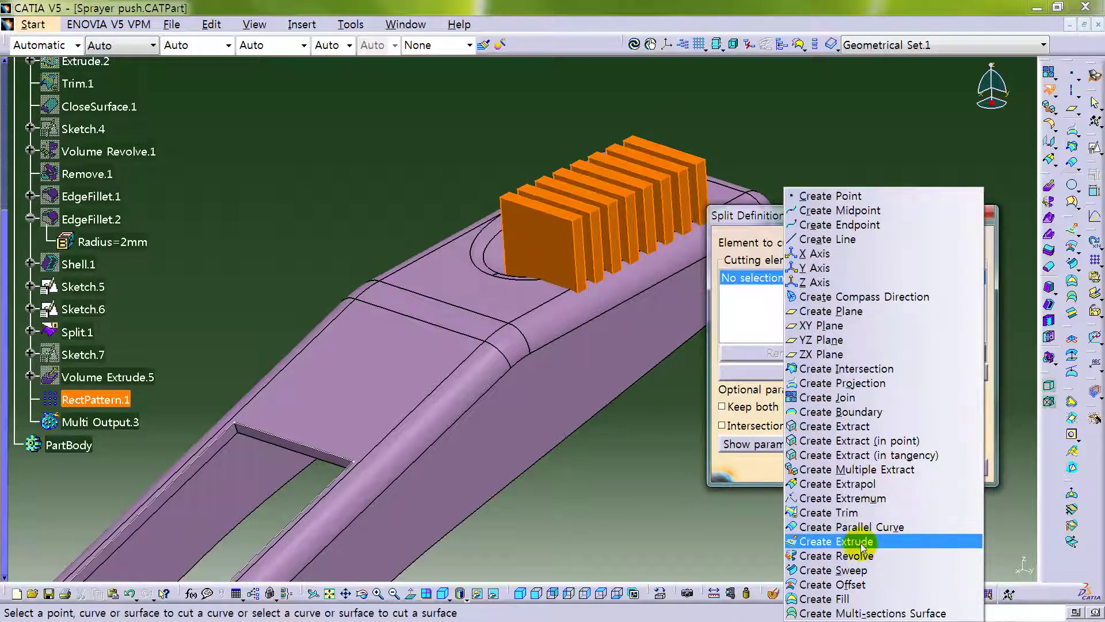
click(838, 541)
right_click(355, 345)
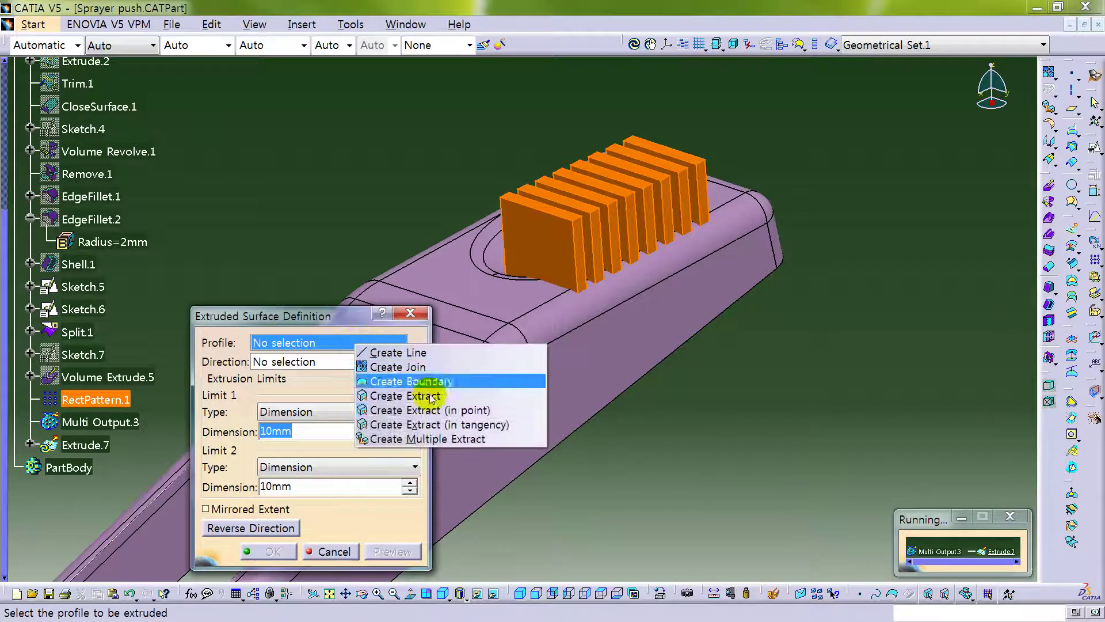
click(446, 424)
middle_drag(537, 279, 474, 317)
click(876, 593)
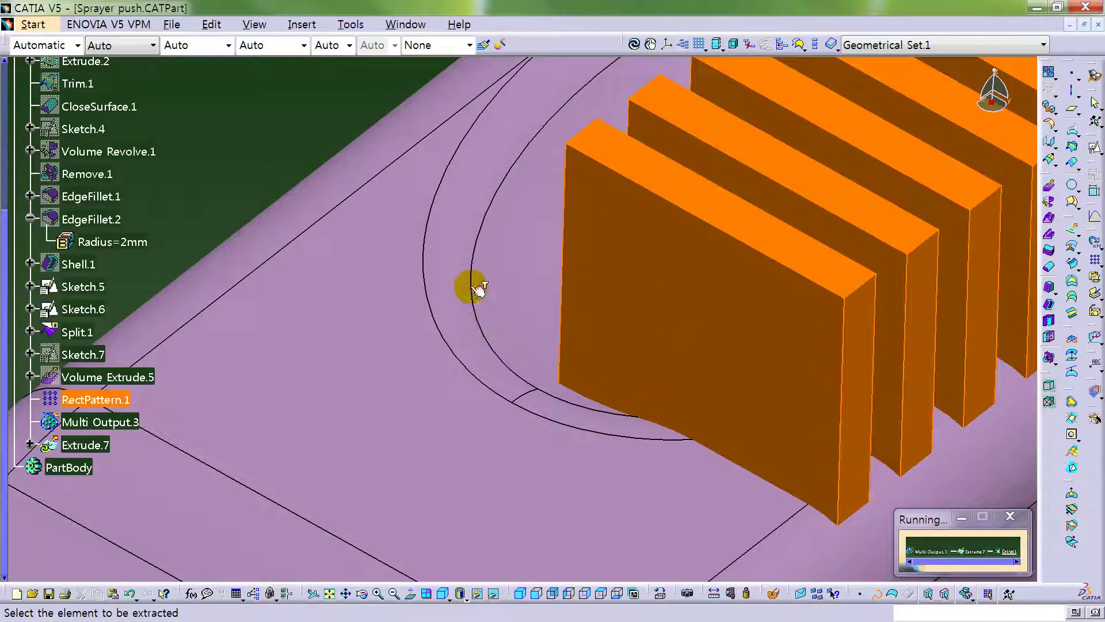
click(474, 286)
Extrude the oval edge 10 mm in both directions along the Z axis, and switch the split to keep the other side.
mouse_move(626, 369)
middle_down()
mouse_move(633, 437)
mouse_move(710, 543)
middle_up()
click(890, 593)
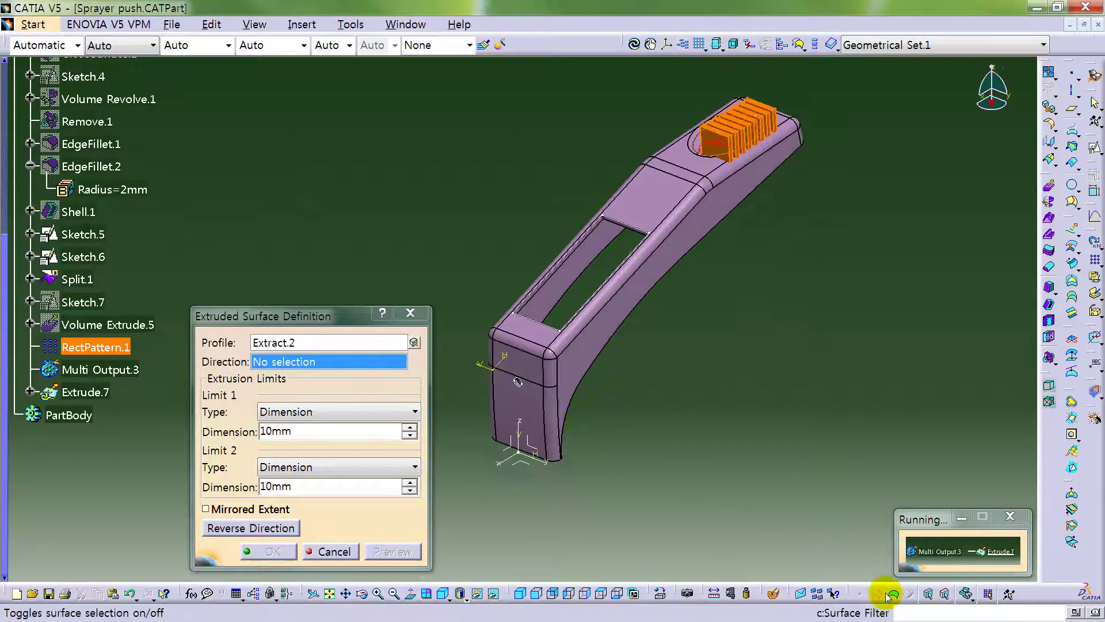
click(525, 425)
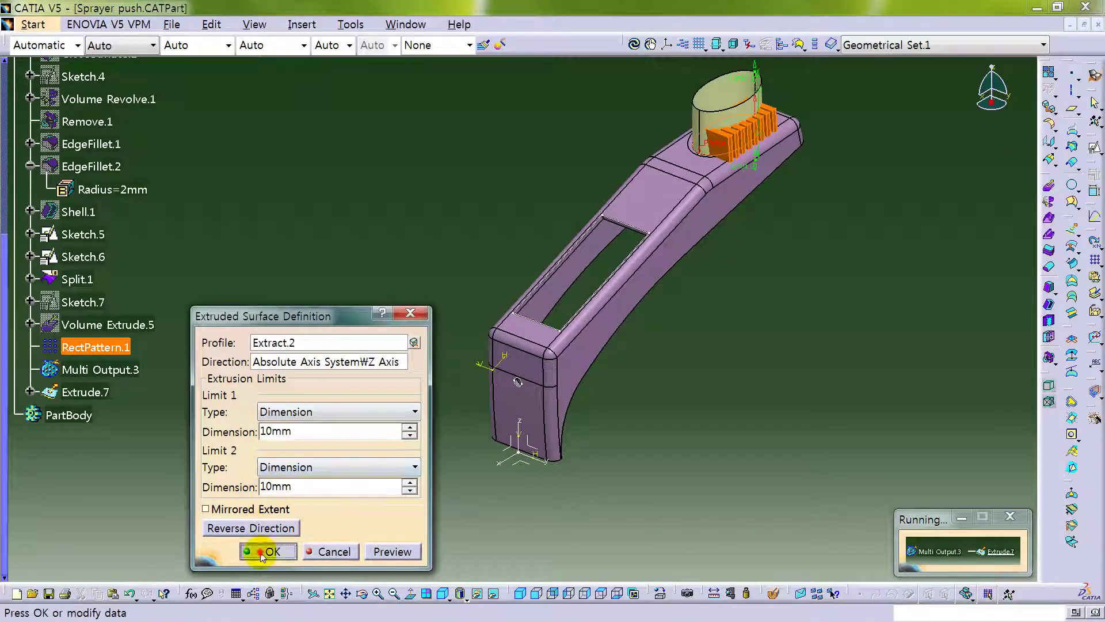
click(266, 552)
click(786, 377)
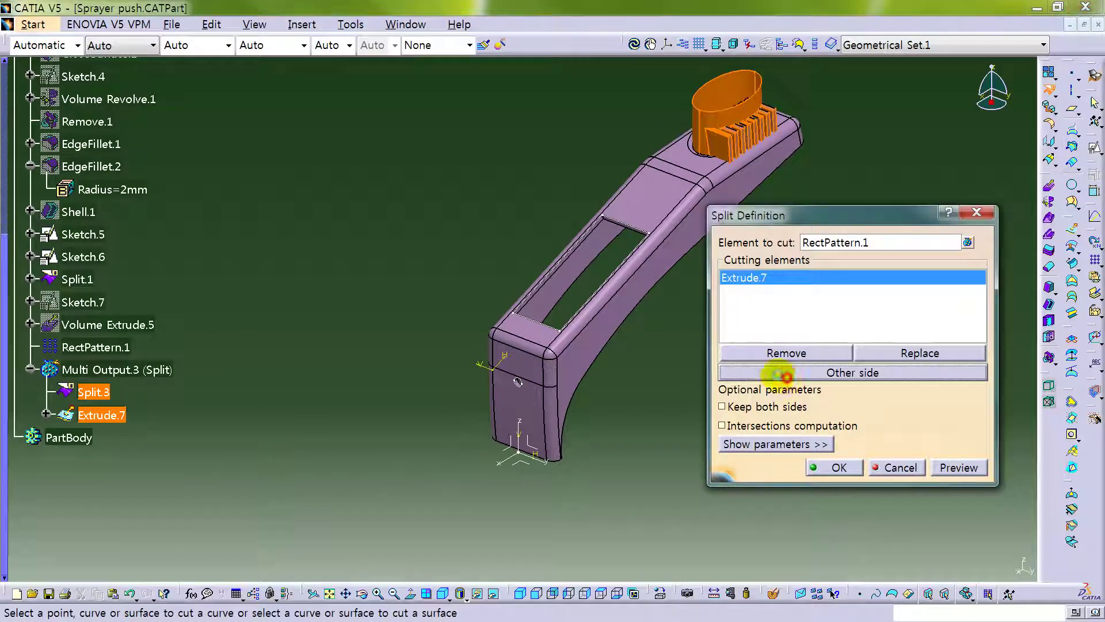
middle_drag(786, 377, 772, 322)
Add an offset surface as second cutting element, referencing a multiple extract of the top face around the recess with tangent continuity.
right_click(761, 282)
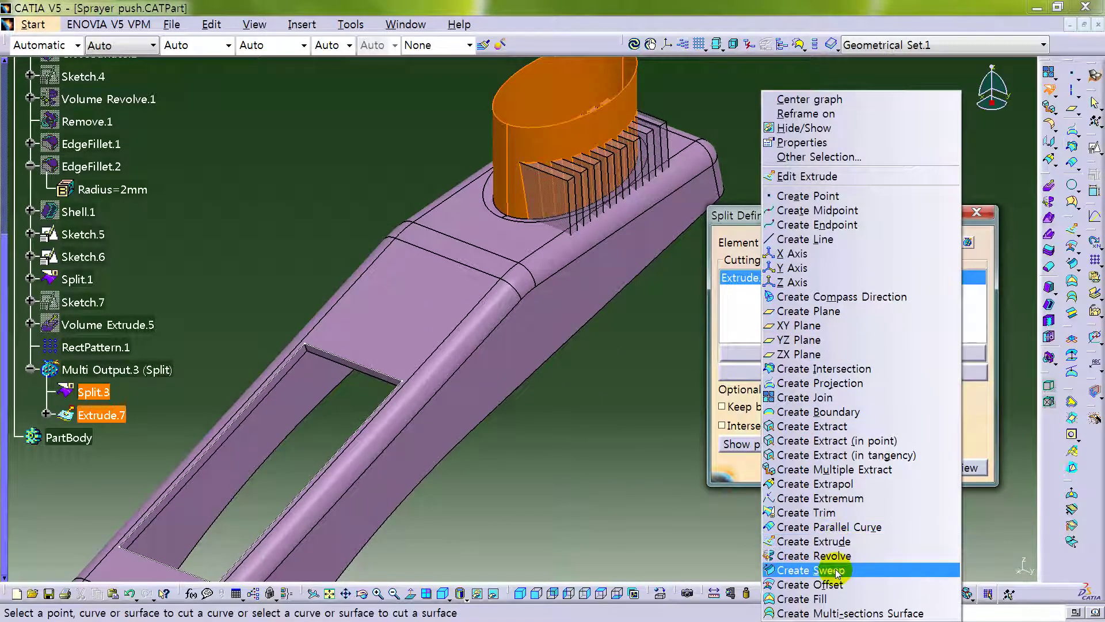
click(817, 584)
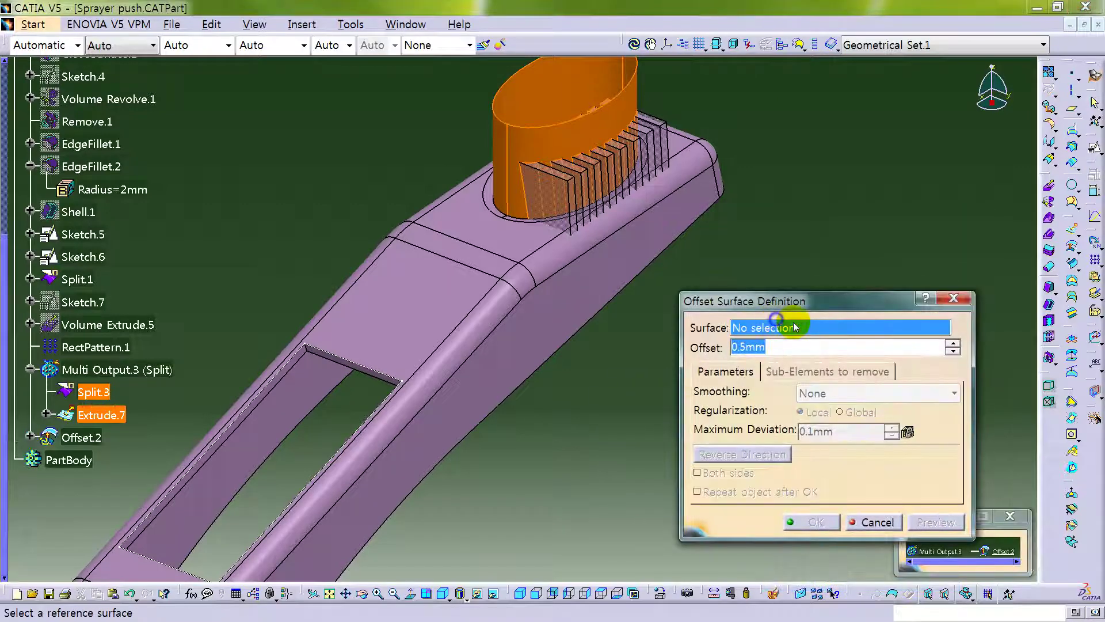
right_click(794, 326)
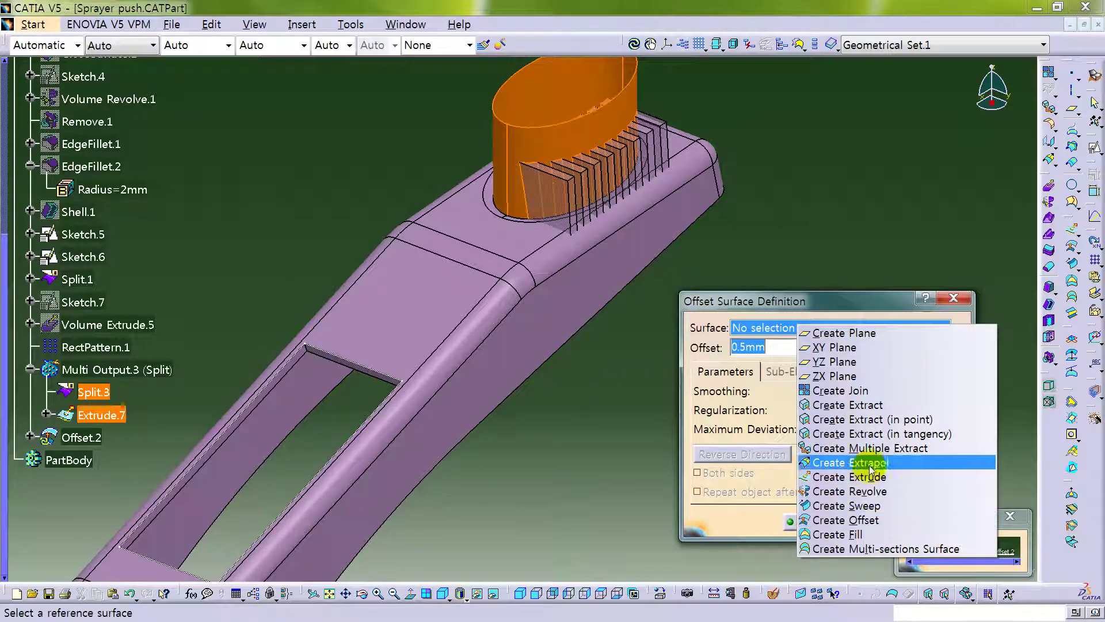
click(852, 448)
click(522, 246)
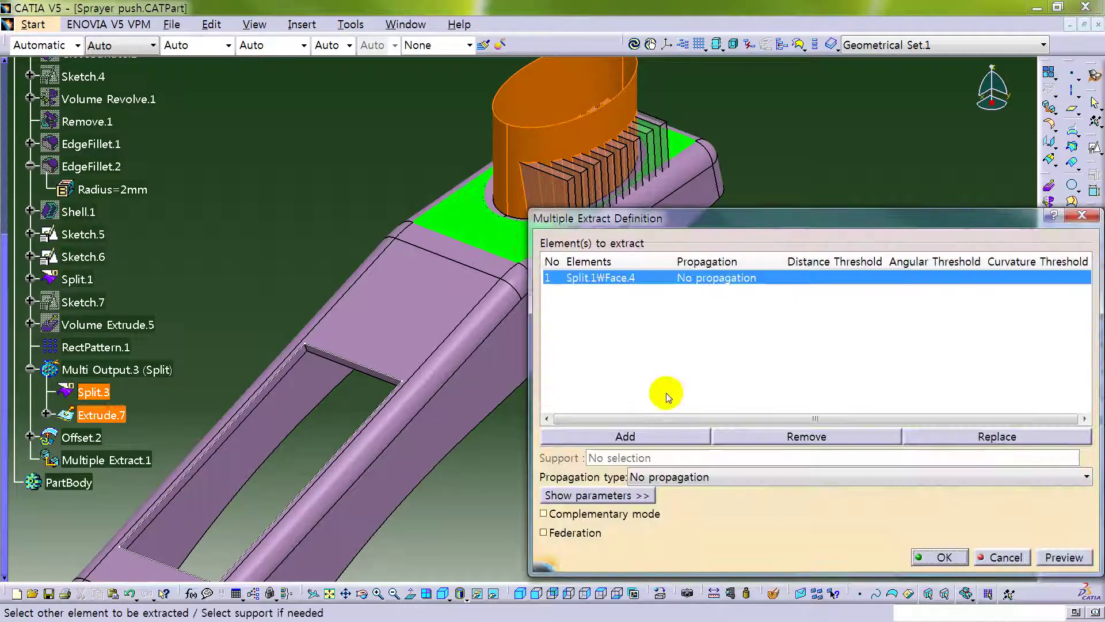
click(691, 479)
click(695, 506)
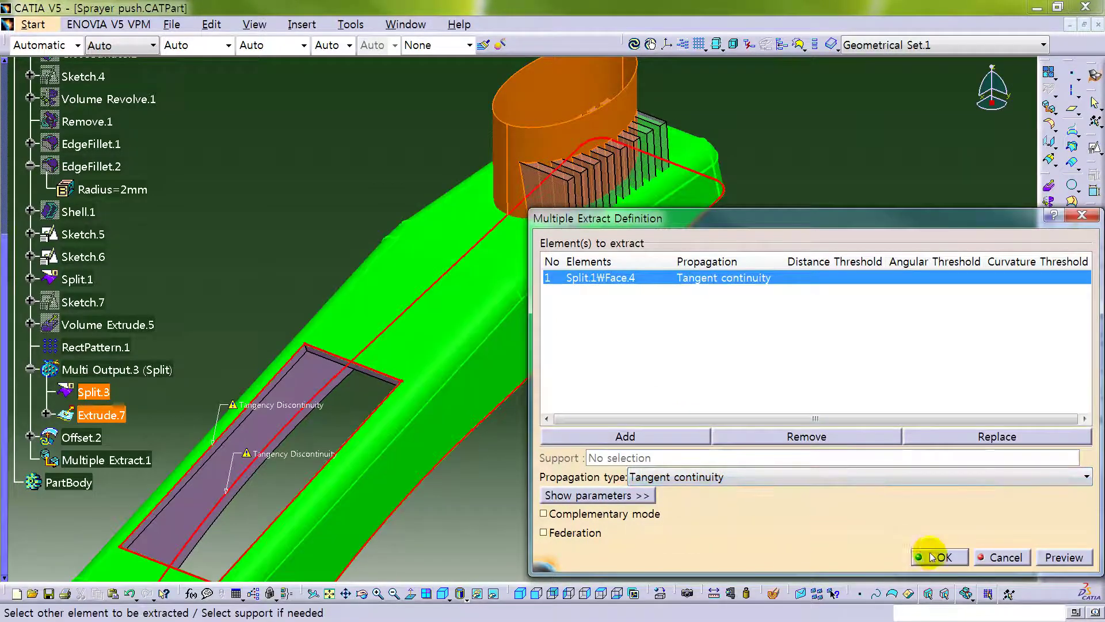
click(939, 556)
Preview the 0.5 mm skin offset in both directions by reversing it, and accept it as a cutting element.
middle_drag(562, 334, 557, 501)
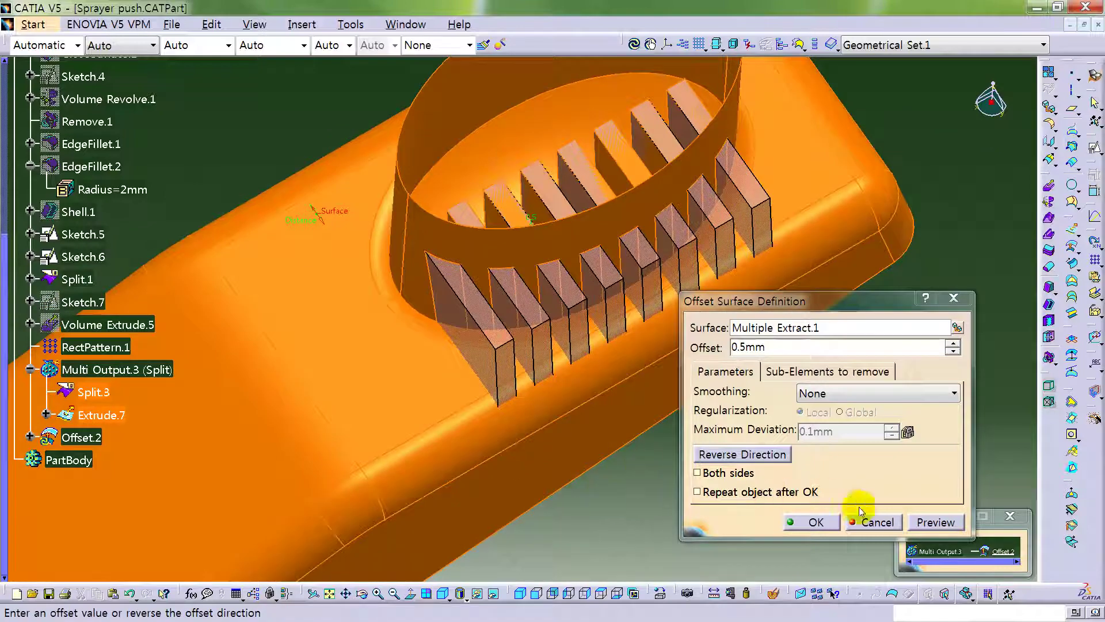
click(936, 522)
middle_drag(494, 429, 504, 358)
click(728, 455)
click(927, 522)
middle_drag(548, 277, 629, 368)
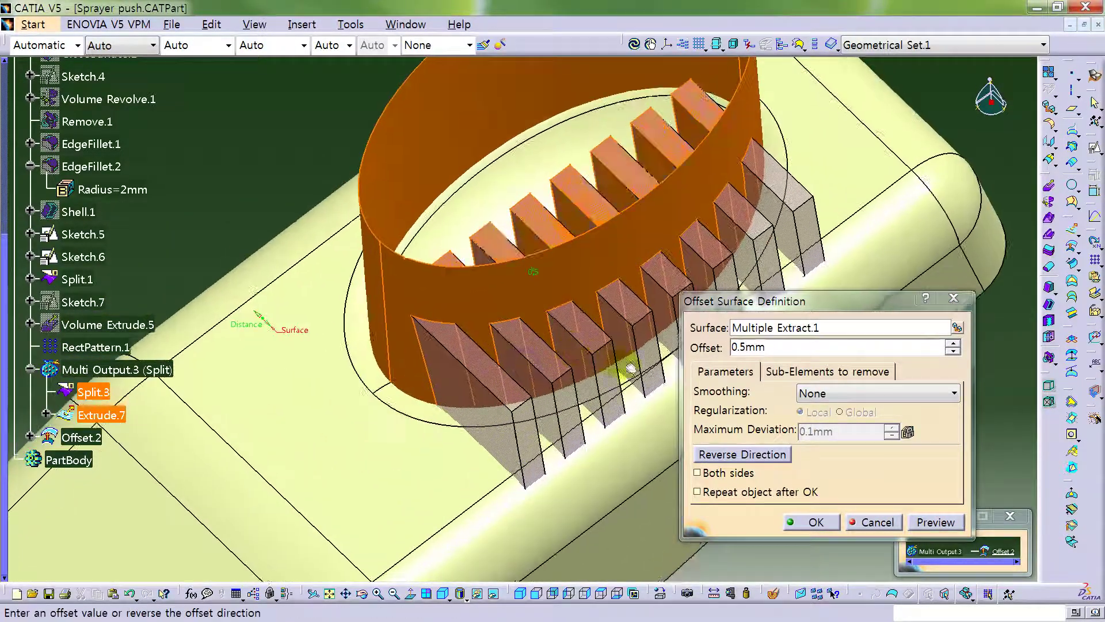
click(814, 522)
Accept the split of the rib pattern and keep all the sub-elements.
middle_drag(557, 321, 570, 311)
click(839, 467)
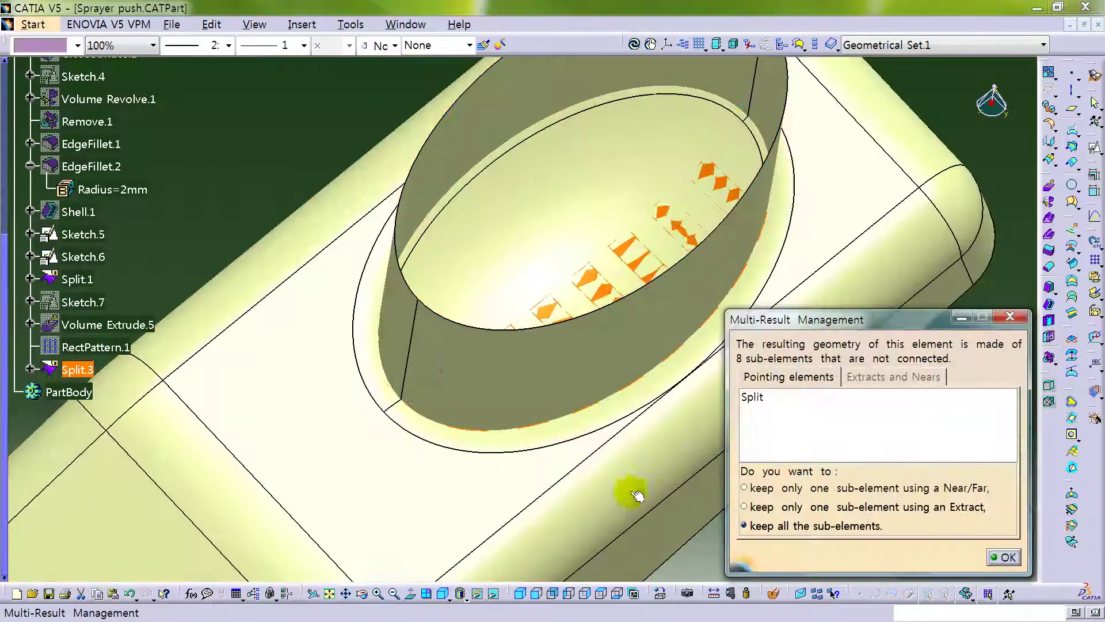
click(1003, 557)
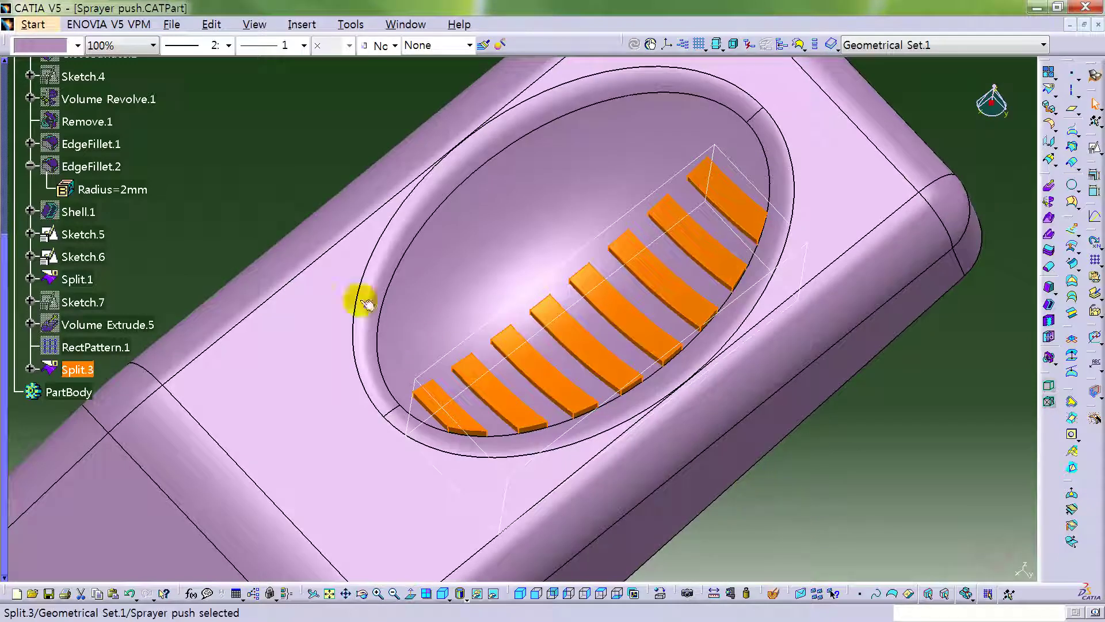
click(191, 192)
Expand the new split in the tree to review its nested extrude and offset inputs, and select the extruded surface.
click(37, 370)
middle_drag(230, 395, 398, 379)
click(46, 392)
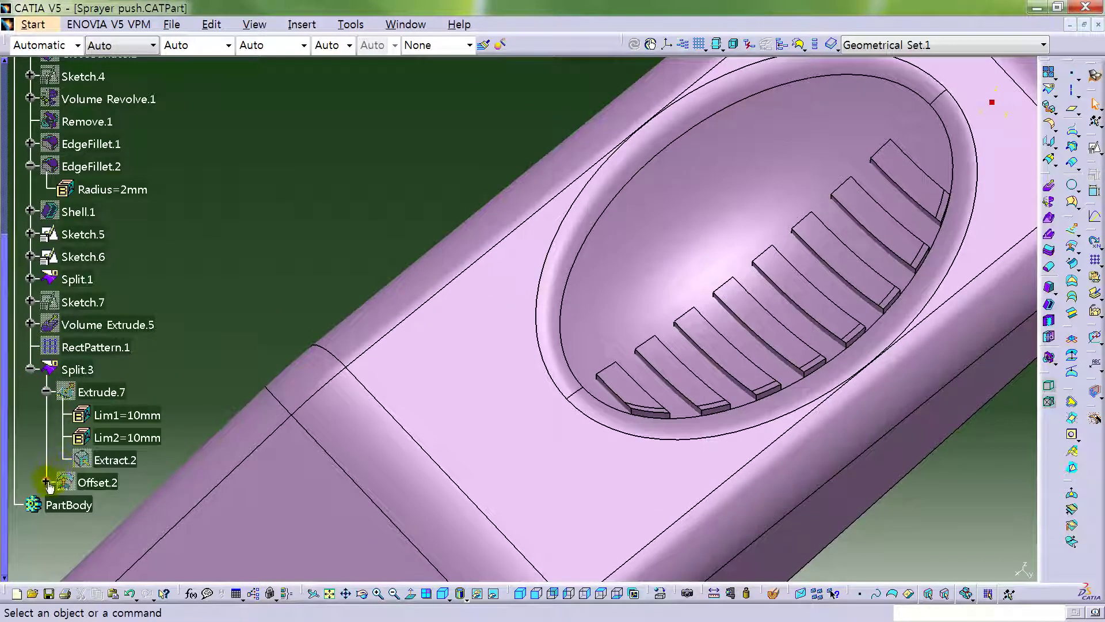
click(46, 481)
click(99, 526)
click(100, 392)
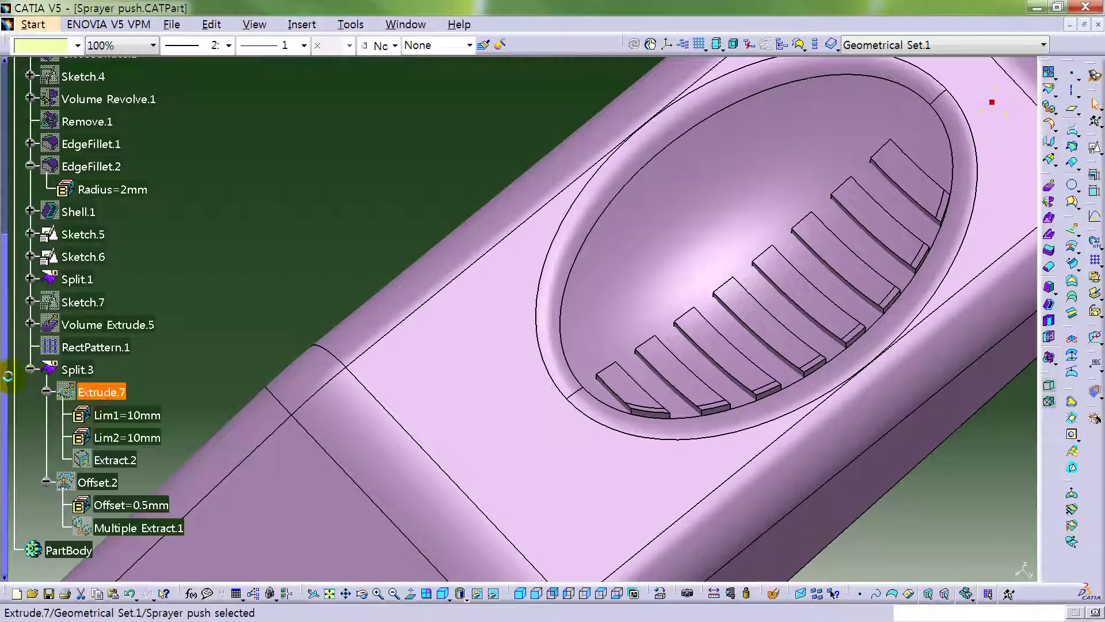
Start an edge fillet on the split ribs and select both vertical end edges on the three ribs nearest the window cutout.
click(29, 369)
middle_drag(535, 275, 838, 459)
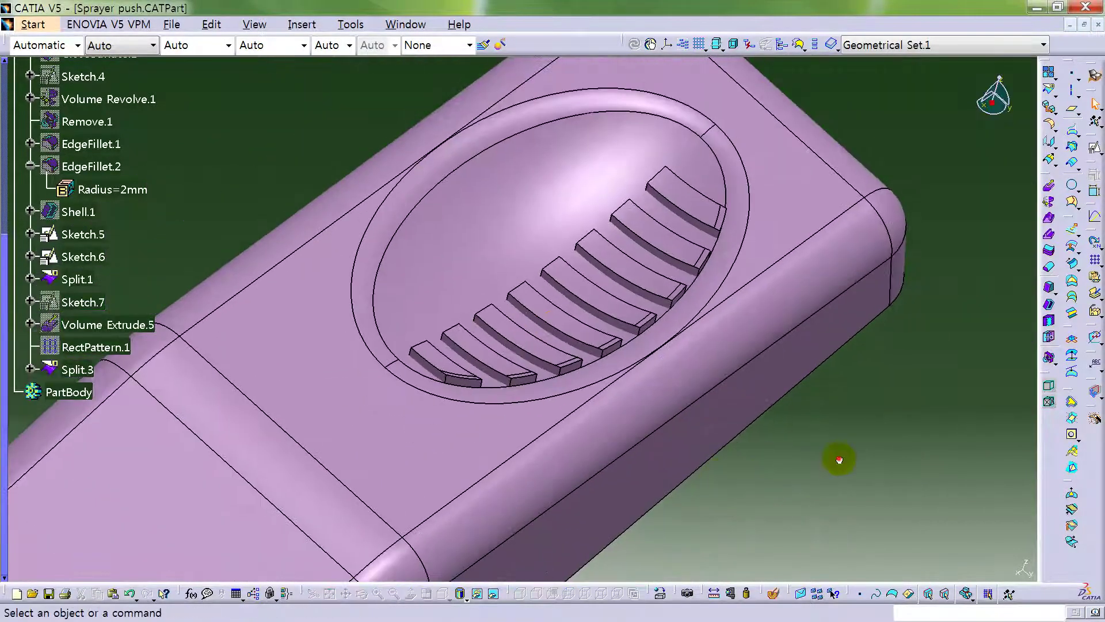
click(1048, 126)
middle_drag(469, 424, 454, 432)
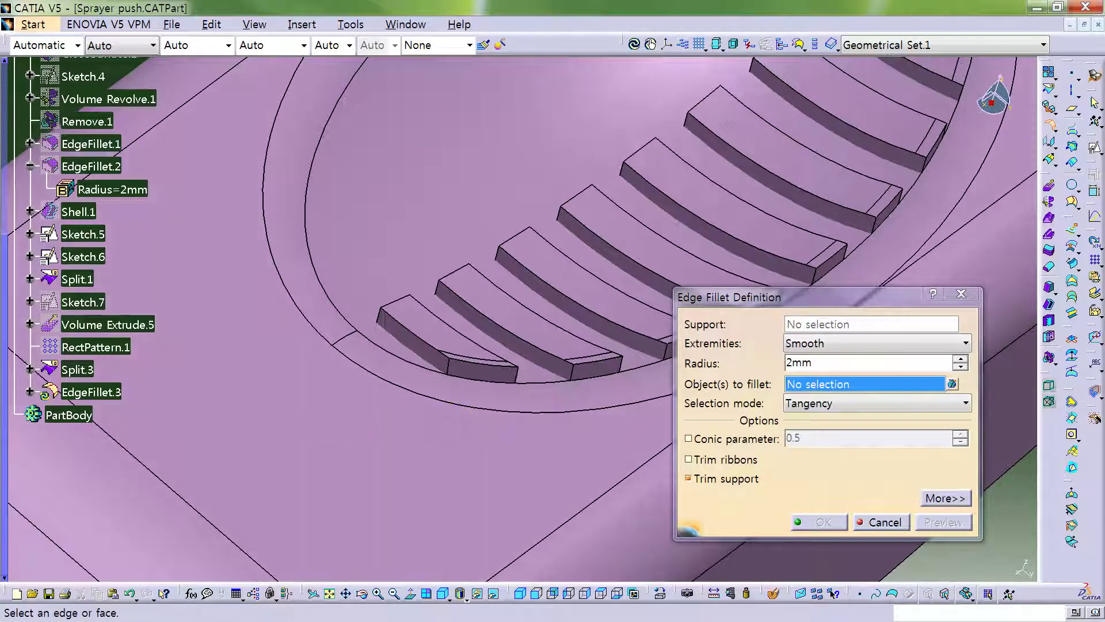
mouse_move(420, 386)
middle_down()
mouse_move(424, 313)
mouse_move(348, 420)
mouse_move(526, 403)
middle_up()
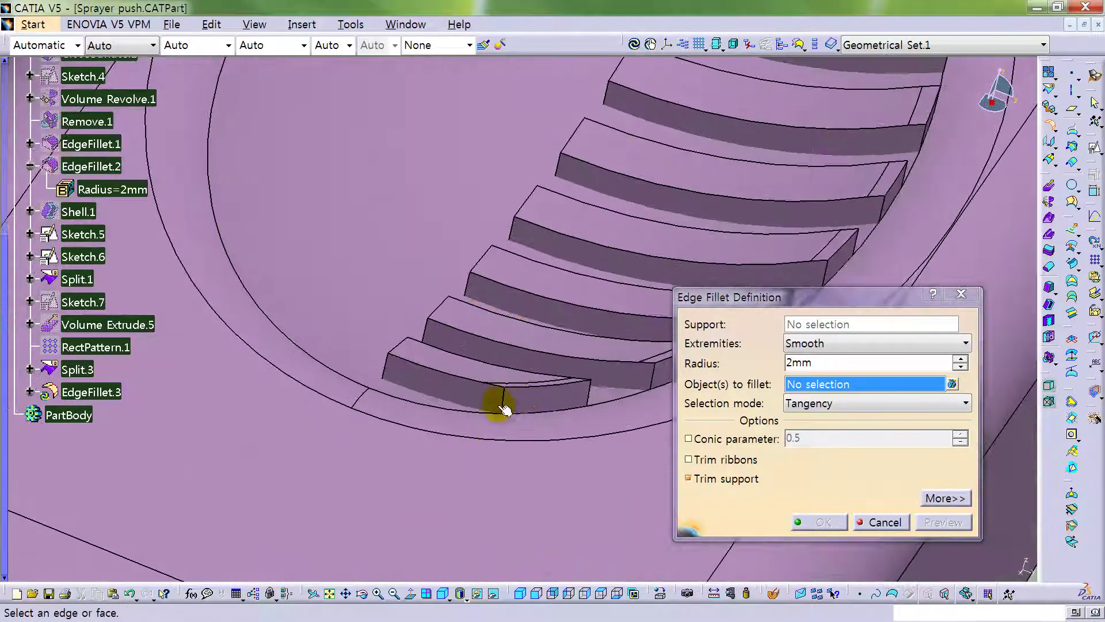
click(511, 401)
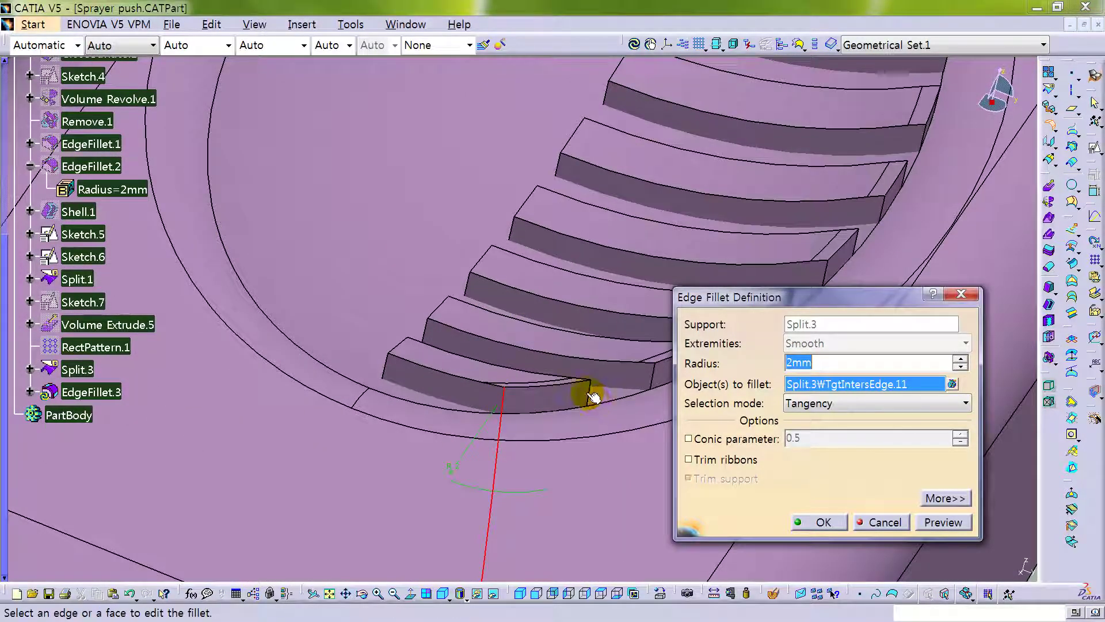
click(595, 393)
click(657, 379)
middle_drag(647, 375, 593, 368)
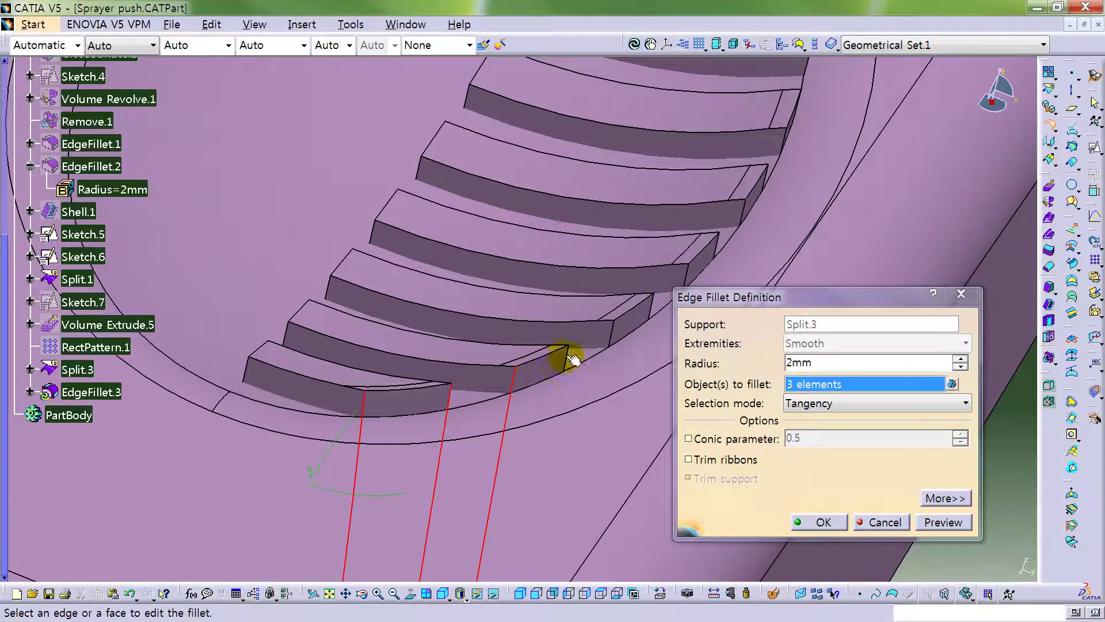
click(568, 352)
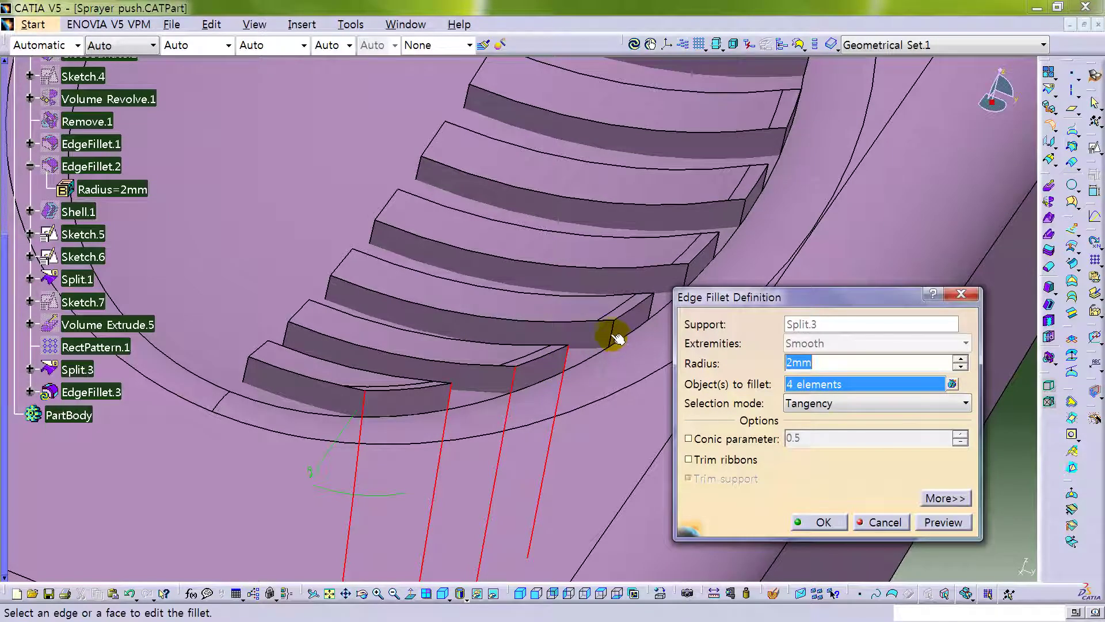
click(648, 306)
Add the vertical end edges of the remaining five ribs to the edge fillet selection.
middle_drag(624, 338, 541, 333)
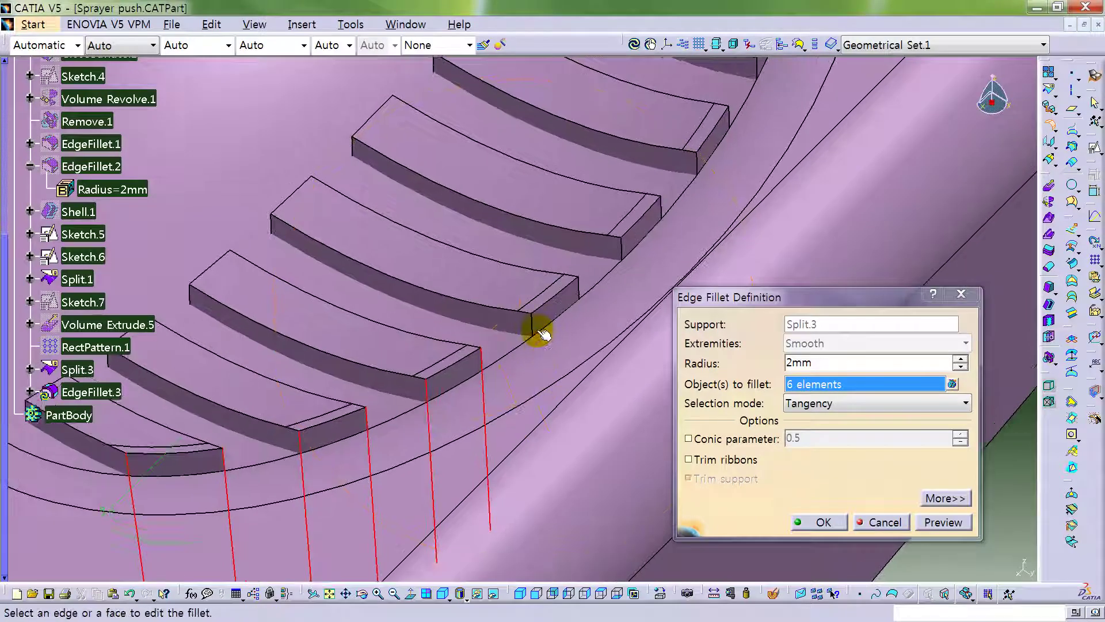
click(531, 324)
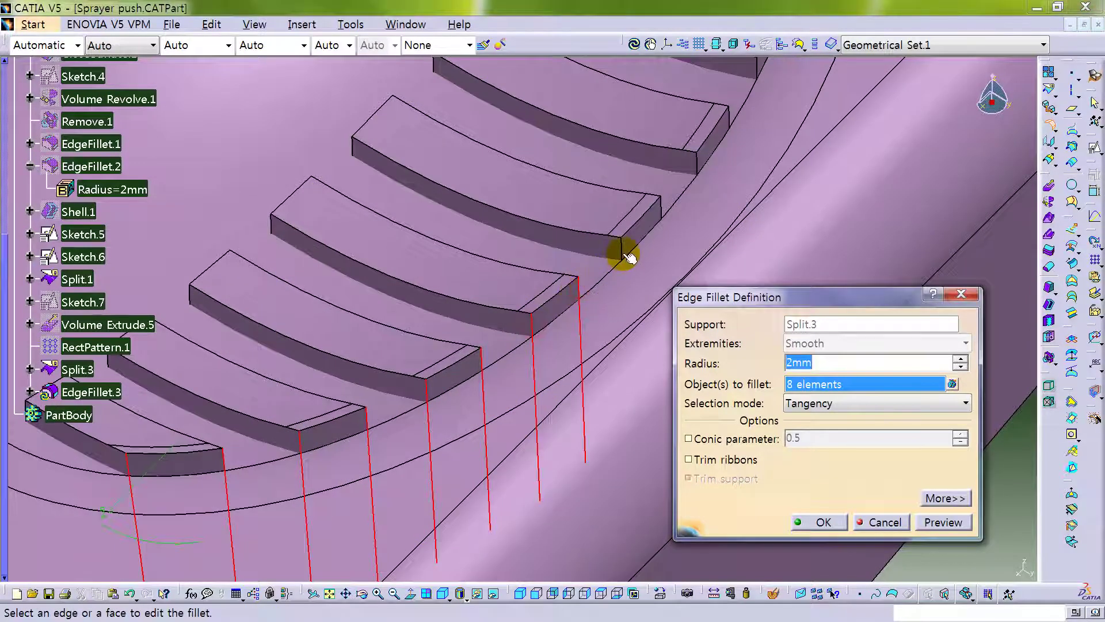
click(669, 202)
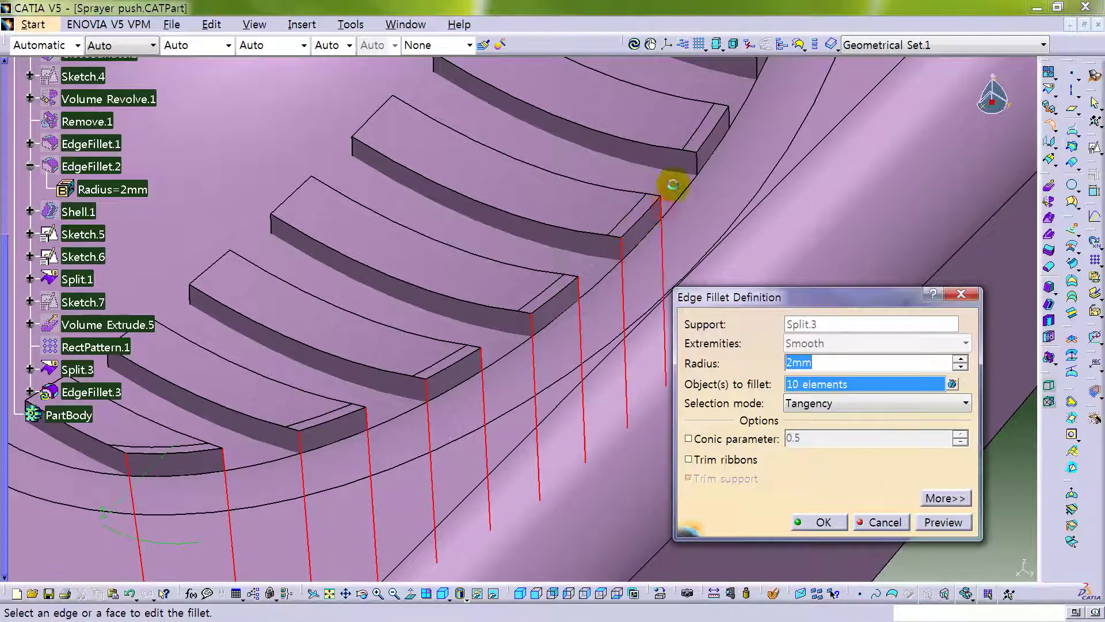
click(703, 166)
middle_drag(772, 178, 364, 452)
click(769, 154)
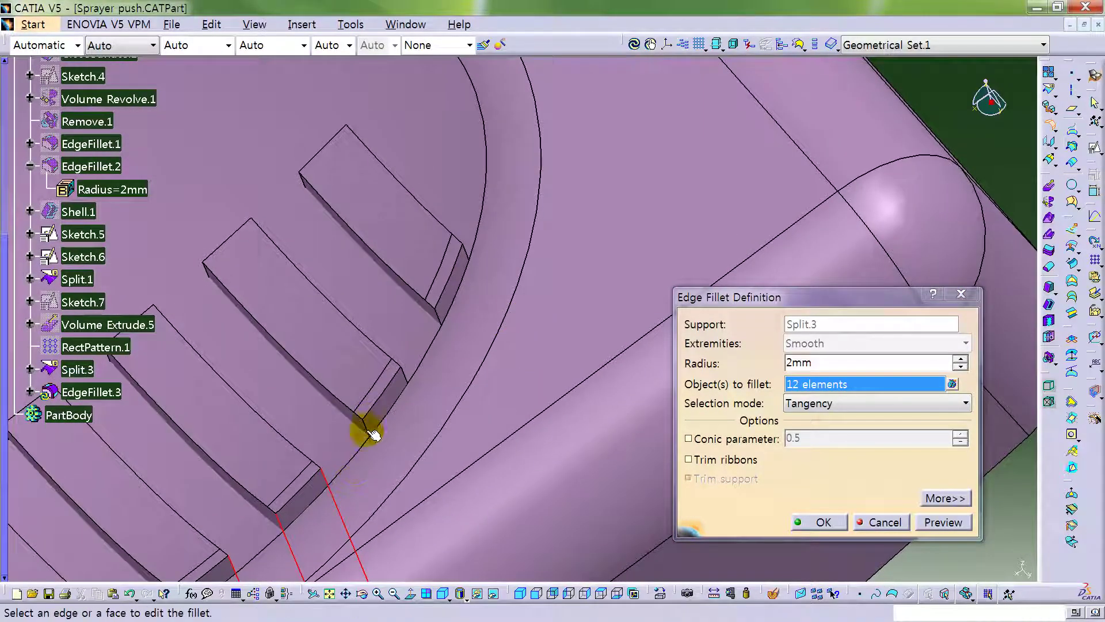
click(368, 428)
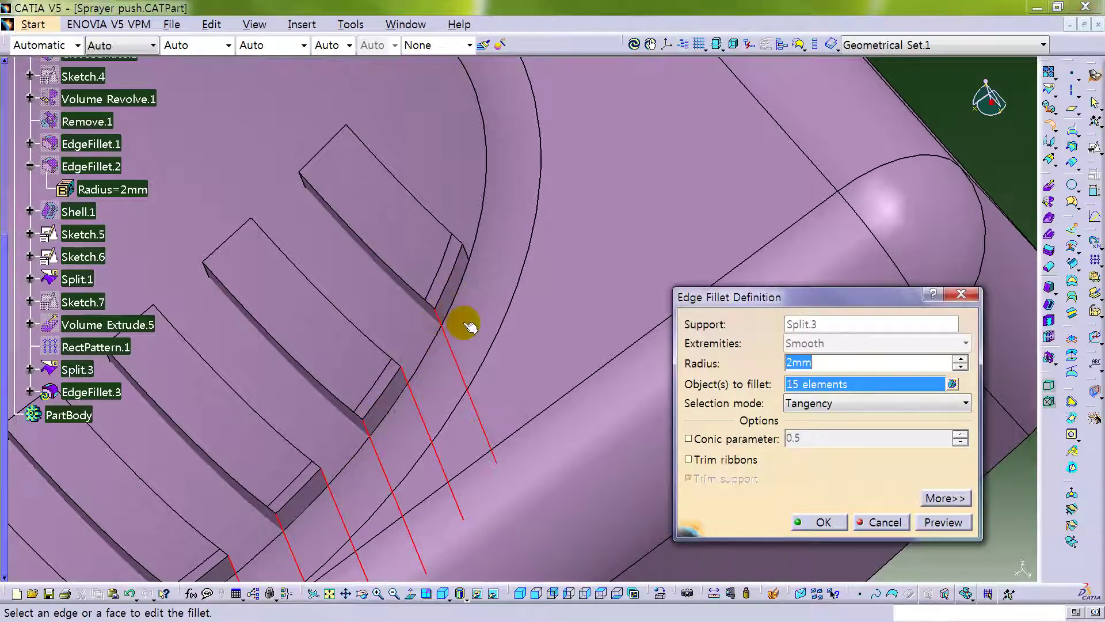
click(469, 249)
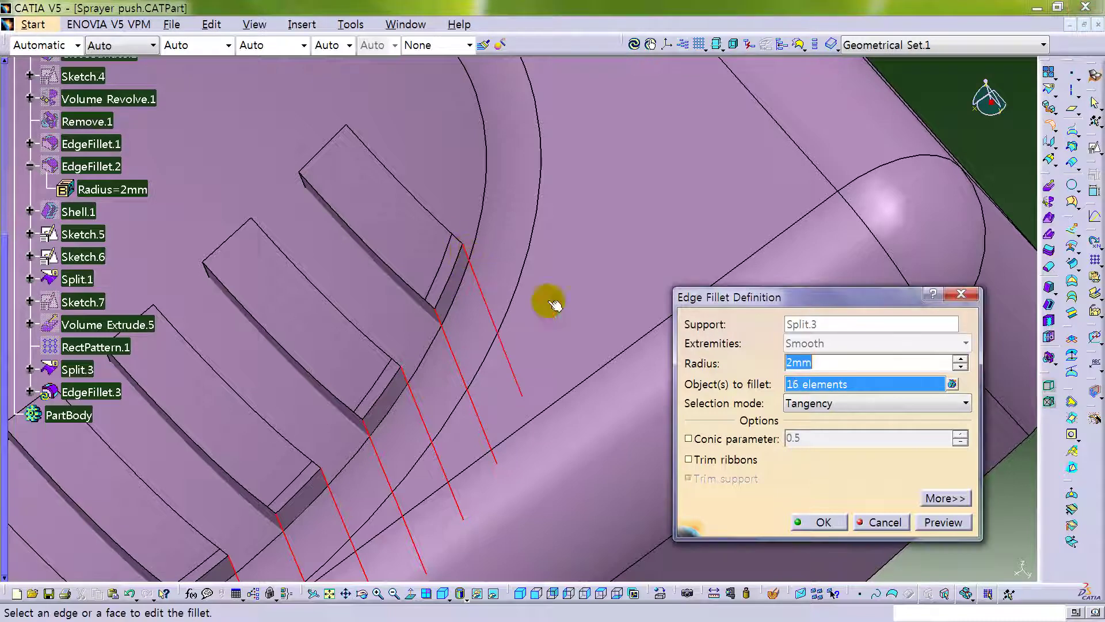
Set the radius of the rib end fillets to 0.5 mm and accept the fillet.
click(820, 351)
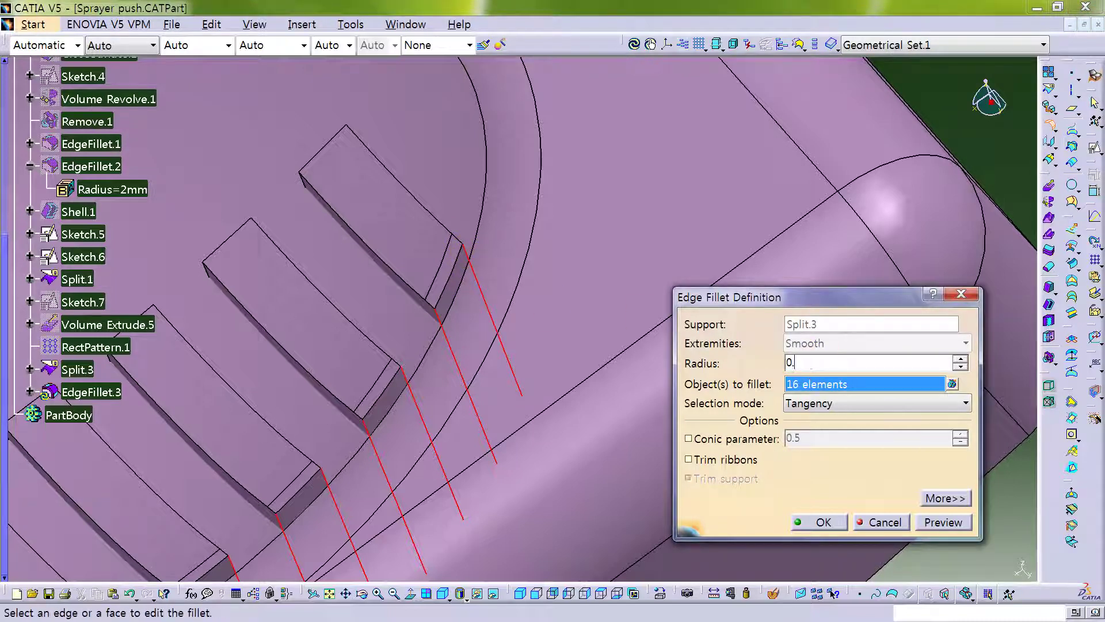
text(5)
key(Return)
mouse_move(747, 353)
middle_down()
mouse_move(535, 333)
mouse_move(527, 419)
mouse_move(520, 338)
mouse_move(547, 289)
middle_up()
key(Escape)
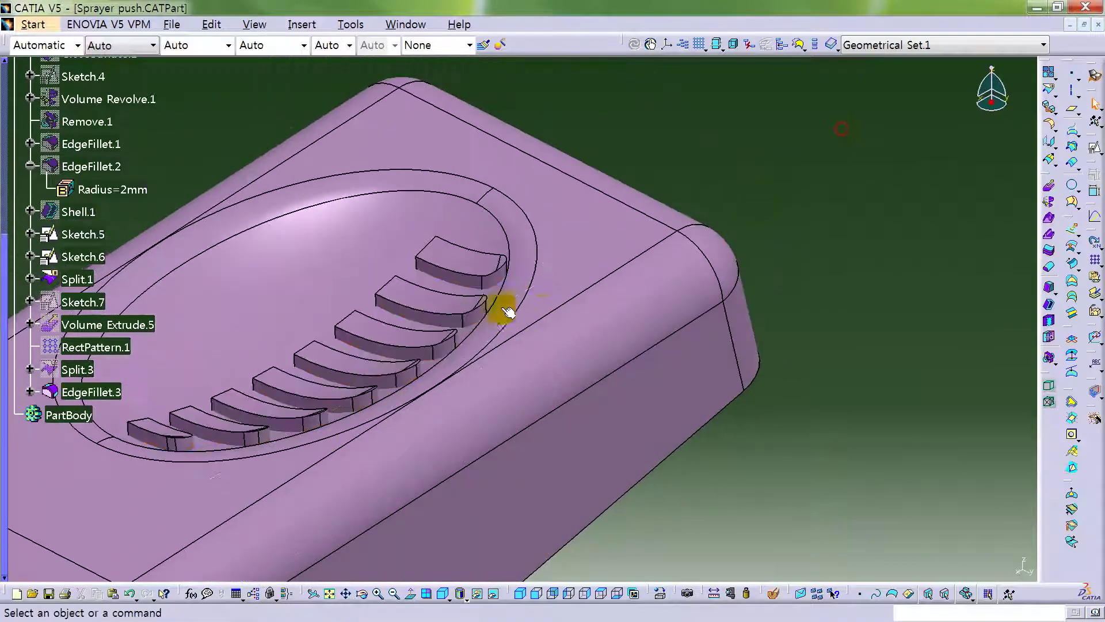
Start a second edge fillet and select the top edges of the four ribs nearest the window cutout.
click(1049, 124)
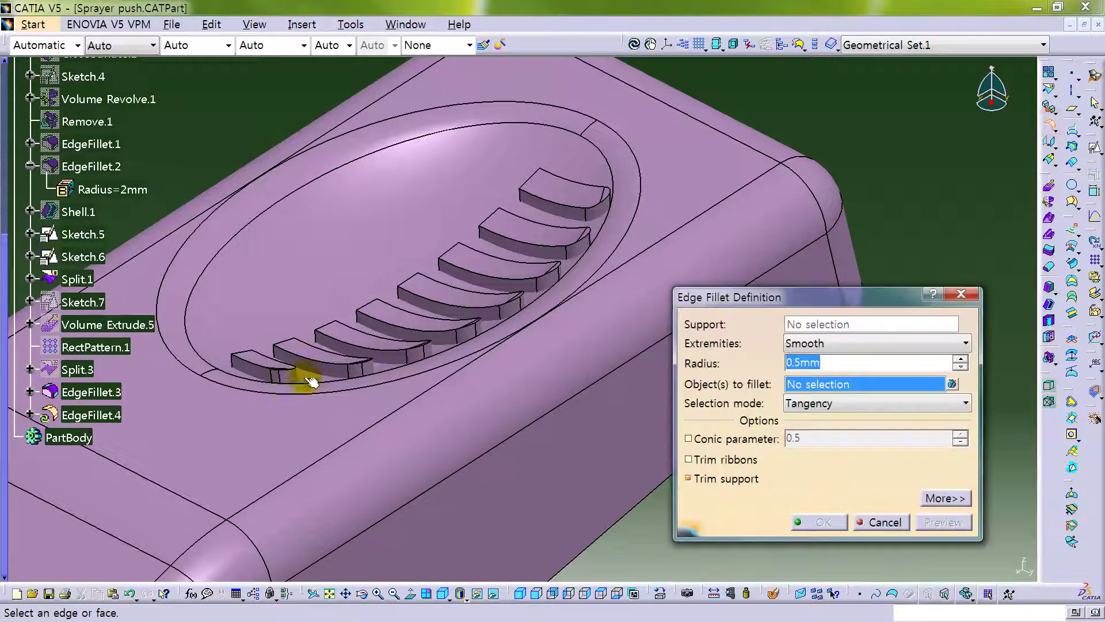
click(255, 365)
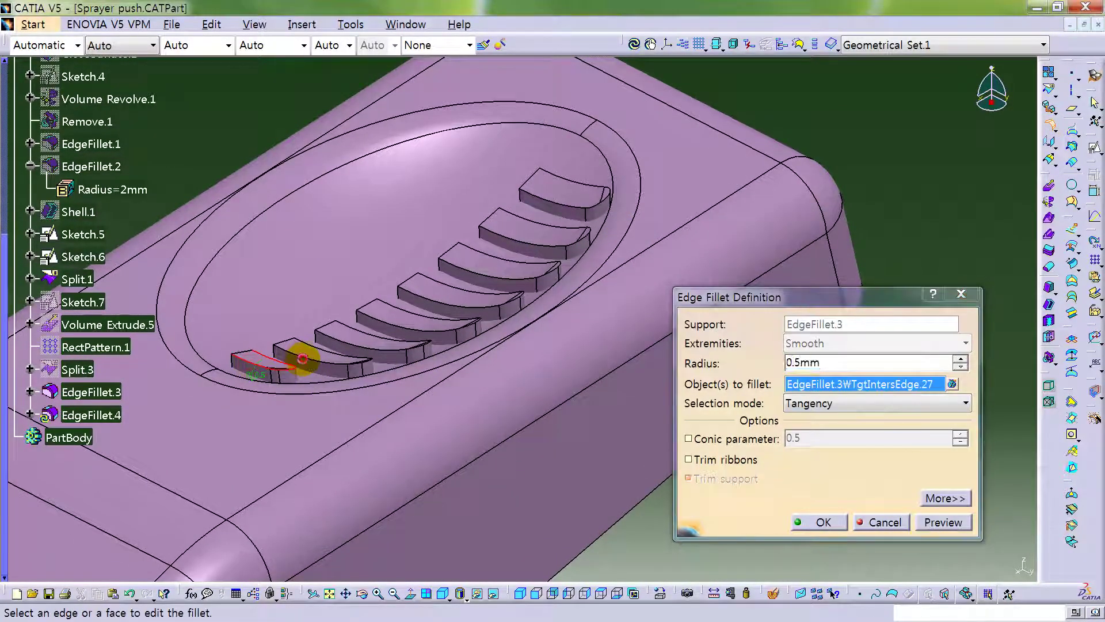
click(345, 349)
click(471, 320)
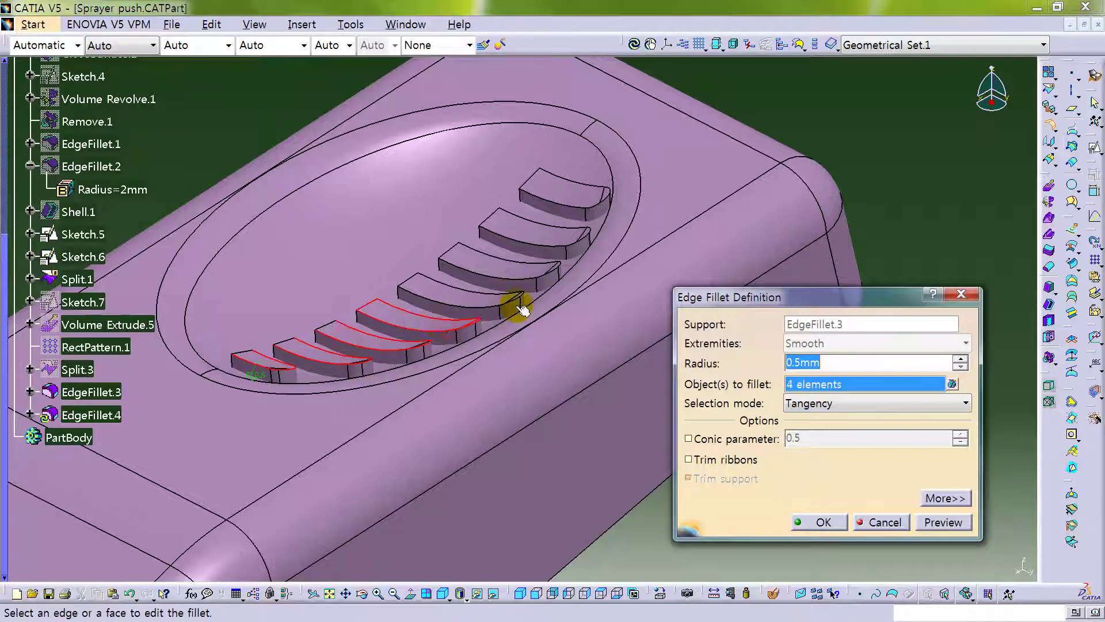
click(436, 337)
Add the top edges of the remaining four ribs and apply the fillet with a 0.2 mm radius.
middle_drag(474, 375, 557, 295)
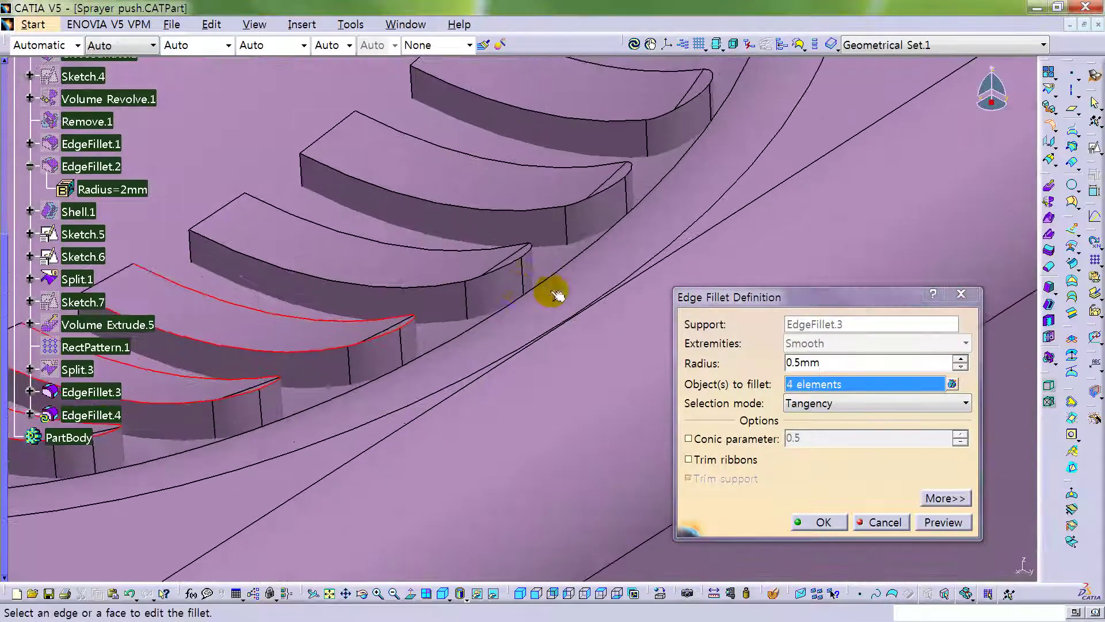
click(416, 286)
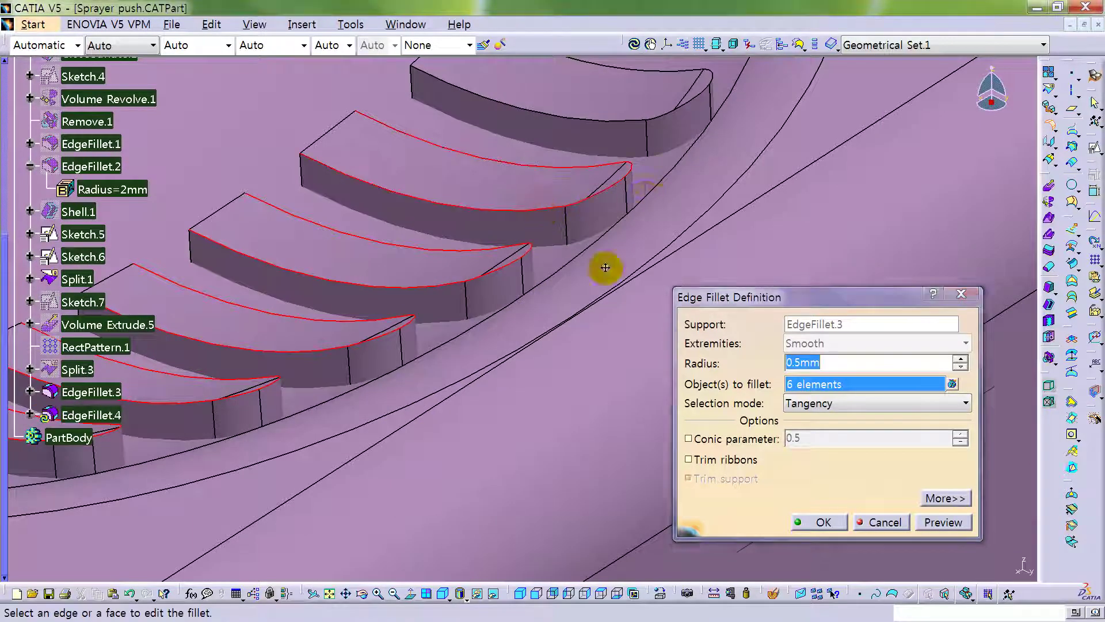
middle_drag(646, 198, 505, 321)
click(505, 321)
click(576, 244)
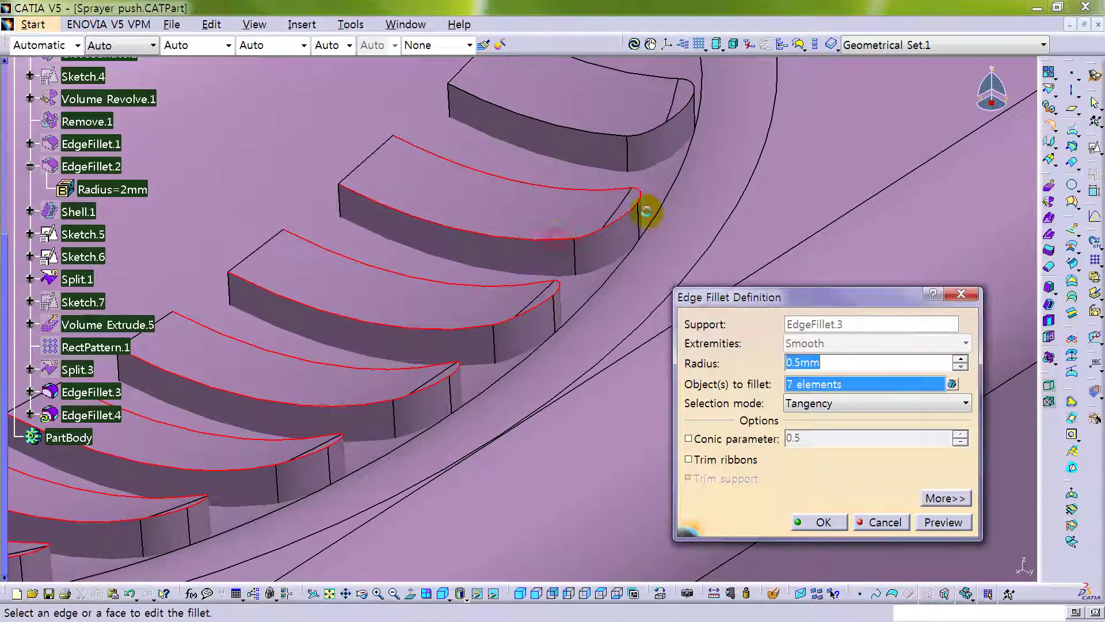
middle_drag(575, 244, 575, 270)
text(0.2)
key(Return)
Mirror the filleted rib volume about the part's central plane with Symmetry, keeping all the sub-elements.
ctrl+middle_drag(596, 327, 825, 188)
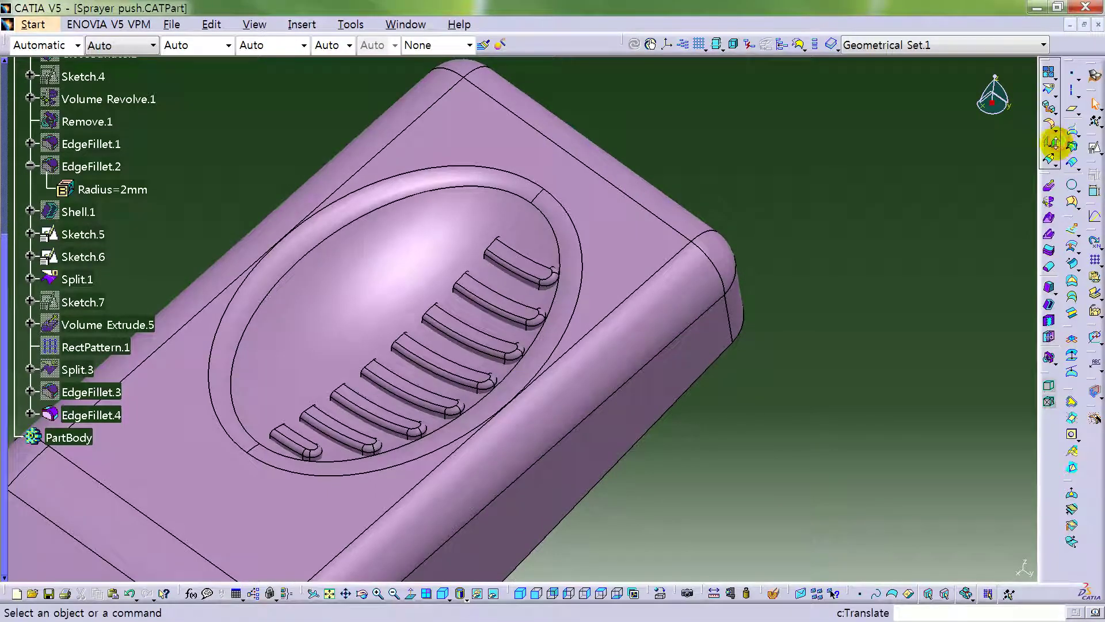
click(1055, 147)
click(1043, 151)
click(513, 246)
ctrl+middle_drag(426, 350, 444, 371)
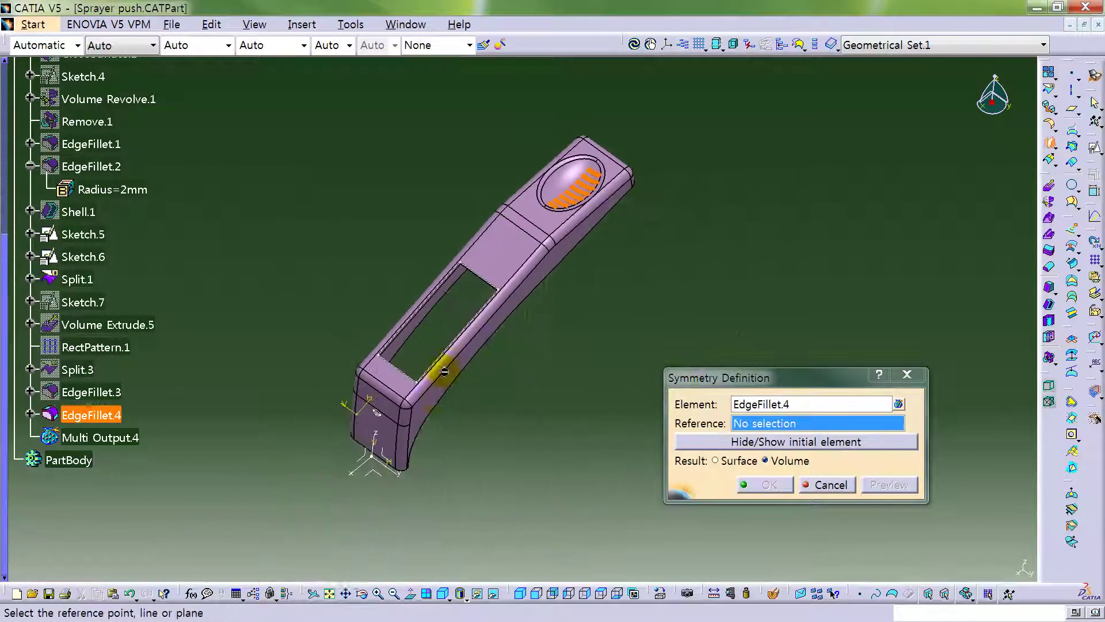
click(366, 461)
click(748, 486)
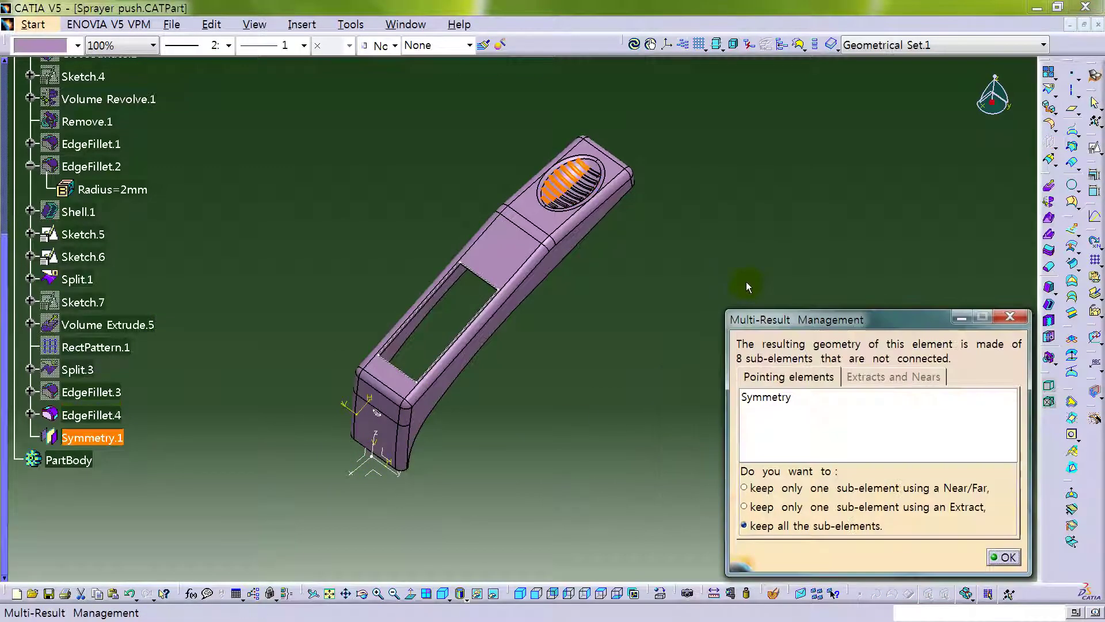
click(1003, 555)
middle_drag(690, 330, 582, 332)
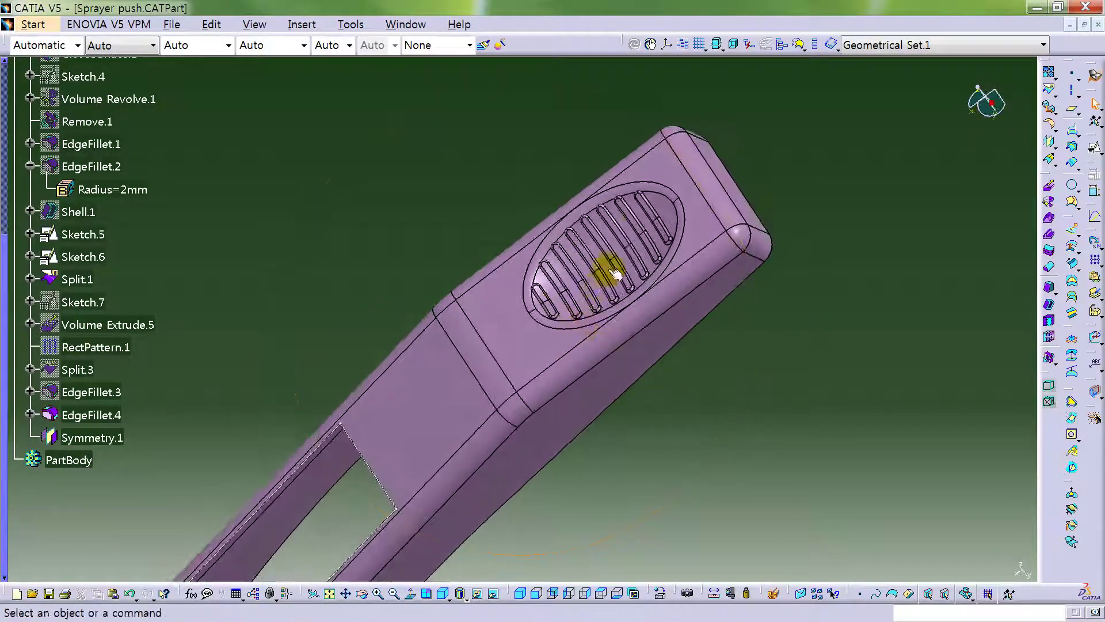
Edit Sketch.7, set the rib profile's offset from the inner oval's end to 1.5 mm, and exit the sketch.
click(65, 255)
double_click(81, 256)
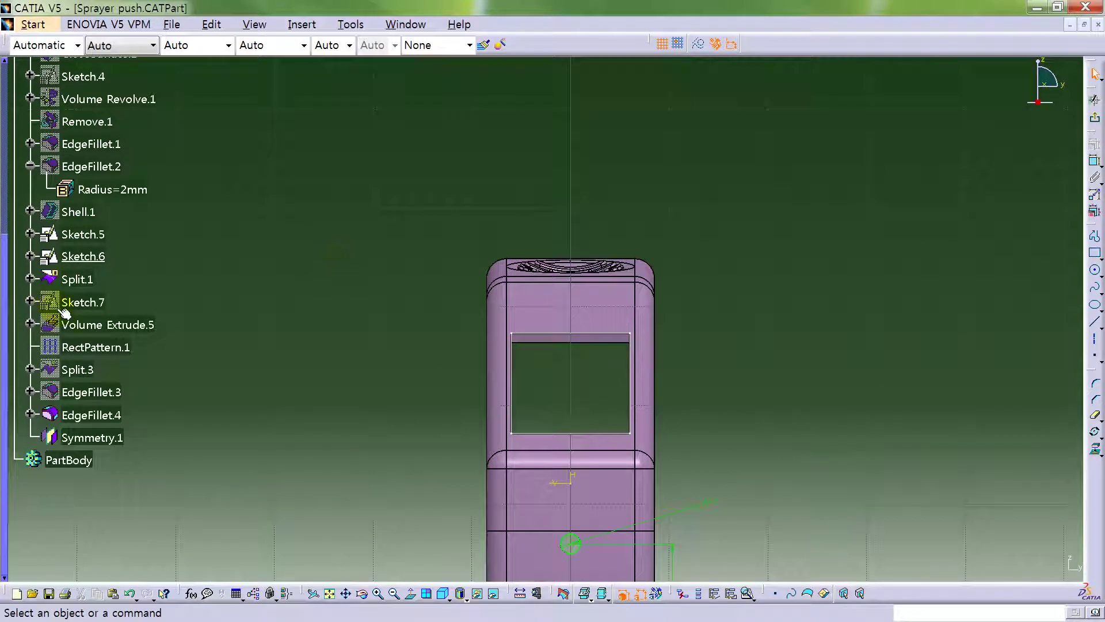
double_click(81, 302)
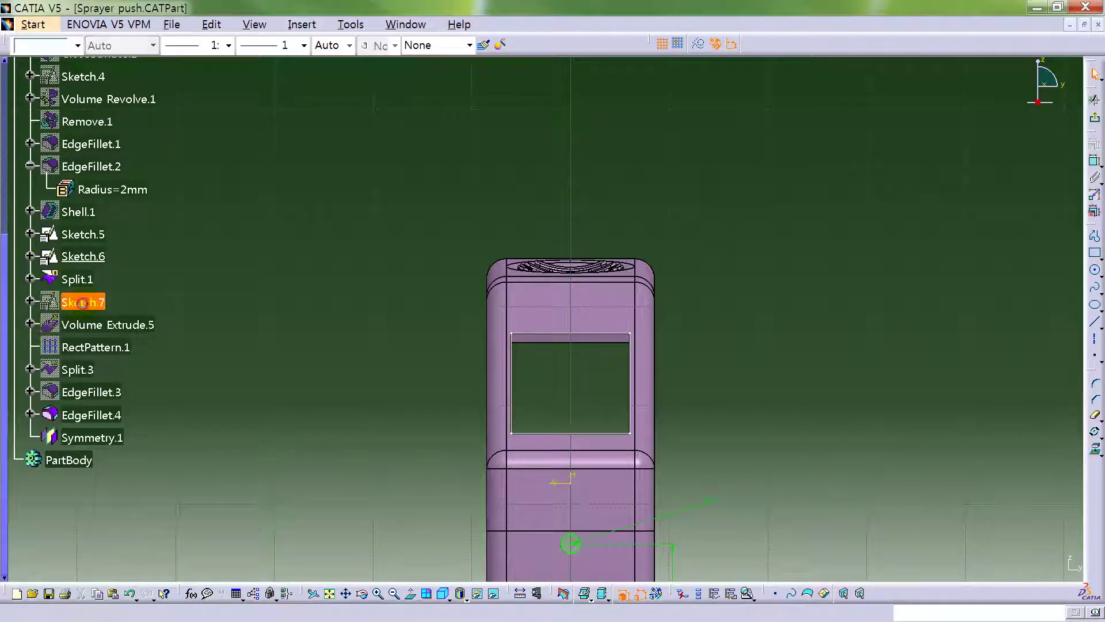
mouse_move(592, 376)
middle_down()
mouse_move(572, 533)
mouse_move(577, 395)
mouse_move(577, 420)
middle_up()
middle_drag(870, 274, 868, 284)
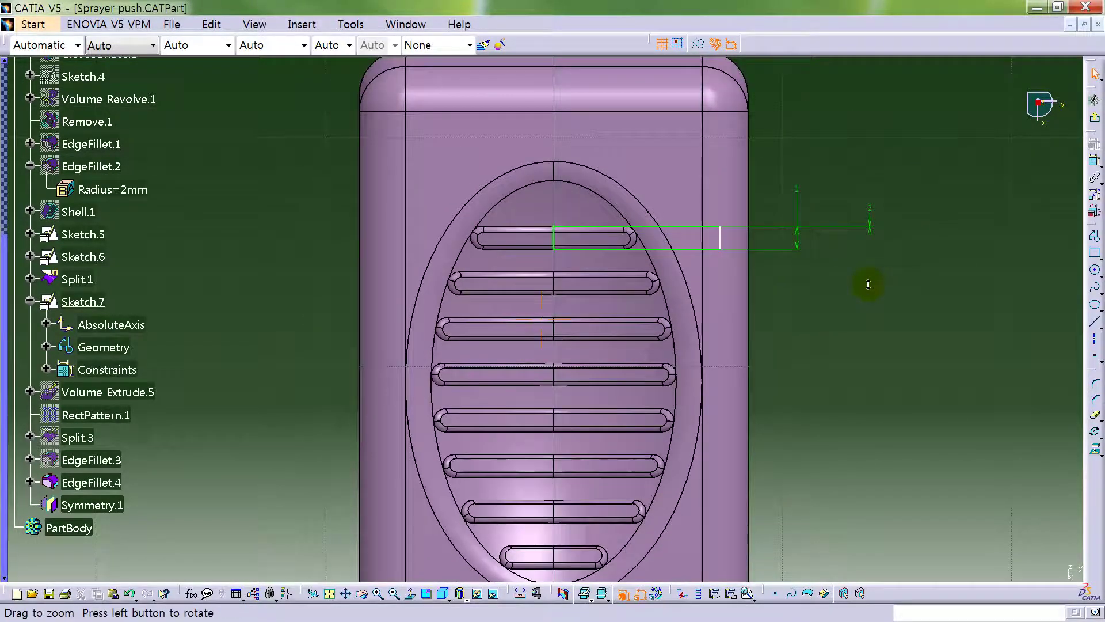
double_click(870, 216)
text(1.5)
key(Return)
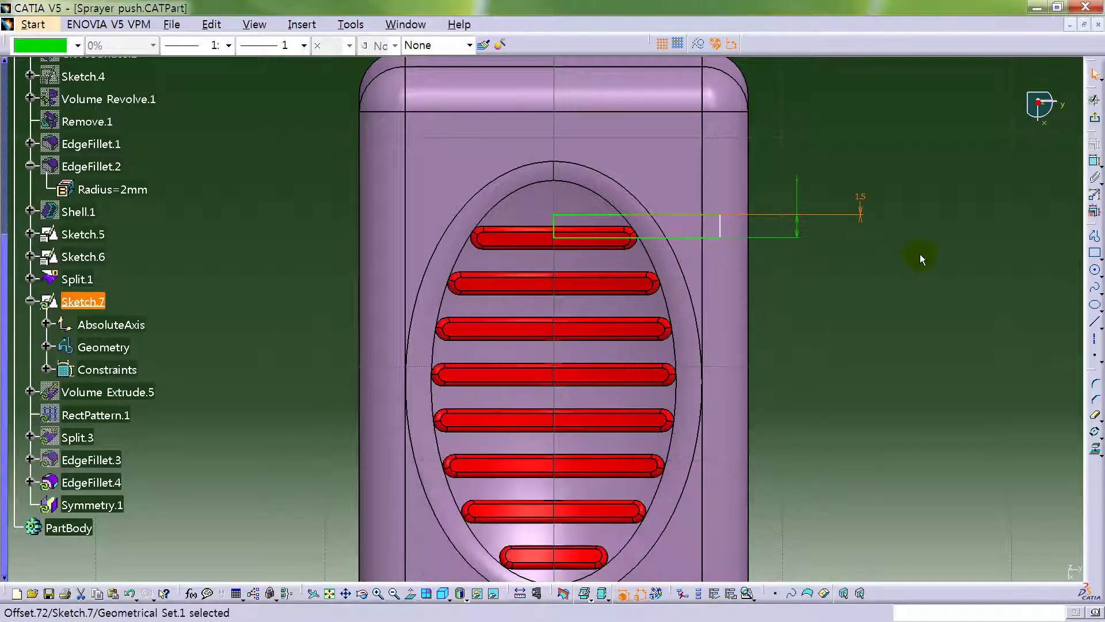
click(926, 326)
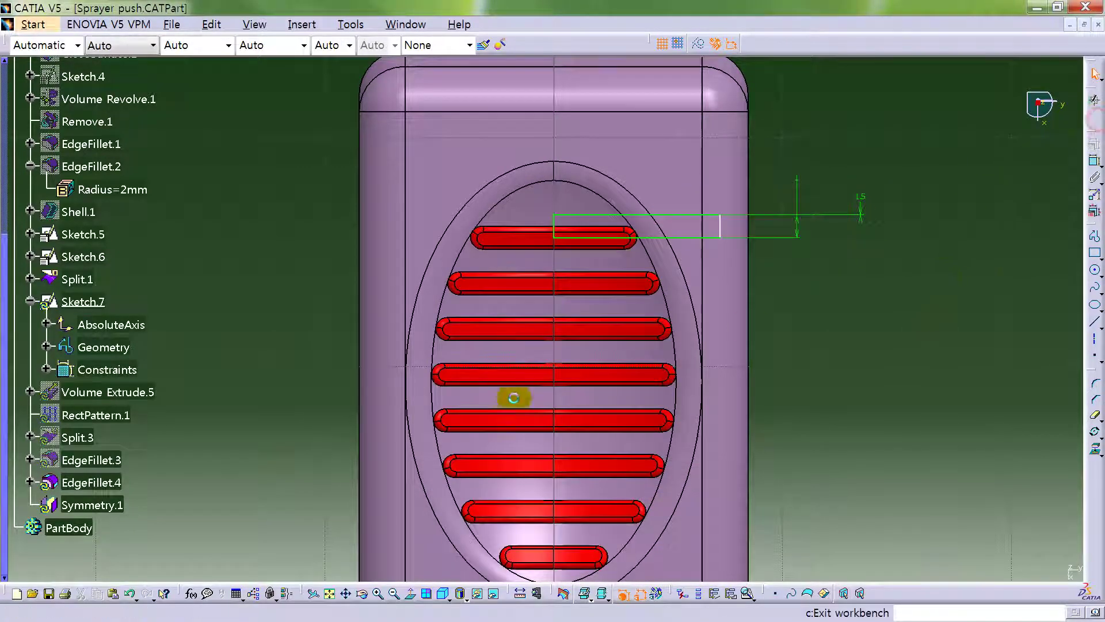
mouse_move(764, 286)
middle_down()
mouse_move(592, 316)
mouse_move(524, 397)
mouse_move(509, 462)
mouse_move(567, 363)
middle_up()
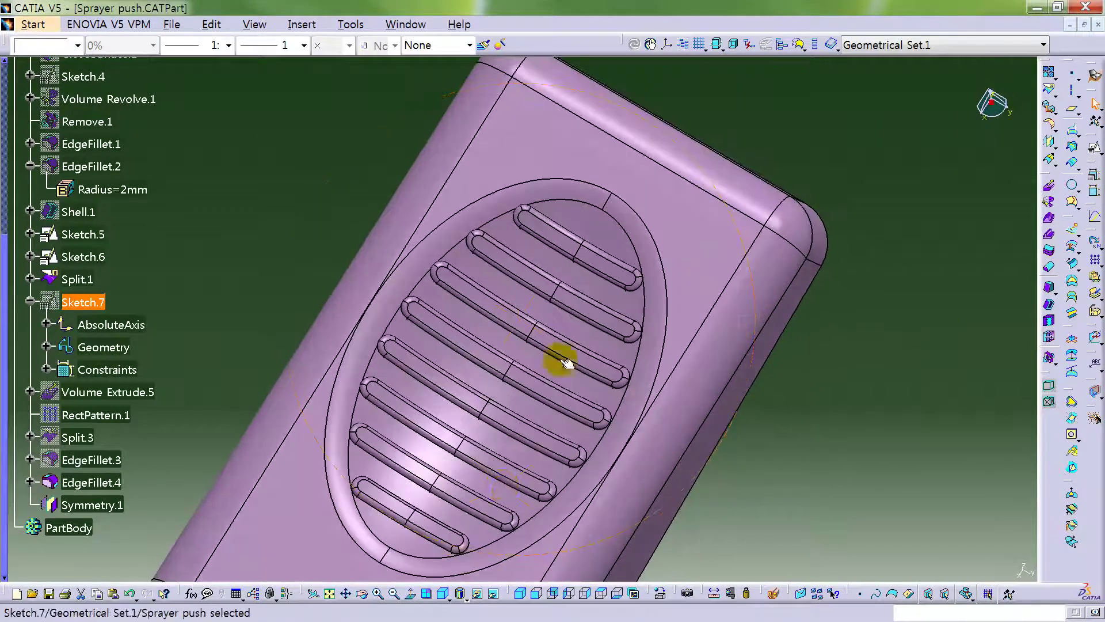
Reopen Sketch.7 and set the rib profile's offset from the inner oval's end to 1.2 mm.
click(588, 218)
click(144, 236)
double_click(89, 266)
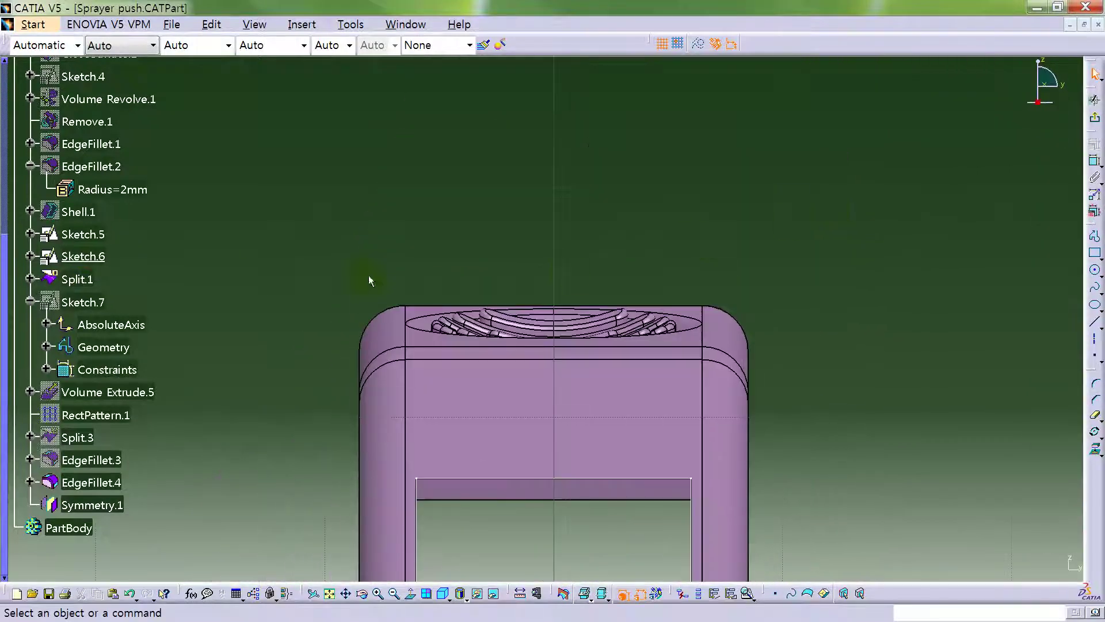
double_click(86, 303)
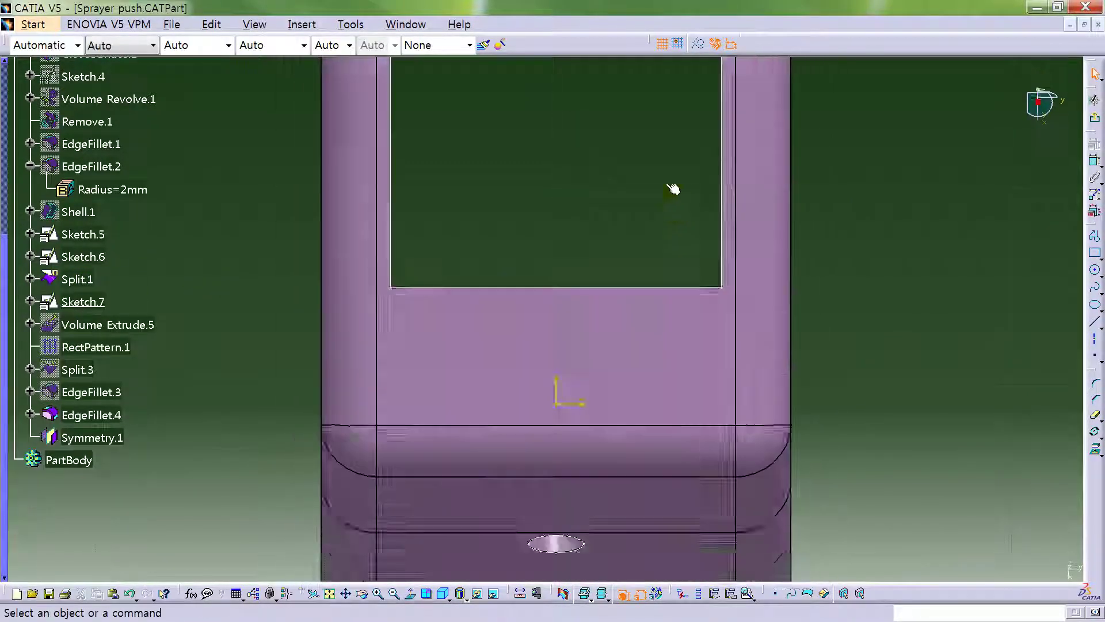
scroll(569, 190, down, 5)
scroll(622, 308, up, 5)
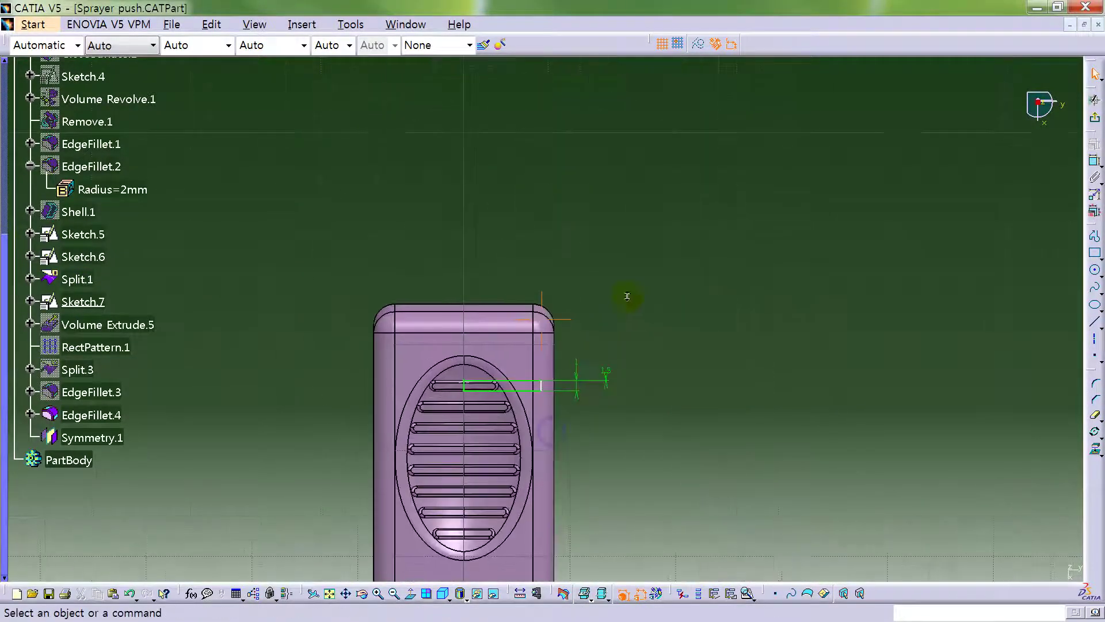
click(619, 386)
double_click(619, 385)
text(1)
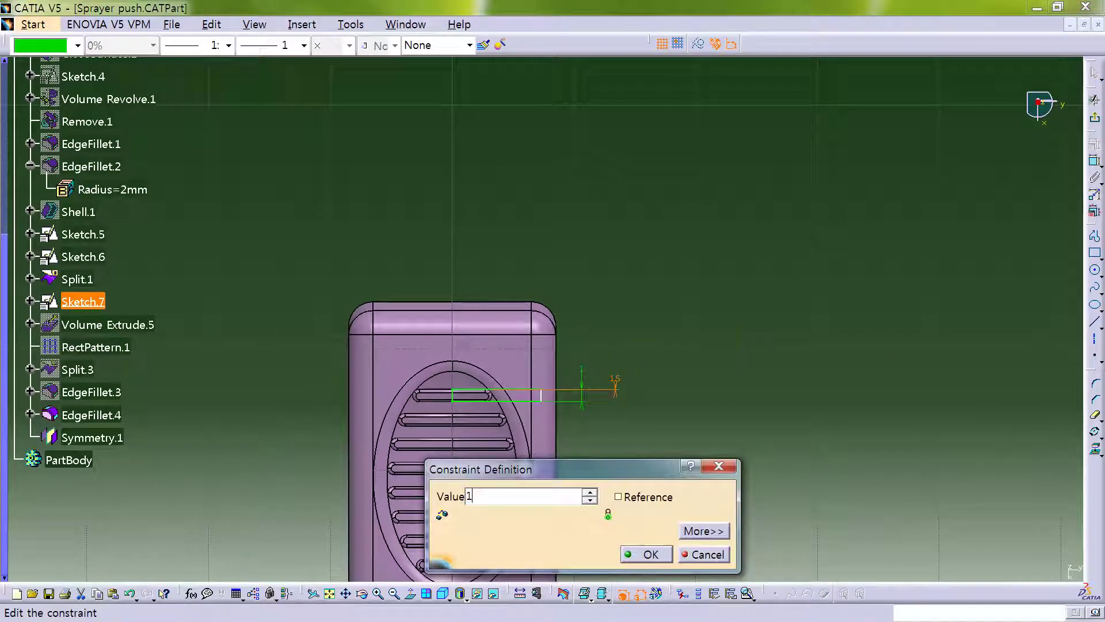
key(Return)
middle_drag(723, 338, 679, 256)
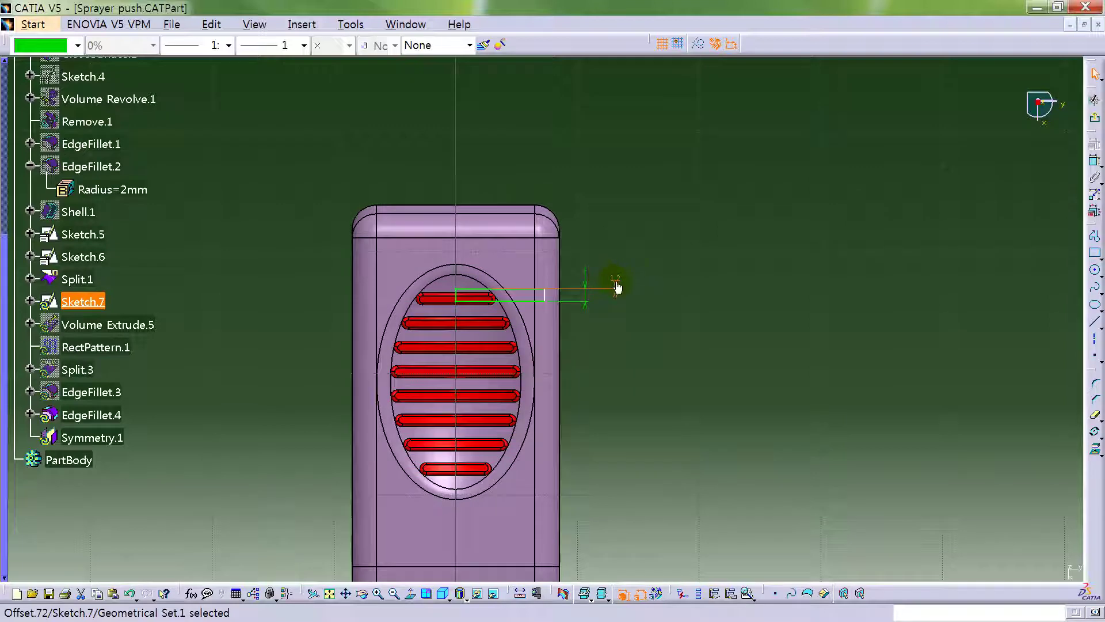
Set the rib profile's offset from the inner oval's end to 1.4 mm and exit the sketch.
double_click(616, 285)
text(1.4mm)
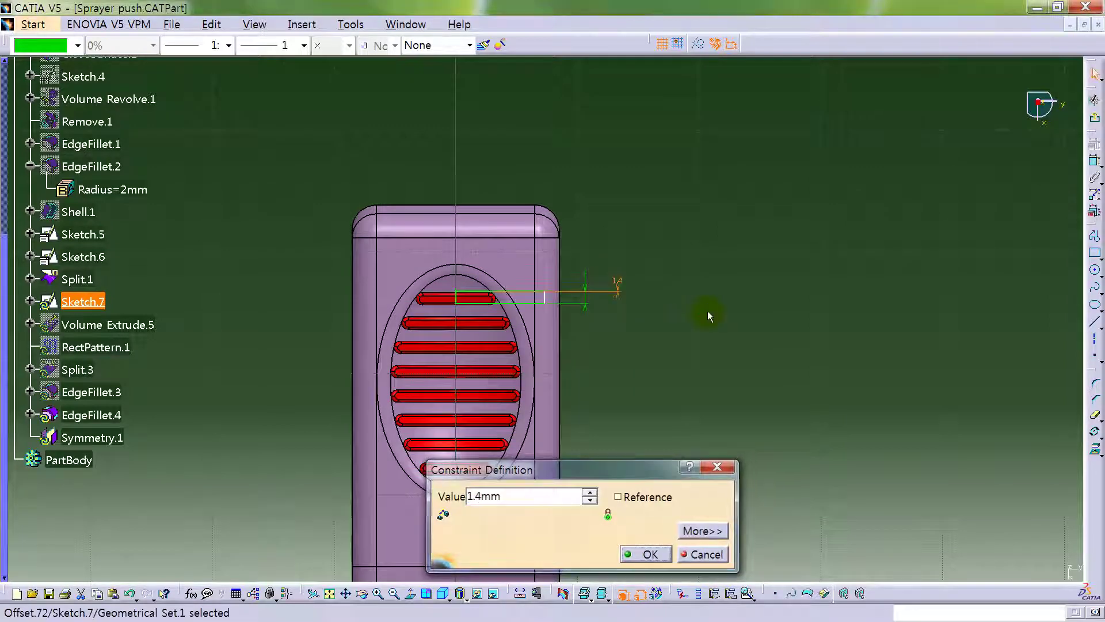
key(Return)
middle_drag(608, 356, 722, 264)
click(1092, 118)
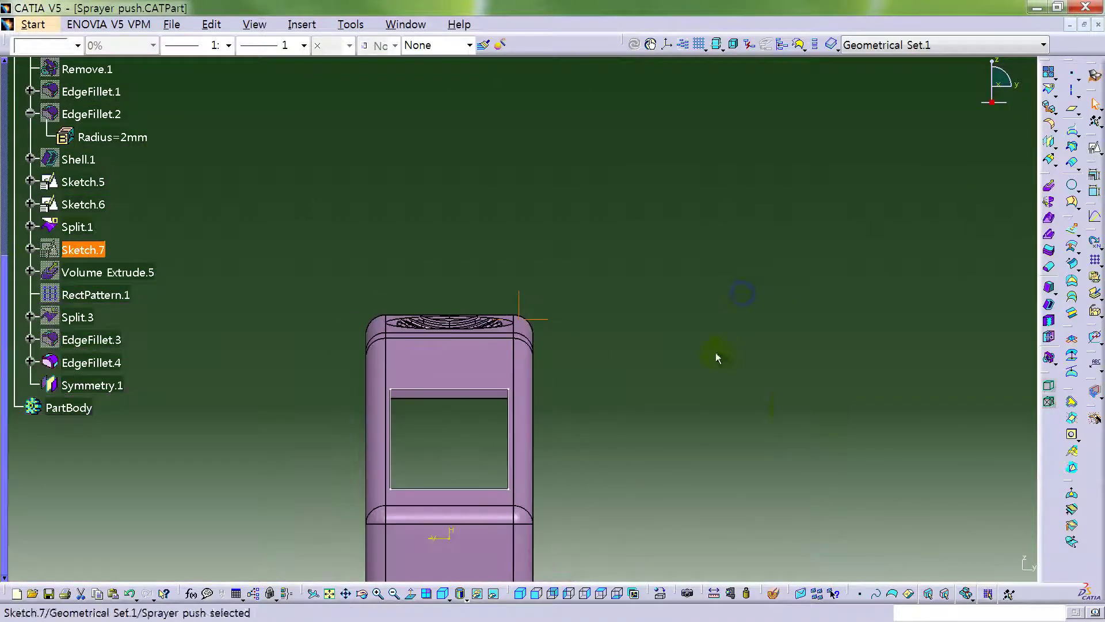
mouse_move(715, 353)
middle_down()
mouse_move(498, 463)
mouse_move(495, 352)
mouse_move(464, 459)
mouse_move(464, 419)
mouse_move(506, 321)
mouse_move(485, 347)
mouse_move(809, 162)
middle_up()
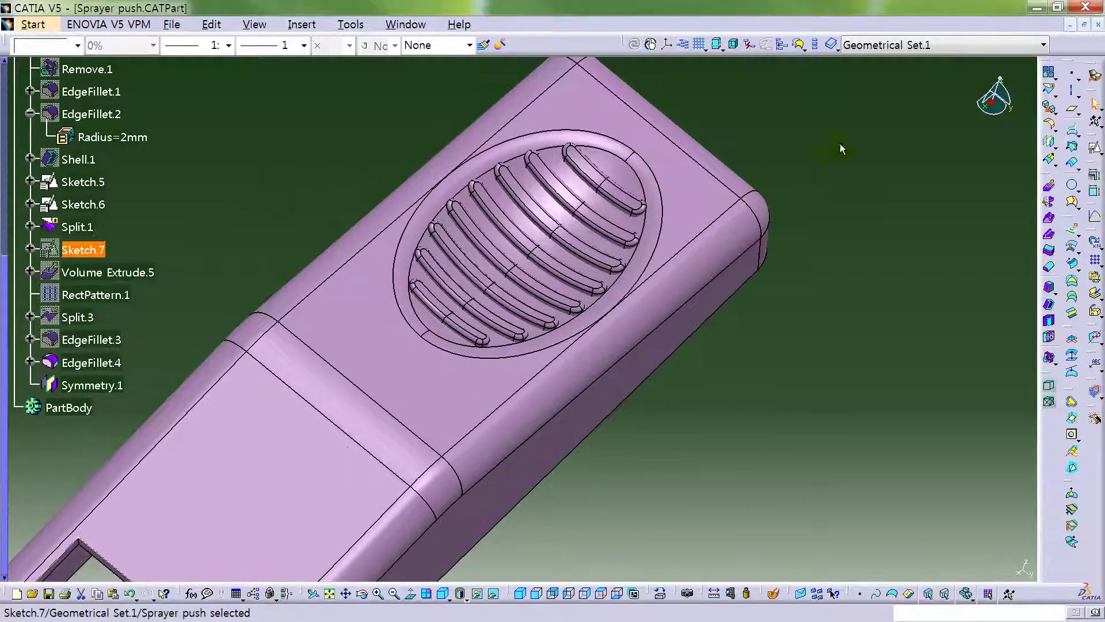
click(847, 144)
Join the mirrored ribs (Symmetry.1) to the original filleted rib volume (EdgeFillet.4) with Add.
click(1049, 358)
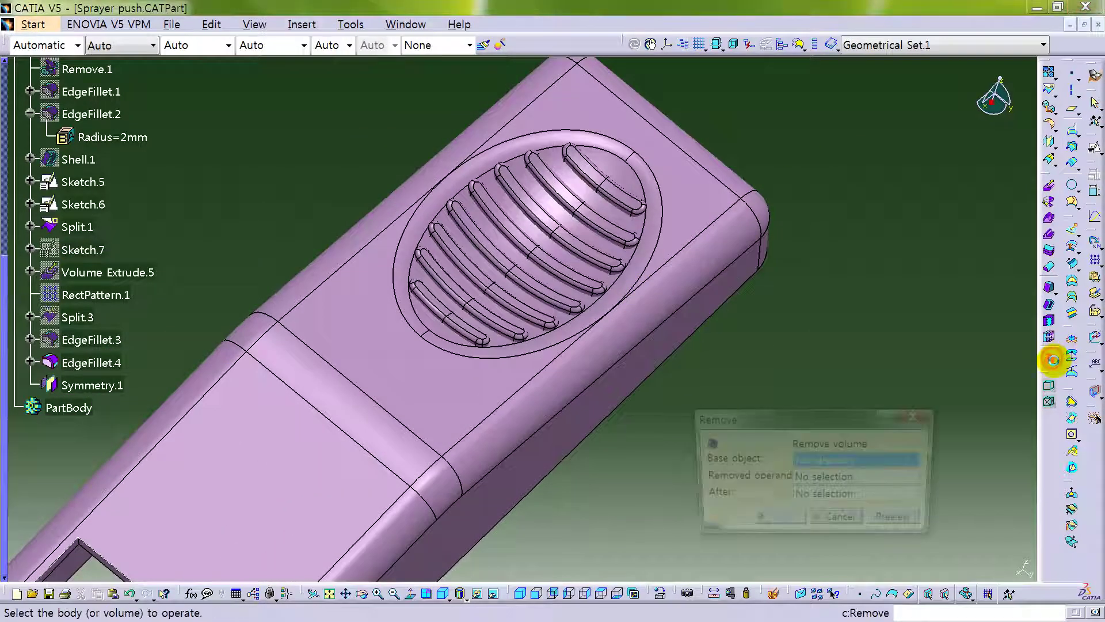
click(595, 173)
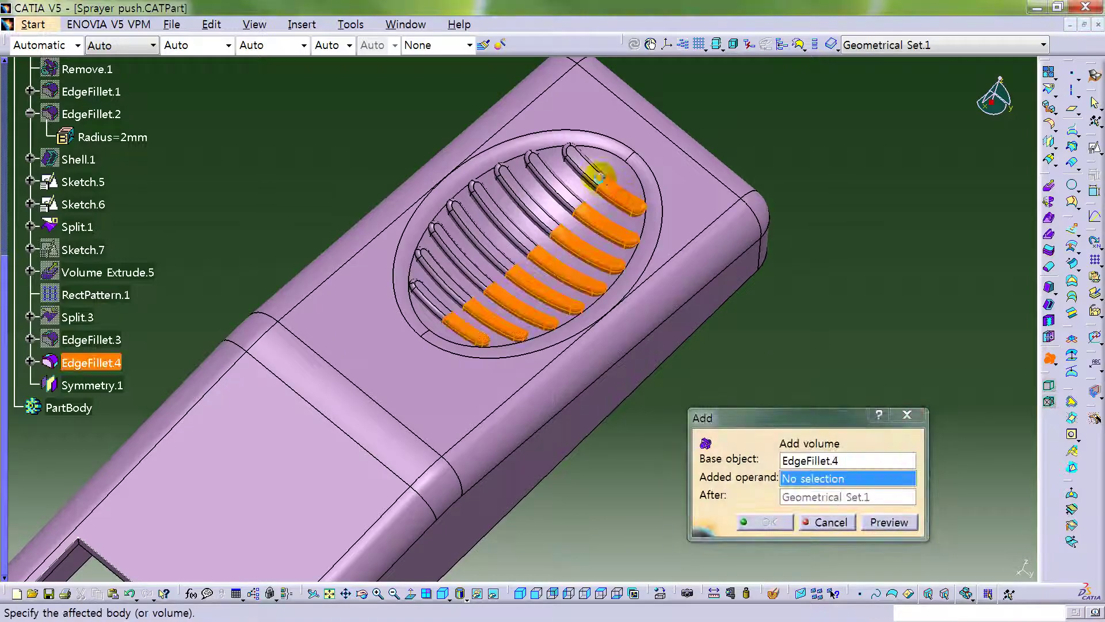
click(789, 522)
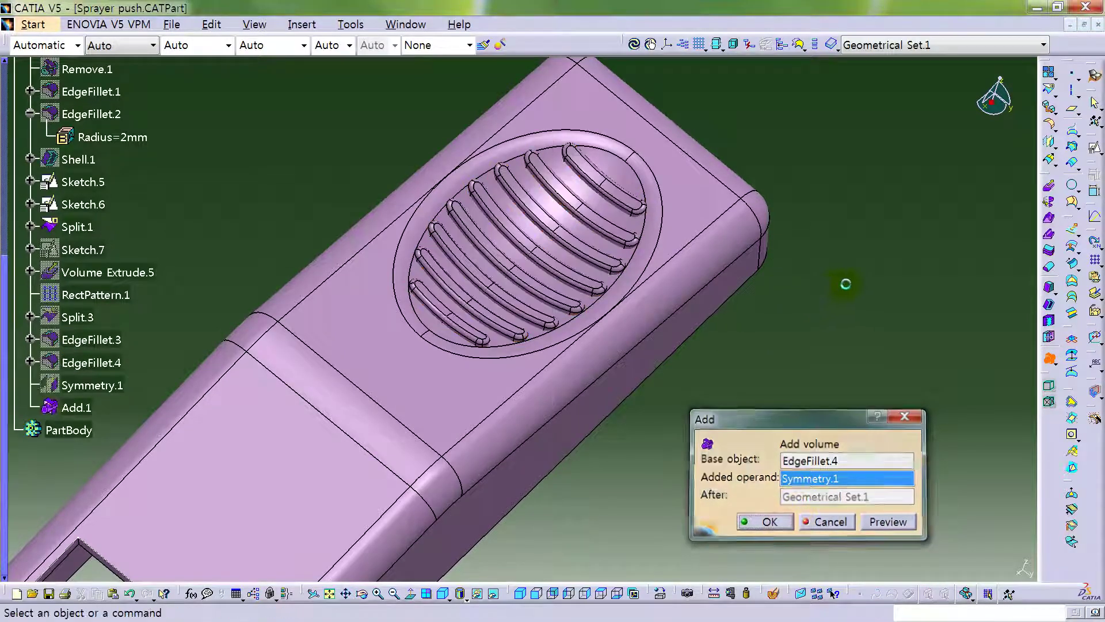
Start a volume Trim with the combined ribs (Add.1) as volume to trim and the hollow body (Split.1) as cutting volume.
middle_drag(701, 419, 748, 259)
click(1056, 364)
click(1085, 365)
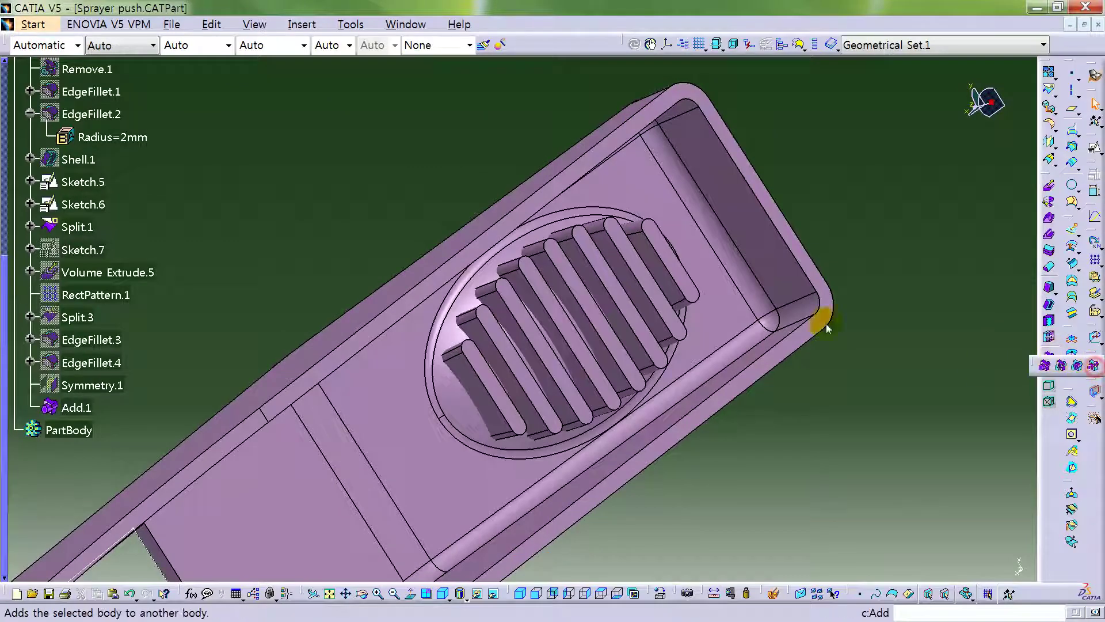
middle_drag(535, 201, 528, 308)
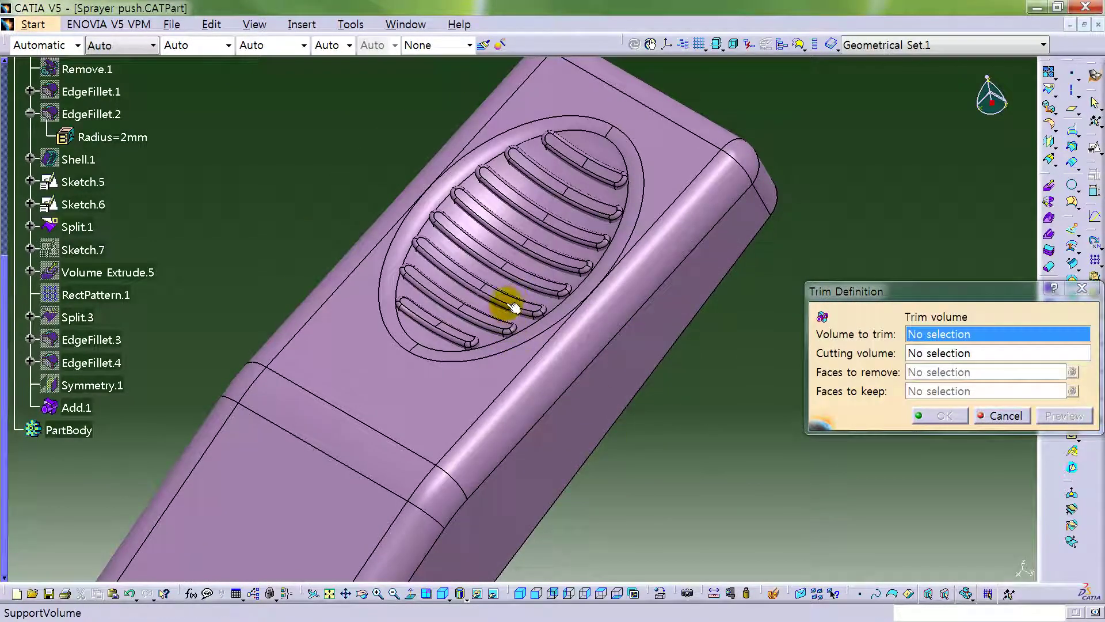
click(512, 309)
click(711, 444)
middle_drag(714, 440, 723, 262)
click(960, 378)
Choose the eight rib end faces inside the shell as faces to remove and apply the trim.
middle_drag(660, 406, 518, 407)
click(518, 405)
click(559, 388)
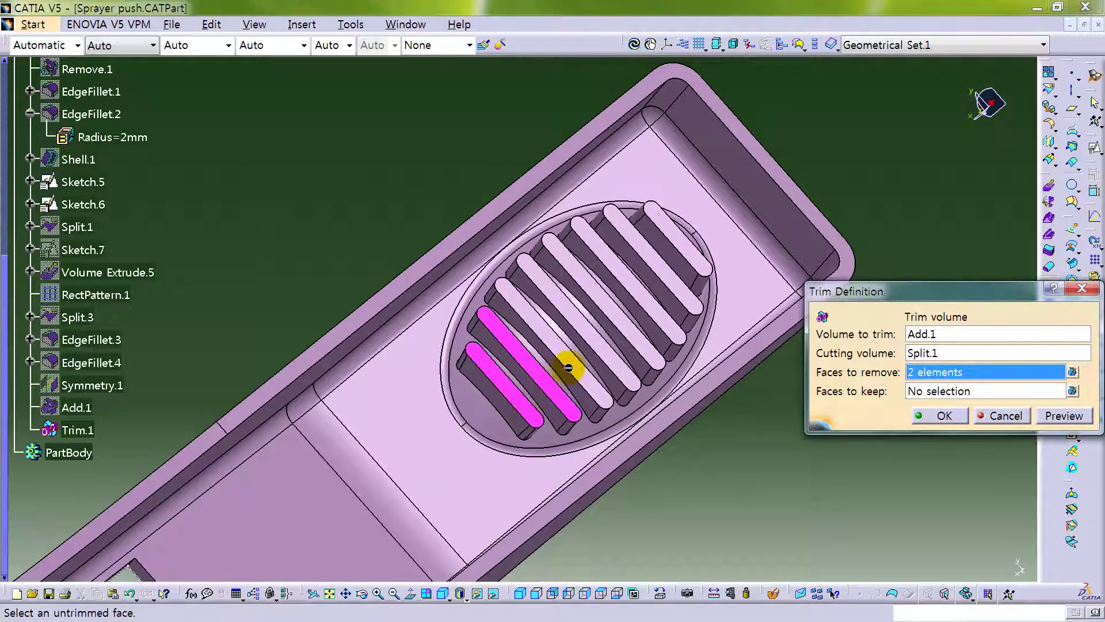
click(573, 359)
click(594, 332)
click(619, 317)
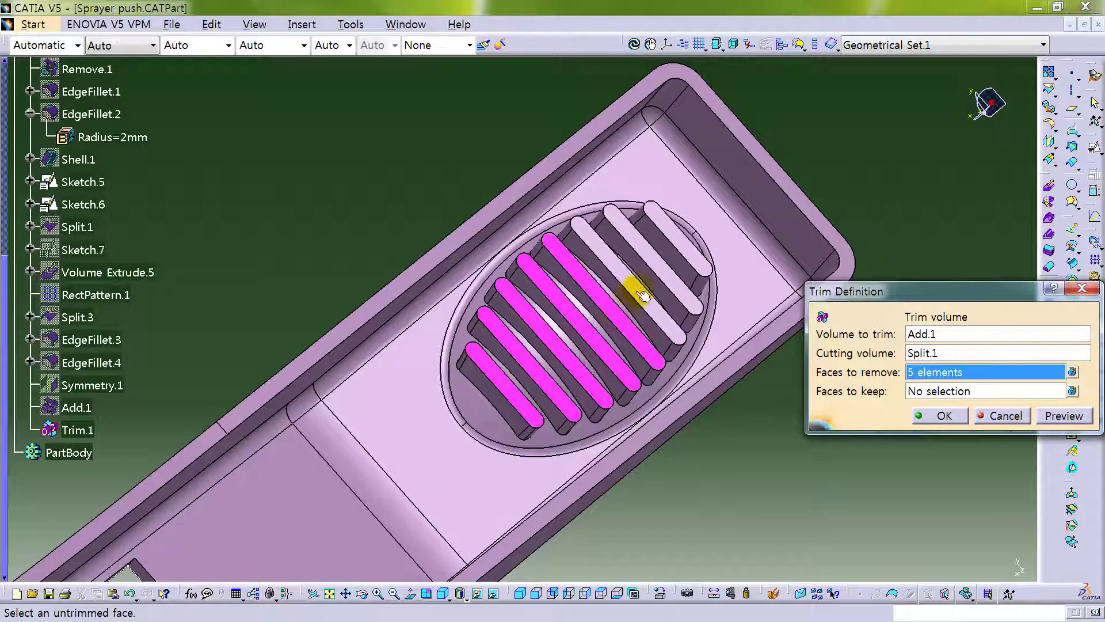
click(633, 288)
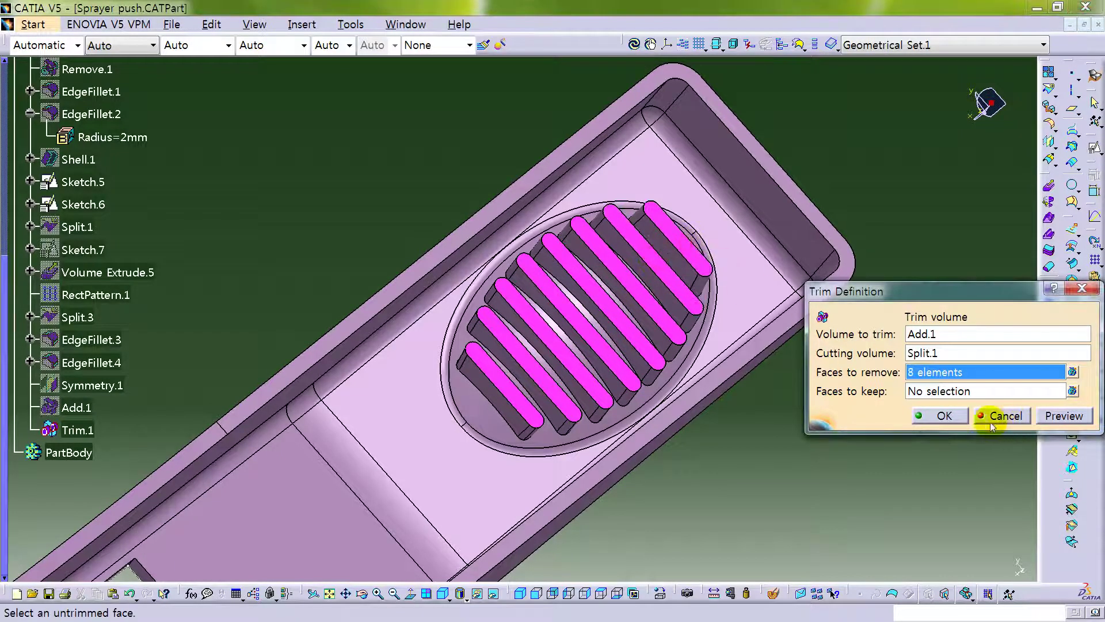
click(944, 416)
Customize the view mode to display no smooth edges.
click(418, 249)
mouse_move(365, 148)
middle_down()
mouse_move(469, 167)
mouse_move(535, 374)
mouse_move(520, 399)
mouse_move(624, 259)
mouse_move(579, 316)
mouse_move(507, 460)
middle_up()
click(463, 594)
click(464, 578)
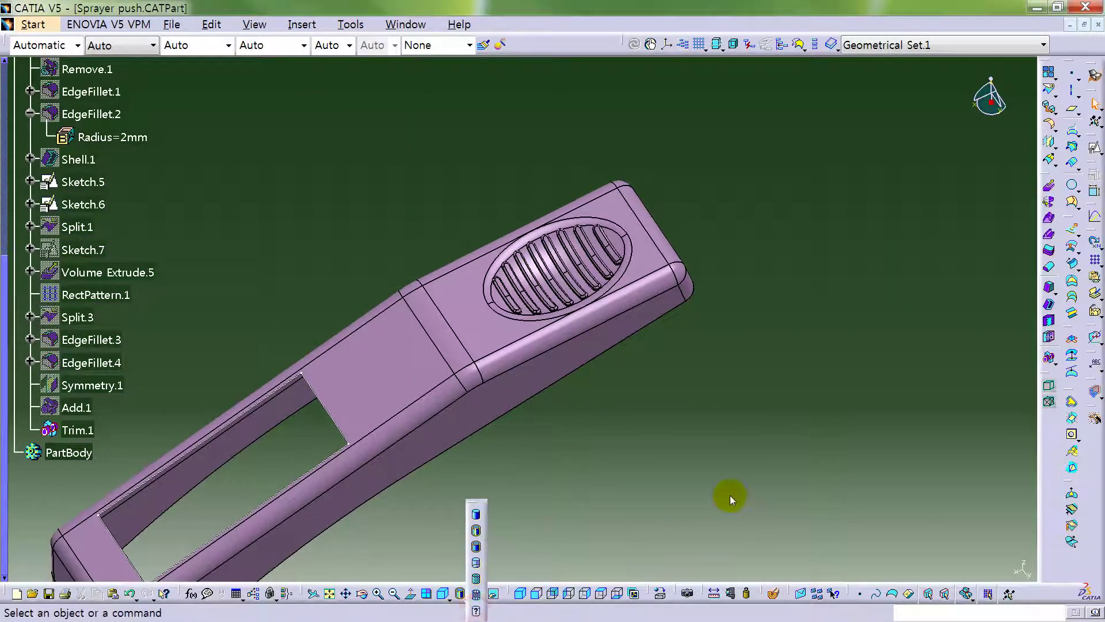
click(899, 149)
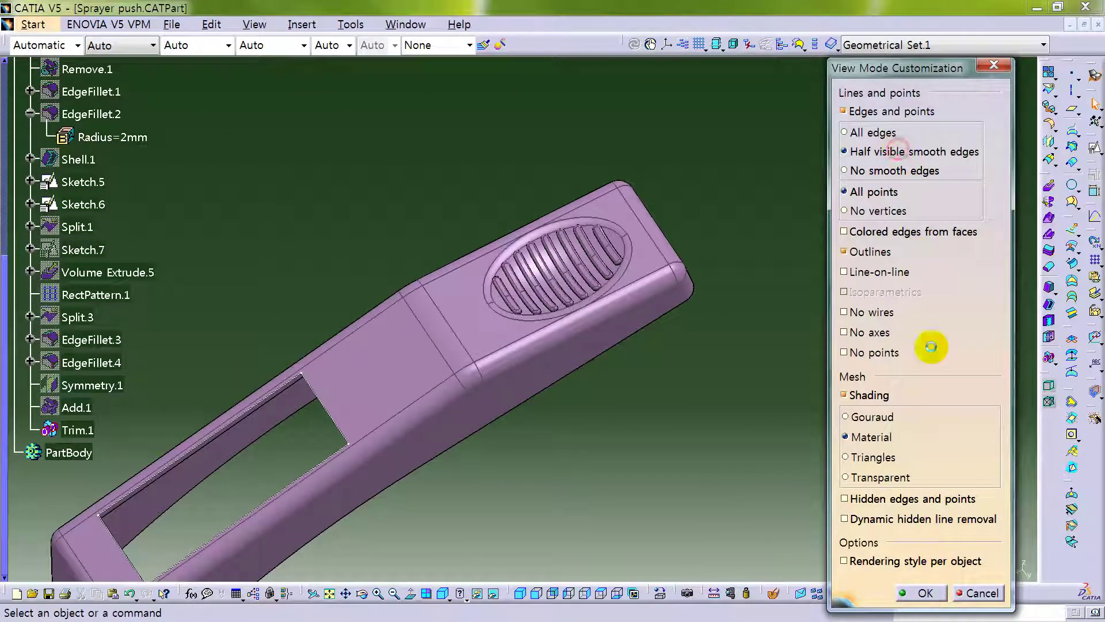
click(895, 171)
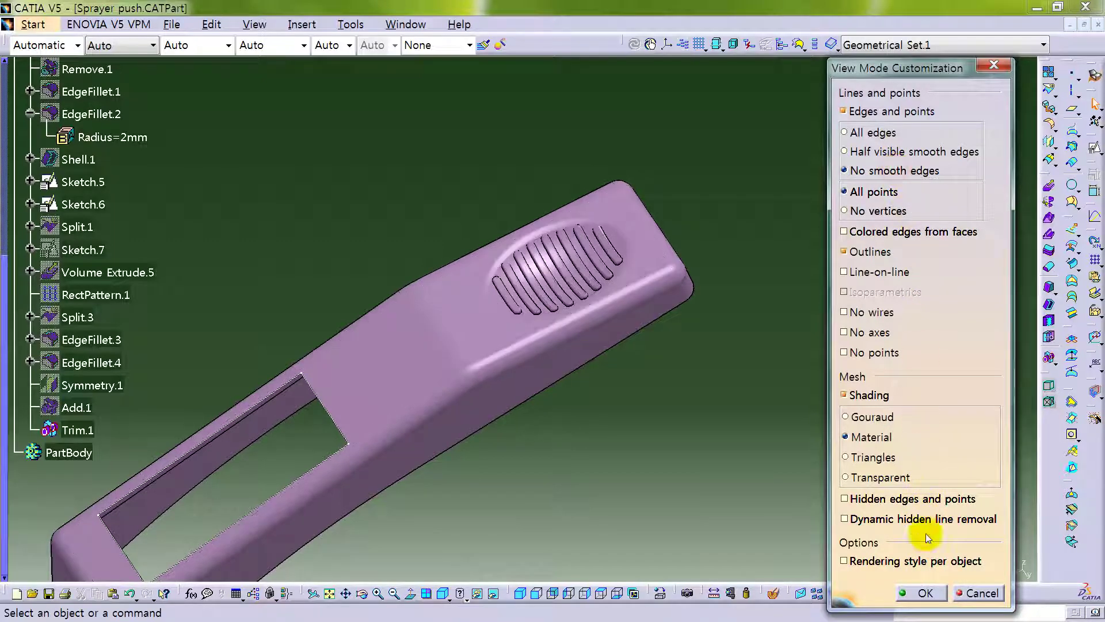
click(924, 594)
Hide Sketch.5 around the window opening and switch the display to shading with edges without smooth edges.
middle_drag(575, 458, 542, 236)
right_click(528, 270)
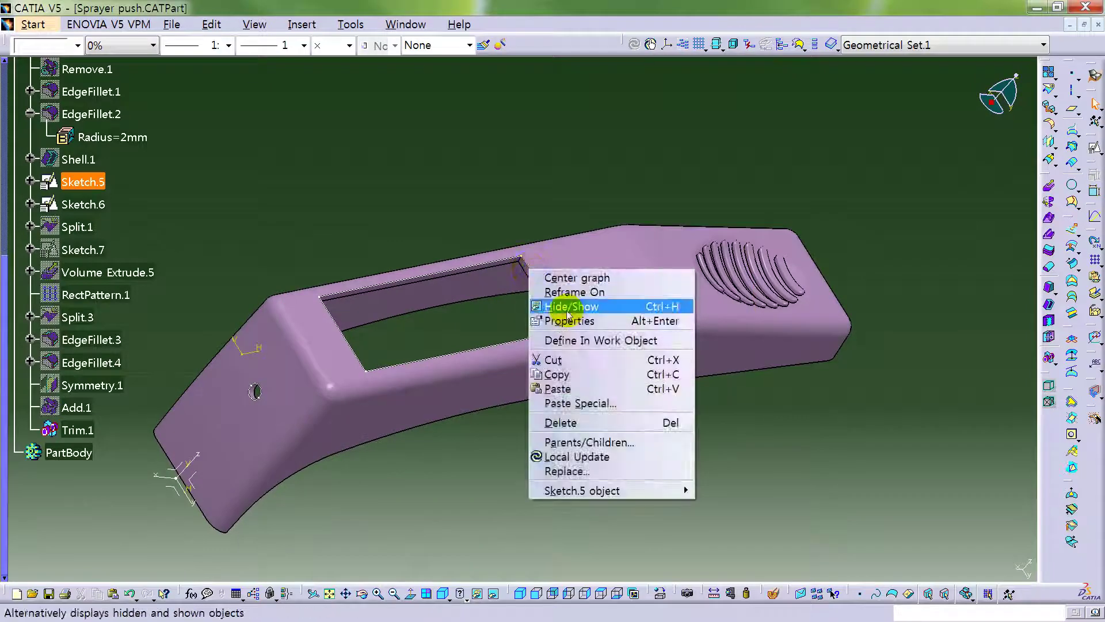
click(561, 312)
click(464, 596)
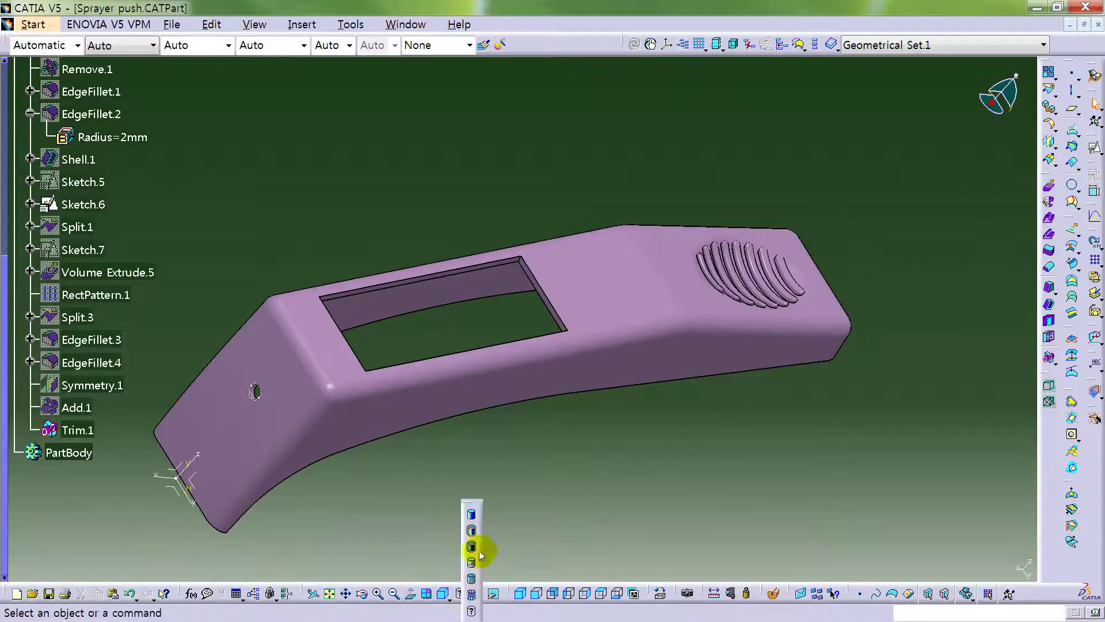
Start an edge fillet and select the first two short corner edges of the rectangular window opening.
middle_click(725, 281)
middle_drag(724, 280, 716, 235)
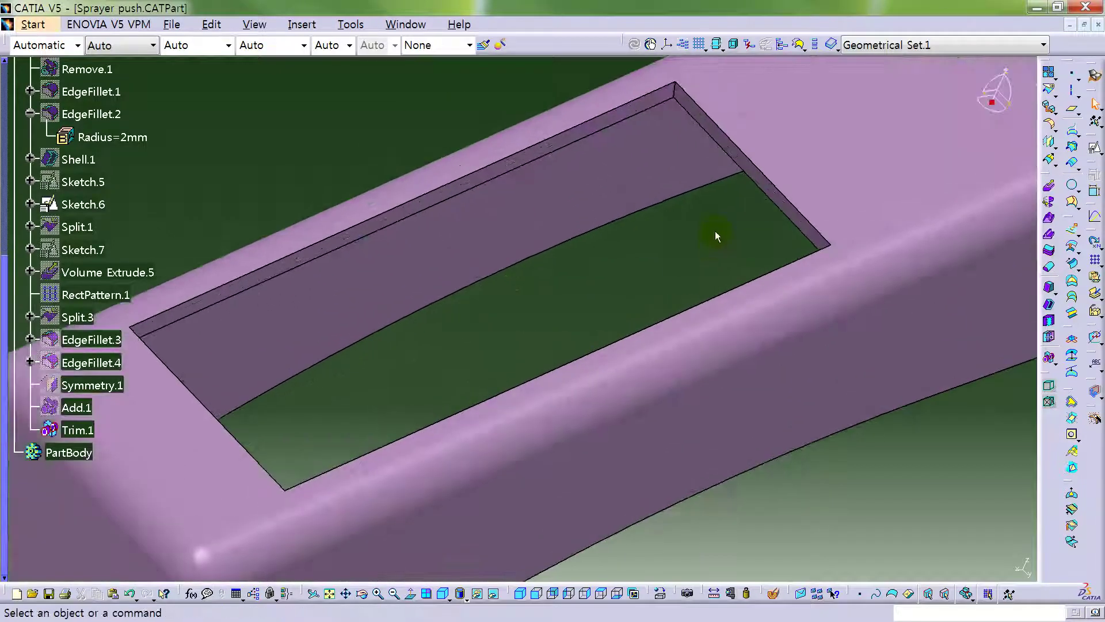
click(1051, 127)
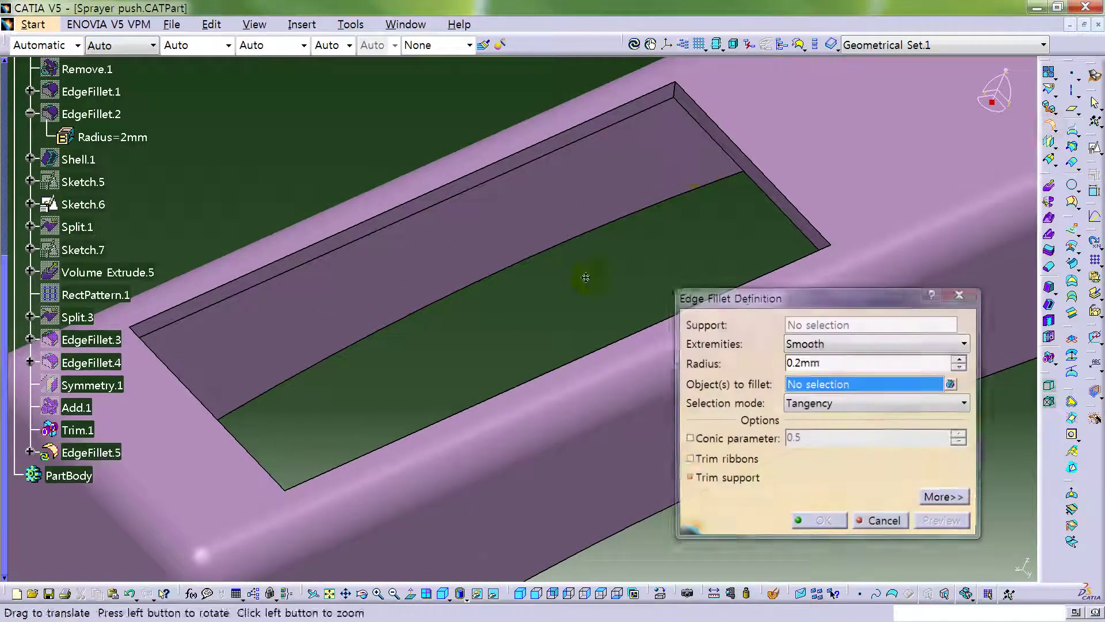
ctrl+middle_drag(535, 299, 534, 261)
click(513, 199)
middle_drag(506, 202, 575, 450)
ctrl+middle_drag(545, 281, 494, 237)
click(561, 281)
Add the remaining two corner edges of the window opening and apply the fillet with a 2 mm radius.
middle_drag(553, 276, 472, 336)
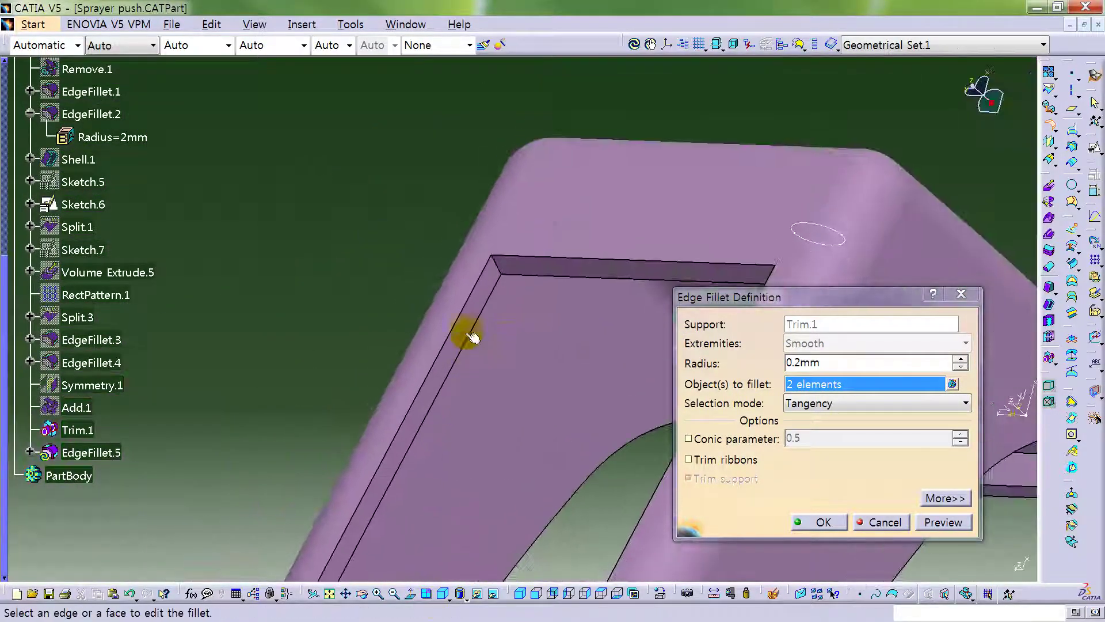
click(503, 271)
middle_drag(387, 377, 415, 371)
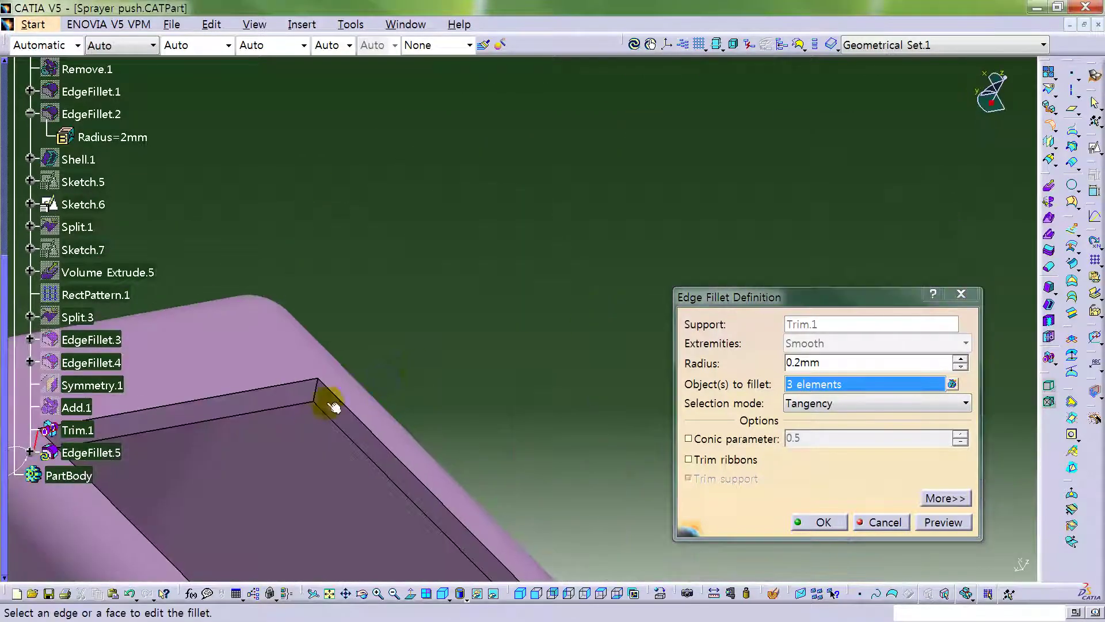
click(318, 387)
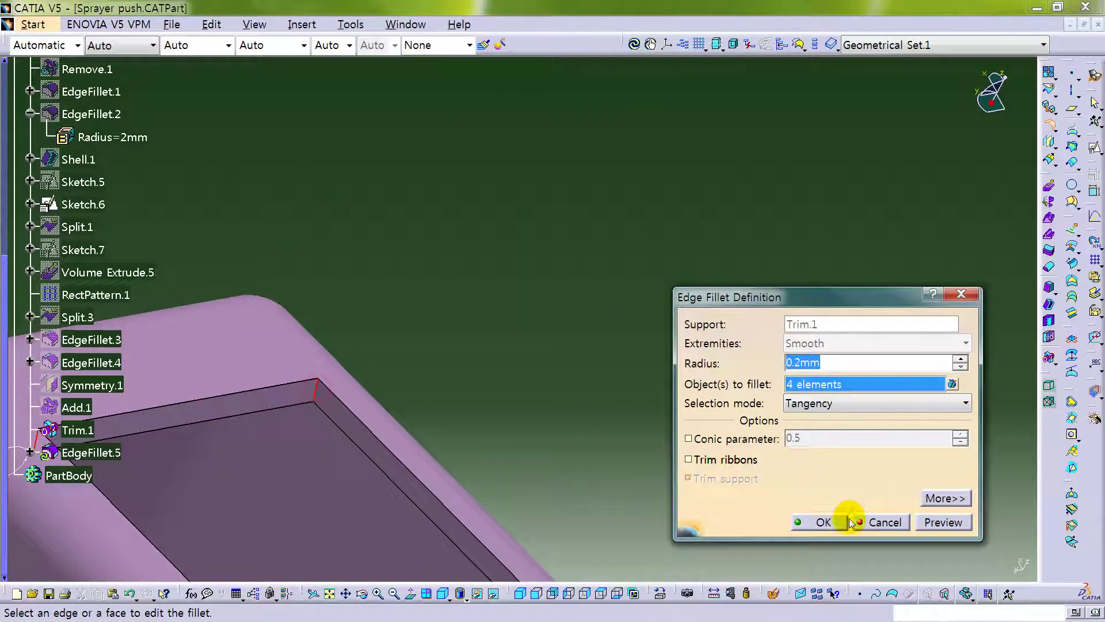
key(Return)
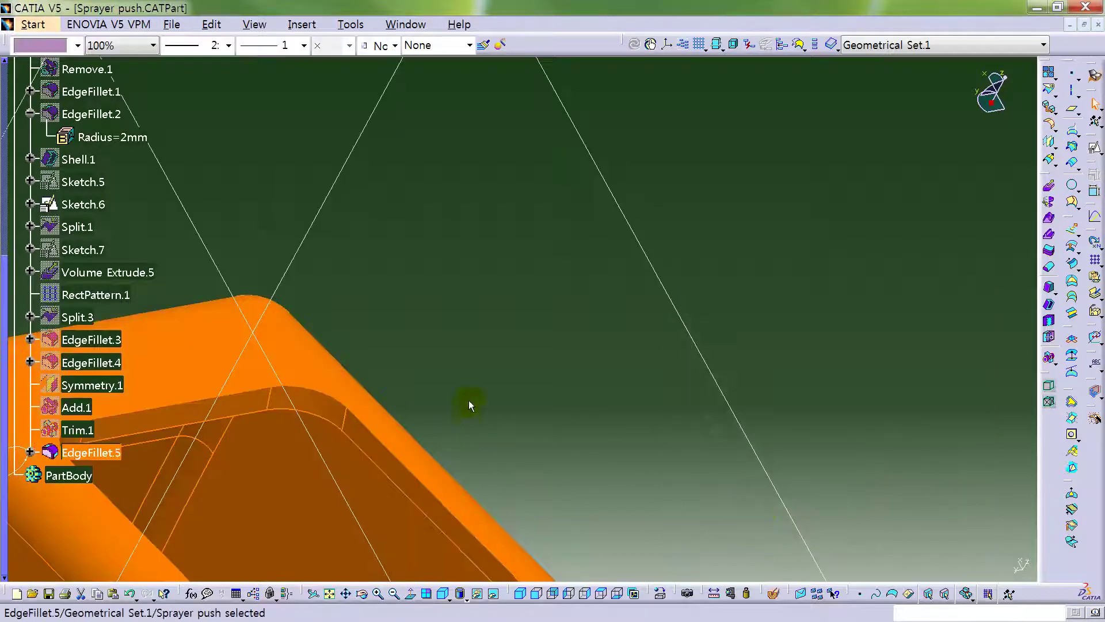
click(487, 351)
Start another edge fillet and select the outer rim edge of the window opening.
middle_drag(486, 351, 740, 463)
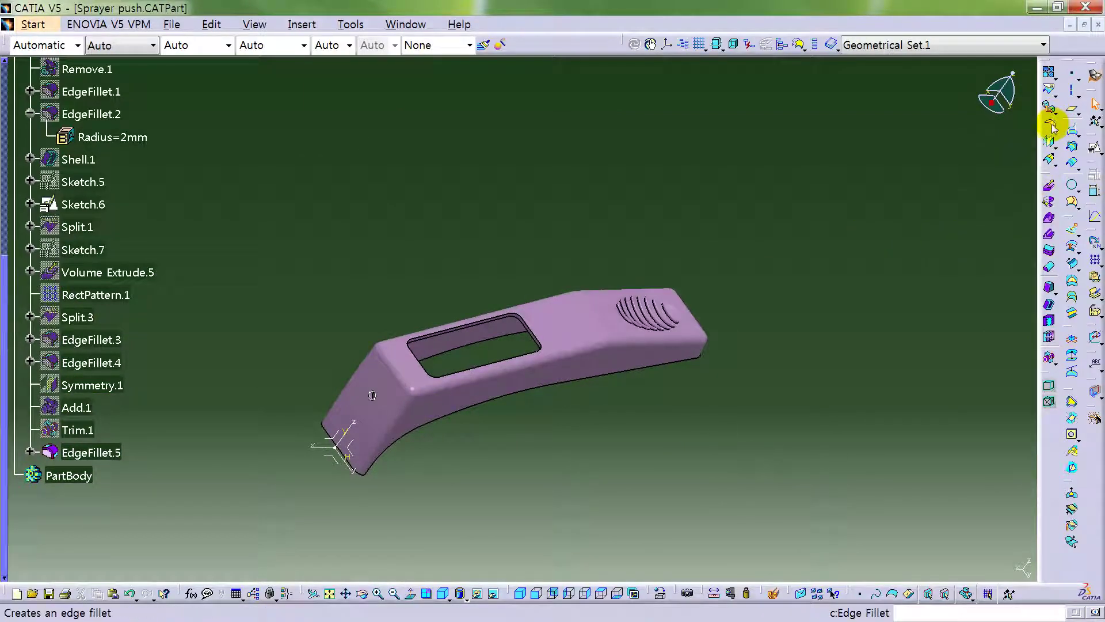
click(1050, 124)
scroll(587, 217, up, 5)
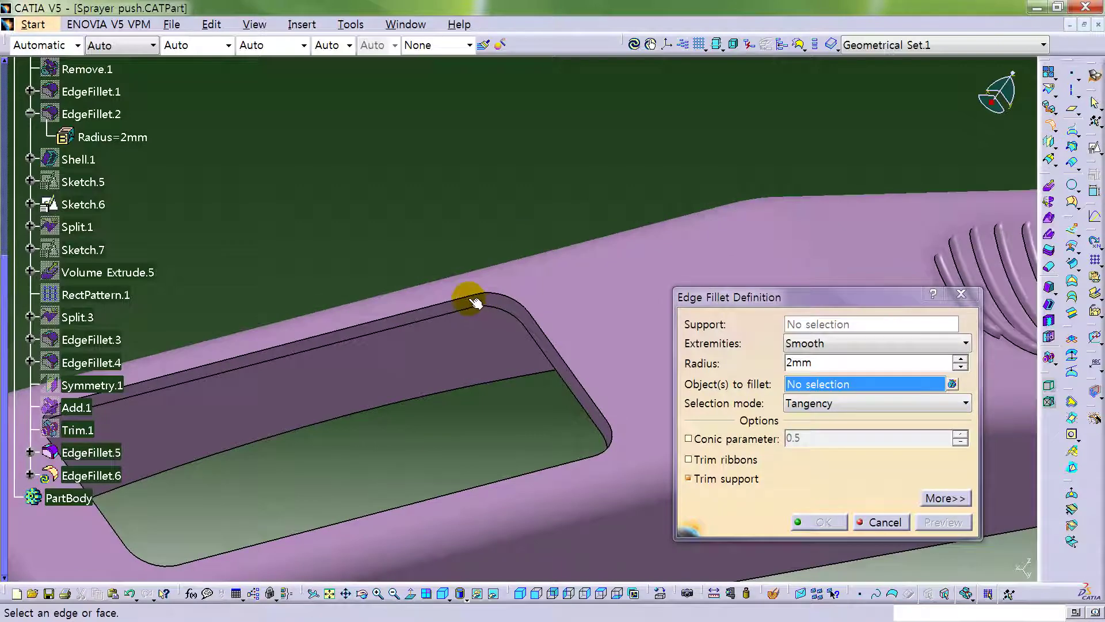
click(469, 300)
mouse_move(562, 237)
middle_down()
mouse_move(271, 309)
mouse_move(574, 295)
mouse_move(521, 337)
middle_up()
click(511, 337)
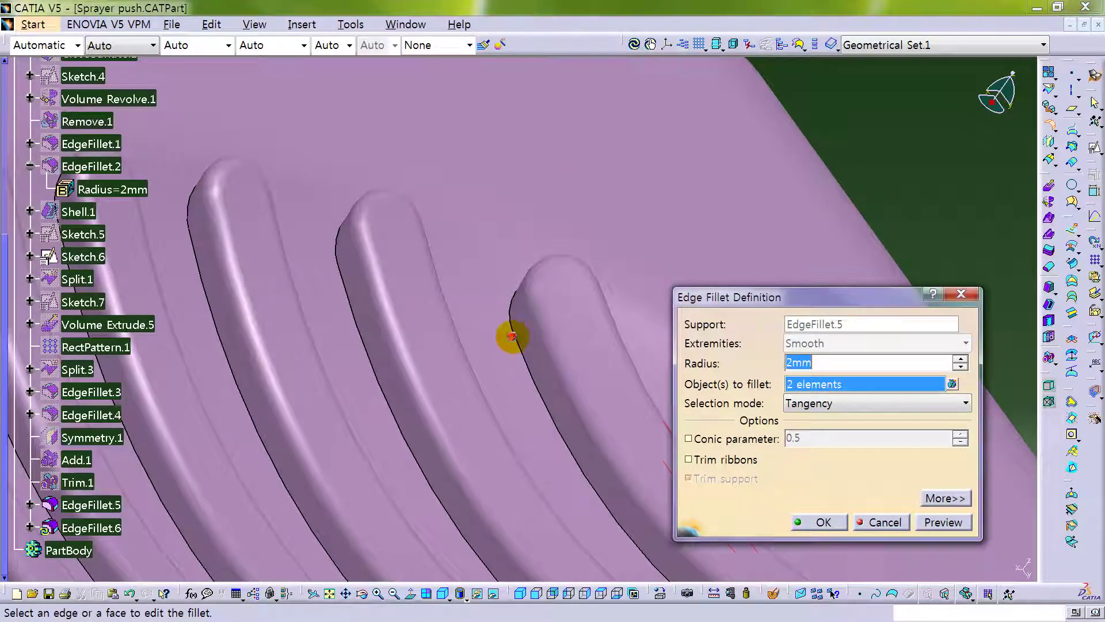
click(511, 338)
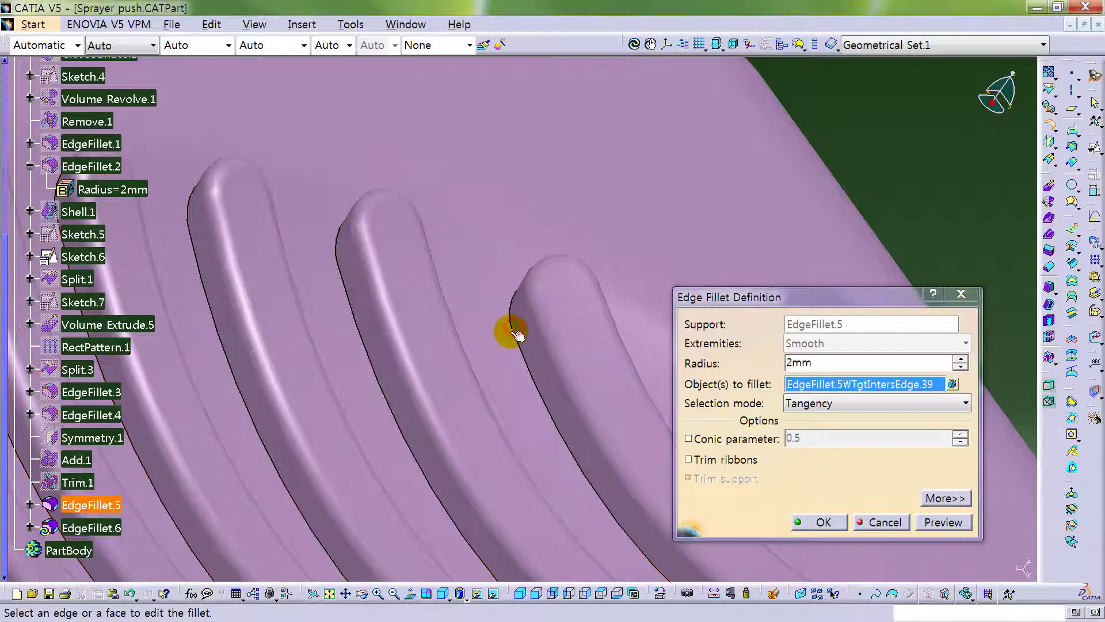
click(523, 340)
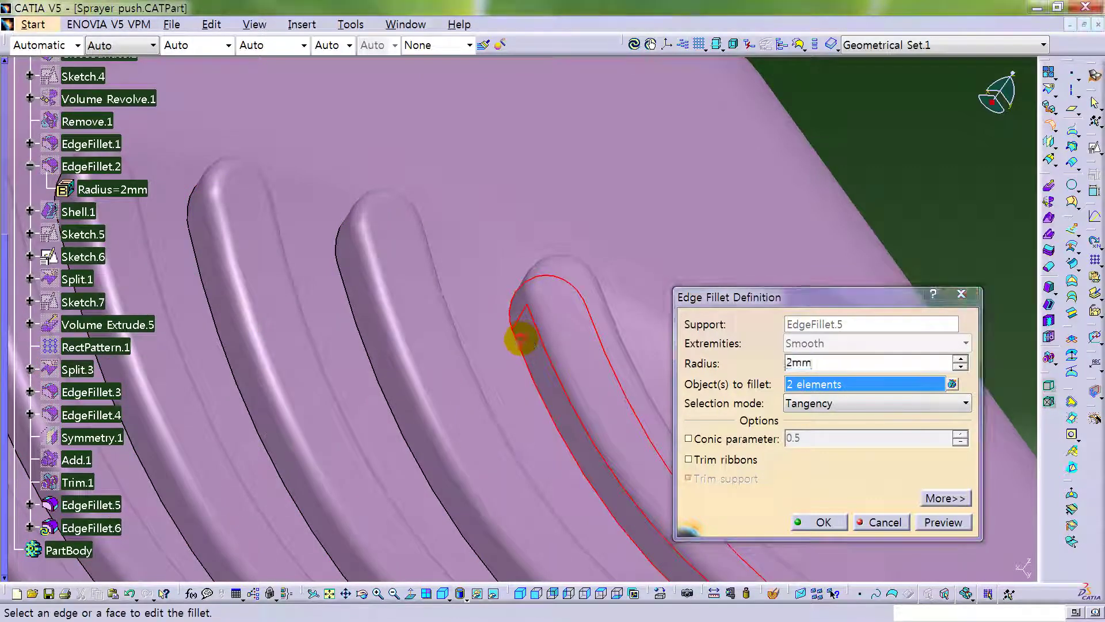
click(514, 345)
Limit selection to curves and add the base edges of the first five ribs, starting from the tip end of the part.
middle_drag(511, 353, 425, 249)
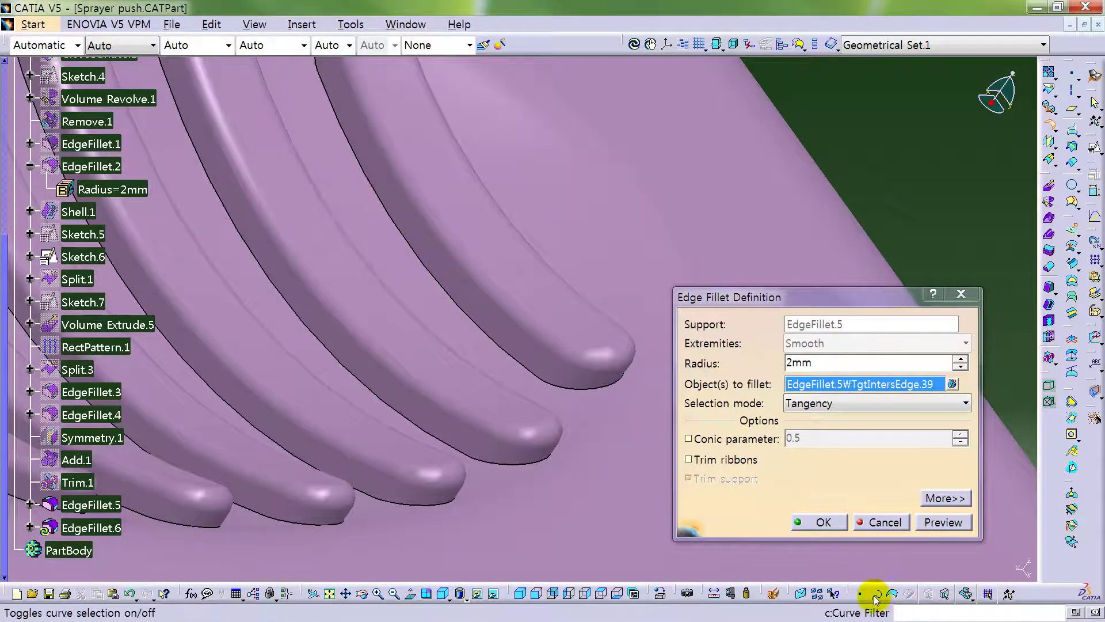
click(516, 357)
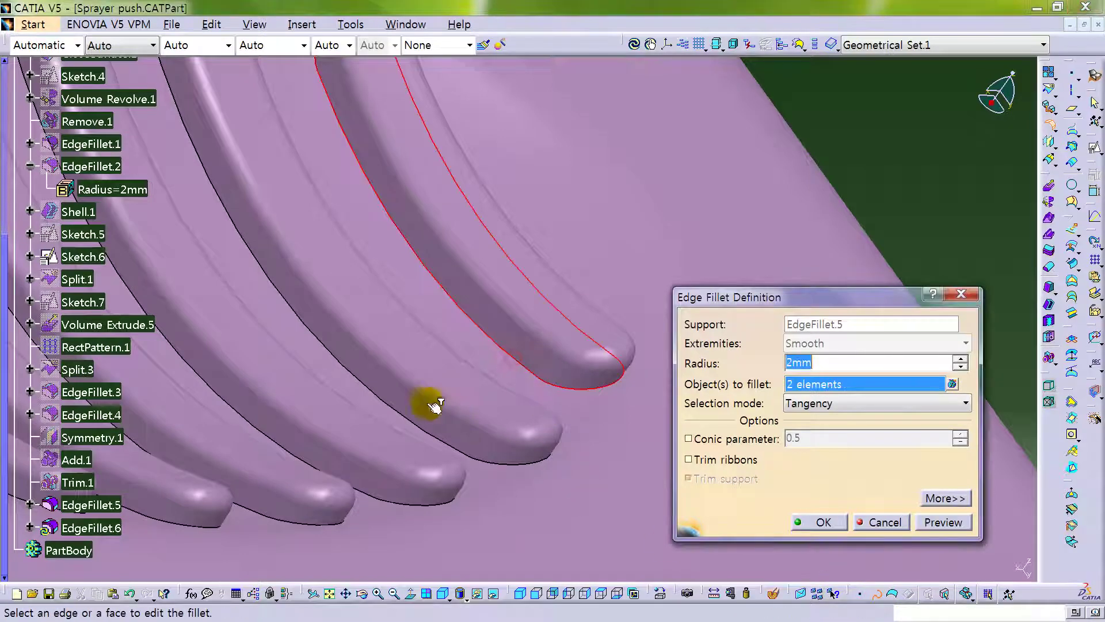
click(399, 407)
middle_drag(353, 406, 381, 441)
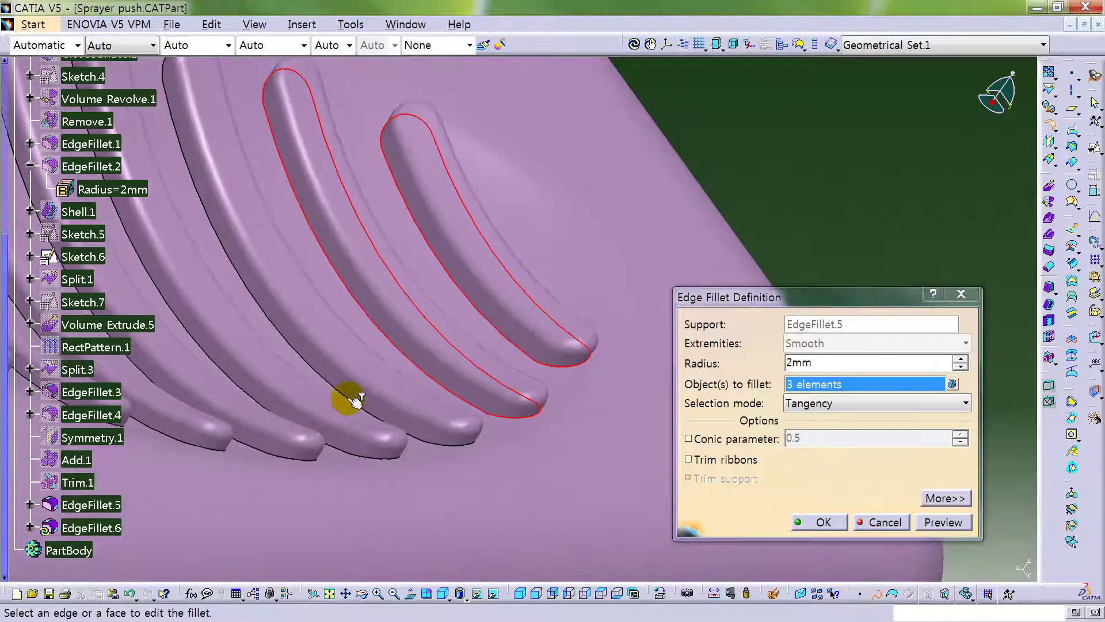
click(271, 398)
click(231, 378)
middle_drag(227, 377, 337, 344)
click(311, 348)
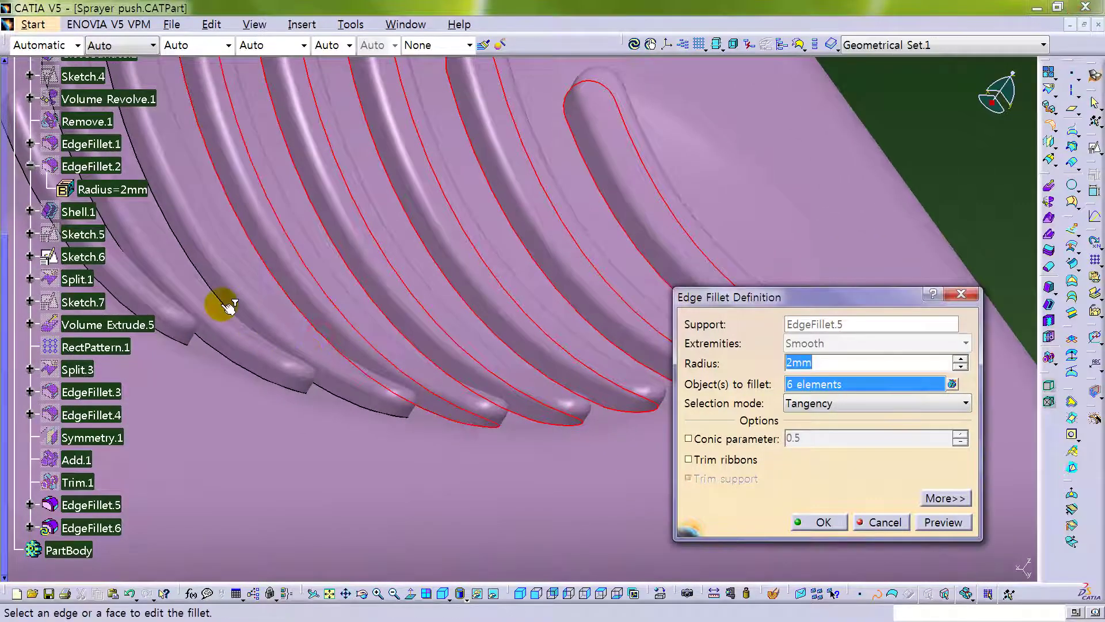
Add the base edges of the last three ribs and apply the fillet with a 0.2 mm radius.
middle_drag(209, 283, 405, 332)
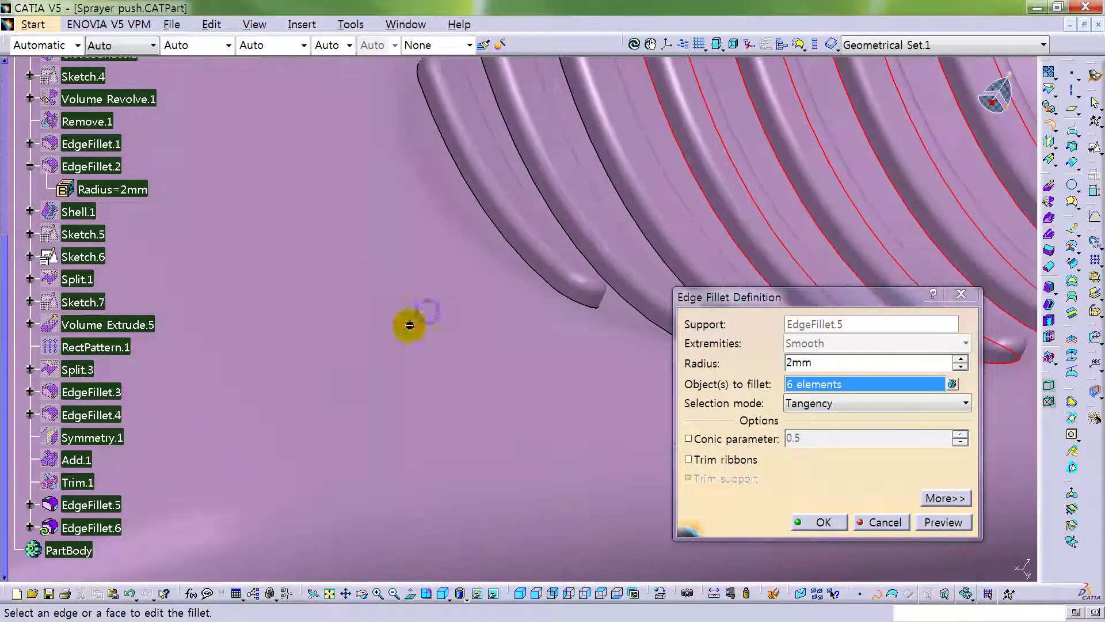
click(631, 205)
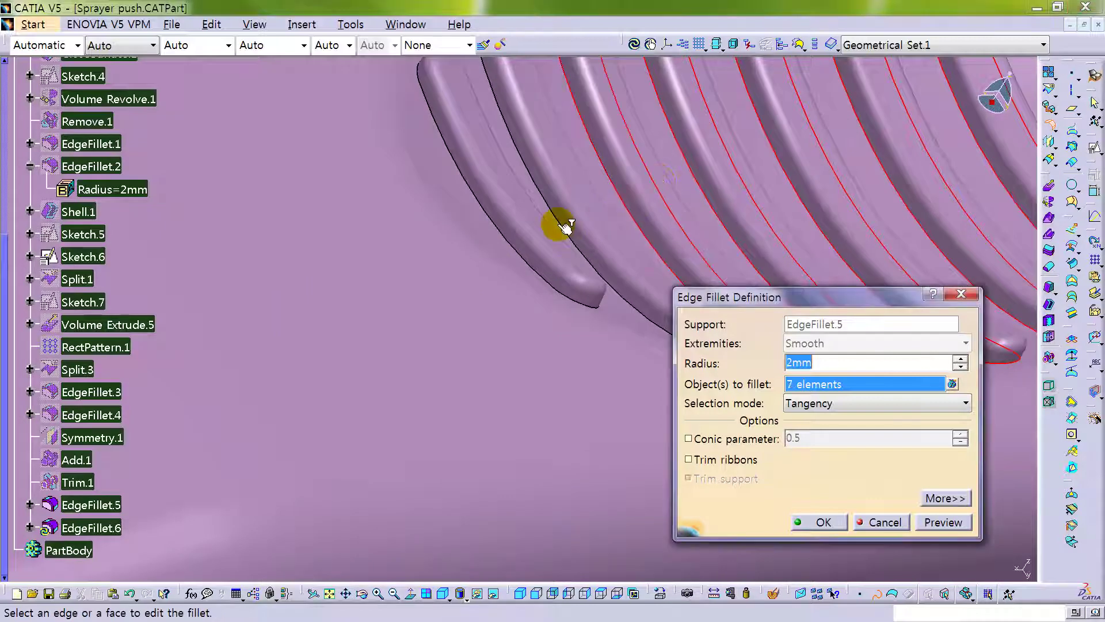
click(557, 226)
click(523, 256)
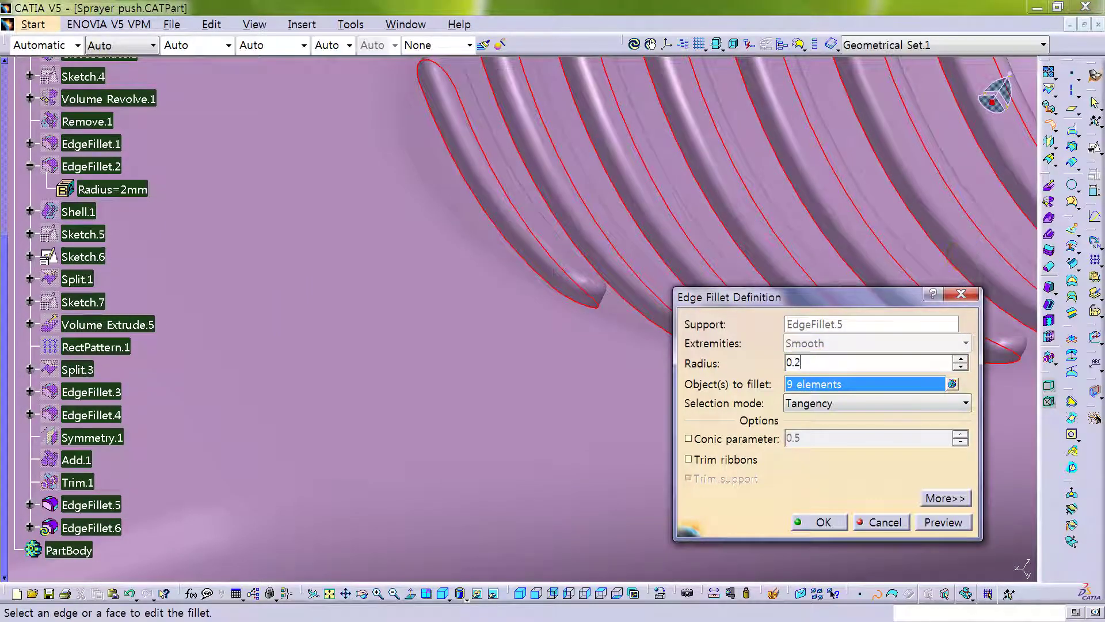
key(Return)
middle_drag(740, 338, 519, 346)
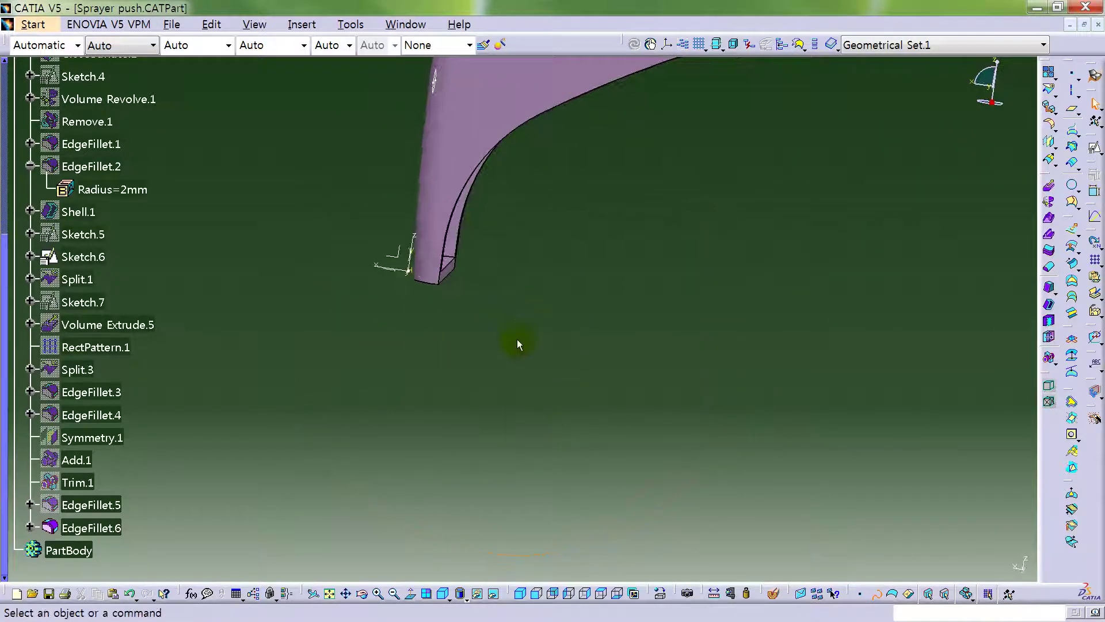
Group Sketch.2, Sketch.3, Sketch.5, Sketch.6 and Sketch.7 into a new geometrical set named SKT under Geometrical Set.1.
click(109, 506)
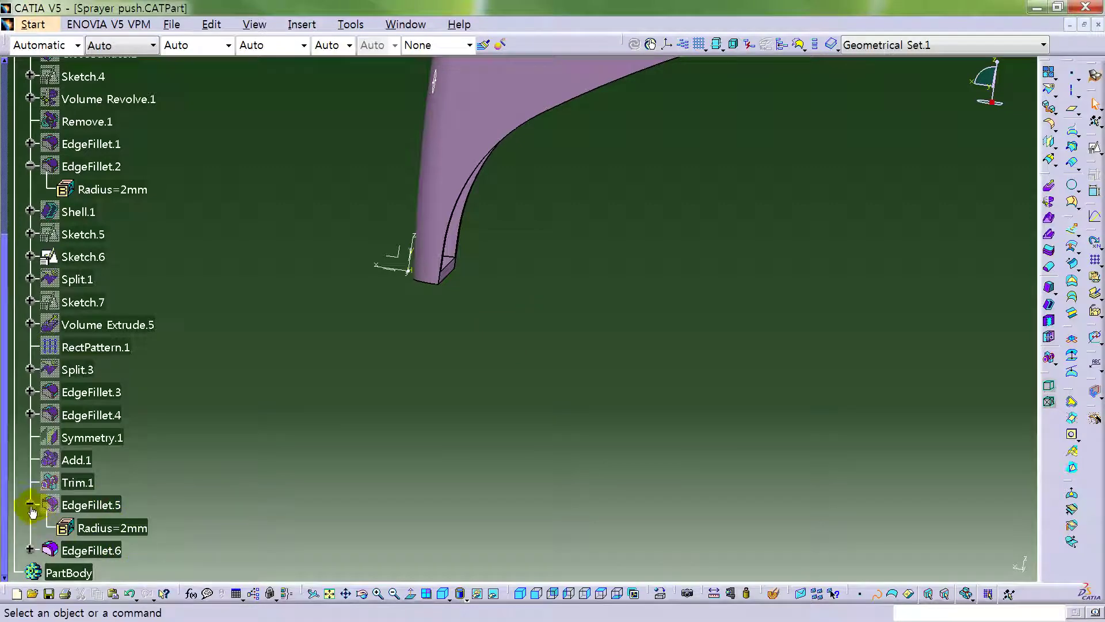
click(32, 505)
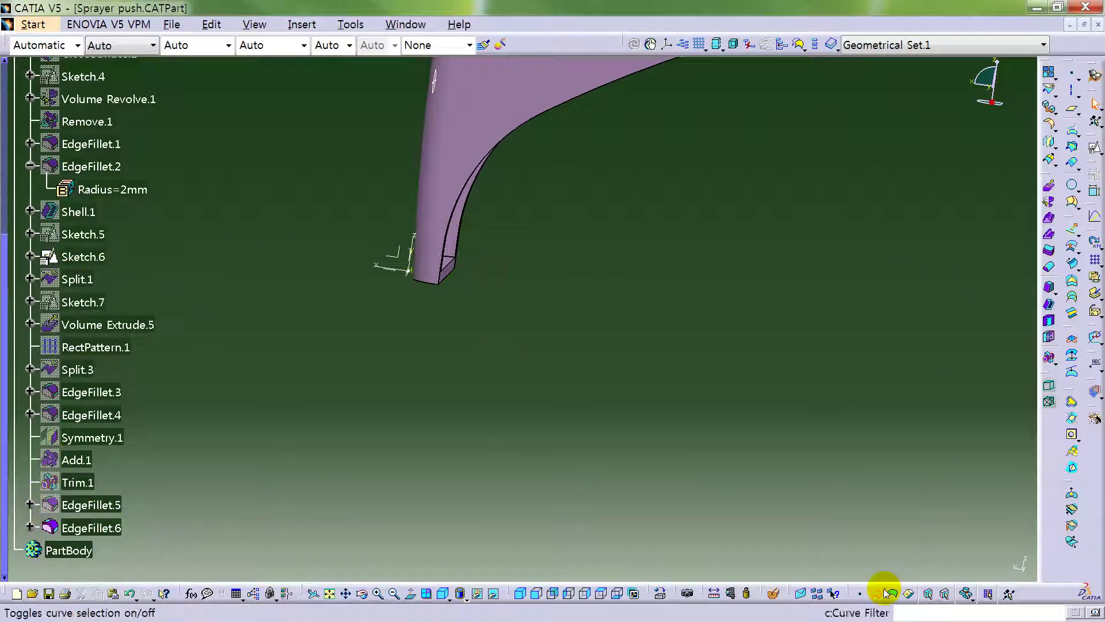
scroll(233, 344, up, 3)
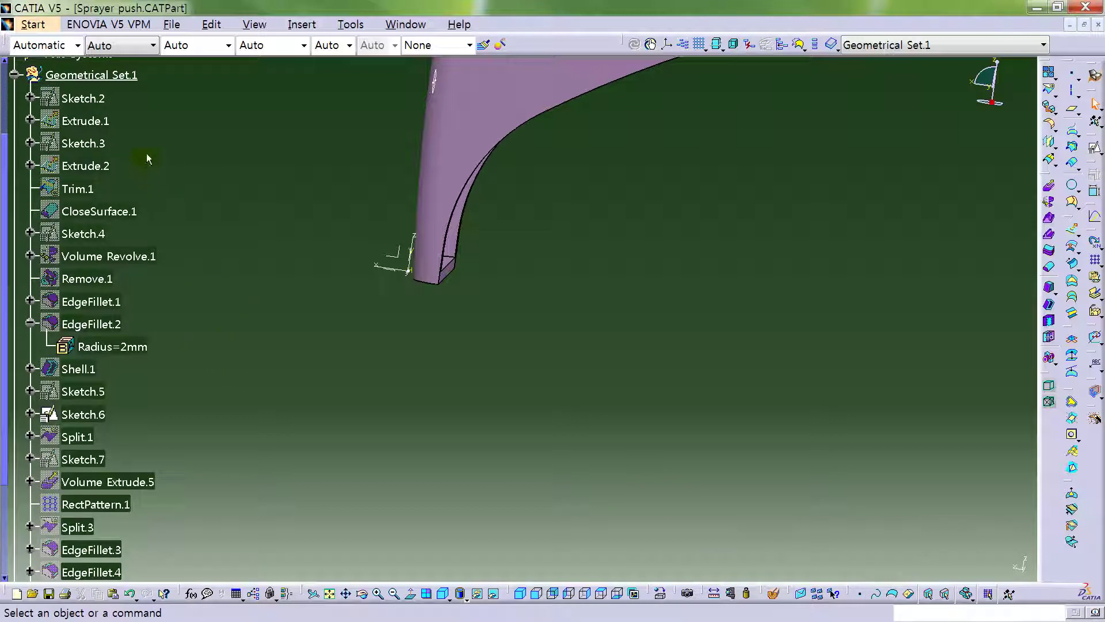
click(103, 102)
scroll(90, 363, down, 1)
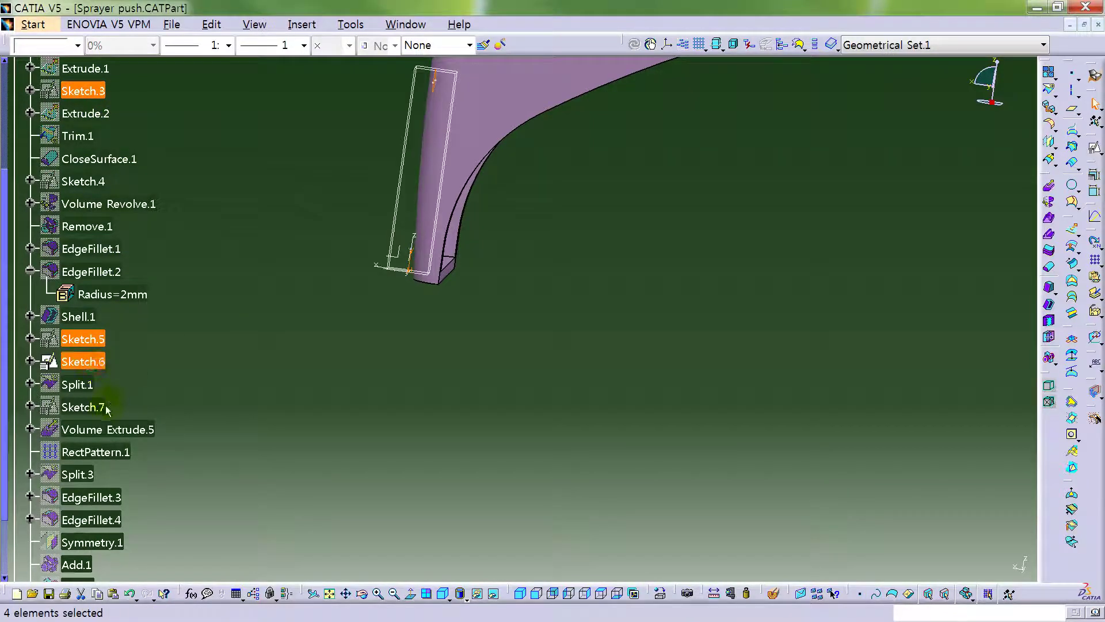
key(ctrl+g)
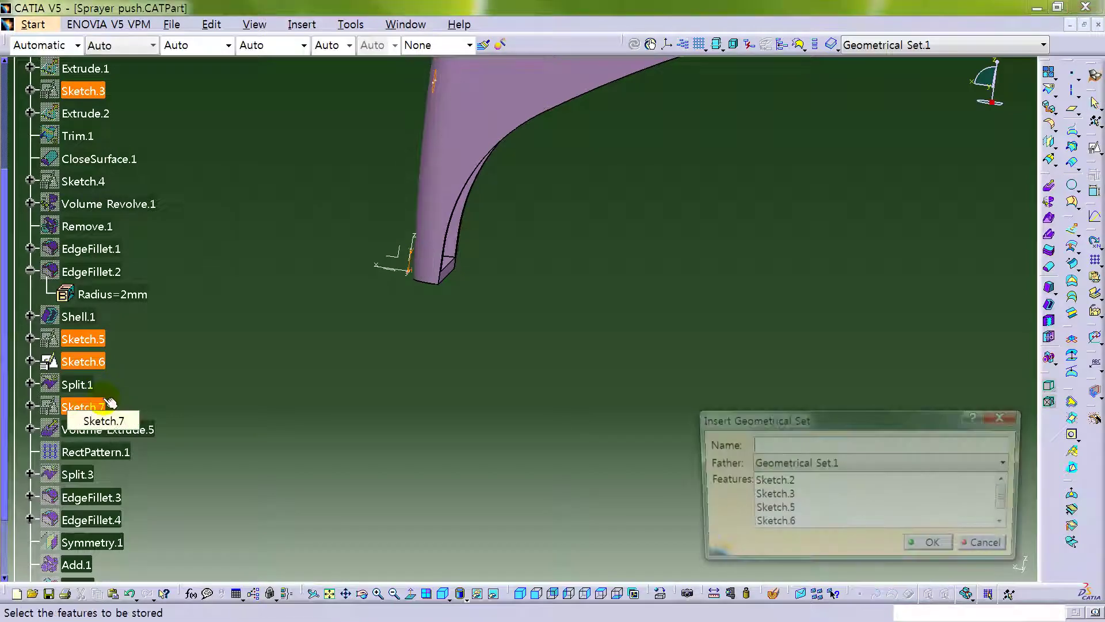
text(SKT)
key(Return)
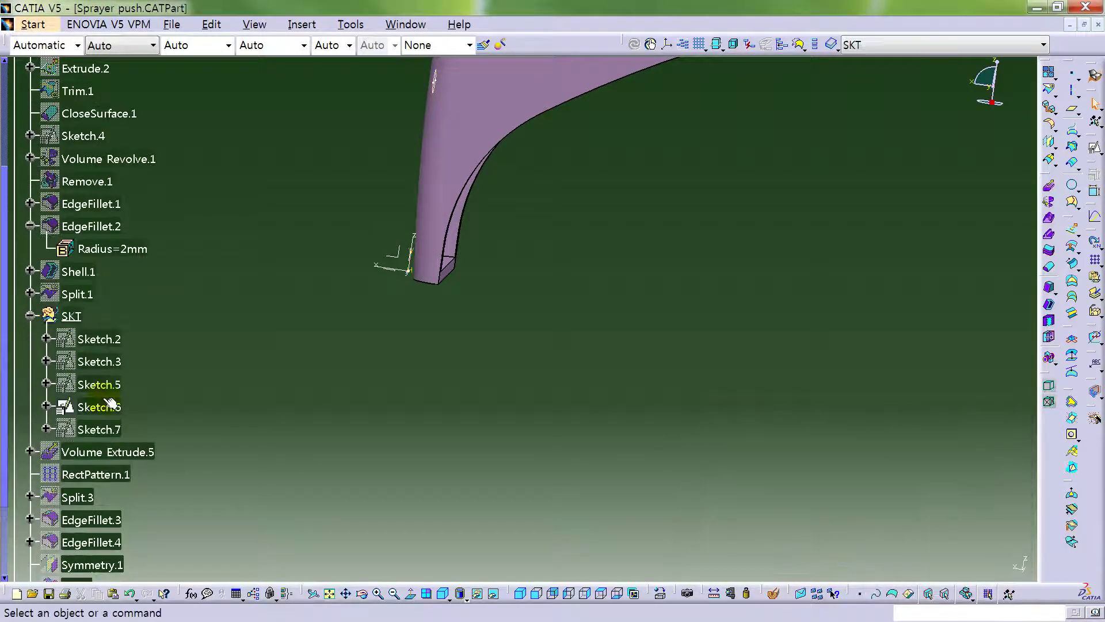
Move Sketch.4 into the SKT geometrical set as well.
scroll(124, 384, up, 1)
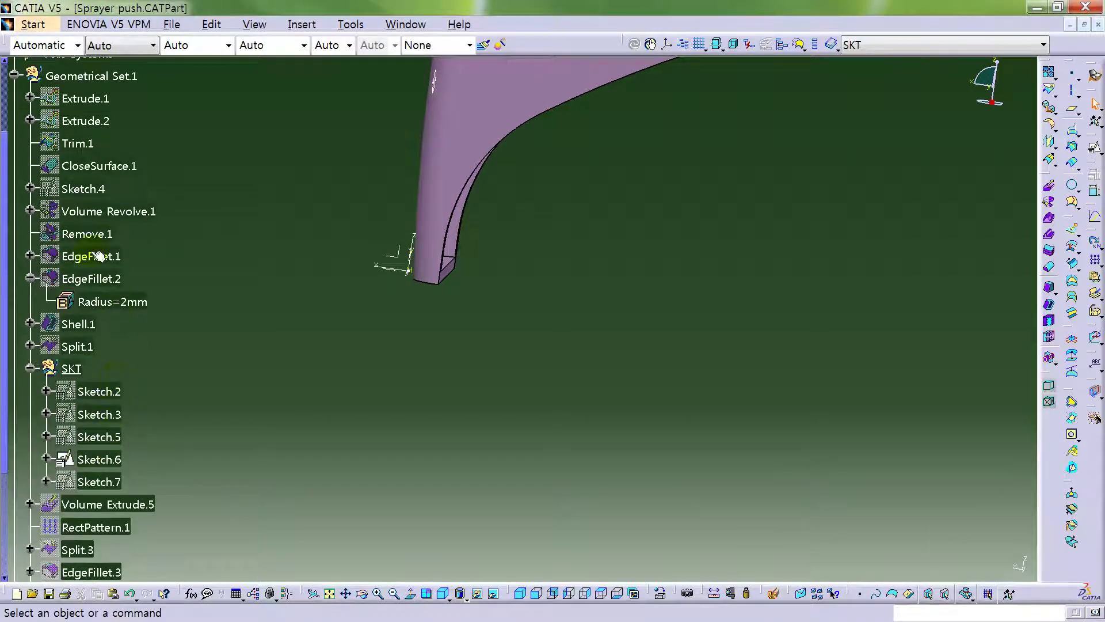
drag(90, 193, 70, 362)
click(190, 331)
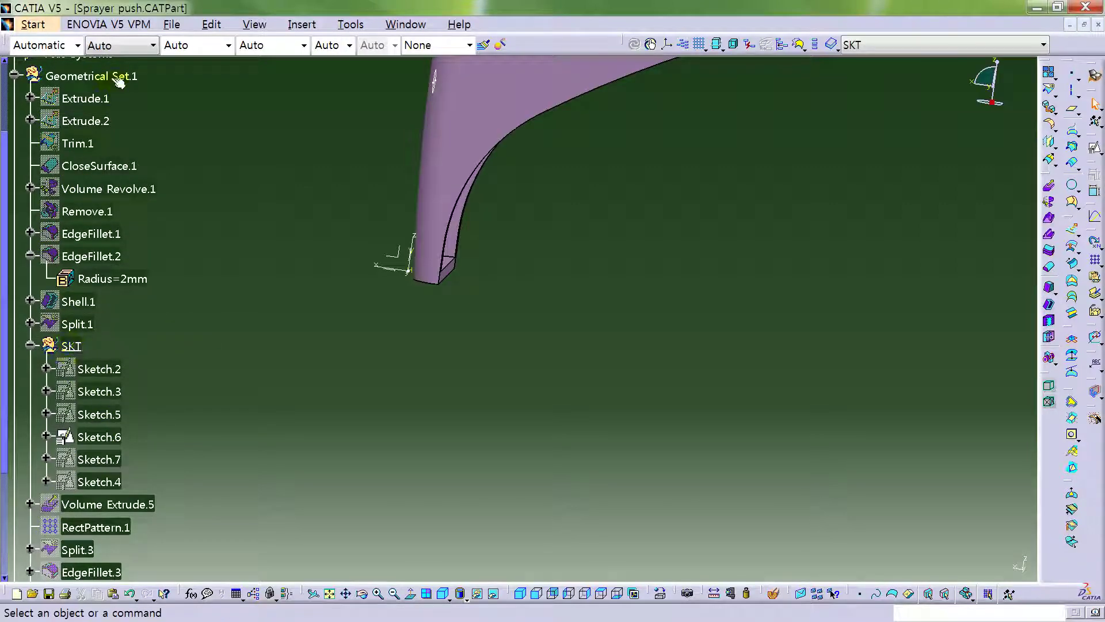
Reorder the children of Geometrical Set.1 so SKT comes first, above Extrude.1, and collapse the SKT branch.
right_click(118, 82)
mouse_move(210, 319)
click(374, 390)
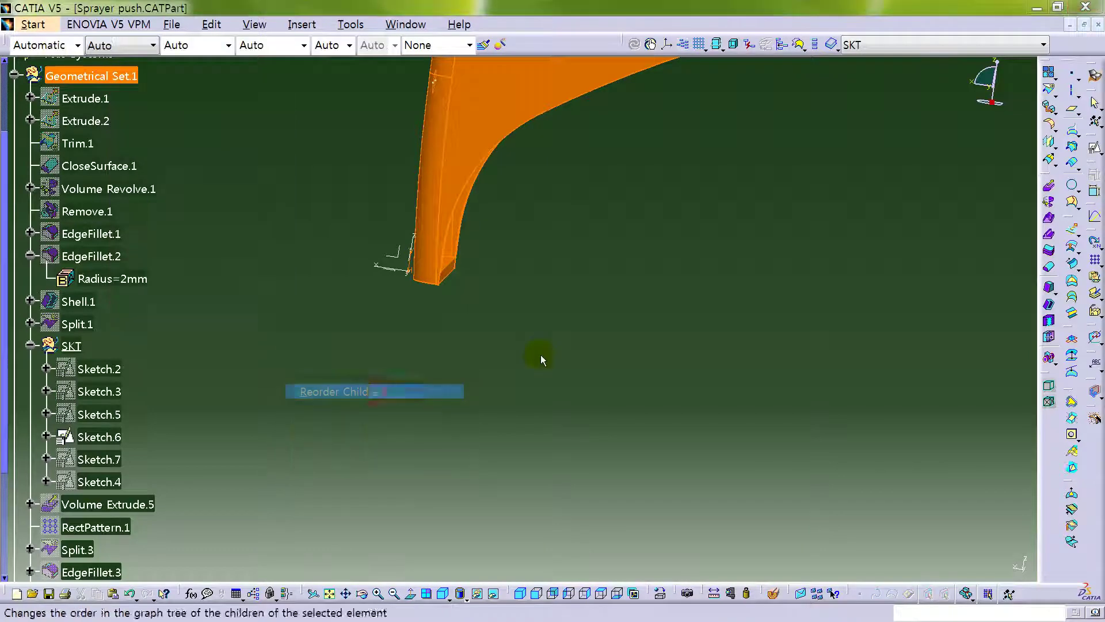
click(194, 242)
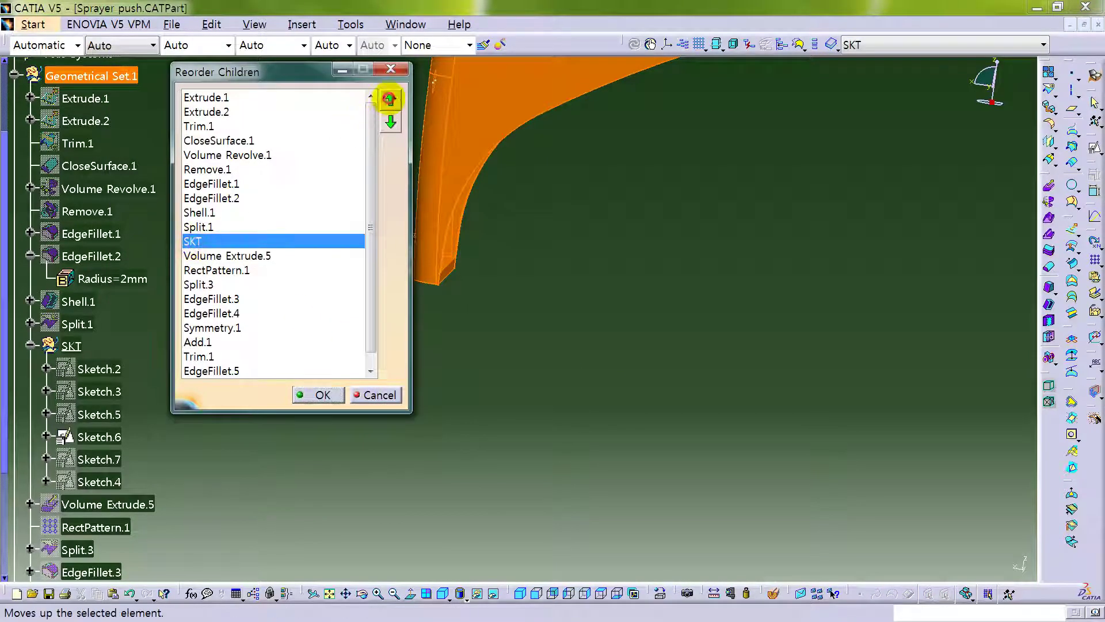
click(390, 99)
click(389, 99)
click(390, 99)
click(390, 100)
click(390, 100)
click(391, 101)
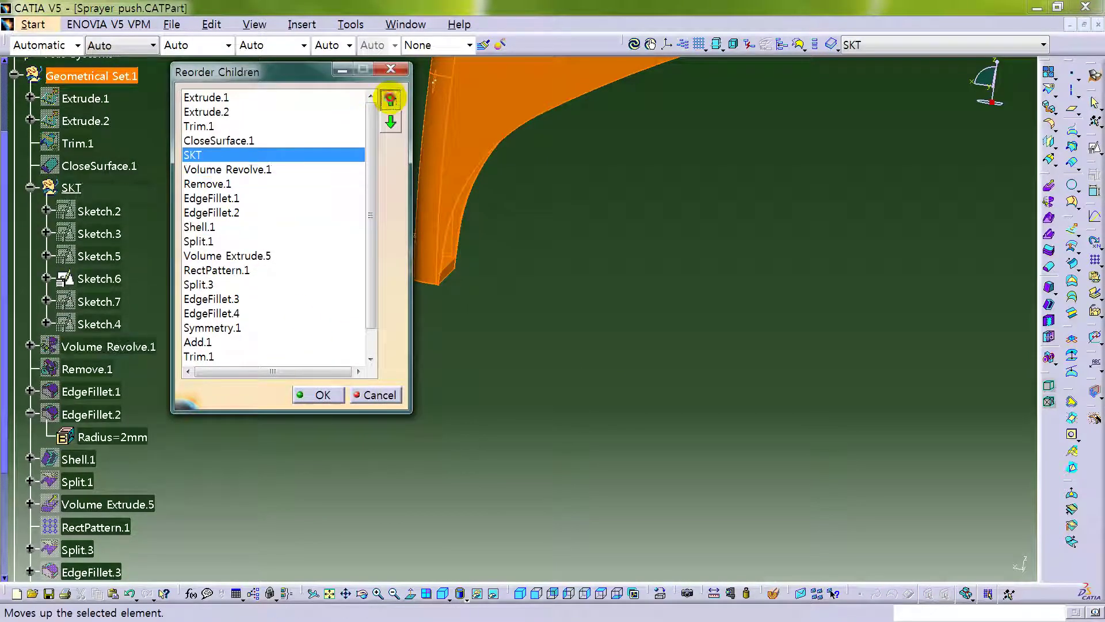
click(391, 100)
click(391, 100)
click(391, 99)
click(391, 99)
click(314, 393)
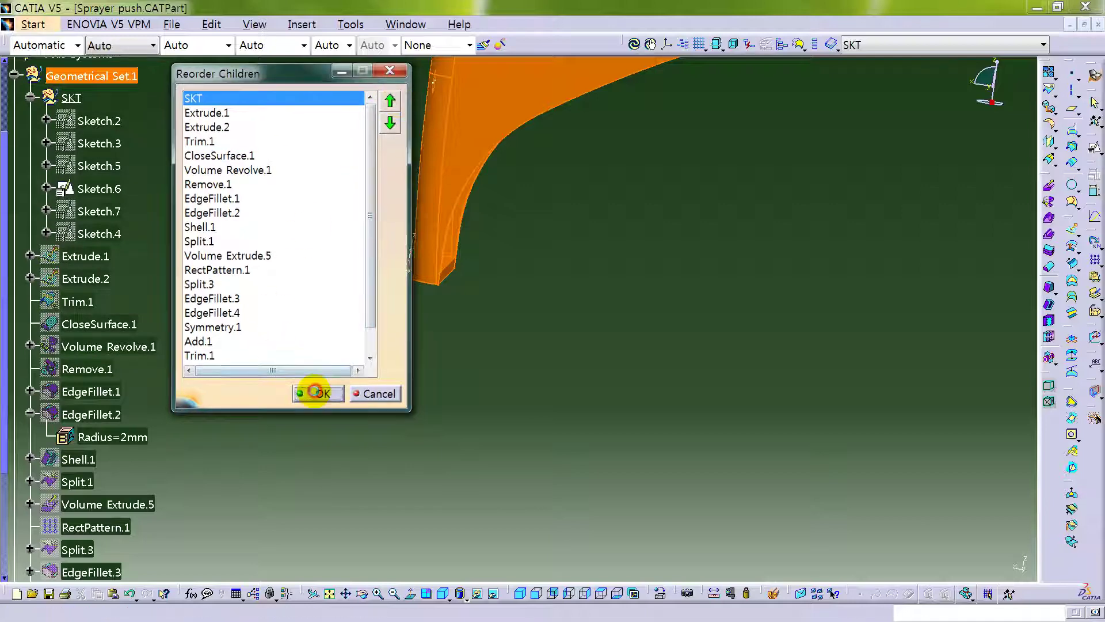
click(29, 98)
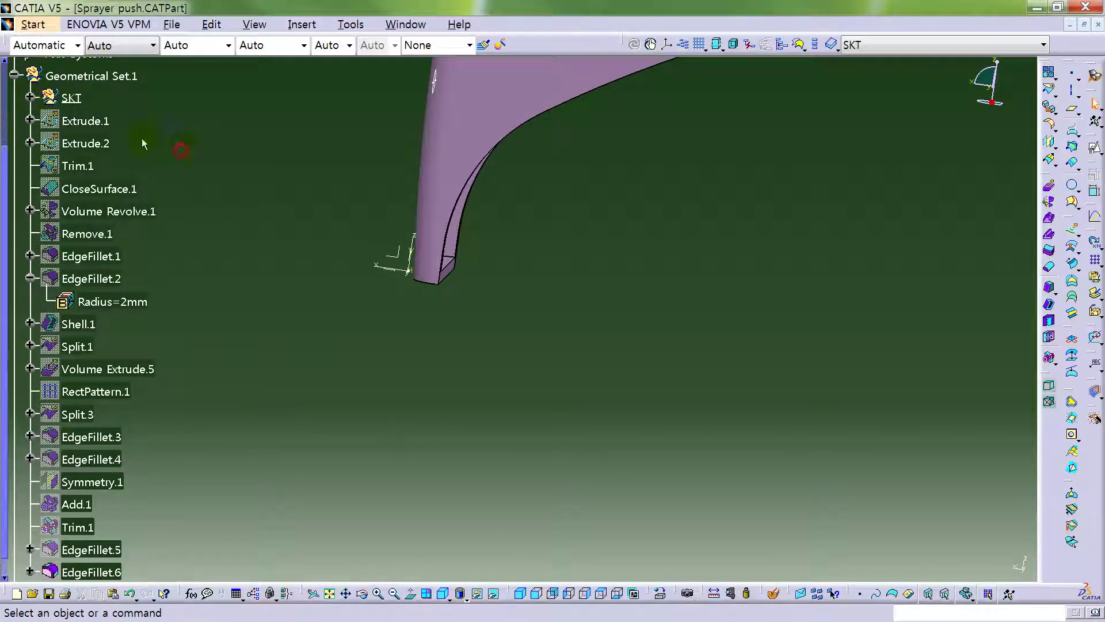
Group all features from Extrude.1 through EdgeFillet.6 into a new geometrical set named SUR and collapse its branch.
click(92, 121)
scroll(167, 281, down, 3)
shift+click(92, 362)
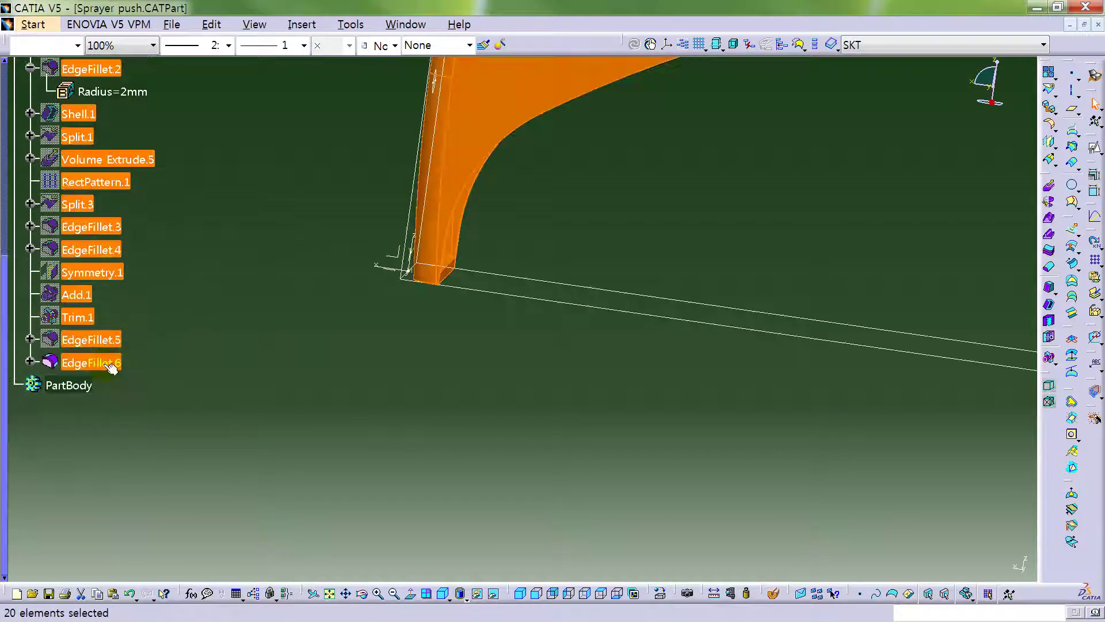
key(ctrl+g)
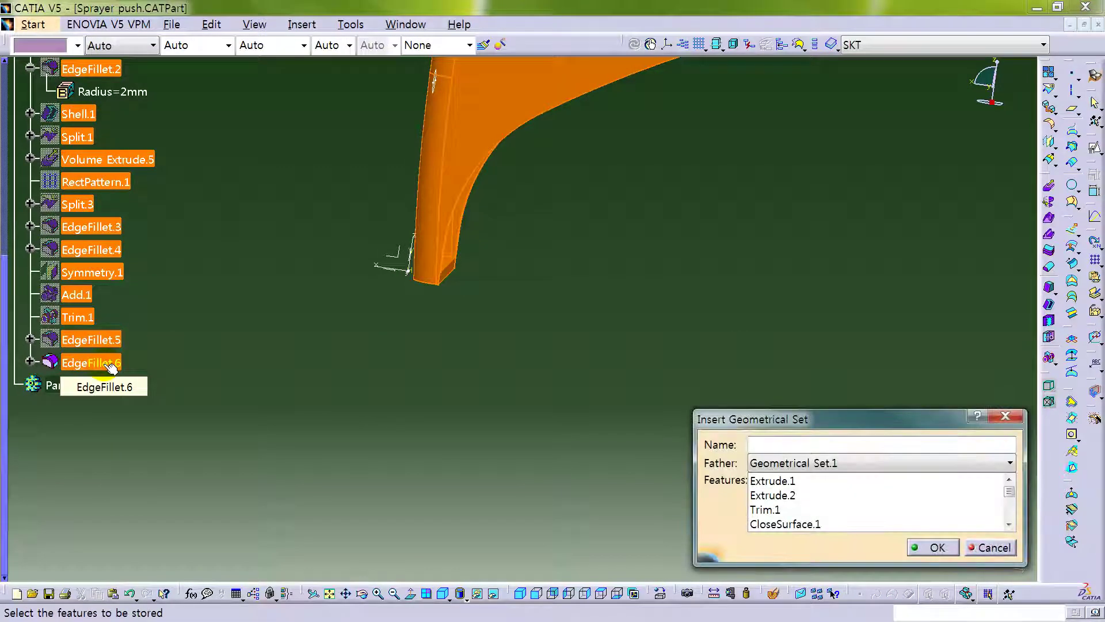
text(SUR)
key(Return)
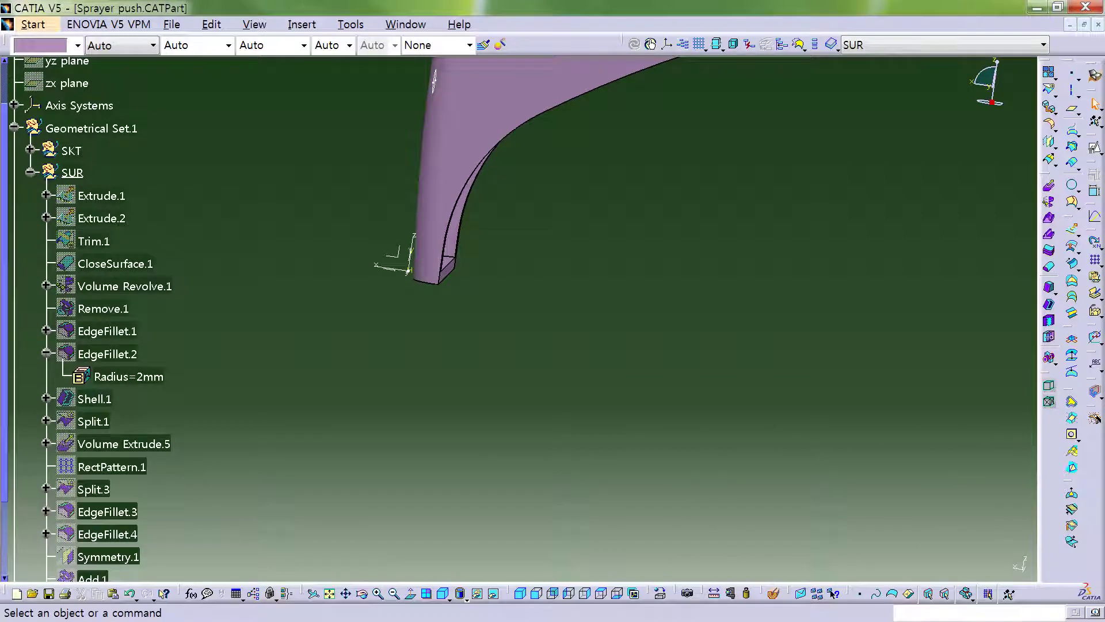
click(47, 353)
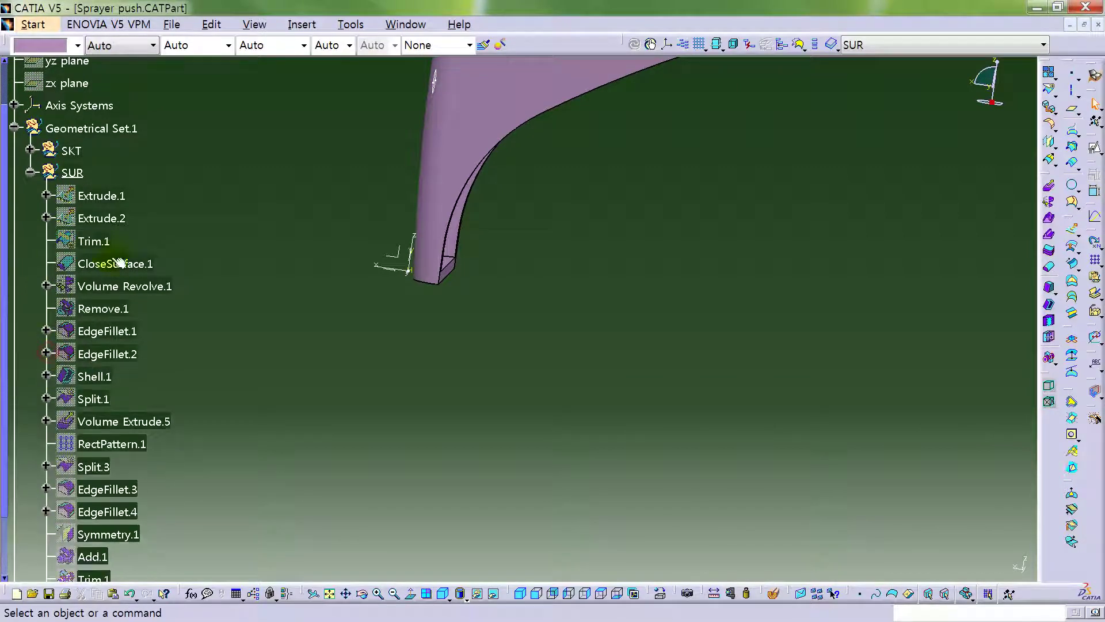
click(30, 172)
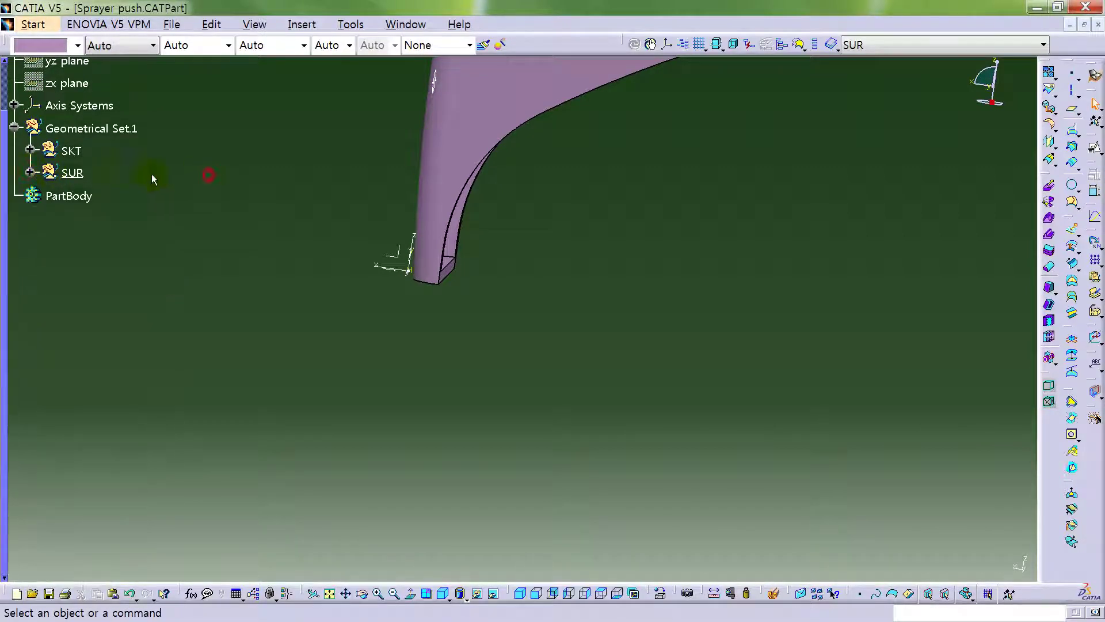
Hide the SKT geometrical set so only the sprayer push surfaces and volumes remain displayed.
click(72, 173)
middle_drag(513, 216, 641, 332)
click(632, 333)
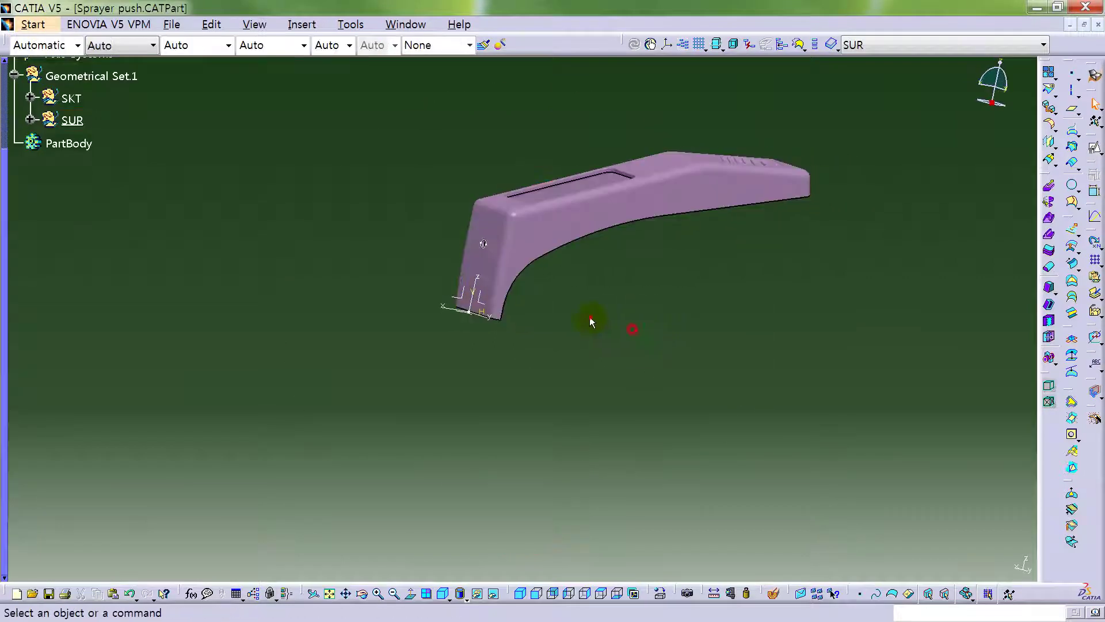
right_click(69, 98)
click(194, 138)
middle_drag(550, 277, 616, 301)
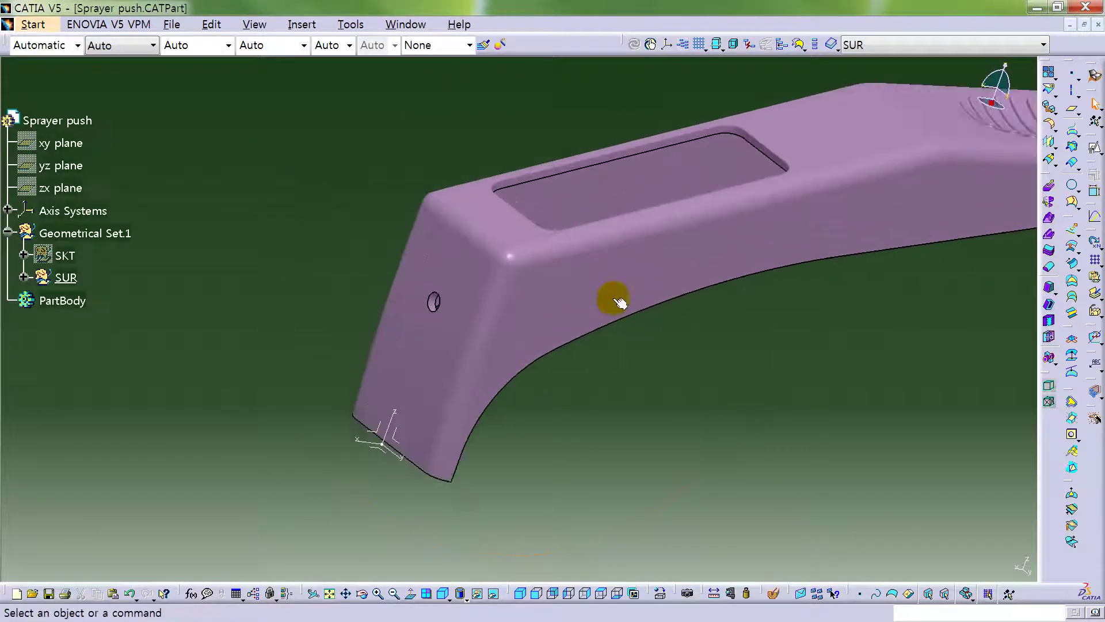
middle_drag(547, 173, 524, 204)
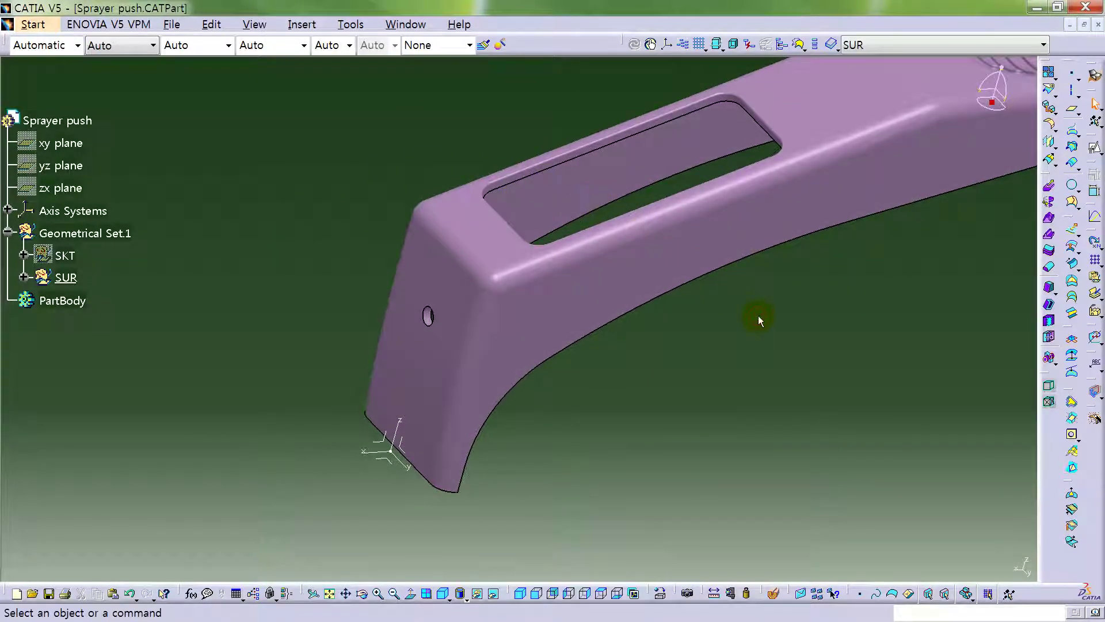
Save the part as the CATPart Sprayer push in the Sprayer folder, accepting the update of documents that reference it.
key(ctrl+s)
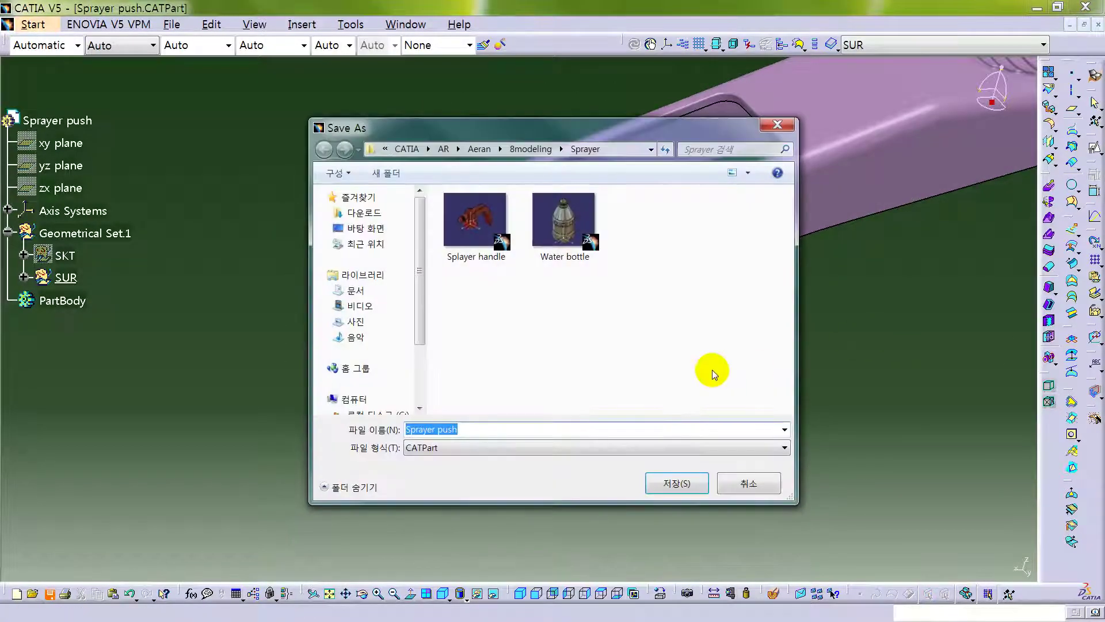
click(684, 488)
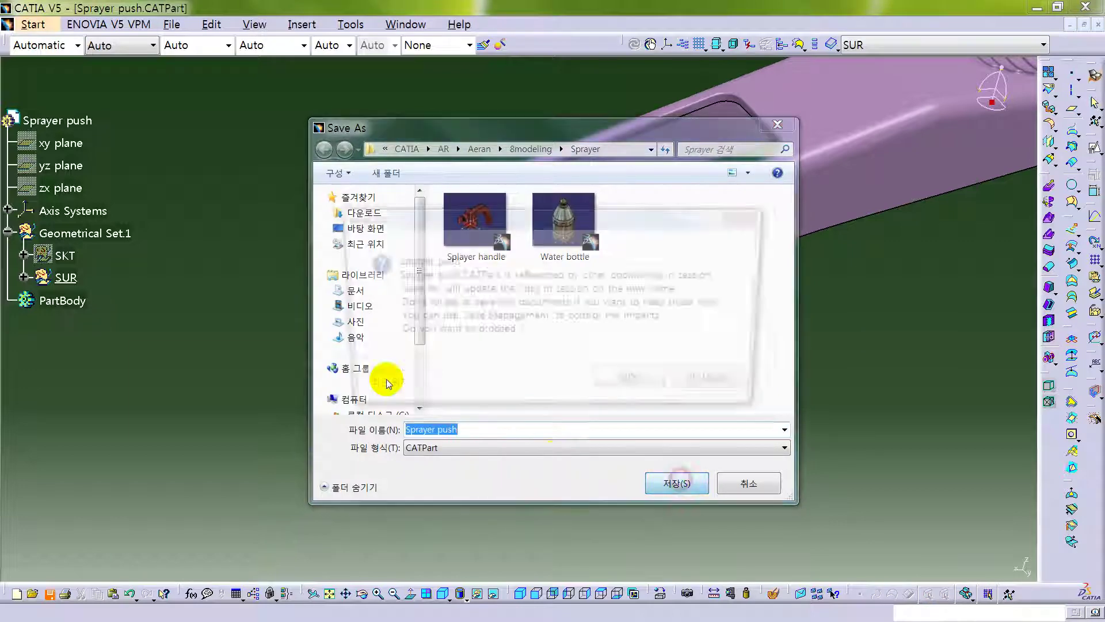
click(651, 388)
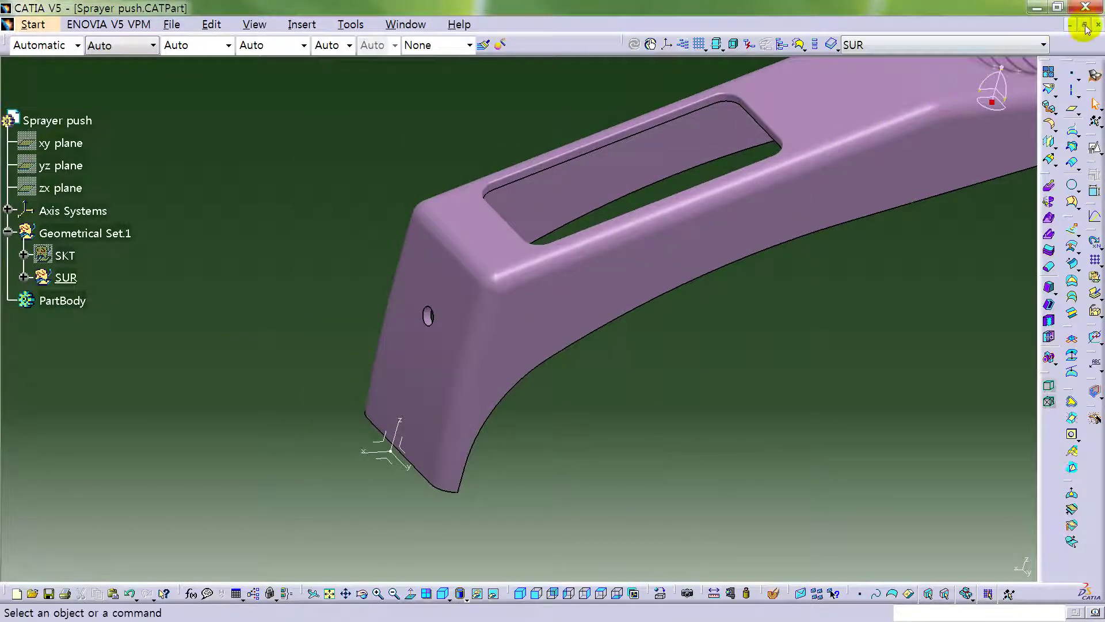
Close the part window to return to the assembly and collapse the Sprayer push branch in the tree.
click(1100, 24)
mouse_move(531, 122)
middle_down()
mouse_move(576, 322)
mouse_move(291, 331)
middle_up()
click(119, 299)
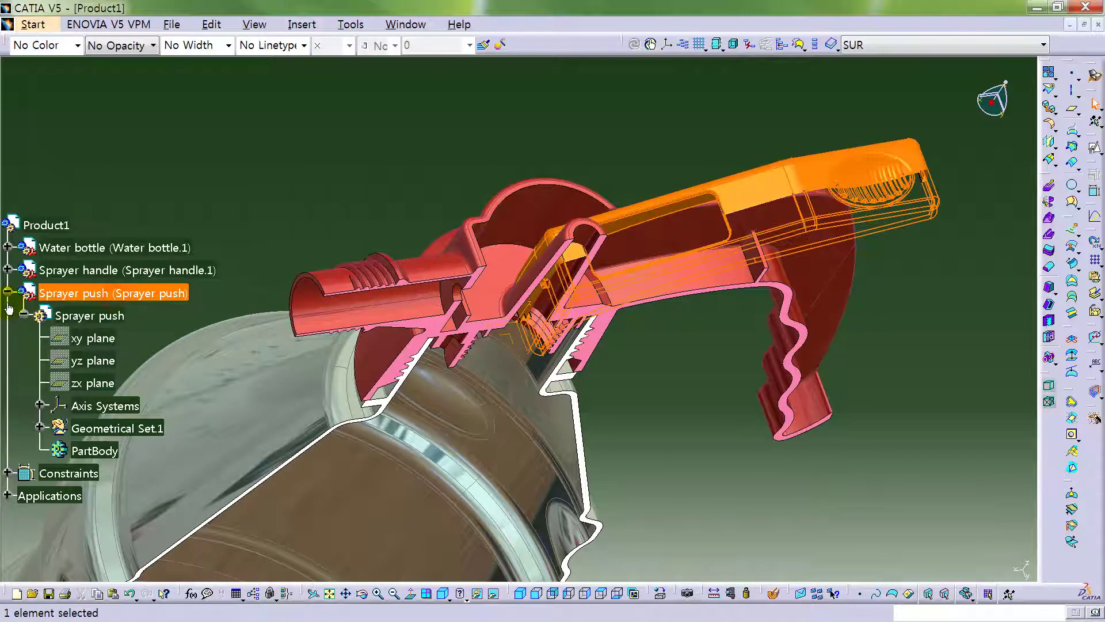
click(7, 294)
click(277, 149)
Activate the Product1 assembly and expand its applications down to Section.1.
mouse_move(607, 278)
middle_down()
mouse_move(646, 325)
mouse_move(542, 190)
mouse_move(291, 325)
middle_up()
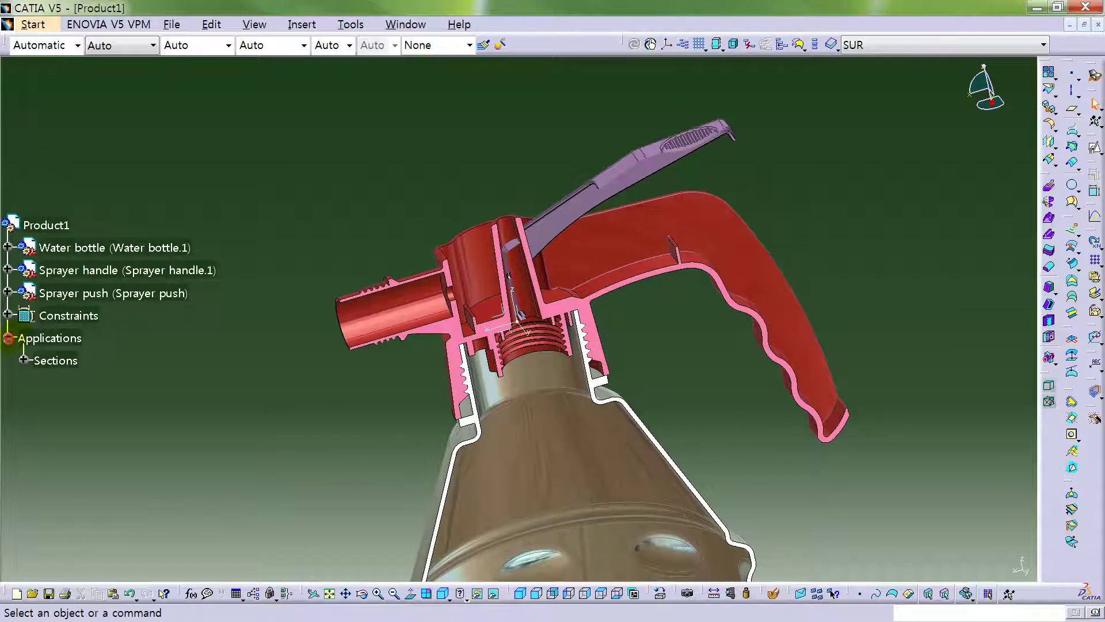
click(8, 338)
click(99, 278)
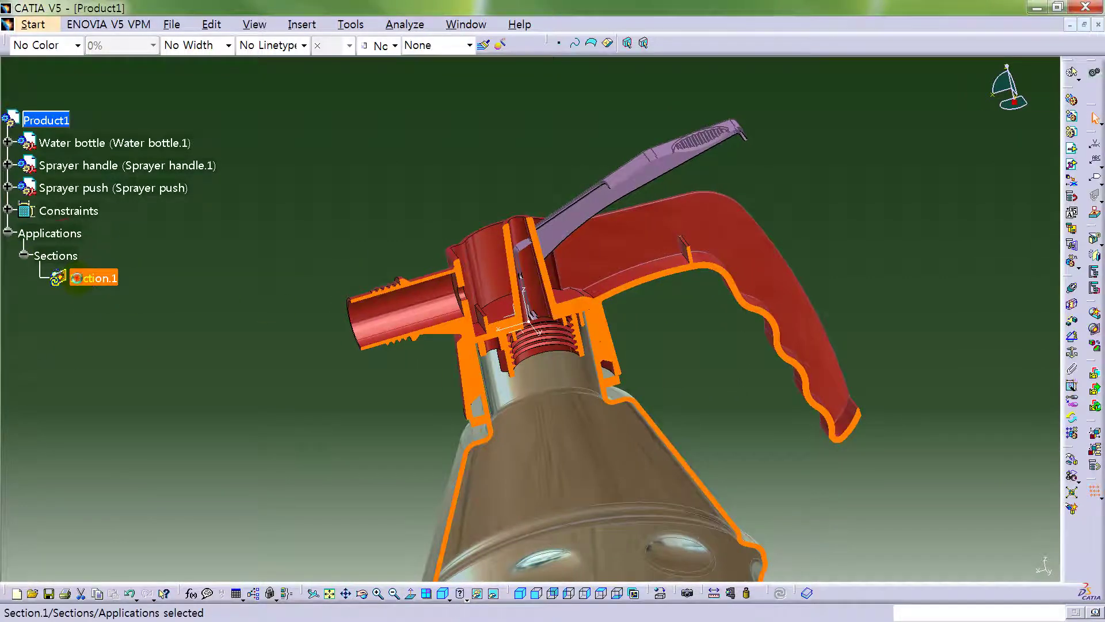
double_click(77, 279)
click(113, 59)
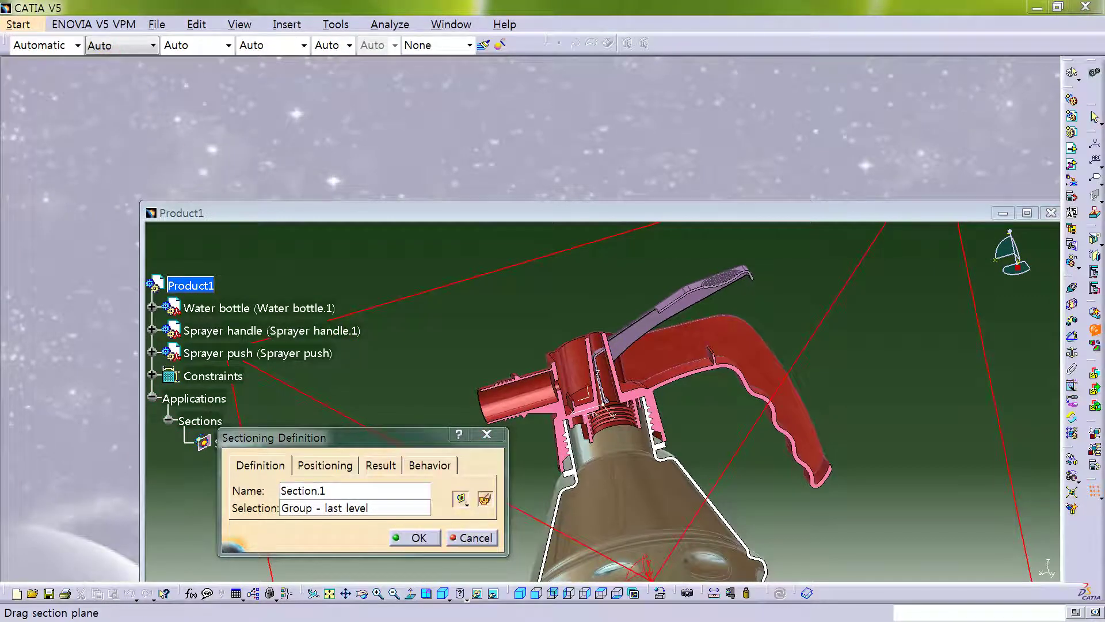
click(481, 538)
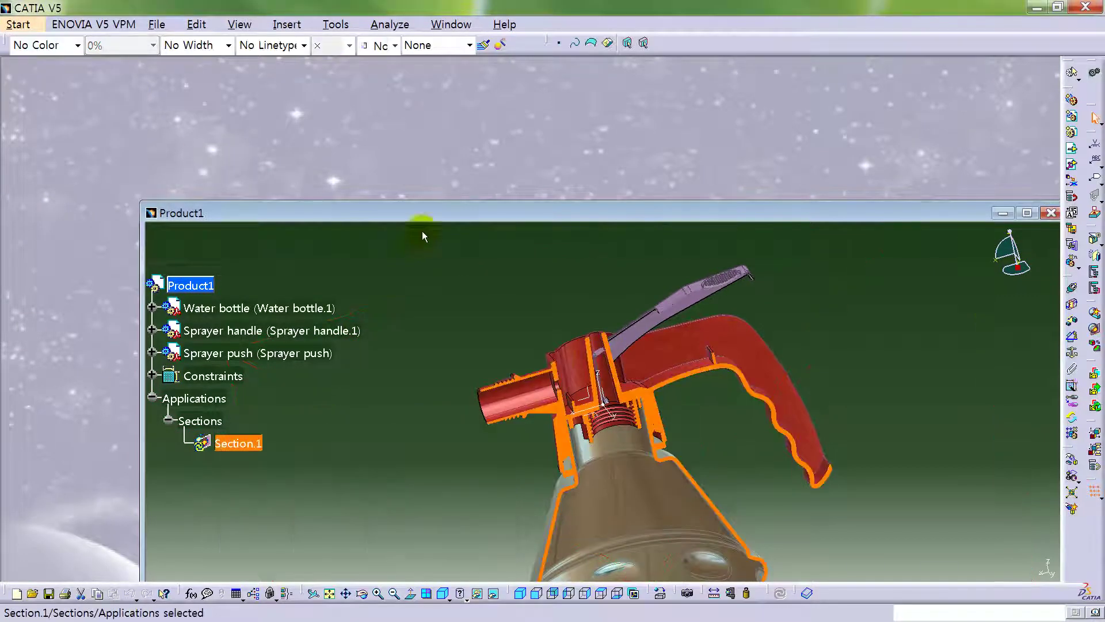
double_click(433, 212)
Hide Section.1 so the assembly is displayed uncut.
click(758, 396)
mouse_move(654, 328)
middle_down()
mouse_move(458, 299)
mouse_move(587, 252)
mouse_move(437, 335)
mouse_move(573, 249)
mouse_move(572, 318)
mouse_move(474, 377)
mouse_move(571, 391)
mouse_move(595, 412)
mouse_move(485, 420)
mouse_move(443, 384)
mouse_move(567, 326)
mouse_move(563, 397)
middle_up()
click(92, 278)
right_click(95, 279)
click(134, 317)
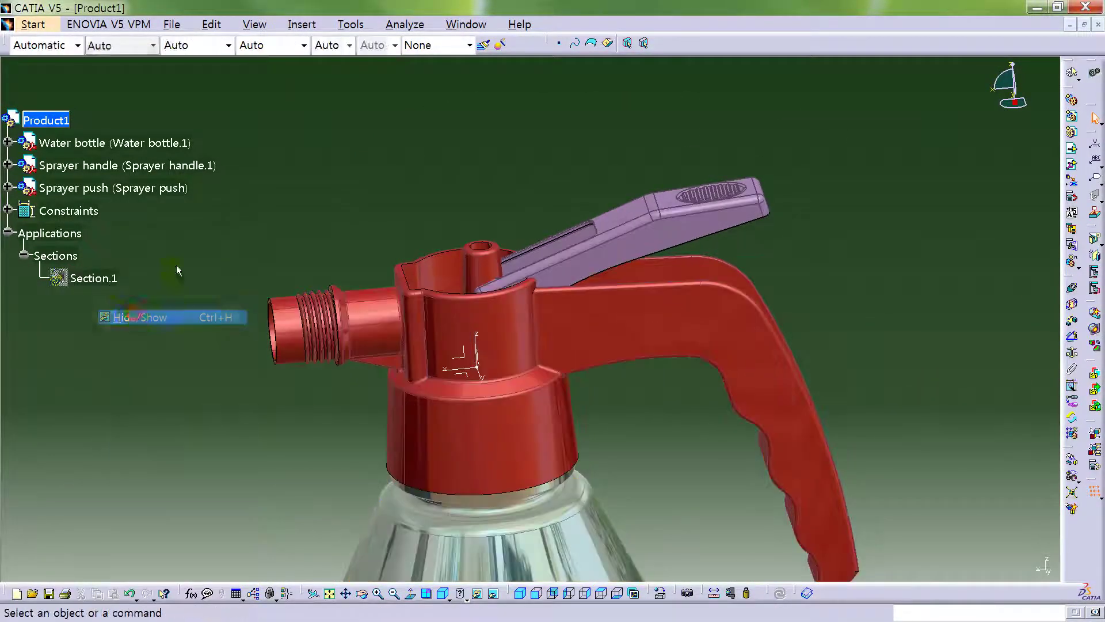
Move the Sprayer push straight up out of the sprayer handle and locate its EdgeFillet.6 in the tree.
click(628, 248)
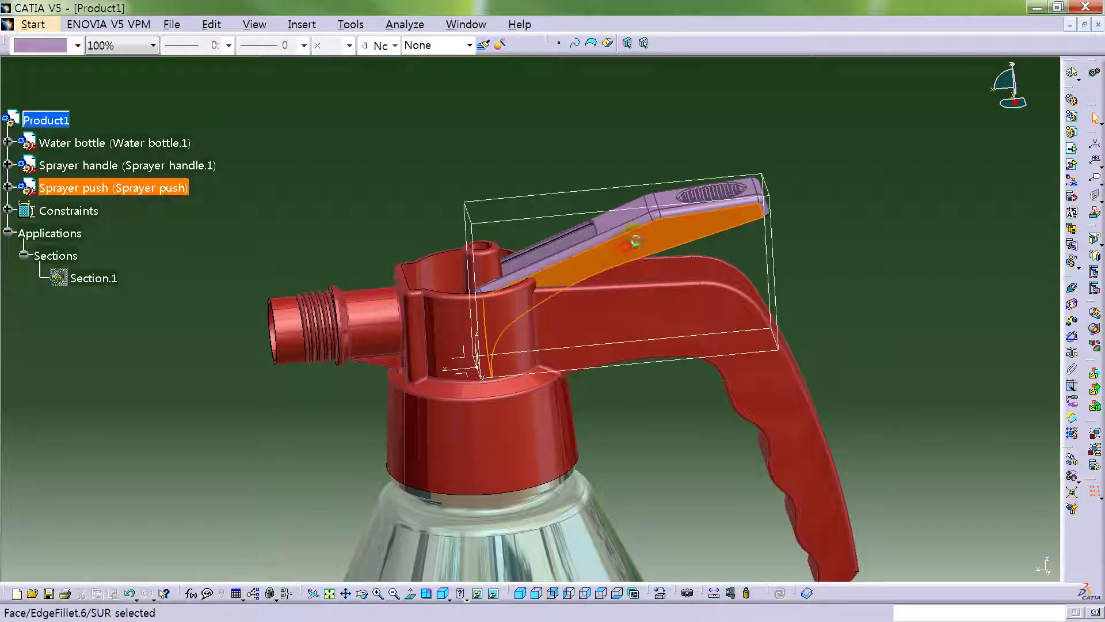
mouse_move(774, 212)
mouse_down()
mouse_move(773, 111)
mouse_move(757, 85)
mouse_up()
right_click(580, 138)
click(627, 147)
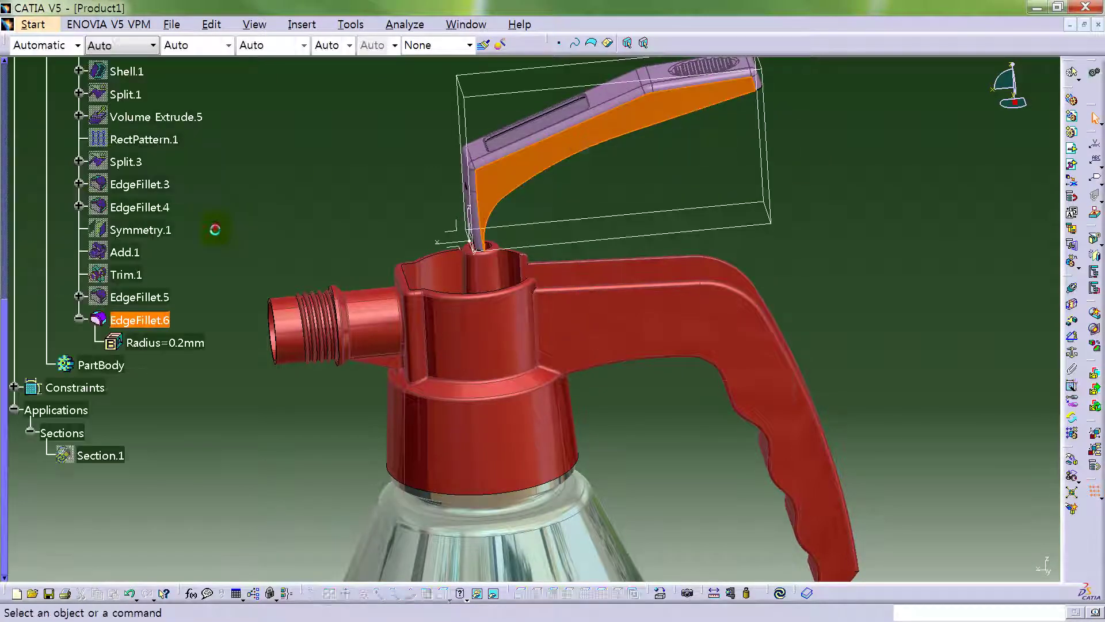
Set EdgeFillet.6 of the Sprayer push to a 0.13 mm line thickness and a dark blue colour.
click(148, 320)
click(197, 46)
scroll(196, 132, up, 1)
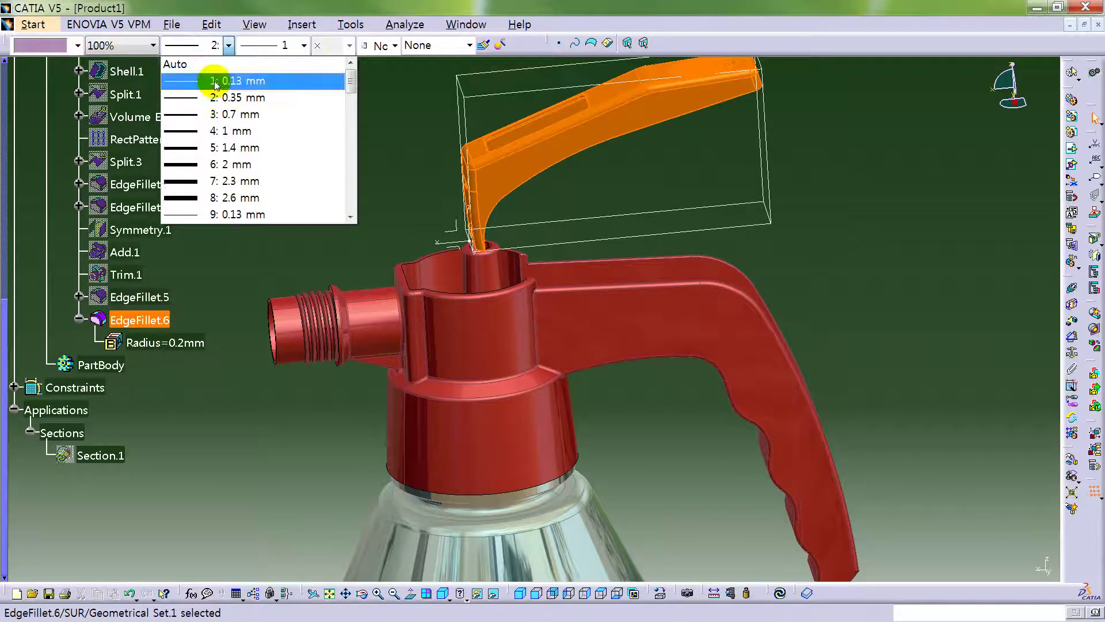
click(212, 80)
click(41, 45)
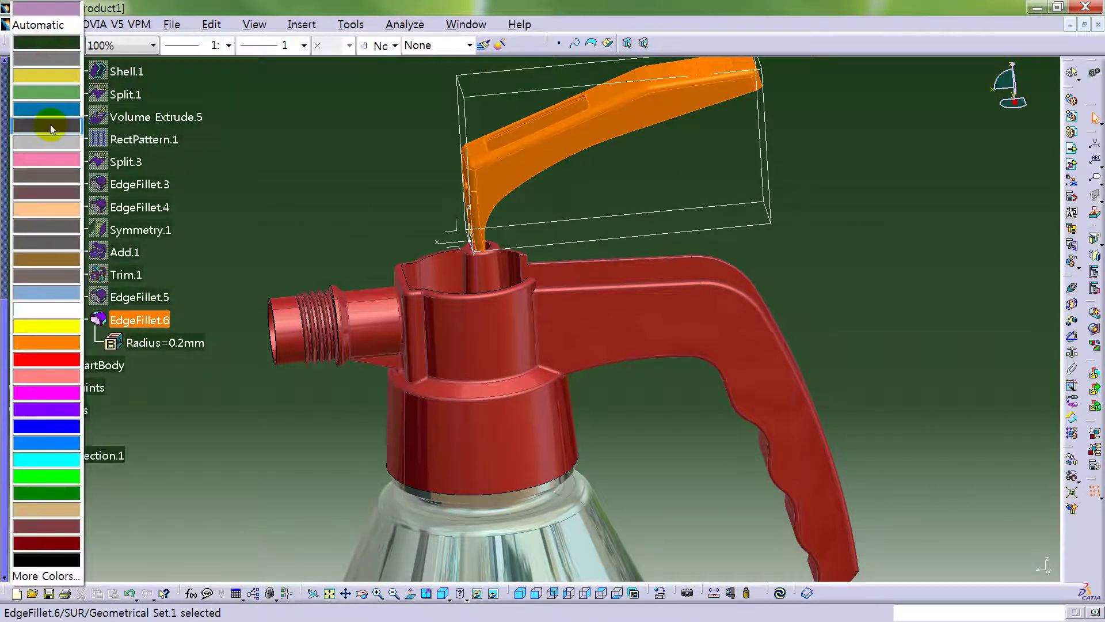
click(46, 109)
click(657, 189)
mouse_move(448, 277)
middle_down()
mouse_move(572, 306)
mouse_move(548, 371)
mouse_move(720, 289)
middle_up()
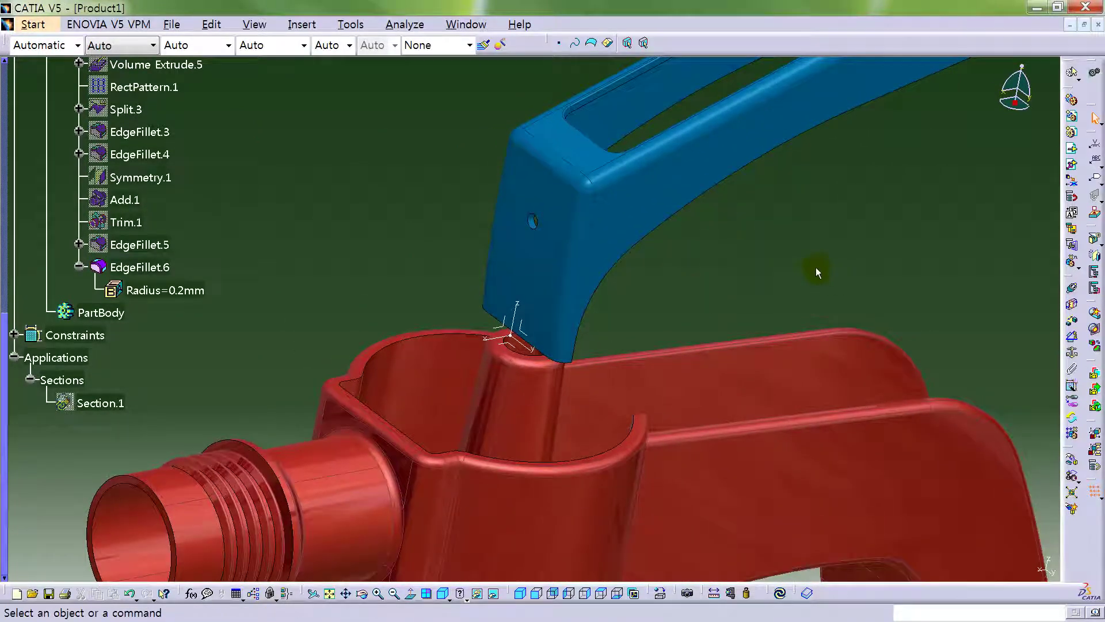
Refresh Section.1 by reopening and accepting its definition, and show it so the assembly is displayed cut.
mouse_move(507, 411)
middle_down()
mouse_move(328, 414)
mouse_move(329, 431)
mouse_move(407, 424)
mouse_move(481, 346)
mouse_move(345, 403)
middle_up()
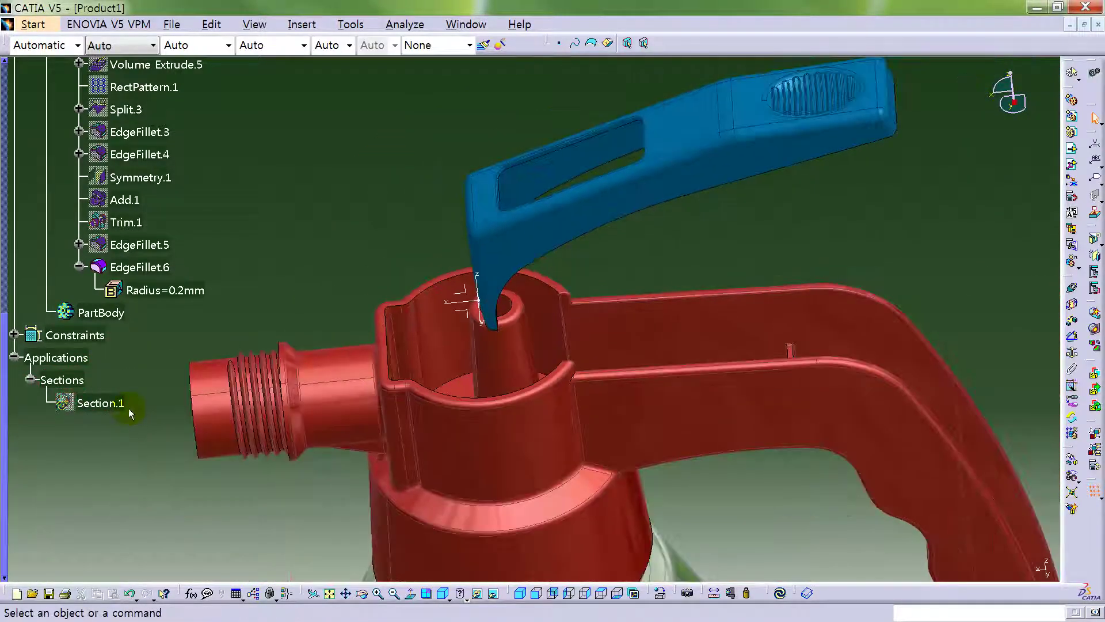
double_click(107, 403)
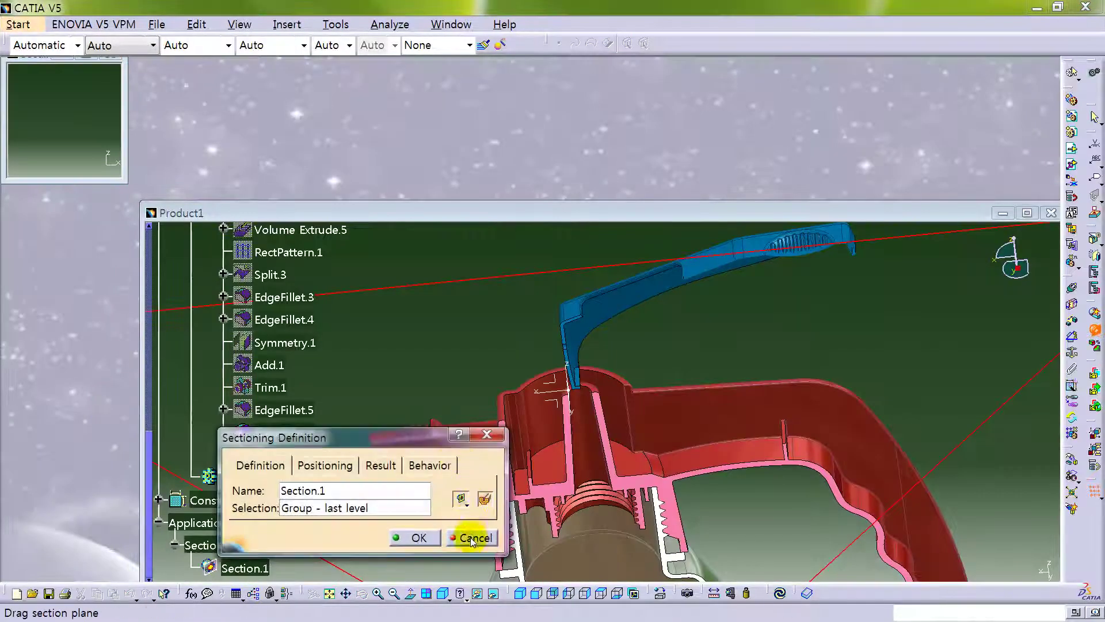
click(403, 535)
click(118, 60)
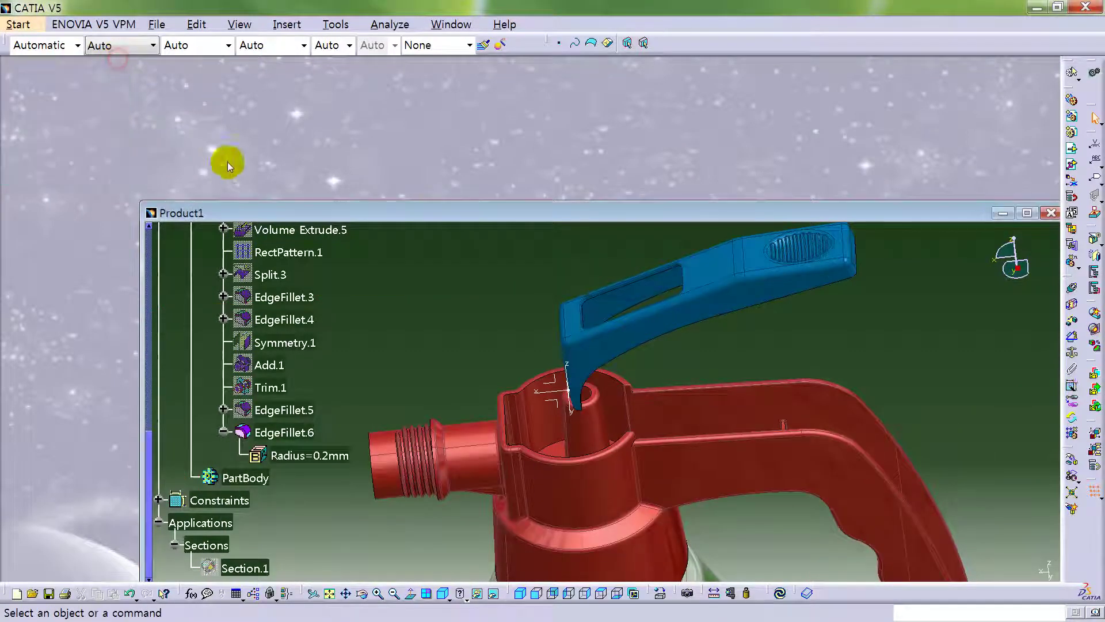
double_click(283, 215)
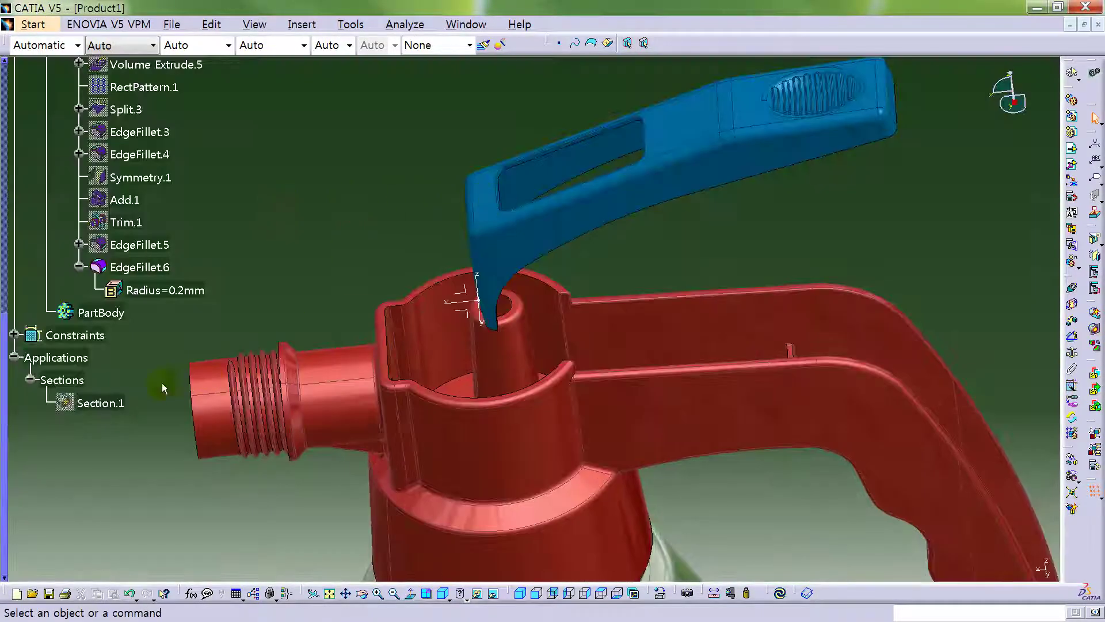
click(106, 403)
right_click(96, 403)
click(160, 438)
Add a contact constraint between the lower end face of the Sprayer push and the floor of the front pocket in the sprayer handle.
middle_drag(481, 337, 556, 183)
click(1071, 320)
middle_drag(802, 316, 636, 321)
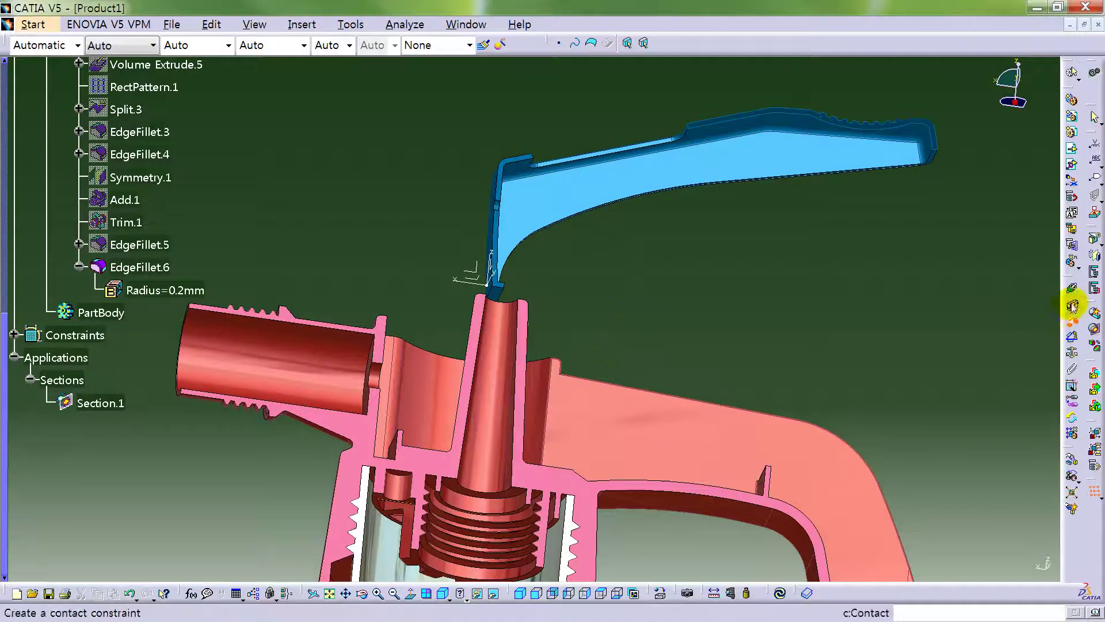
click(1072, 303)
scroll(494, 276, up, 3)
click(469, 268)
middle_drag(469, 268, 388, 489)
click(450, 557)
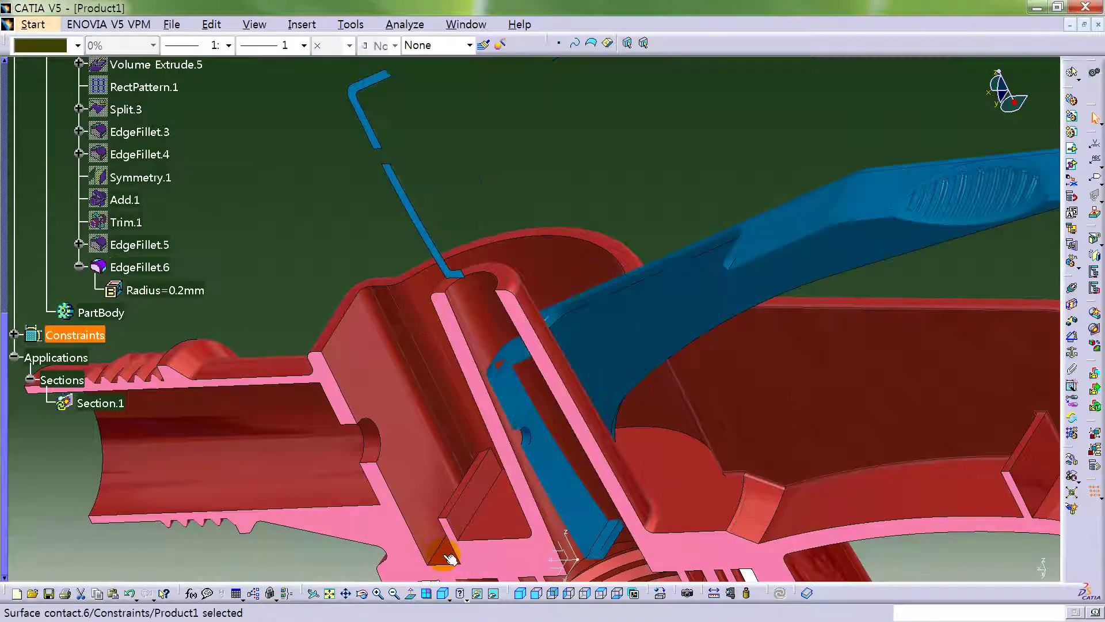
middle_drag(421, 365, 735, 316)
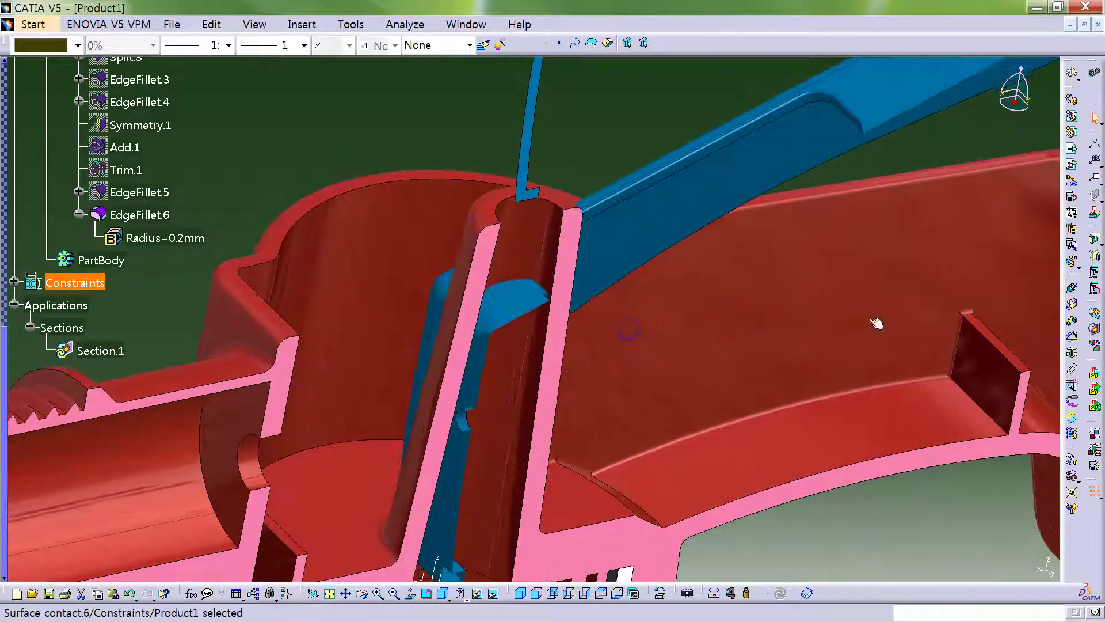
Add a contact constraint between the front face of the Sprayer push and the inner front wall of the sprayer handle.
click(1071, 304)
middle_drag(769, 365, 518, 283)
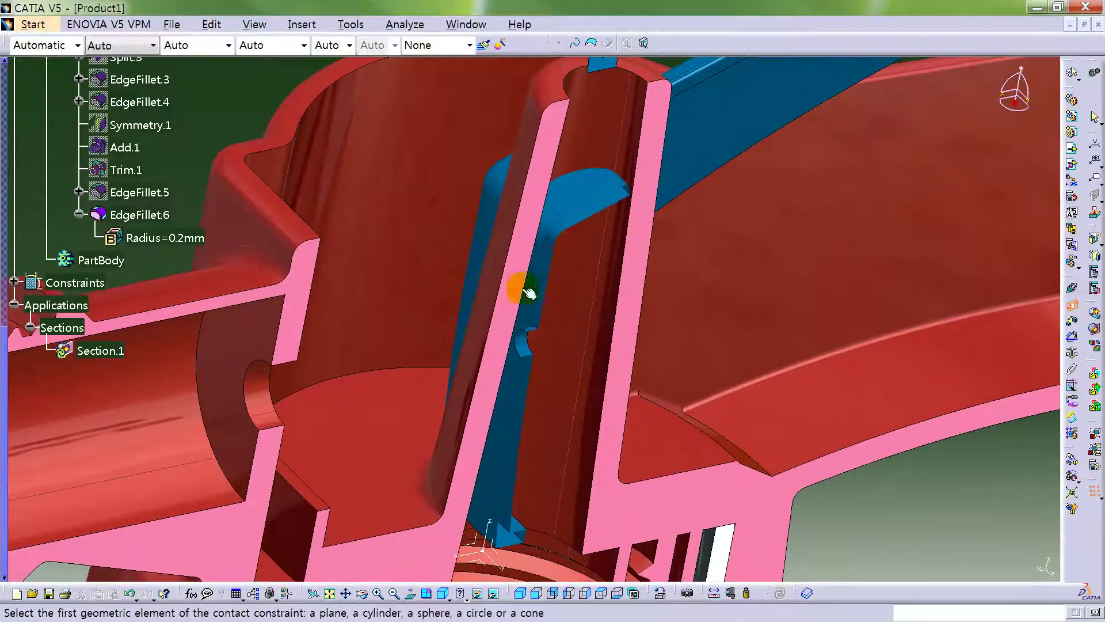
click(499, 233)
middle_drag(513, 333, 331, 324)
click(319, 299)
middle_drag(493, 401, 518, 377)
click(289, 147)
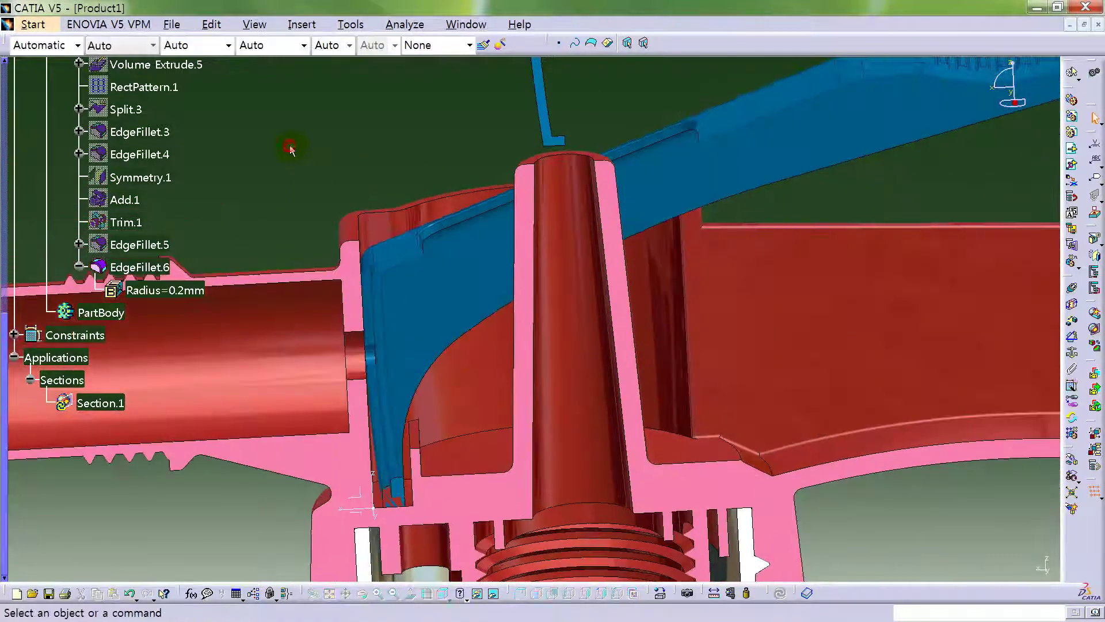
Refresh Section.1 through its definition so the cut follows the repositioned Sprayer push, and restore the full-size assembly window.
middle_drag(442, 244, 378, 351)
double_click(104, 406)
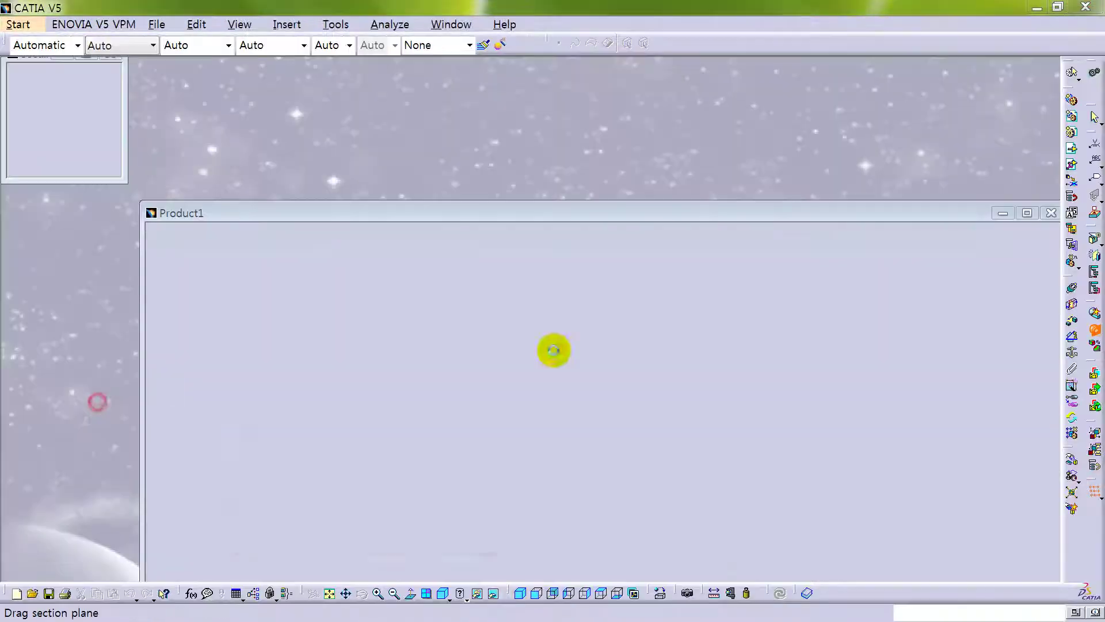
click(416, 536)
double_click(482, 212)
mouse_move(557, 306)
middle_down()
mouse_move(592, 239)
mouse_move(599, 192)
mouse_move(624, 247)
mouse_move(646, 230)
mouse_move(484, 365)
mouse_move(564, 350)
mouse_move(581, 330)
mouse_move(525, 447)
mouse_move(593, 309)
mouse_move(588, 428)
mouse_move(406, 431)
middle_up()
mouse_move(564, 408)
middle_down()
mouse_move(409, 414)
mouse_move(493, 414)
mouse_move(501, 311)
middle_up()
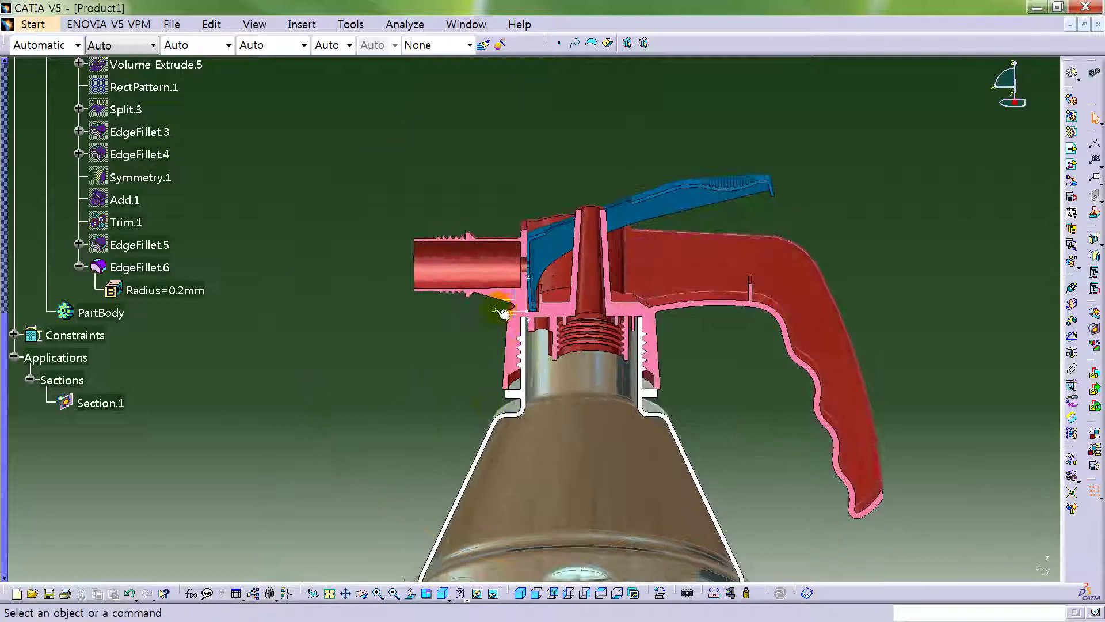
Hide the axis system at the lower end of the Sprayer push.
right_click(497, 311)
click(541, 352)
mouse_move(382, 365)
middle_down()
mouse_move(414, 315)
mouse_move(395, 291)
mouse_move(350, 321)
mouse_move(390, 301)
mouse_move(346, 204)
middle_up()
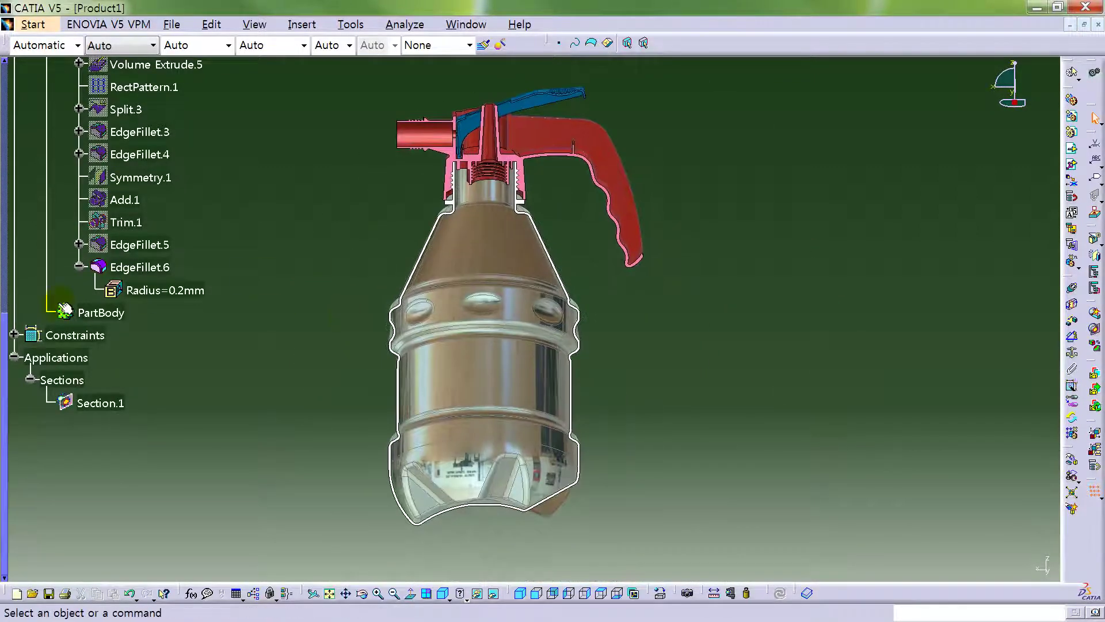
Collapse the Sprayer push and Applications branches of the tree and rename the root product as Assy_Sprayer.
scroll(67, 284, up, 7)
click(45, 243)
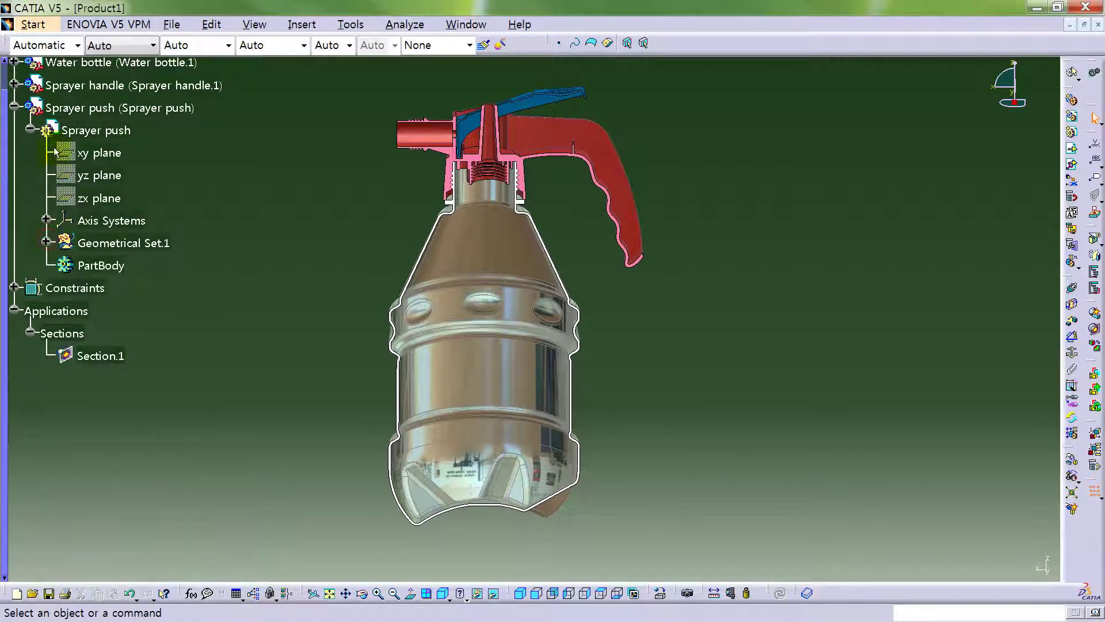
click(31, 130)
click(14, 106)
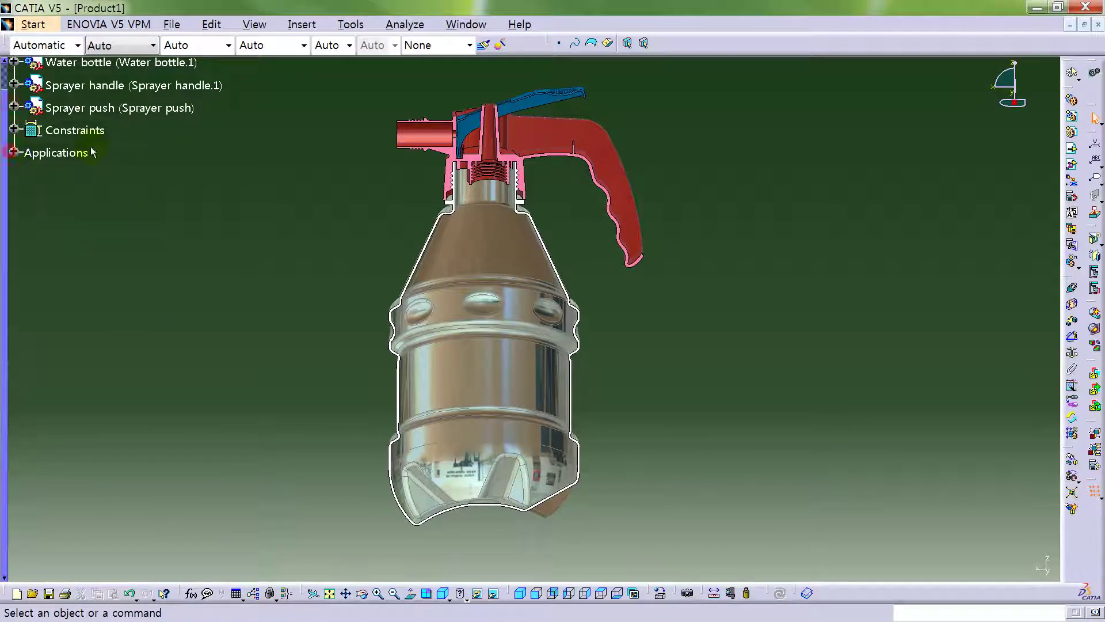
scroll(315, 226, up, 5)
click(45, 249)
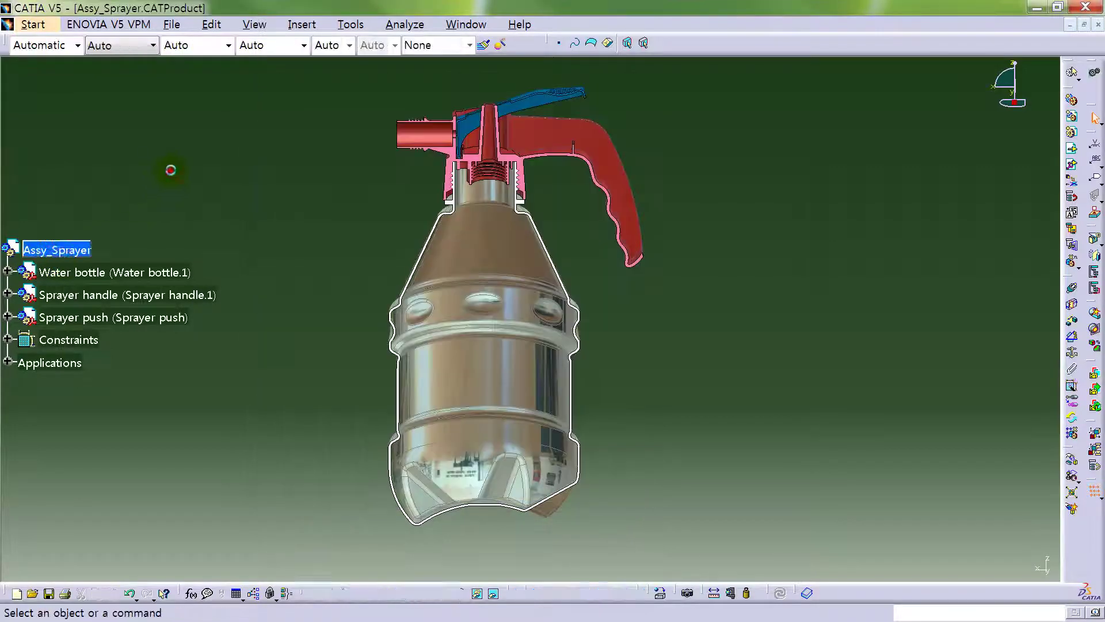
Save the assembly as Assy_Sprayer.CATProduct in the Sprayer folder through Save Management, together with its modified parts.
click(165, 26)
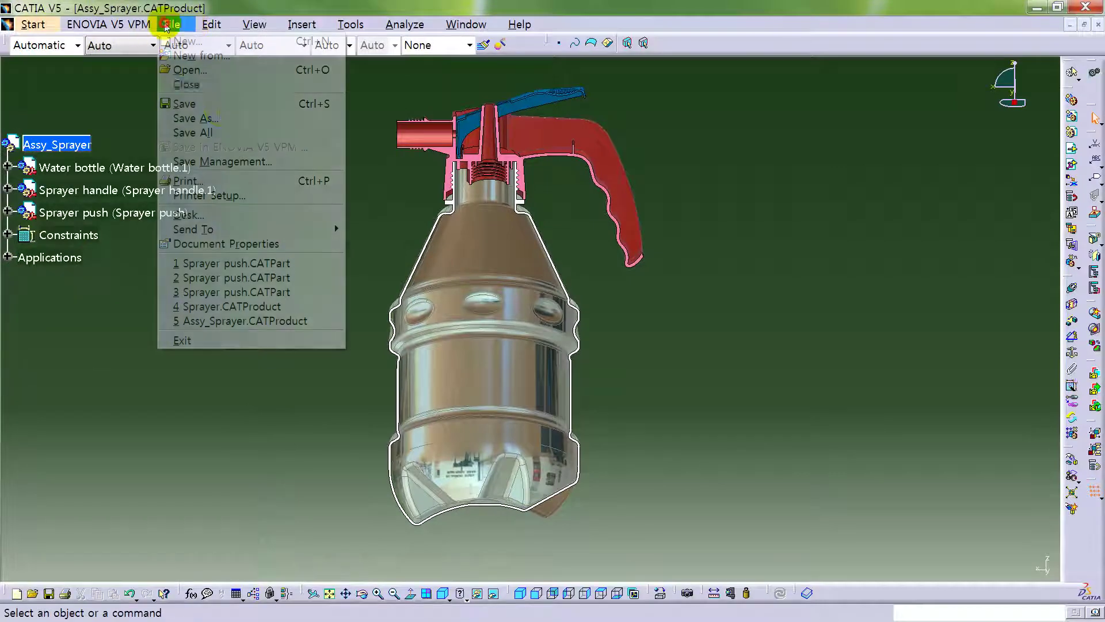
click(346, 159)
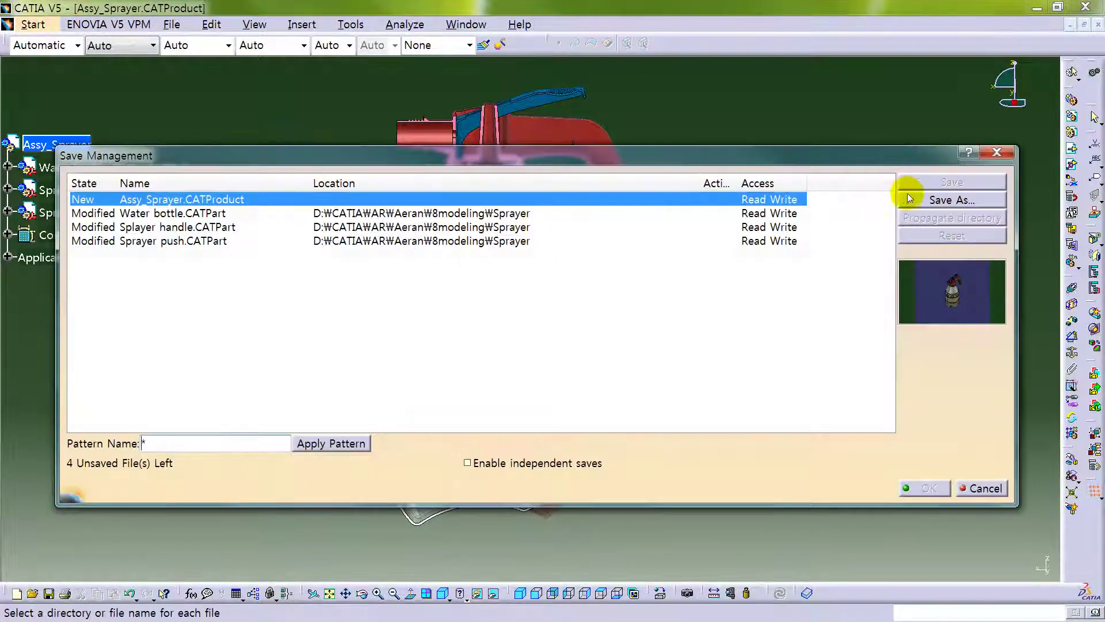
click(931, 200)
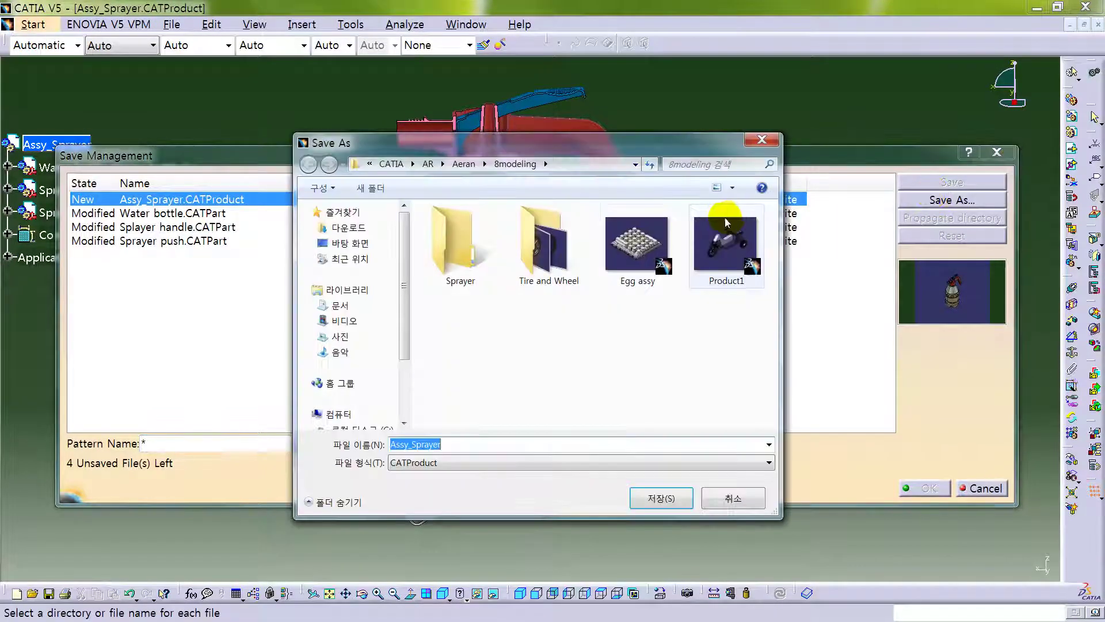
double_click(456, 257)
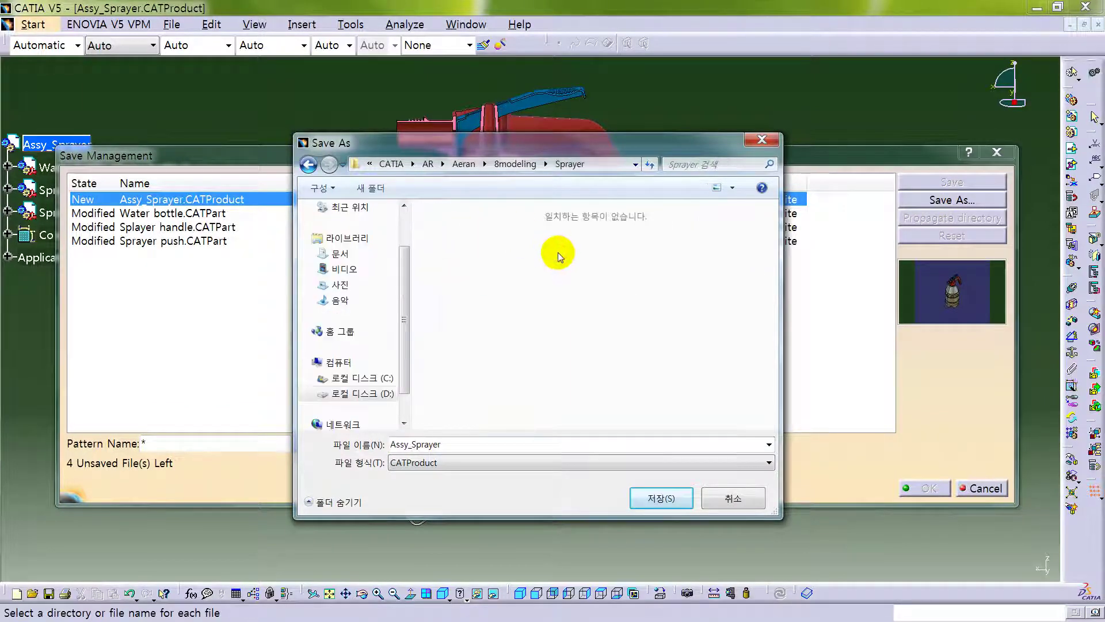
click(671, 500)
click(930, 488)
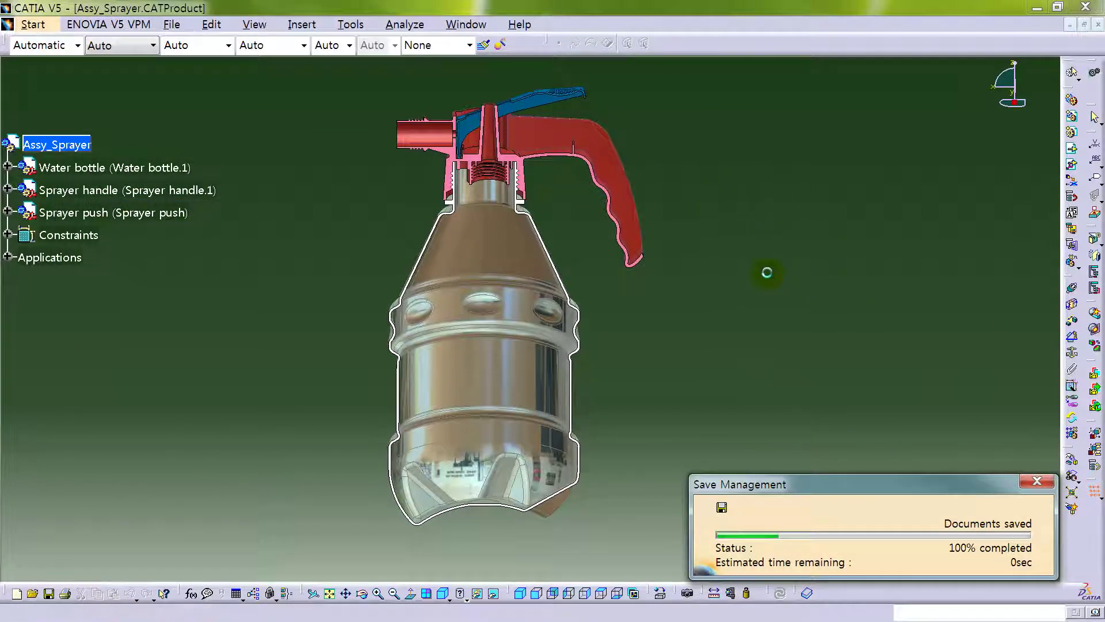
Check the saved assembly and part files in the Sprayer folder without opening any of them.
click(172, 24)
click(185, 68)
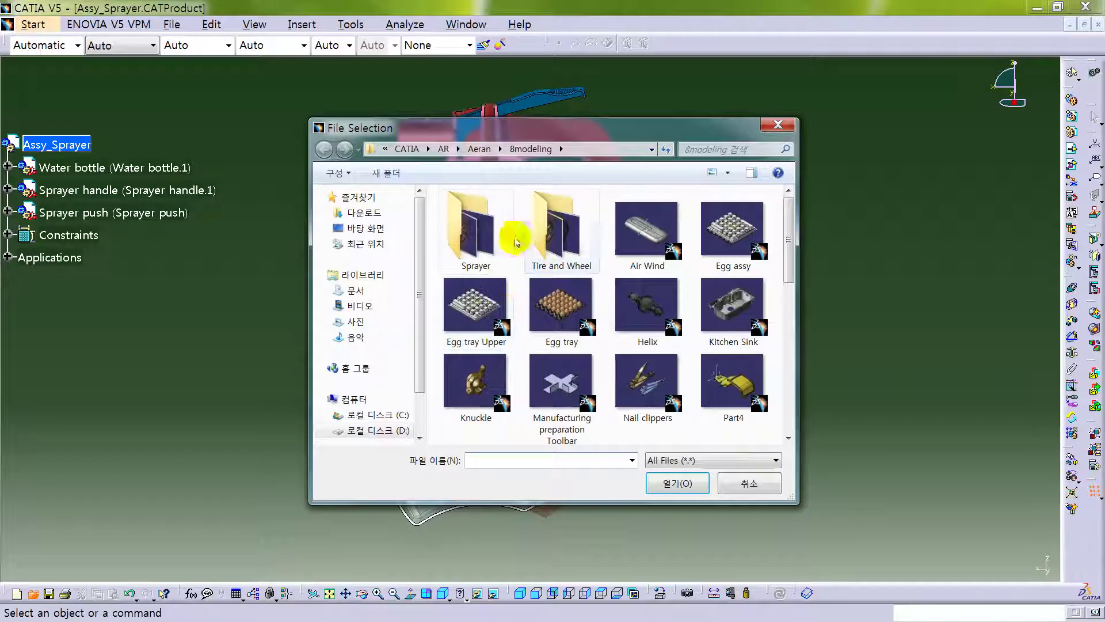
double_click(476, 230)
click(475, 236)
click(573, 250)
click(653, 230)
click(717, 230)
click(727, 312)
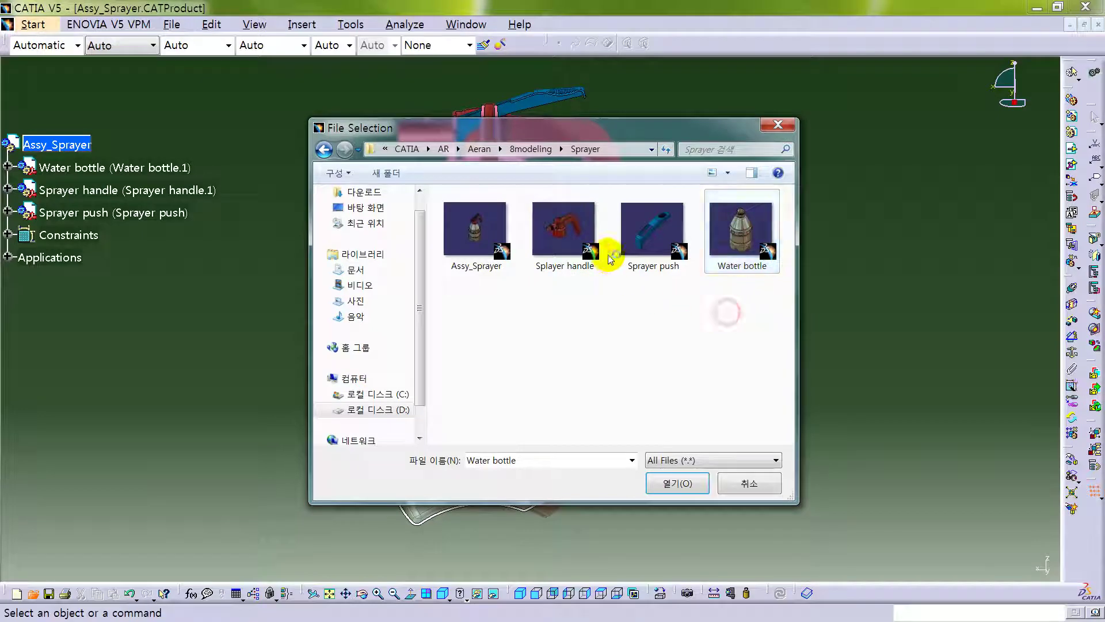
click(742, 485)
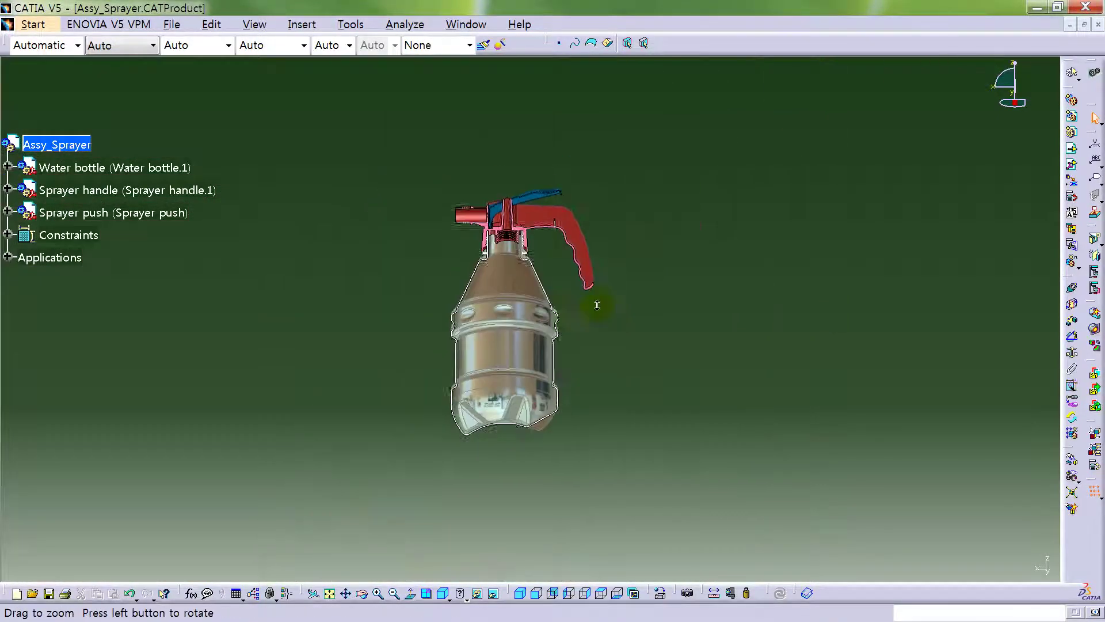
Expand the applications down to Section.1 and hide it to display the assembly uncut.
mouse_move(606, 153)
middle_down()
mouse_move(607, 338)
mouse_move(734, 263)
mouse_move(713, 343)
mouse_move(723, 350)
mouse_move(633, 316)
middle_up()
mouse_move(479, 247)
middle_down()
mouse_move(434, 265)
mouse_move(375, 247)
mouse_move(329, 213)
middle_up()
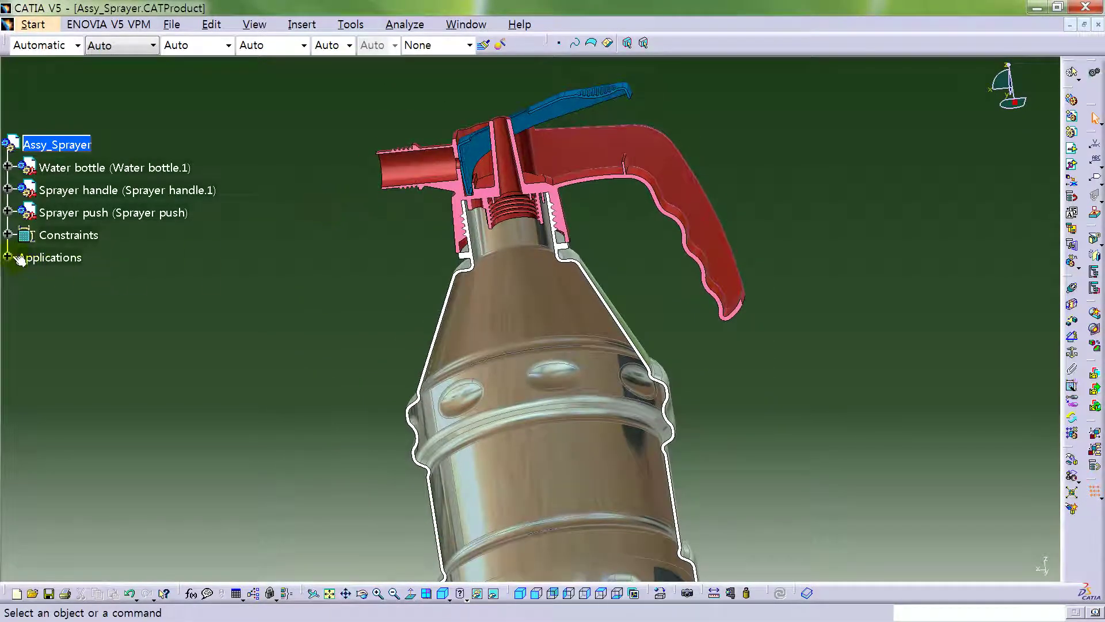
right_click(91, 303)
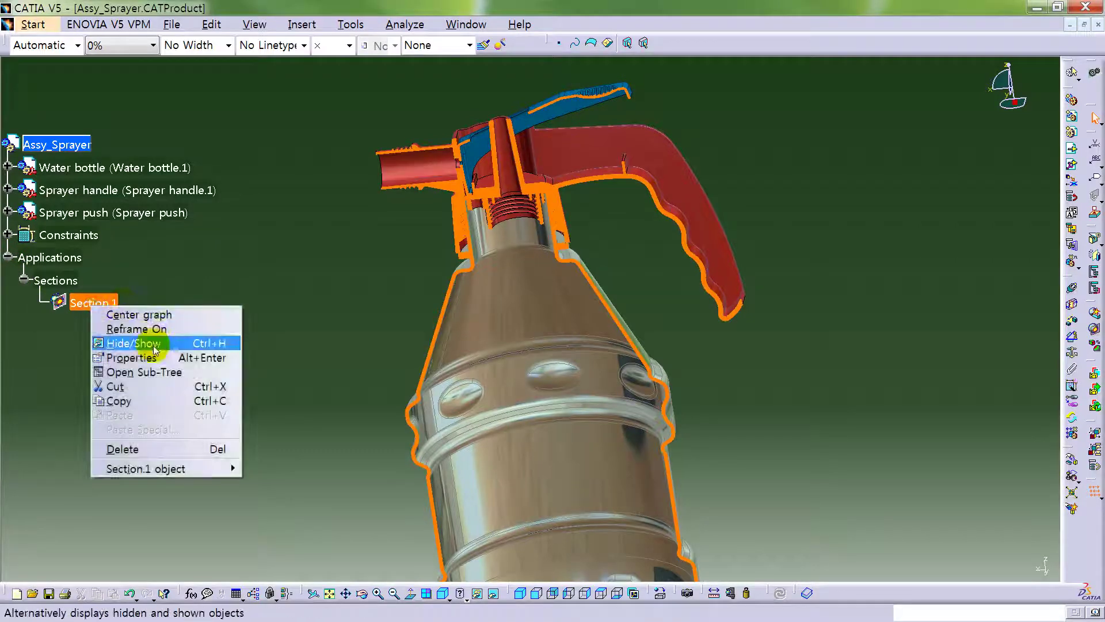
click(133, 411)
Tile the Assy_Sprayer and Section.1 windows vertically to view them side by side.
click(457, 23)
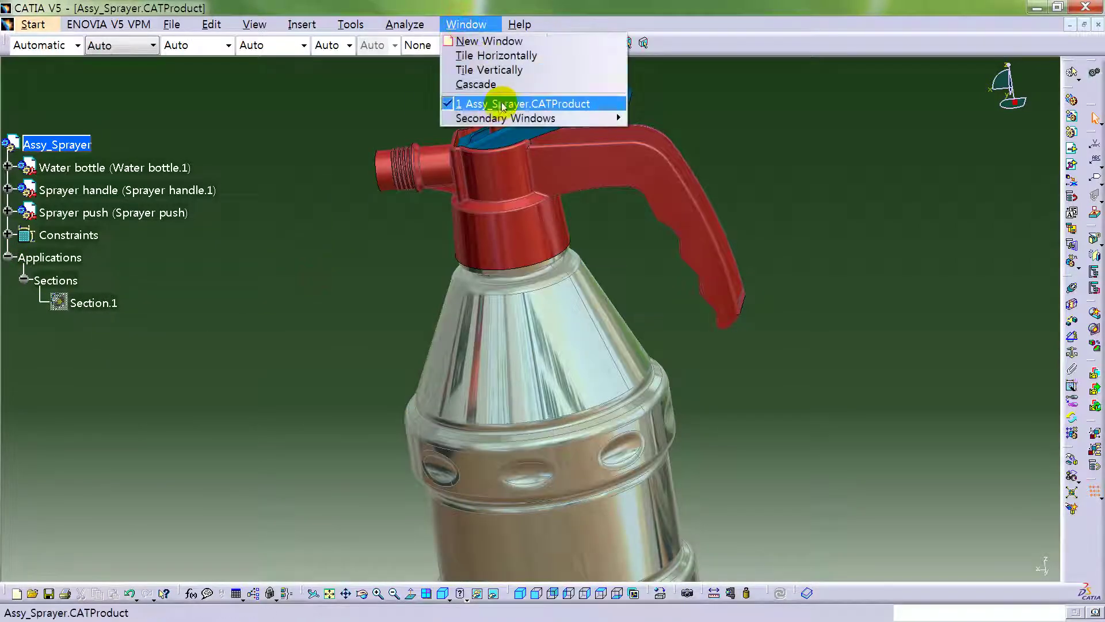
click(495, 69)
click(616, 163)
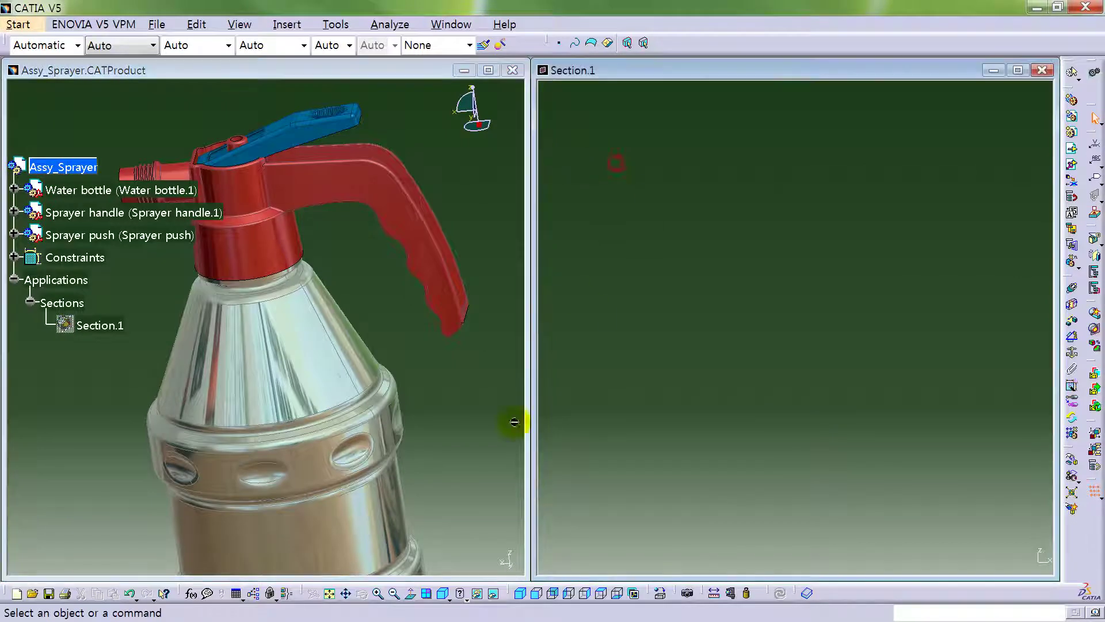
click(329, 593)
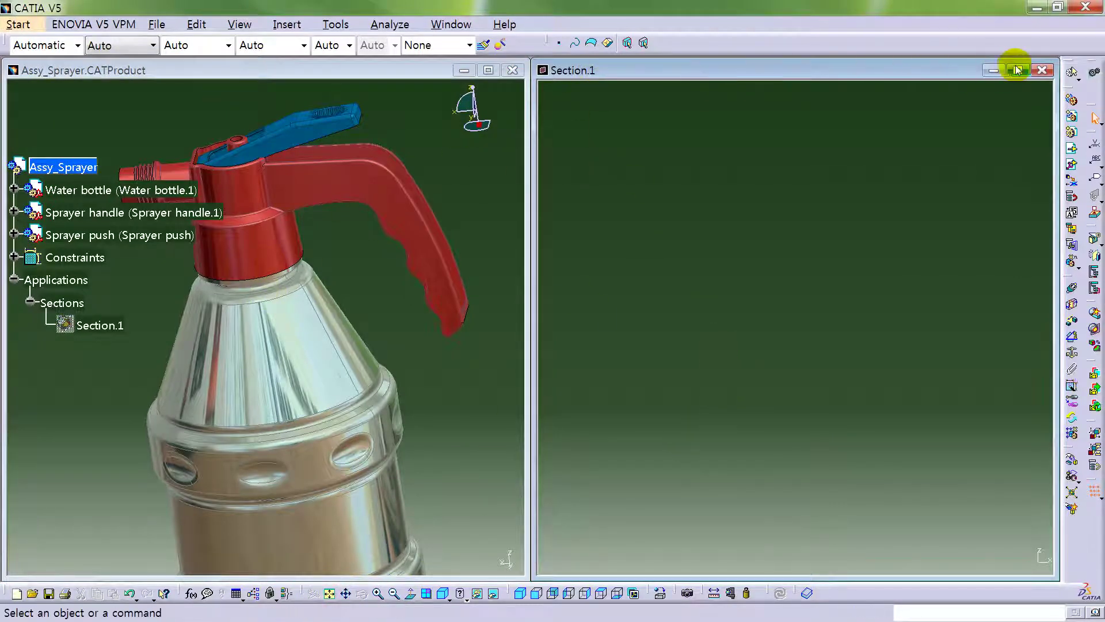
Show Section.1 again and examine the fitted section profile from the front in its own window.
right_click(113, 324)
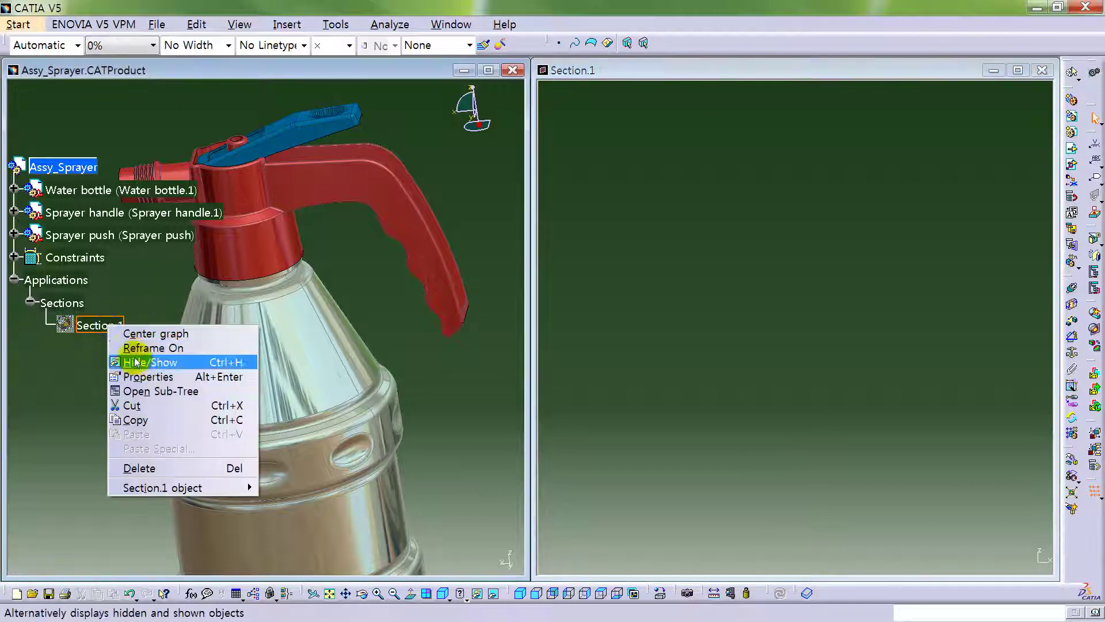
click(124, 347)
click(723, 314)
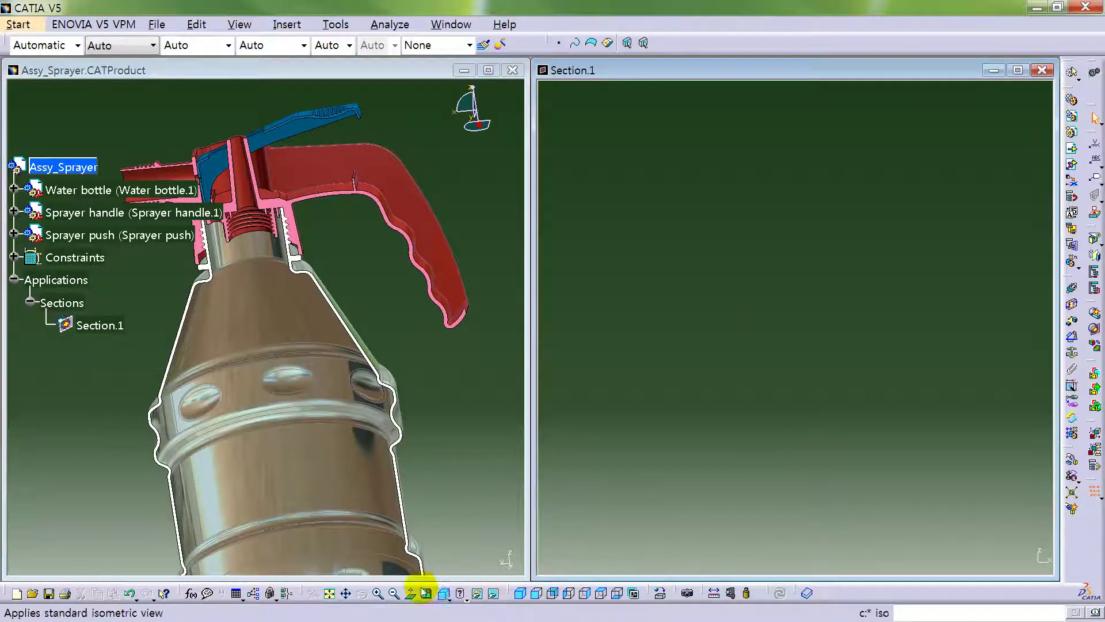
click(792, 362)
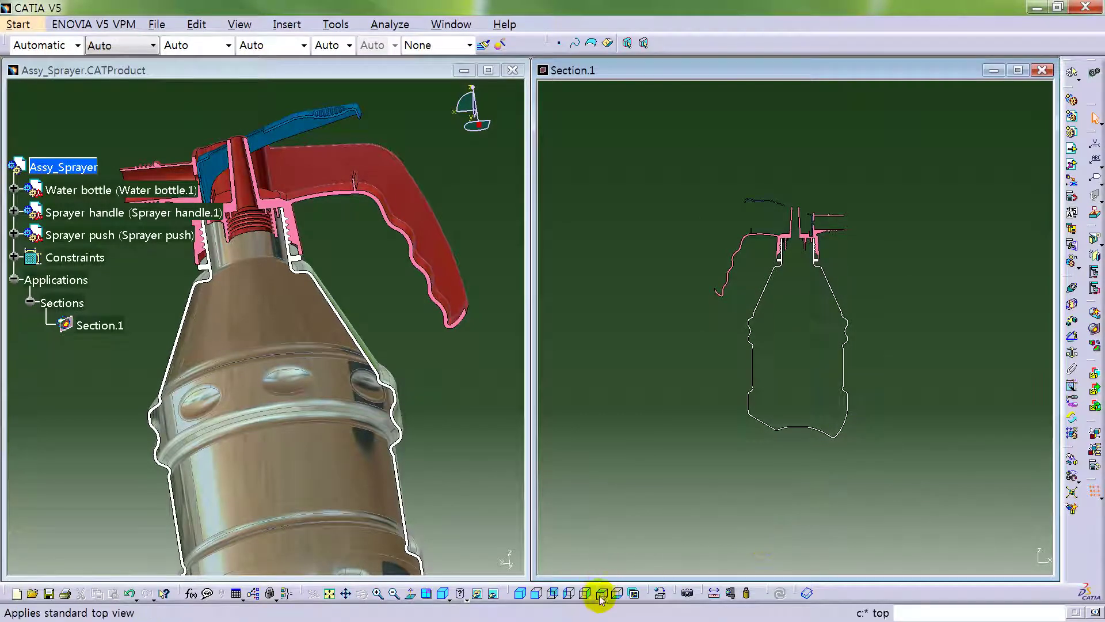
click(539, 594)
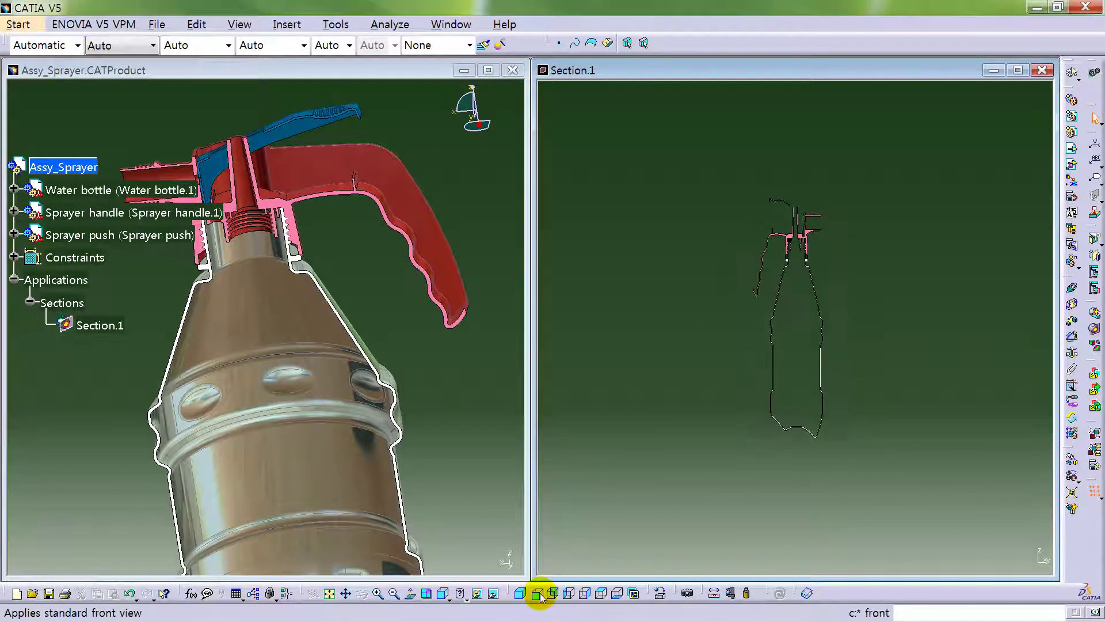
mouse_move(853, 332)
ctrl+middle_down()
mouse_move(913, 239)
mouse_move(910, 404)
mouse_move(780, 290)
mouse_move(802, 412)
mouse_move(802, 362)
mouse_move(804, 488)
mouse_move(772, 271)
mouse_move(777, 375)
mouse_move(904, 183)
ctrl+middle_up()
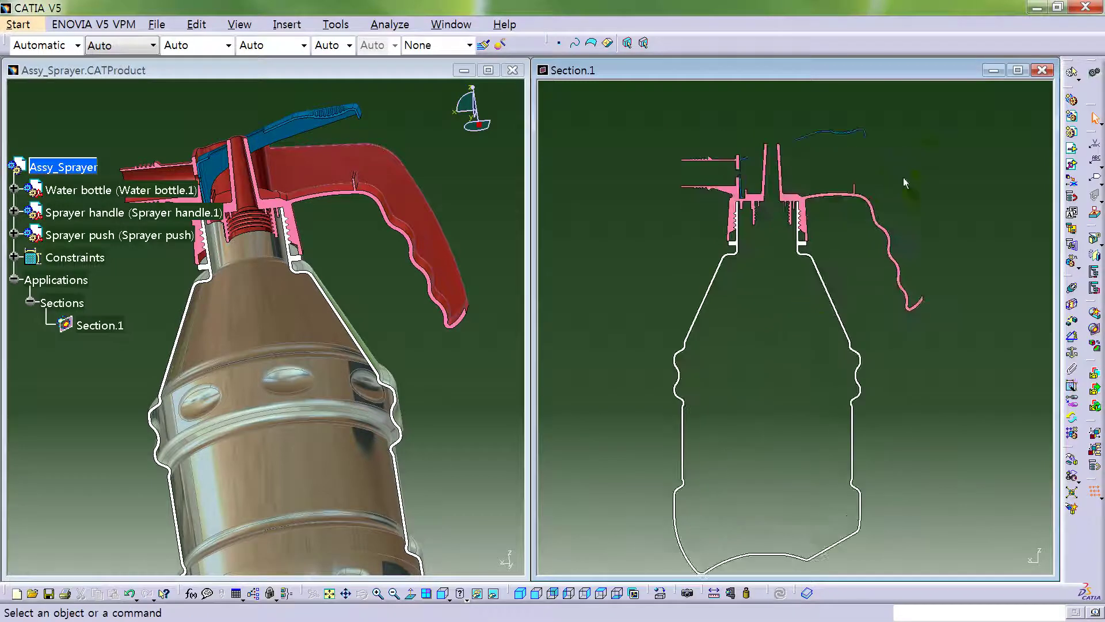
Close the Section.1 window and maximise the Assy_Sprayer window.
click(1042, 70)
click(488, 70)
mouse_move(416, 239)
middle_down()
mouse_move(562, 360)
mouse_move(36, 324)
middle_up()
Hide Section.1 to display the assembly uncut and collapse the applications branch of the tree.
right_click(96, 303)
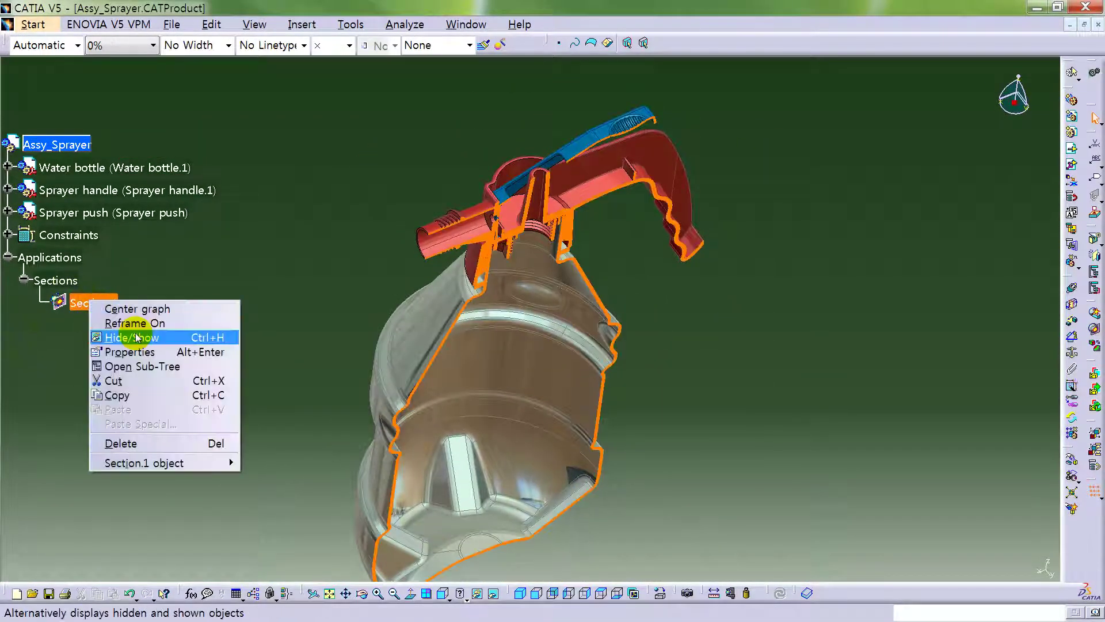
click(125, 324)
right_click(81, 302)
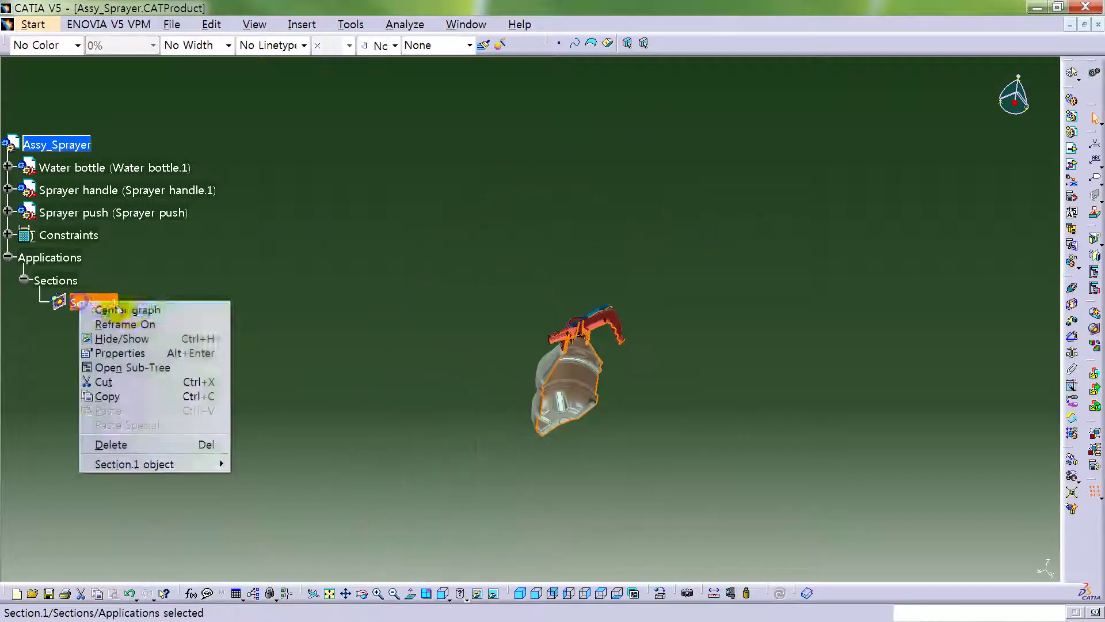
click(124, 338)
click(8, 256)
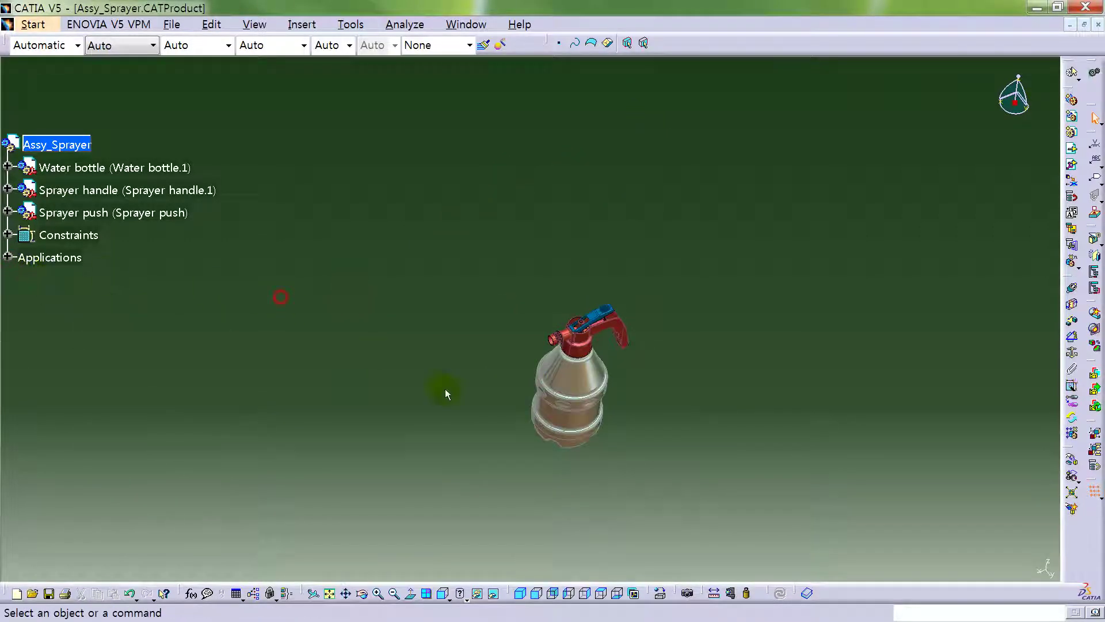
Customize the view mode to show edges without smooth edges, keeping all points and material shading.
middle_drag(653, 444, 686, 430)
mouse_move(595, 391)
middle_down()
mouse_move(570, 340)
mouse_move(547, 424)
mouse_move(526, 388)
mouse_move(674, 394)
middle_up()
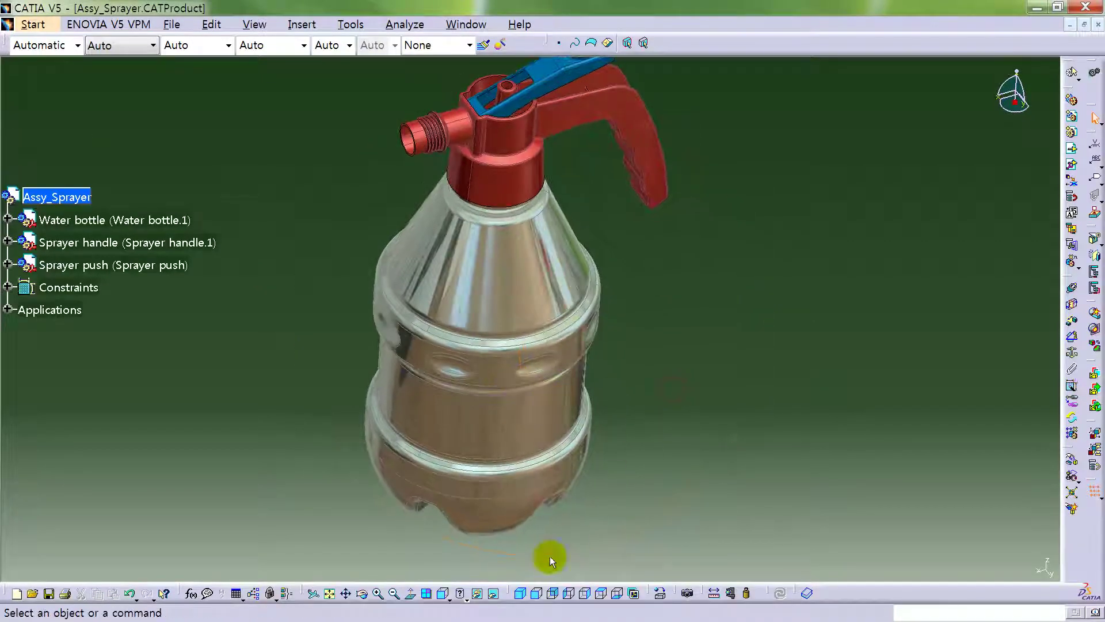
click(464, 593)
click(476, 610)
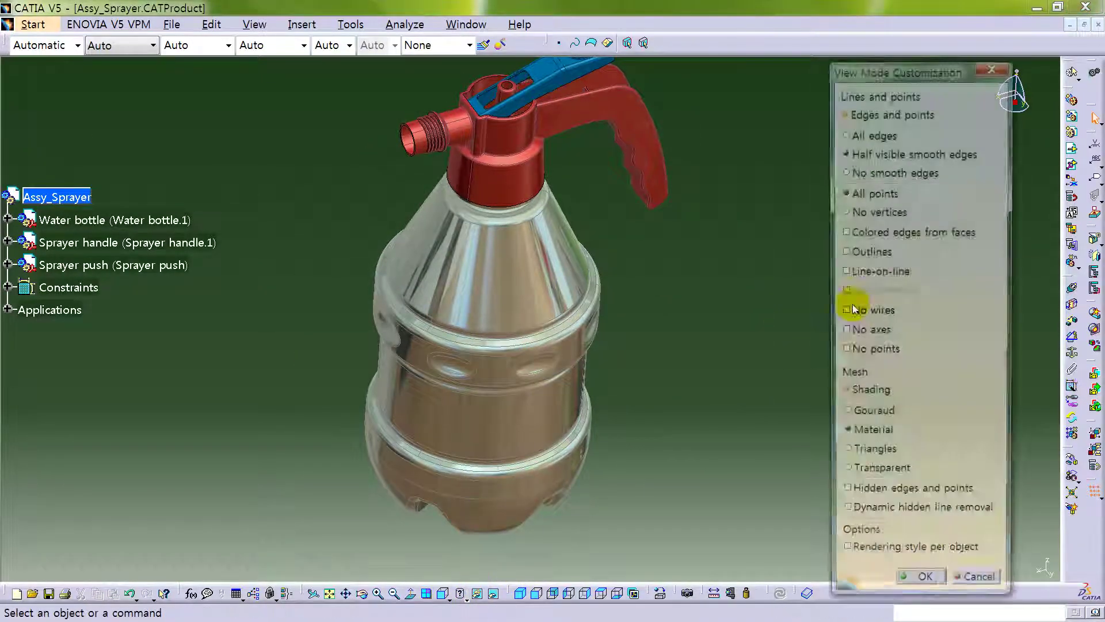
click(919, 594)
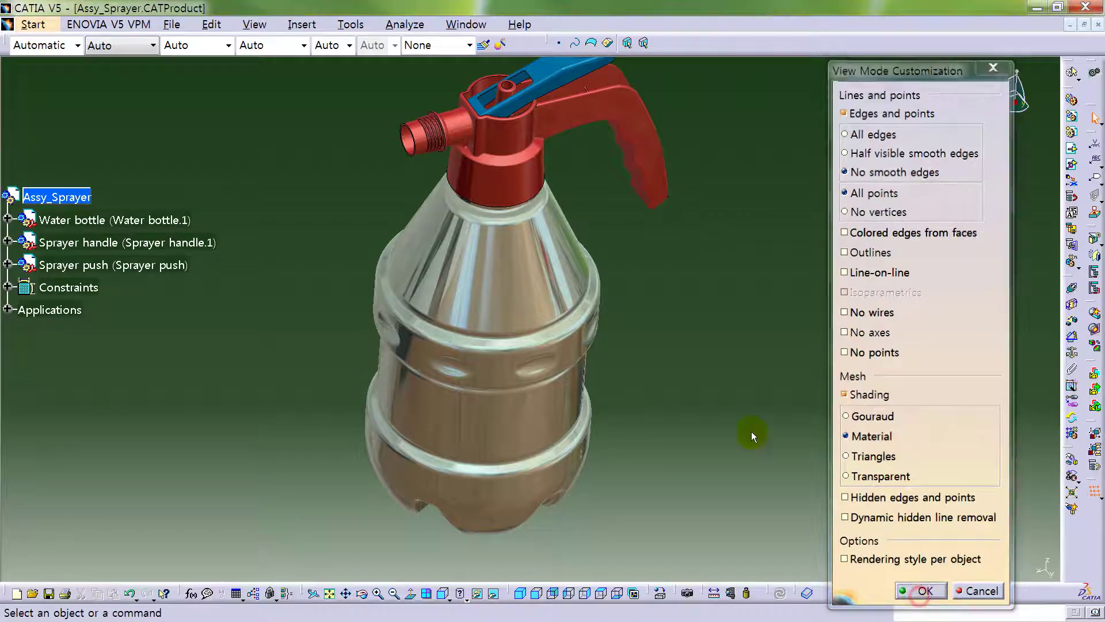
mouse_move(621, 389)
middle_down()
mouse_move(634, 446)
mouse_move(564, 490)
mouse_move(456, 456)
mouse_move(563, 387)
mouse_move(676, 395)
mouse_move(507, 376)
mouse_move(503, 407)
mouse_move(780, 367)
middle_up()
Hide the sprayer handle and the water bottle to isolate the sprayer push.
click(566, 187)
click(356, 266)
click(119, 269)
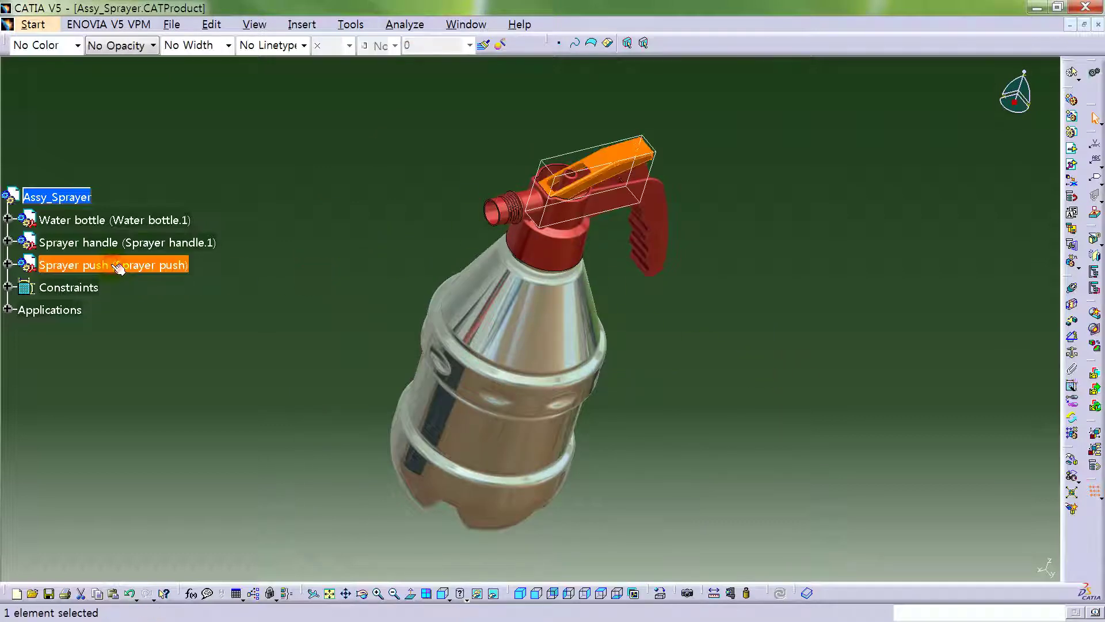
click(117, 243)
right_click(125, 246)
click(165, 279)
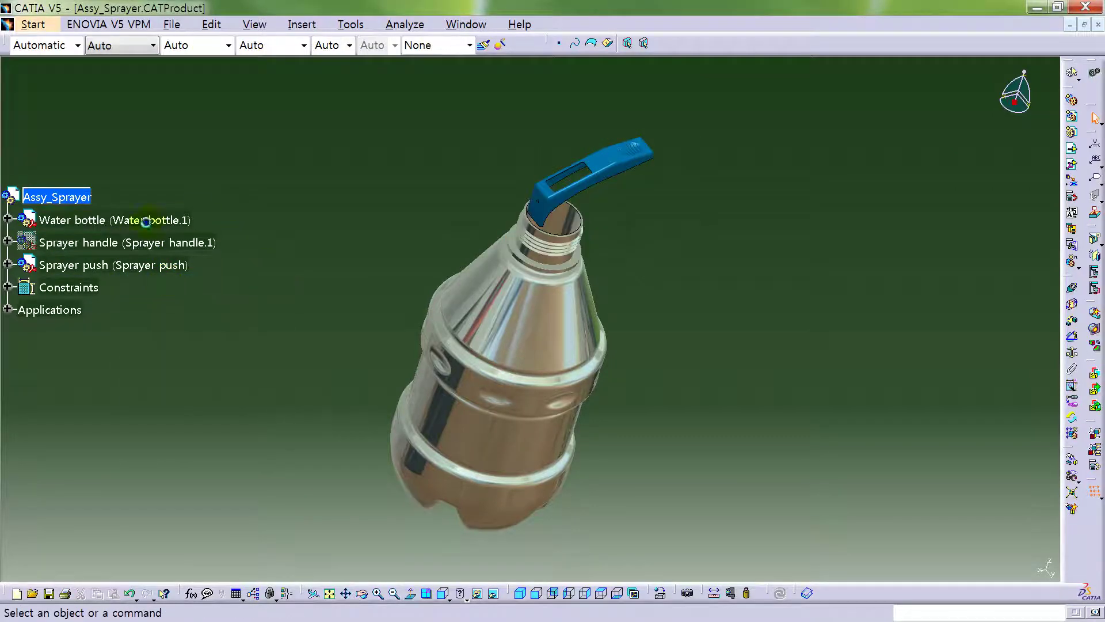
right_click(153, 225)
click(178, 263)
Examine the isolated sprayer push from the standard isometric, front, side, top and bottom views.
mouse_move(475, 344)
middle_down()
mouse_move(713, 447)
mouse_move(893, 358)
mouse_move(732, 449)
mouse_move(766, 412)
mouse_move(745, 469)
mouse_move(744, 454)
mouse_move(595, 414)
mouse_move(606, 385)
mouse_move(572, 416)
mouse_move(588, 411)
middle_up()
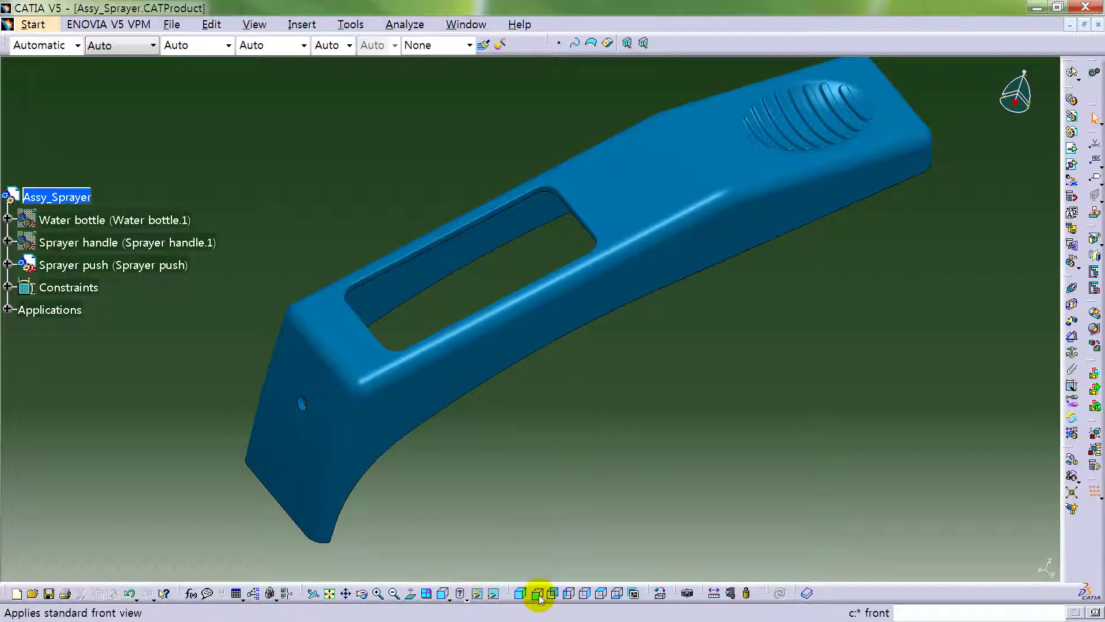
click(428, 593)
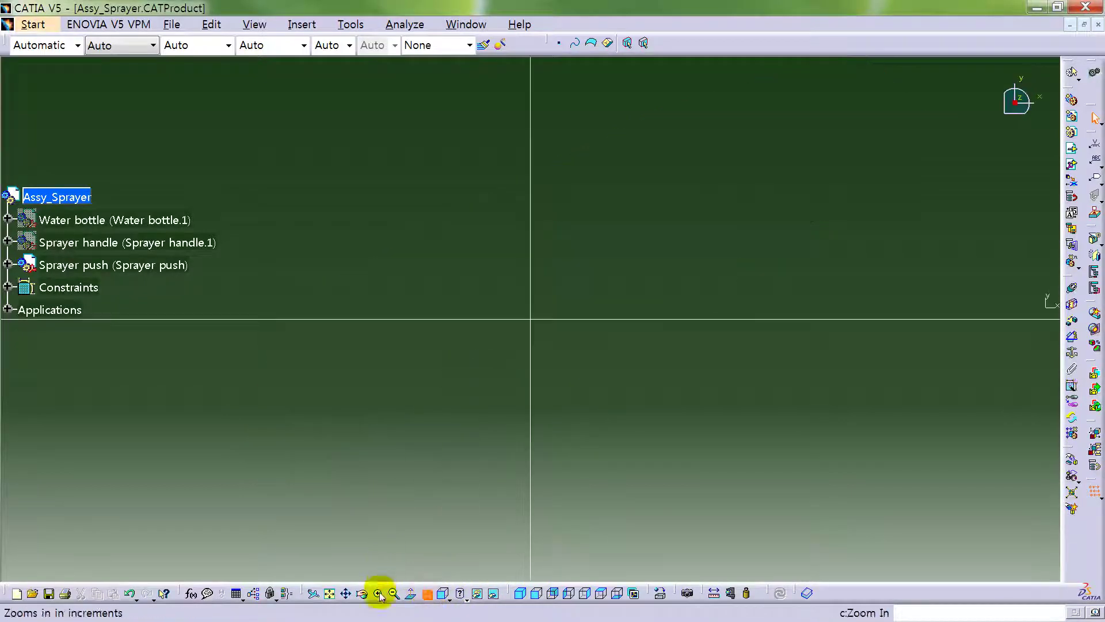
click(329, 592)
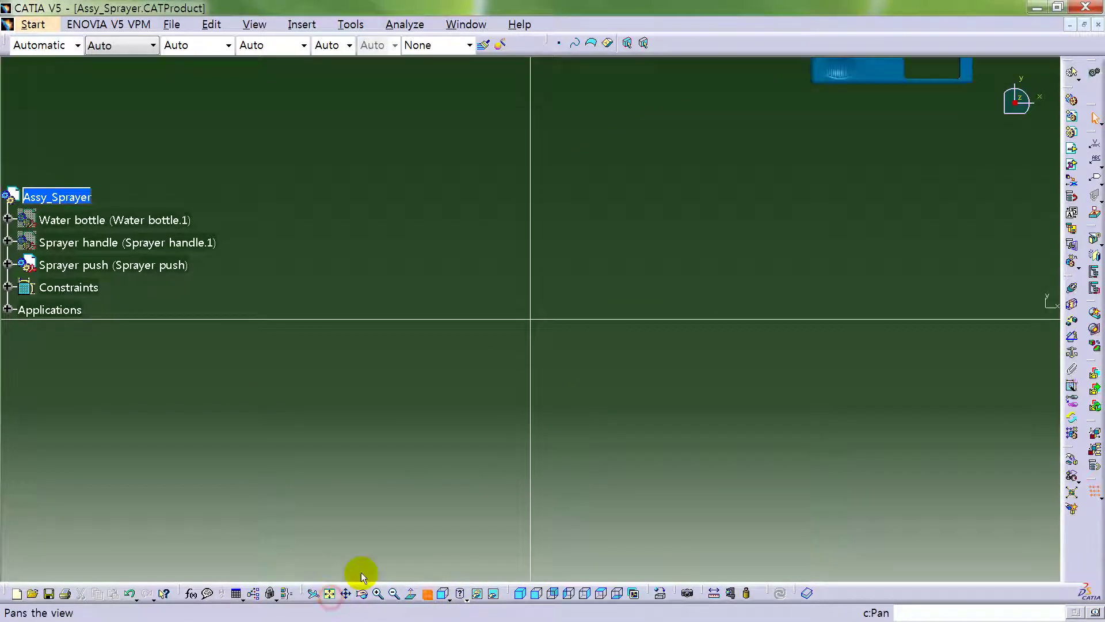
click(428, 594)
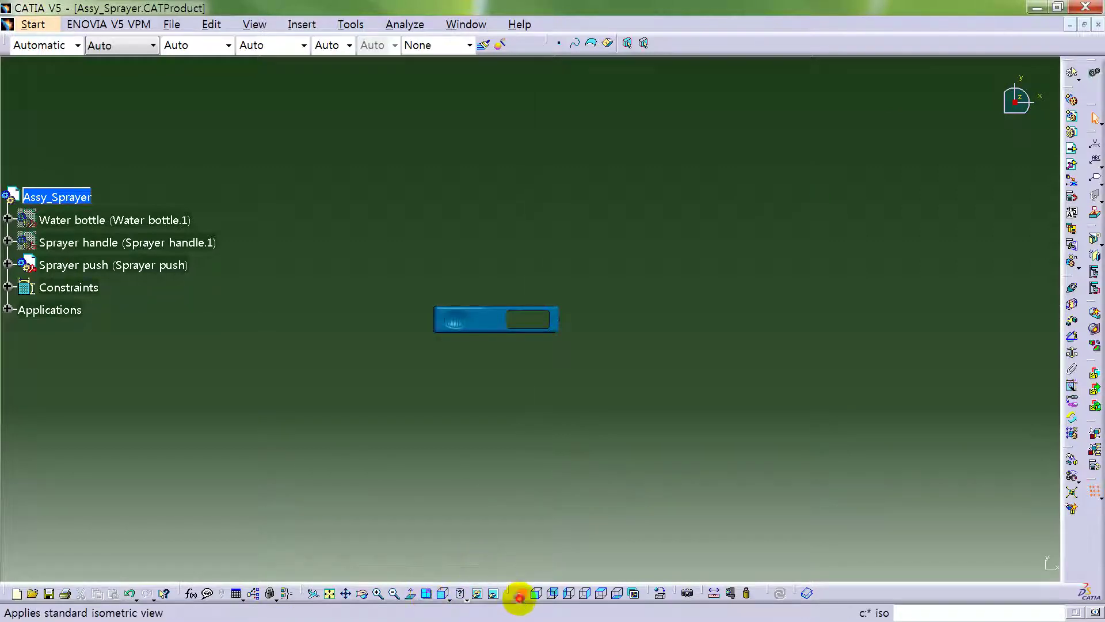
click(520, 594)
mouse_move(646, 316)
middle_down()
mouse_move(644, 459)
mouse_move(586, 448)
mouse_move(779, 192)
mouse_move(597, 395)
mouse_move(533, 561)
middle_up()
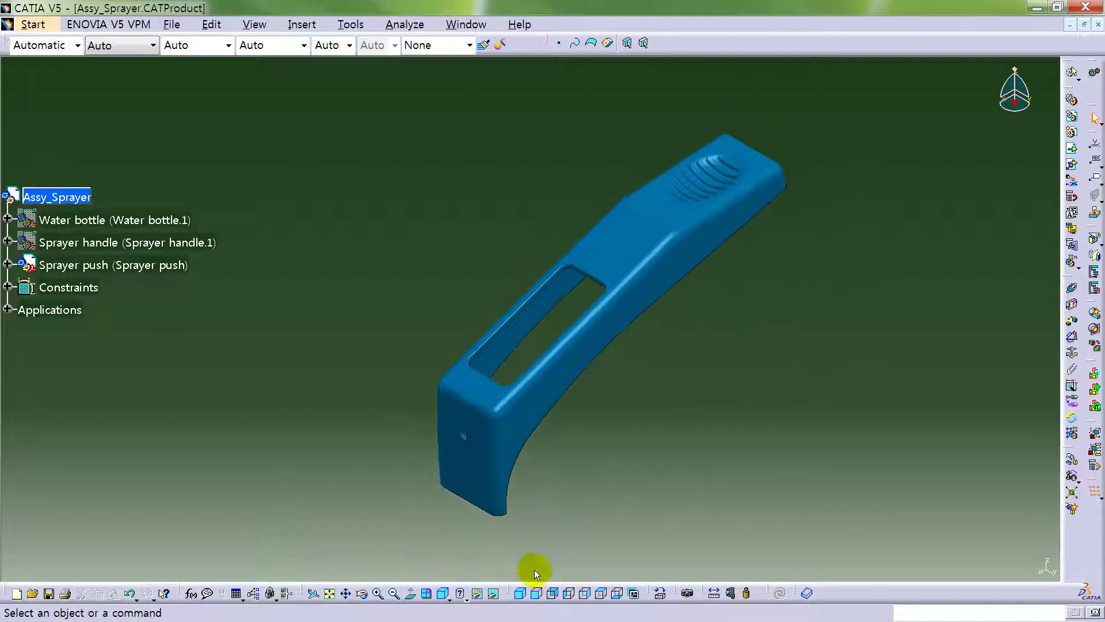
click(536, 594)
click(569, 594)
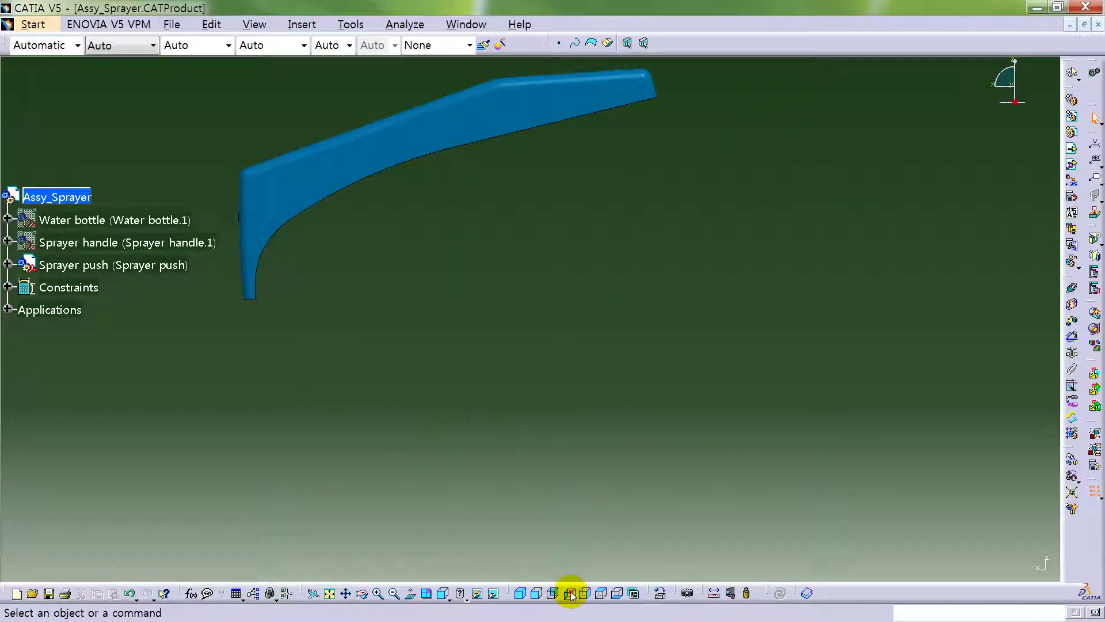
click(600, 594)
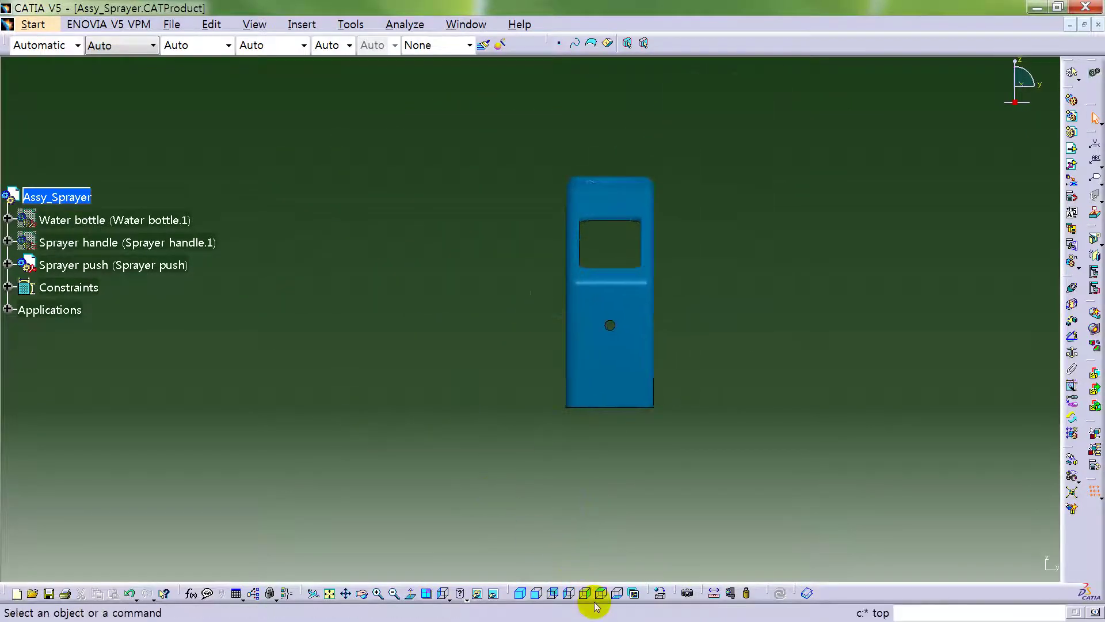
mouse_move(592, 503)
middle_down()
mouse_move(673, 414)
mouse_move(755, 379)
mouse_move(757, 406)
middle_up()
click(617, 593)
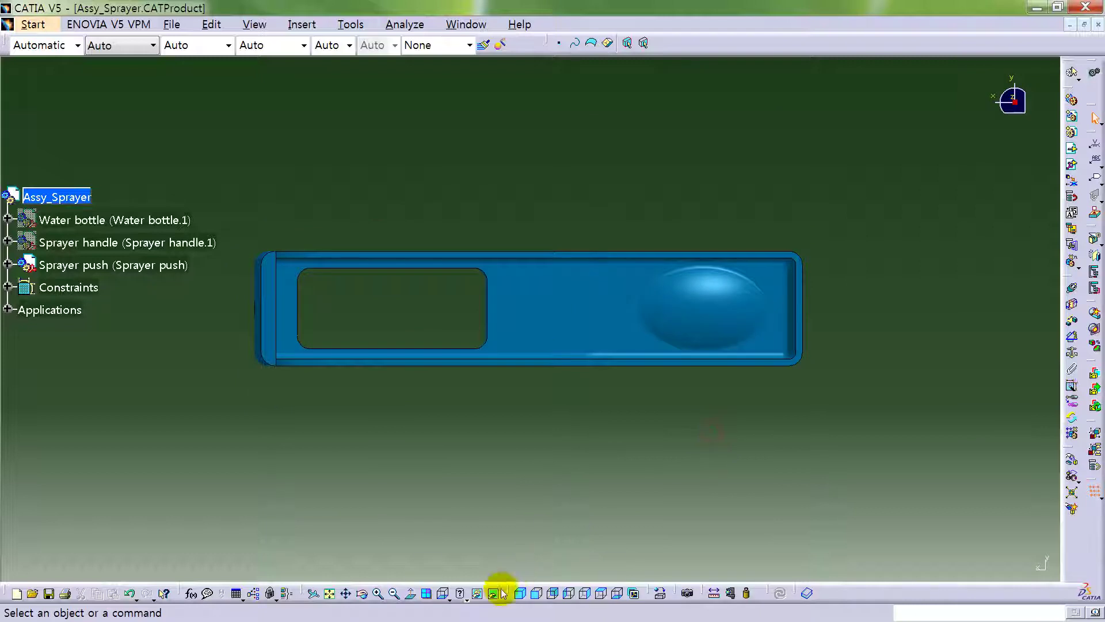
click(520, 592)
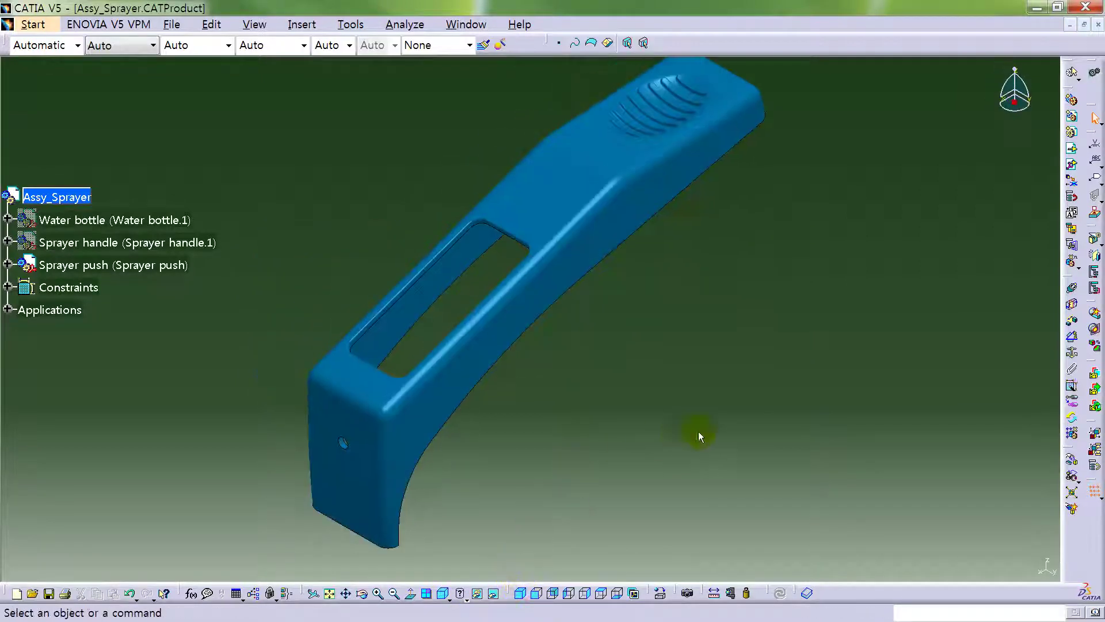
middle_drag(812, 347, 815, 384)
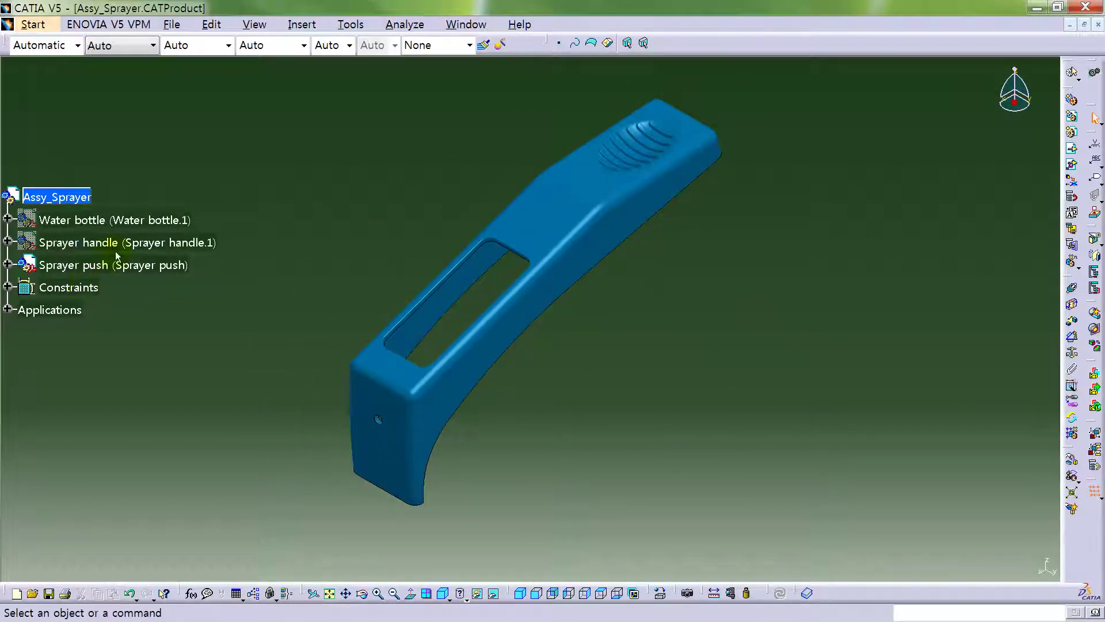
Show the sprayer handle and the water bottle again and bring the complete sprayer into view.
click(87, 243)
ctrl+click(136, 220)
right_click(121, 214)
click(164, 259)
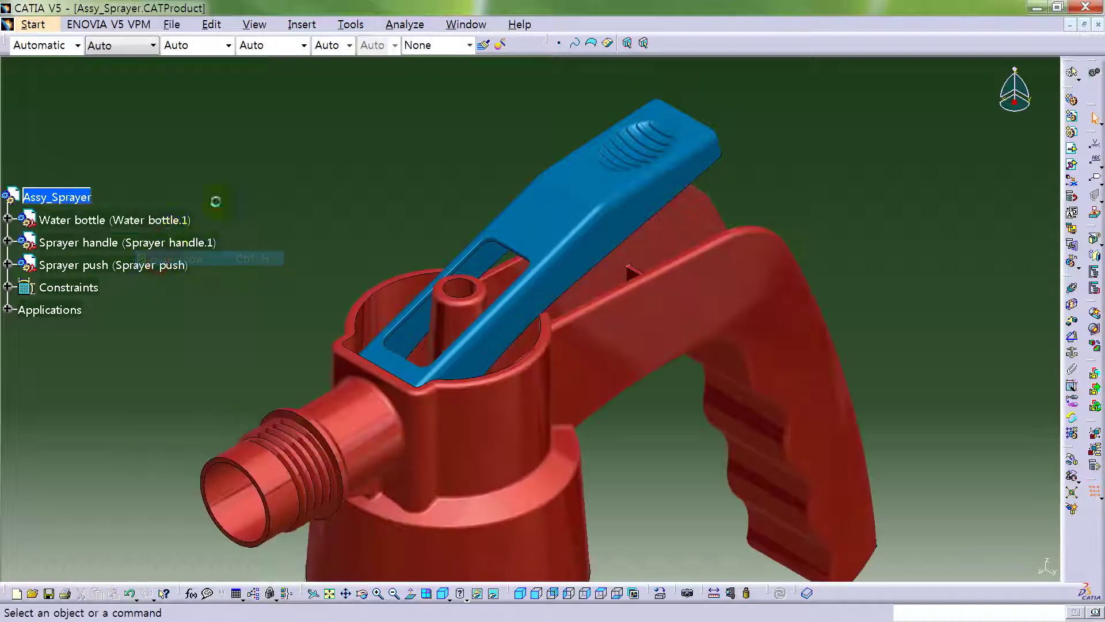
mouse_move(439, 158)
middle_down()
mouse_move(528, 276)
mouse_move(441, 249)
mouse_move(518, 259)
mouse_move(563, 152)
mouse_move(619, 343)
mouse_move(629, 284)
mouse_move(678, 303)
mouse_move(776, 286)
middle_up()
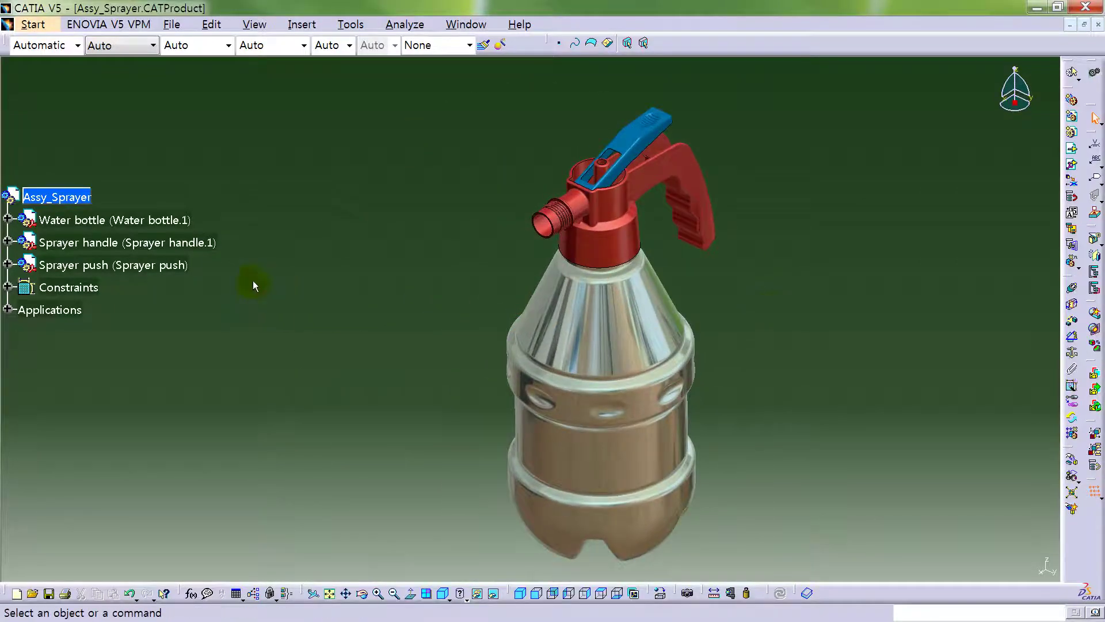